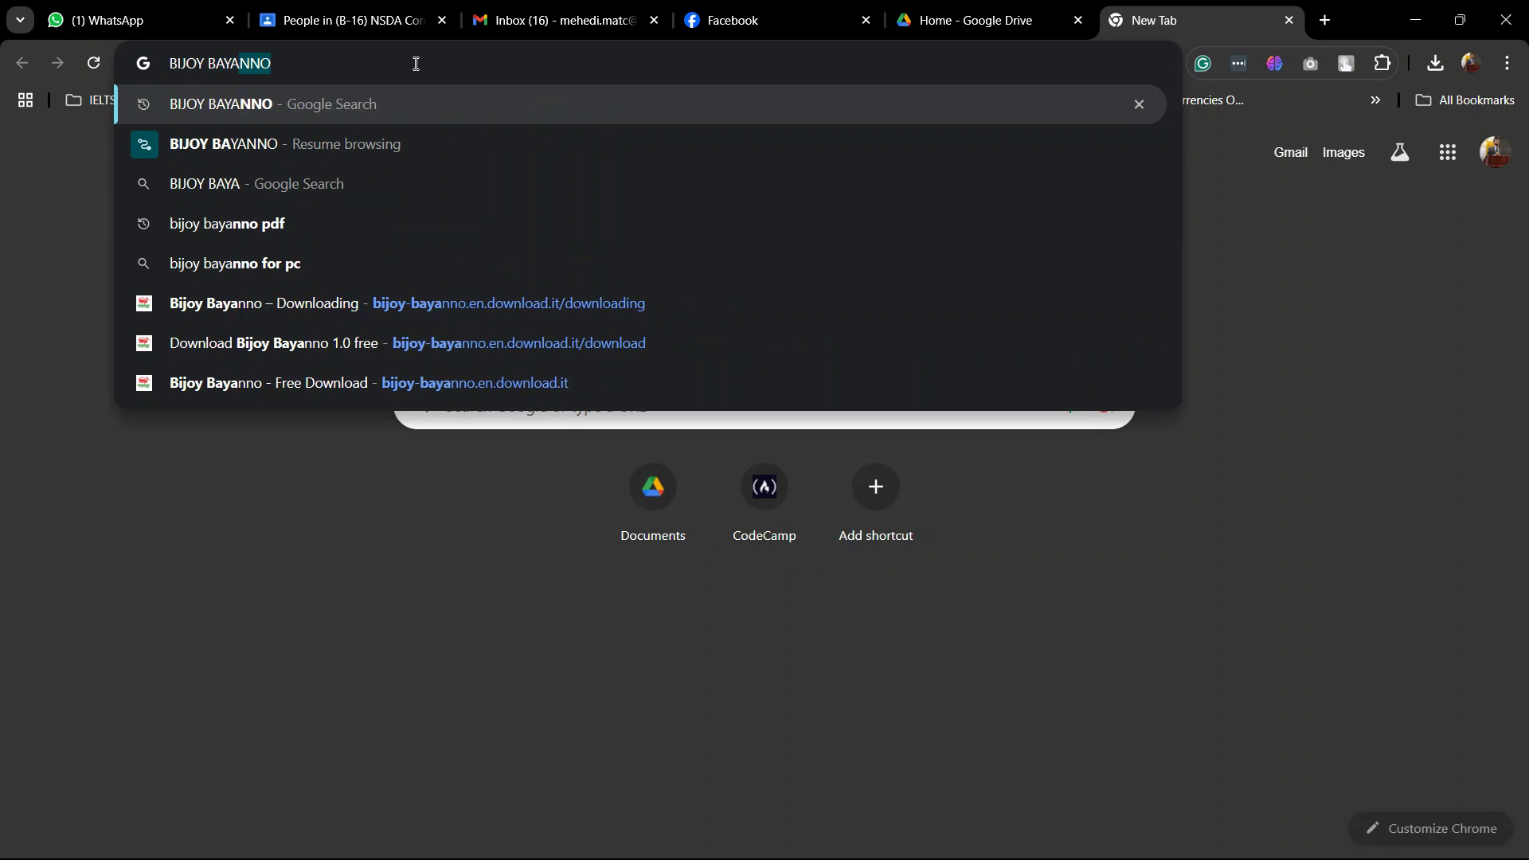
- Search Google for BIJOY BAYANNO and open Softonic's download page, continuing to the site without allowing ads
{"action": "key", "text": "Return"}
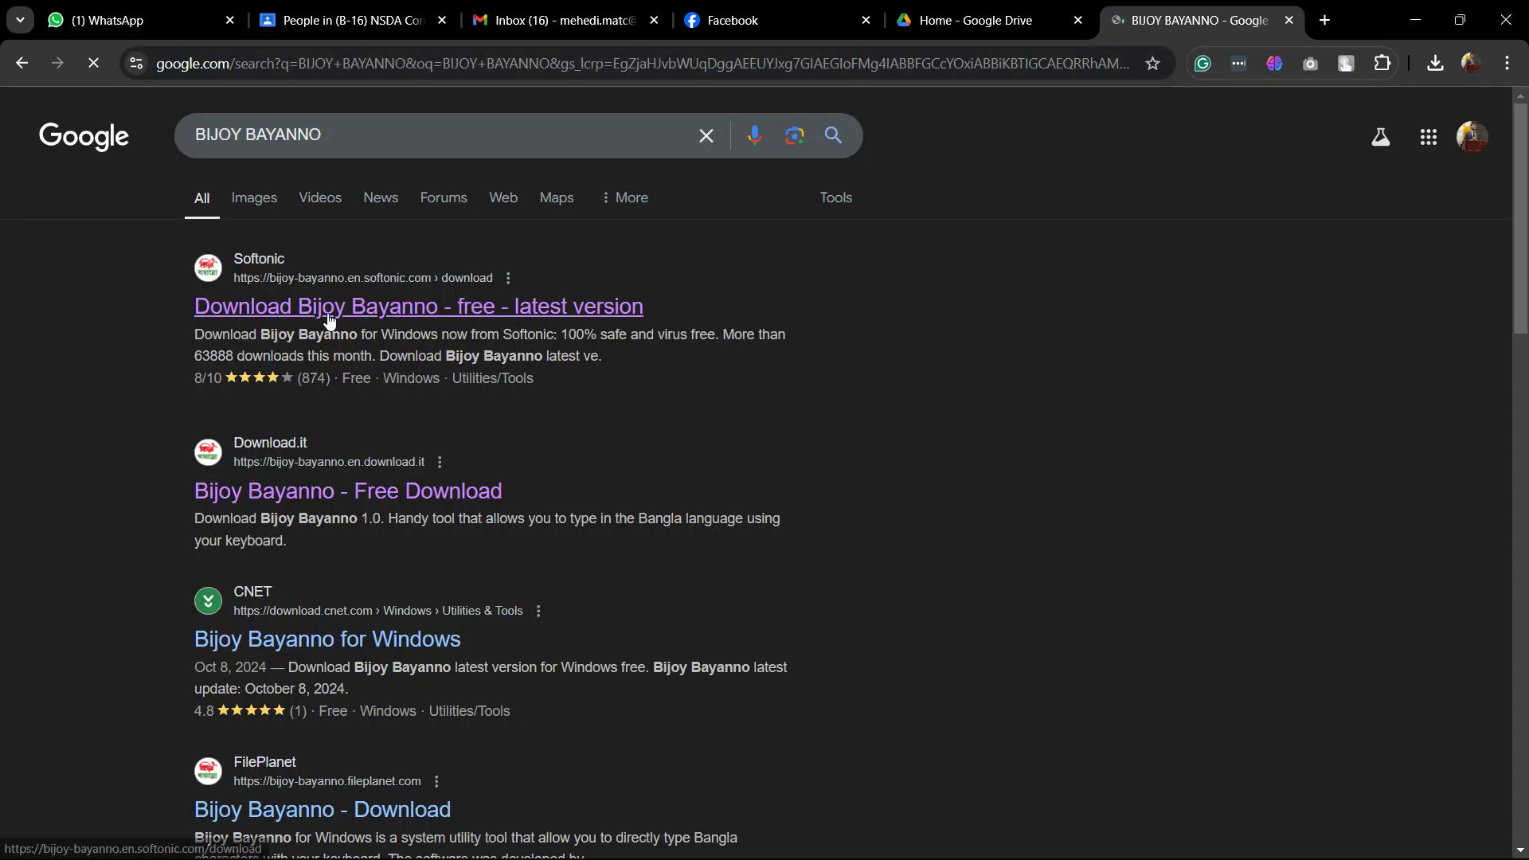
{"action": "left_click", "coordinate": [327, 316]}
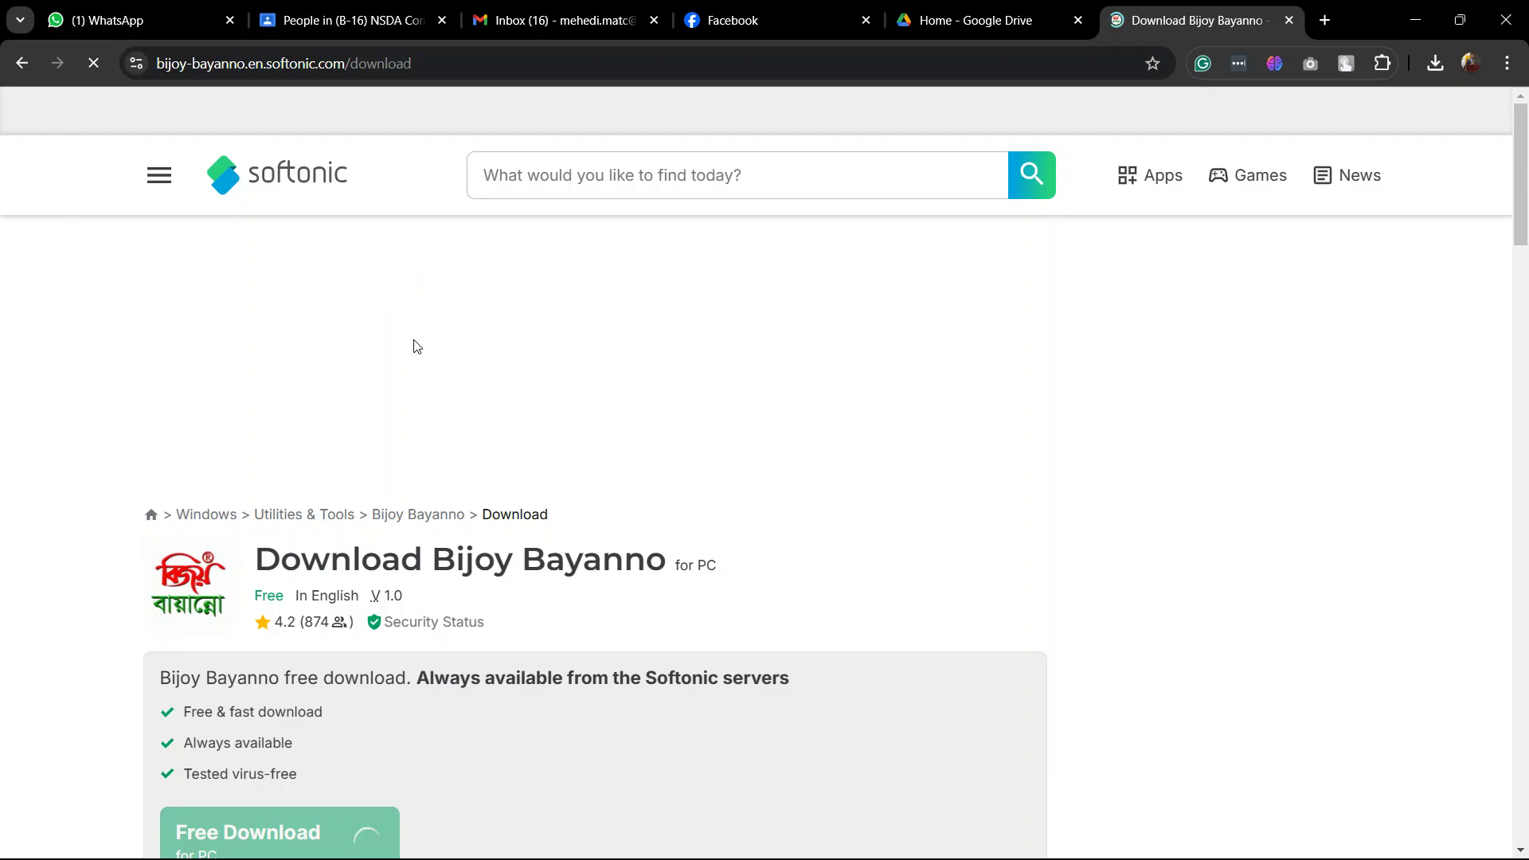
{"action": "scroll", "coordinate": [414, 343], "scroll_direction": "down", "scroll_amount": 5}
{"action": "scroll", "coordinate": [413, 342], "scroll_direction": "down", "scroll_amount": 2}
{"action": "scroll", "coordinate": [414, 343], "scroll_direction": "up", "scroll_amount": 7}
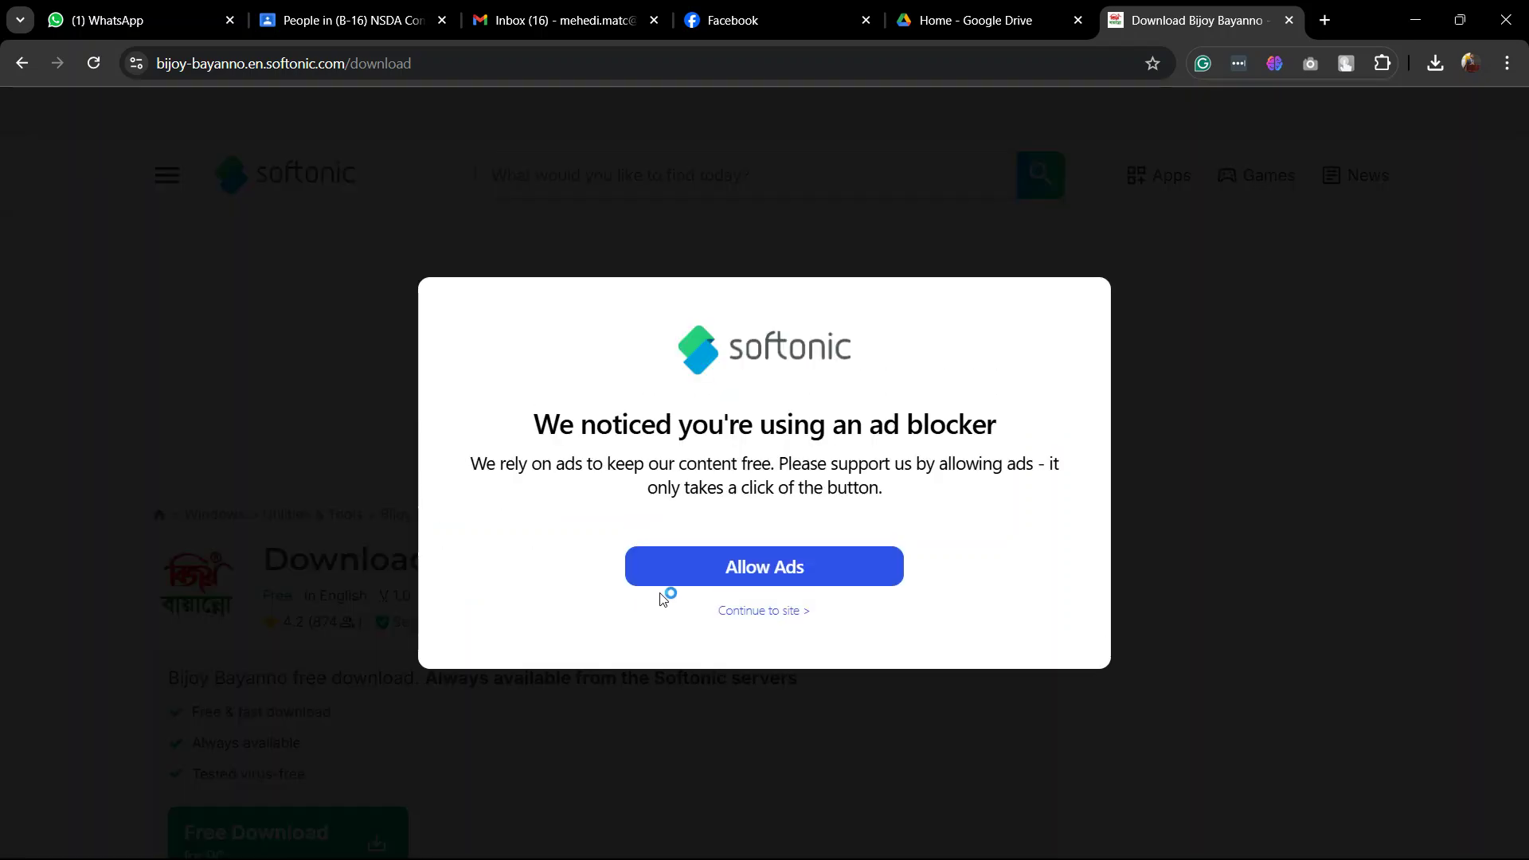
{"action": "left_click", "coordinate": [771, 612]}
- Download Bijoy Bayanno for PC, declining the Opera offer, and save it as Bijoy-Bayanno (1).rar in the Muslim Aid folder
{"action": "scroll", "coordinate": [529, 563], "scroll_direction": "down", "scroll_amount": 7}
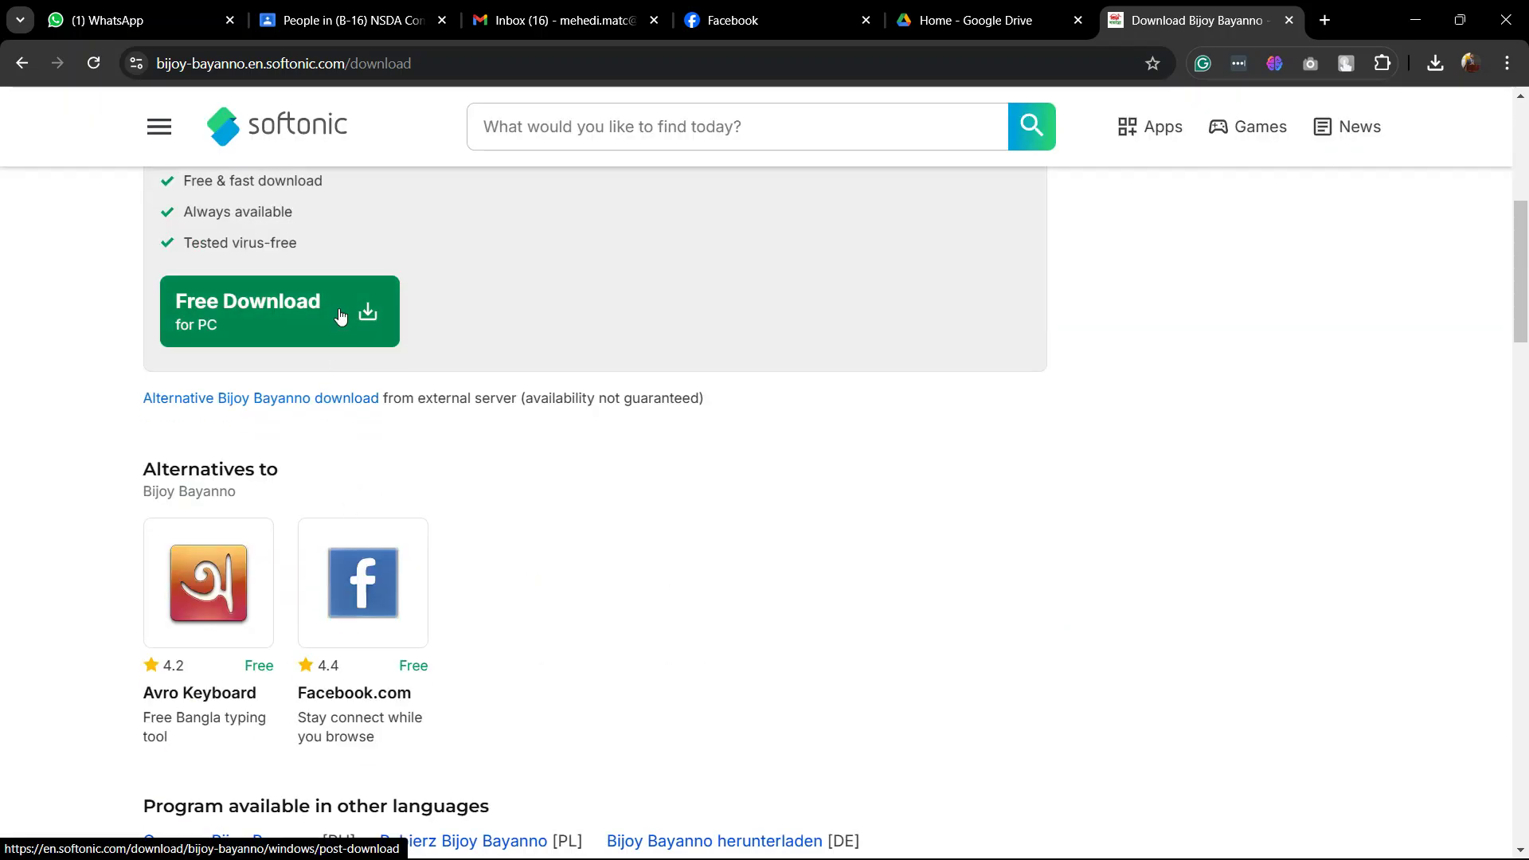
{"action": "left_click", "coordinate": [341, 316]}
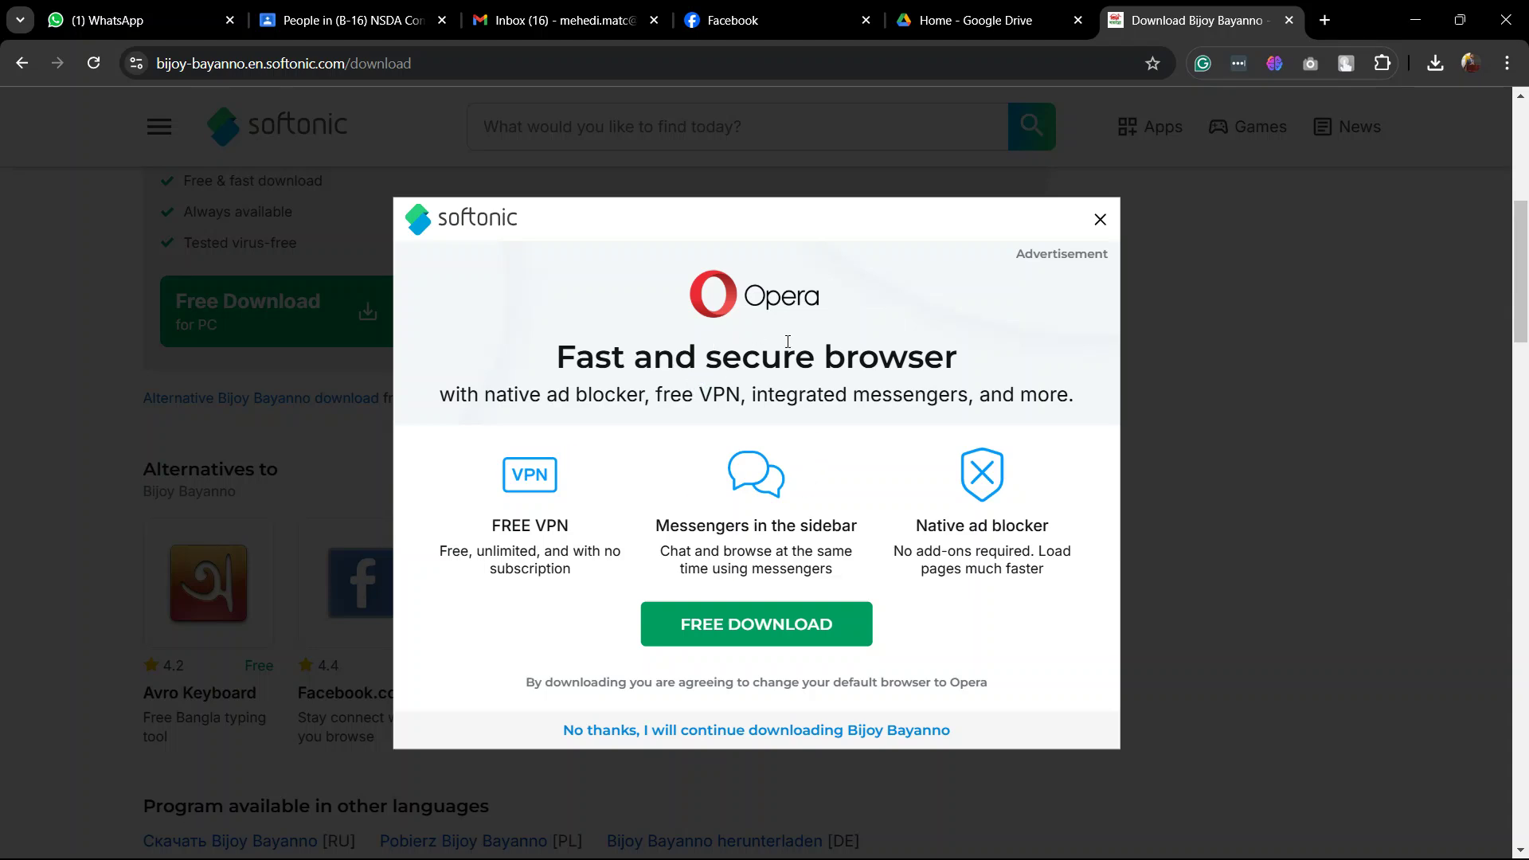
{"action": "left_click", "coordinate": [823, 727]}
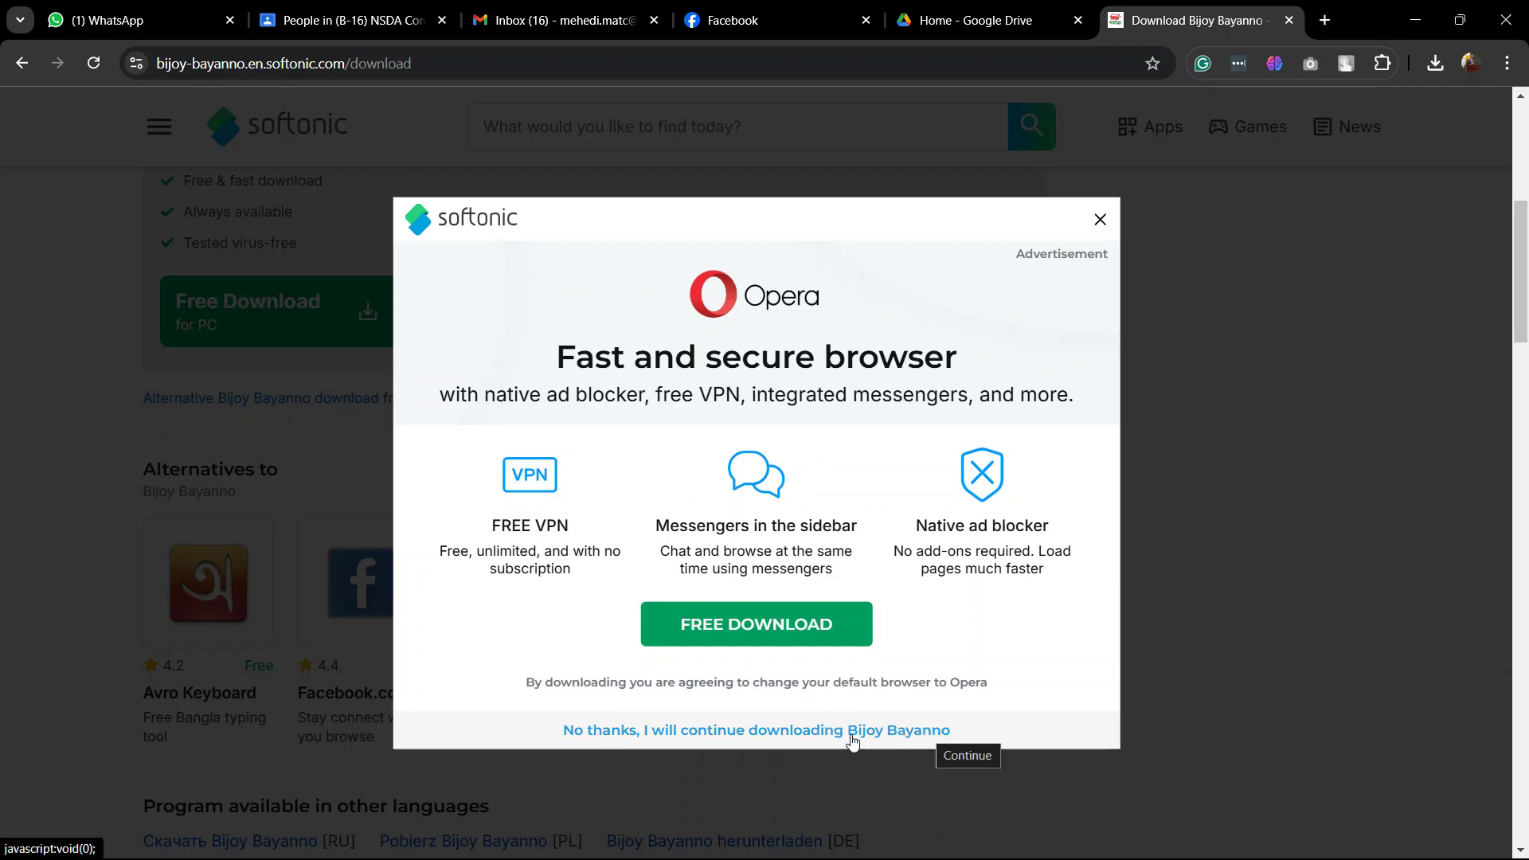
{"action": "left_click", "coordinate": [813, 731]}
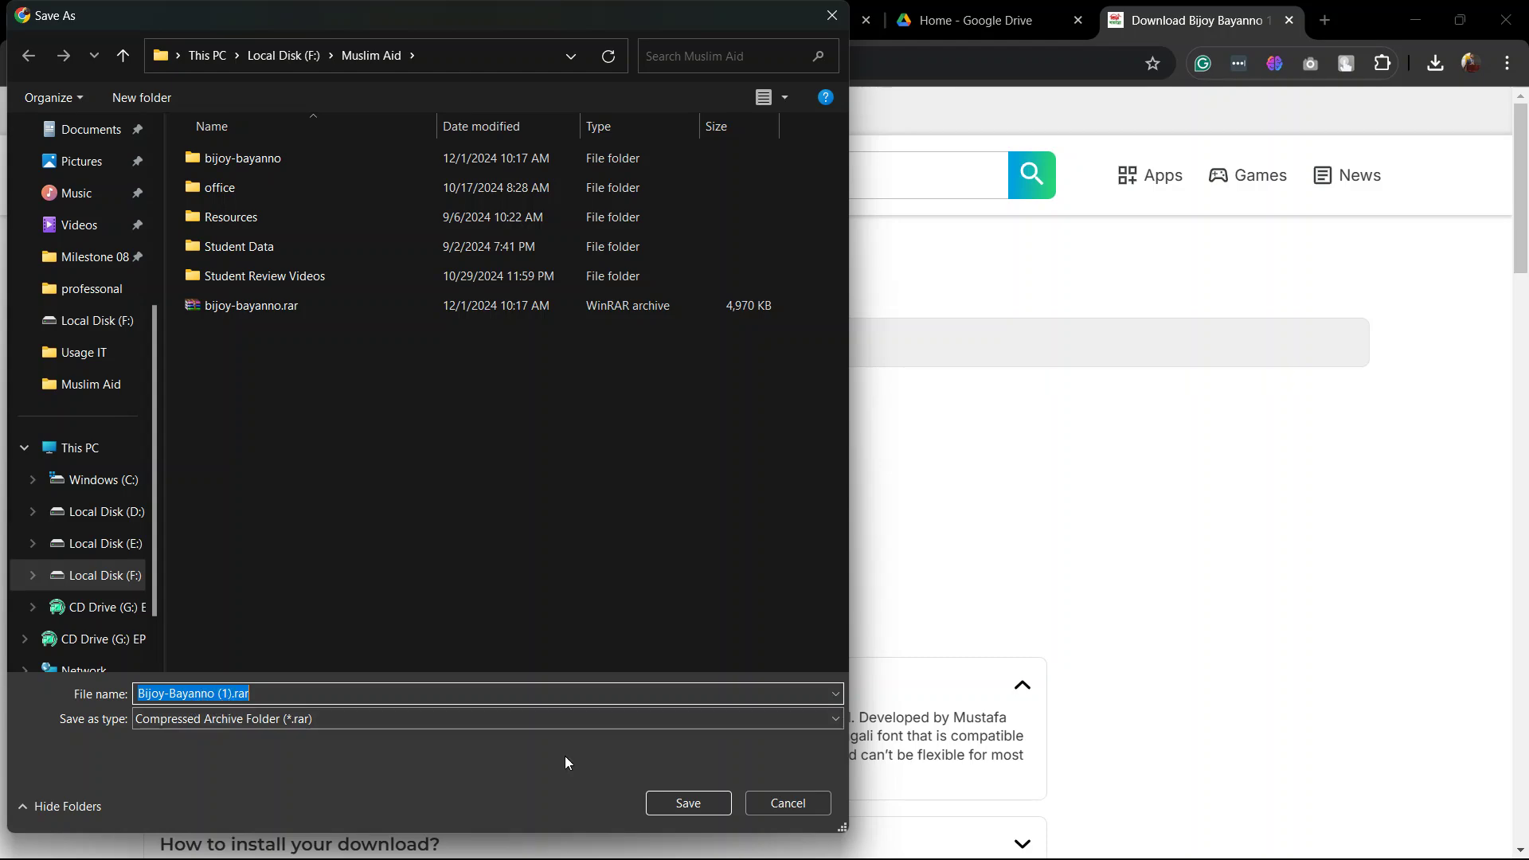
{"action": "left_click", "coordinate": [714, 807]}
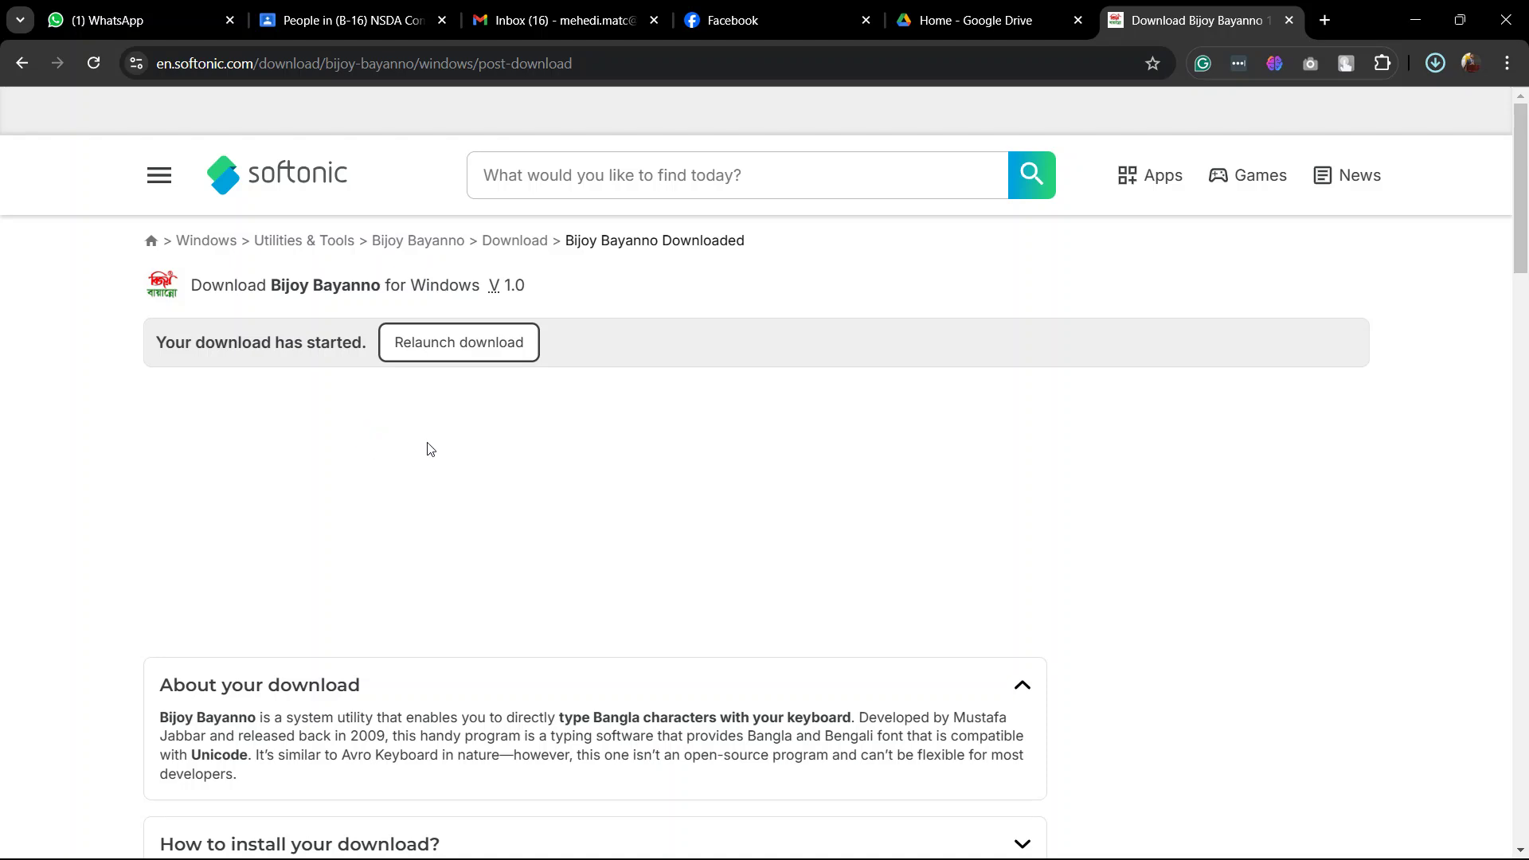
- Show the downloaded Bijoy-Bayanno (1).rar in its containing folder
{"action": "left_click", "coordinate": [1435, 64]}
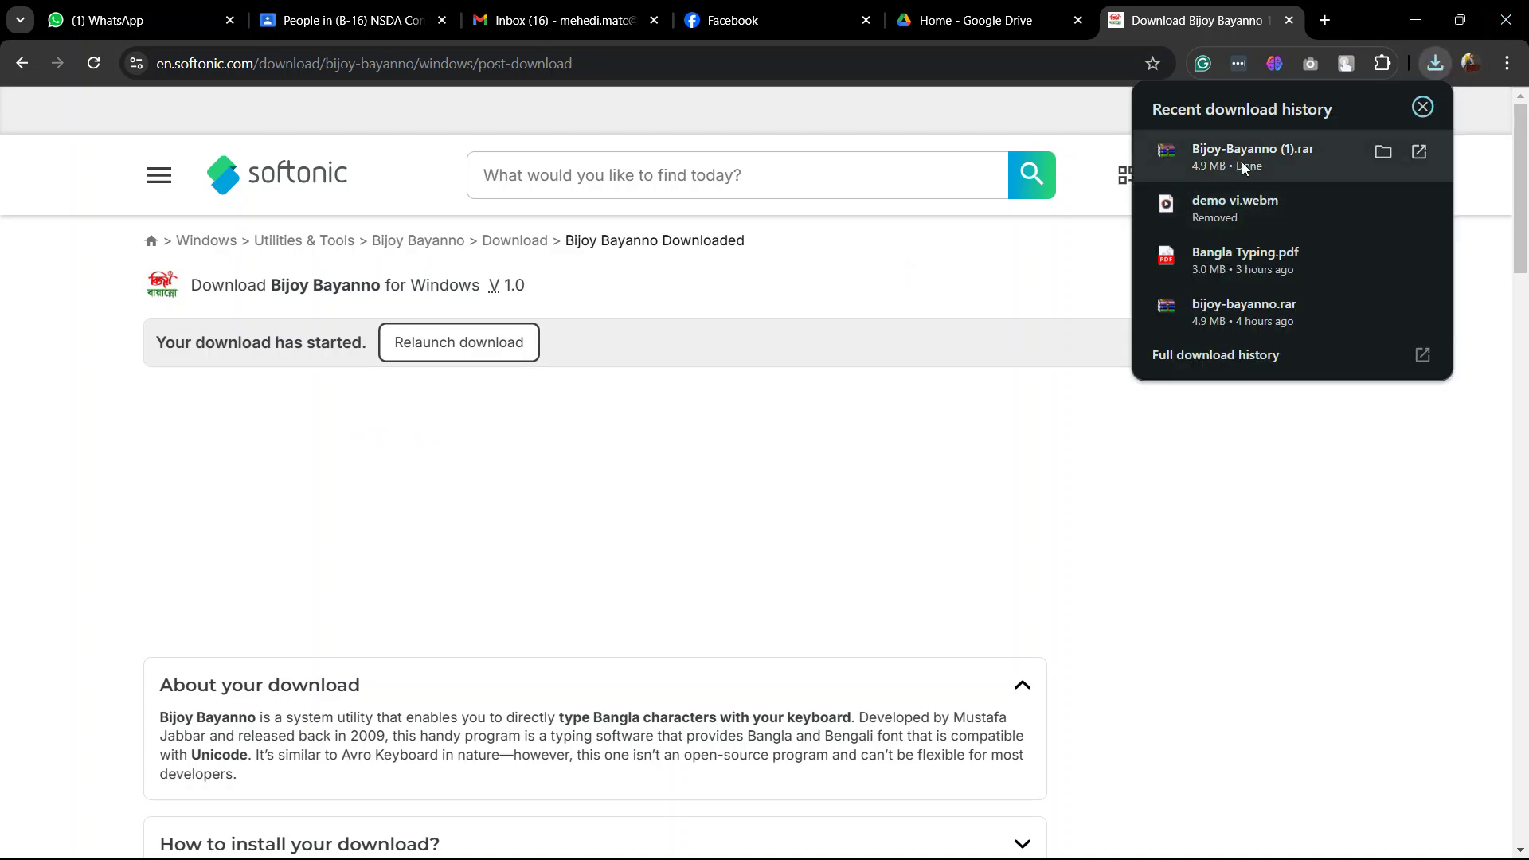
{"action": "mouse_move", "coordinate": [1382, 155]}
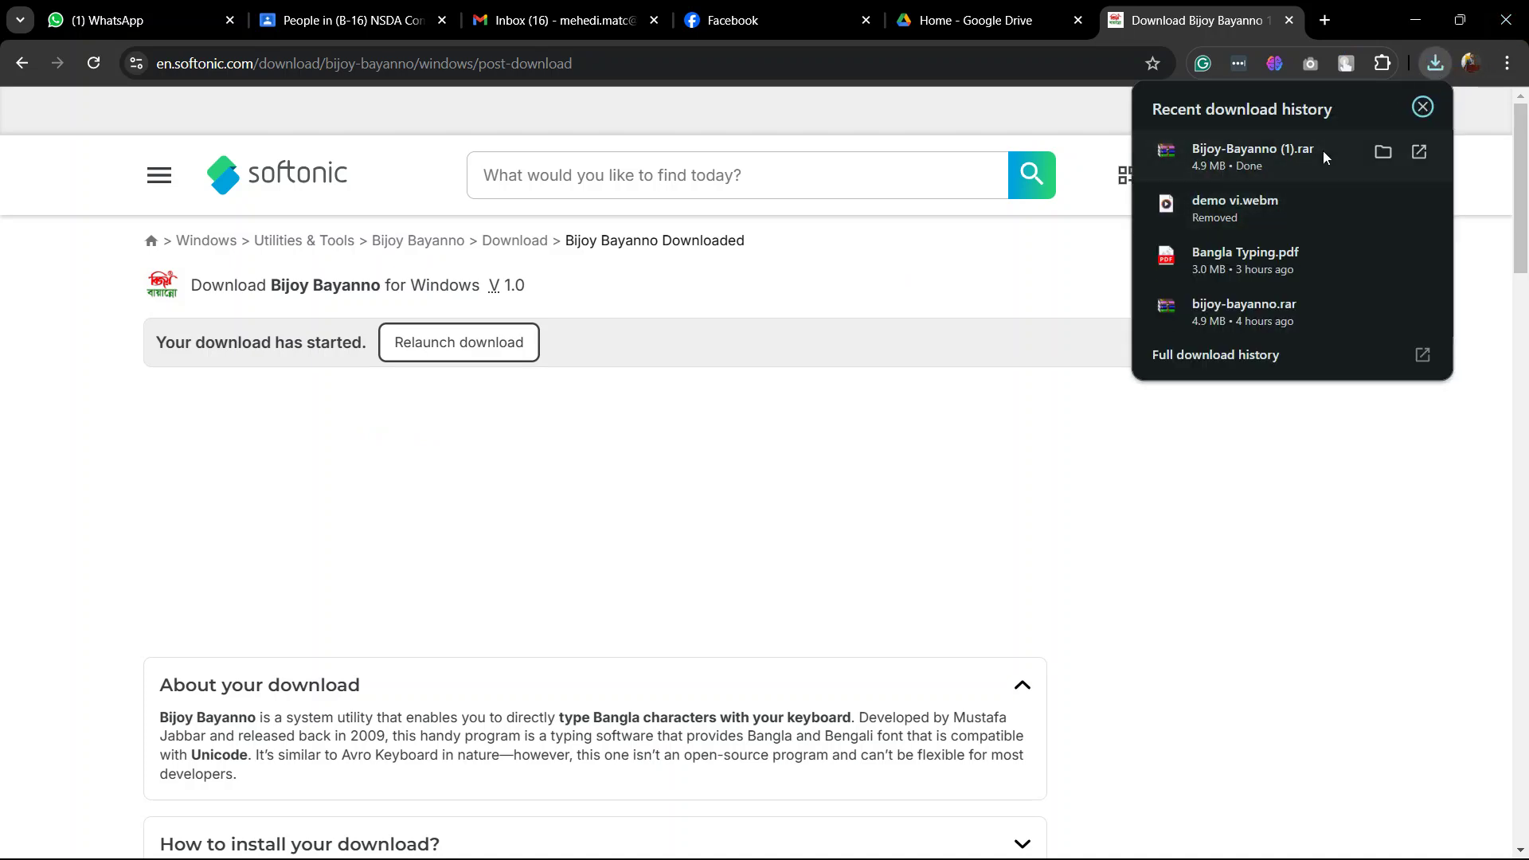
{"action": "left_click", "coordinate": [1384, 153]}
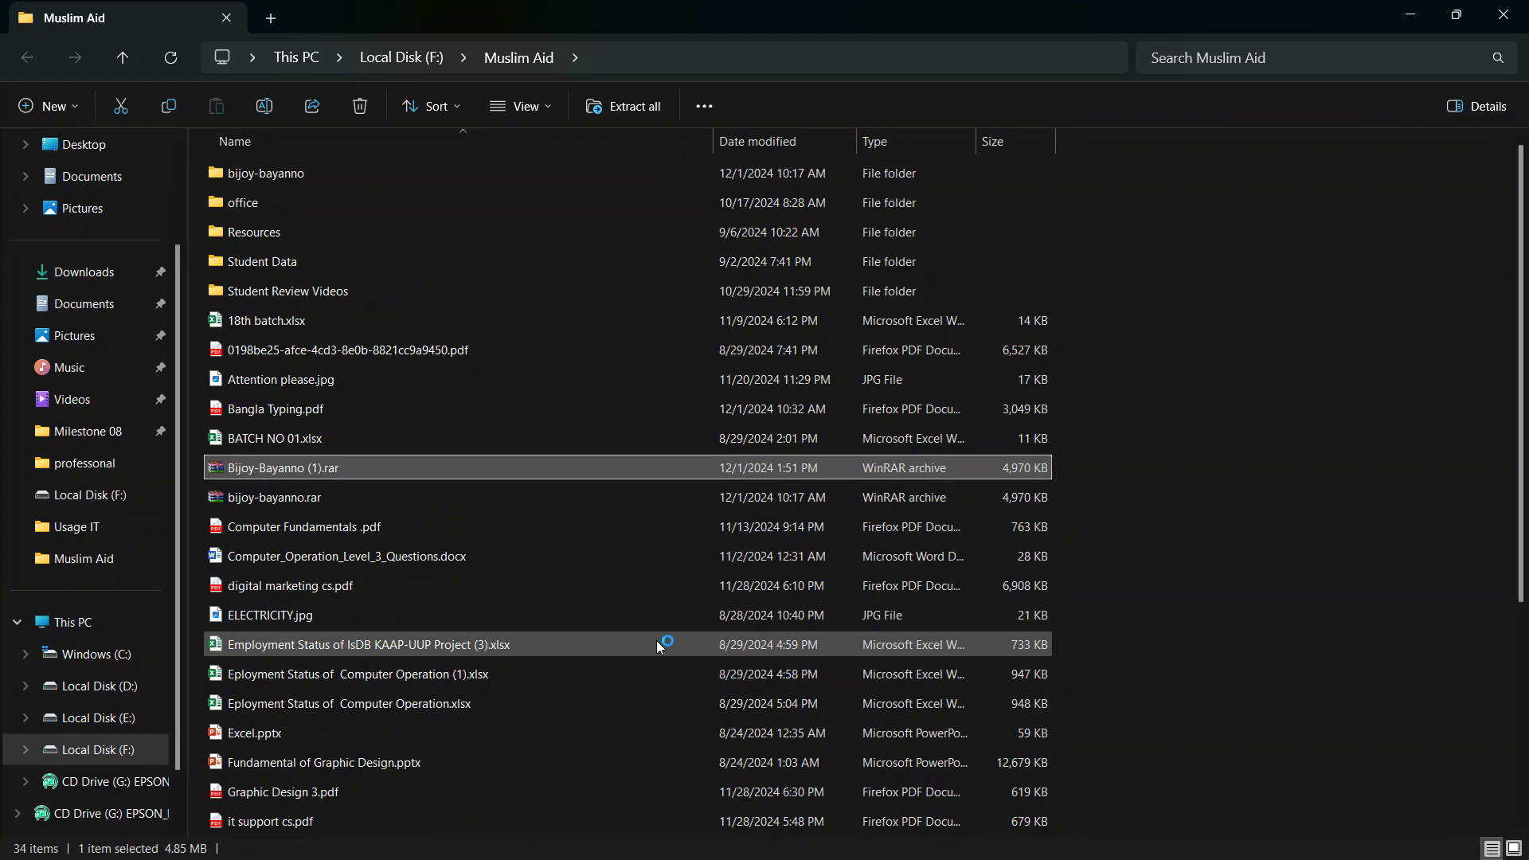
{"action": "scroll", "coordinate": [522, 562], "scroll_direction": "down", "scroll_amount": 4}
{"action": "scroll", "coordinate": [524, 580], "scroll_direction": "up", "scroll_amount": 4}
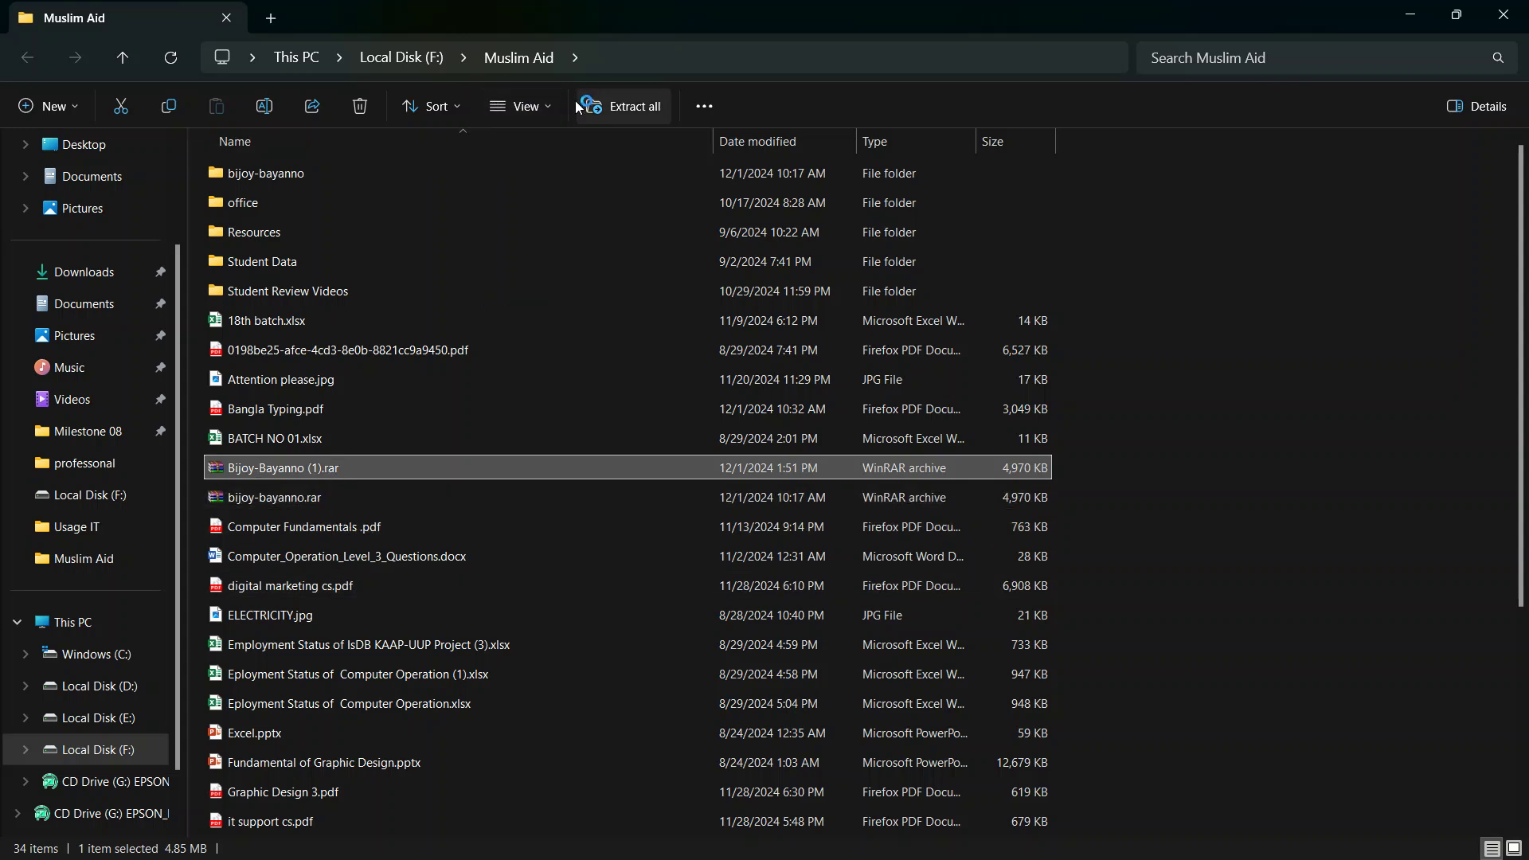
- Display the contents of the Muslim Aid folder as medium icons, then settle on large icons
{"action": "left_click", "coordinate": [552, 104]}
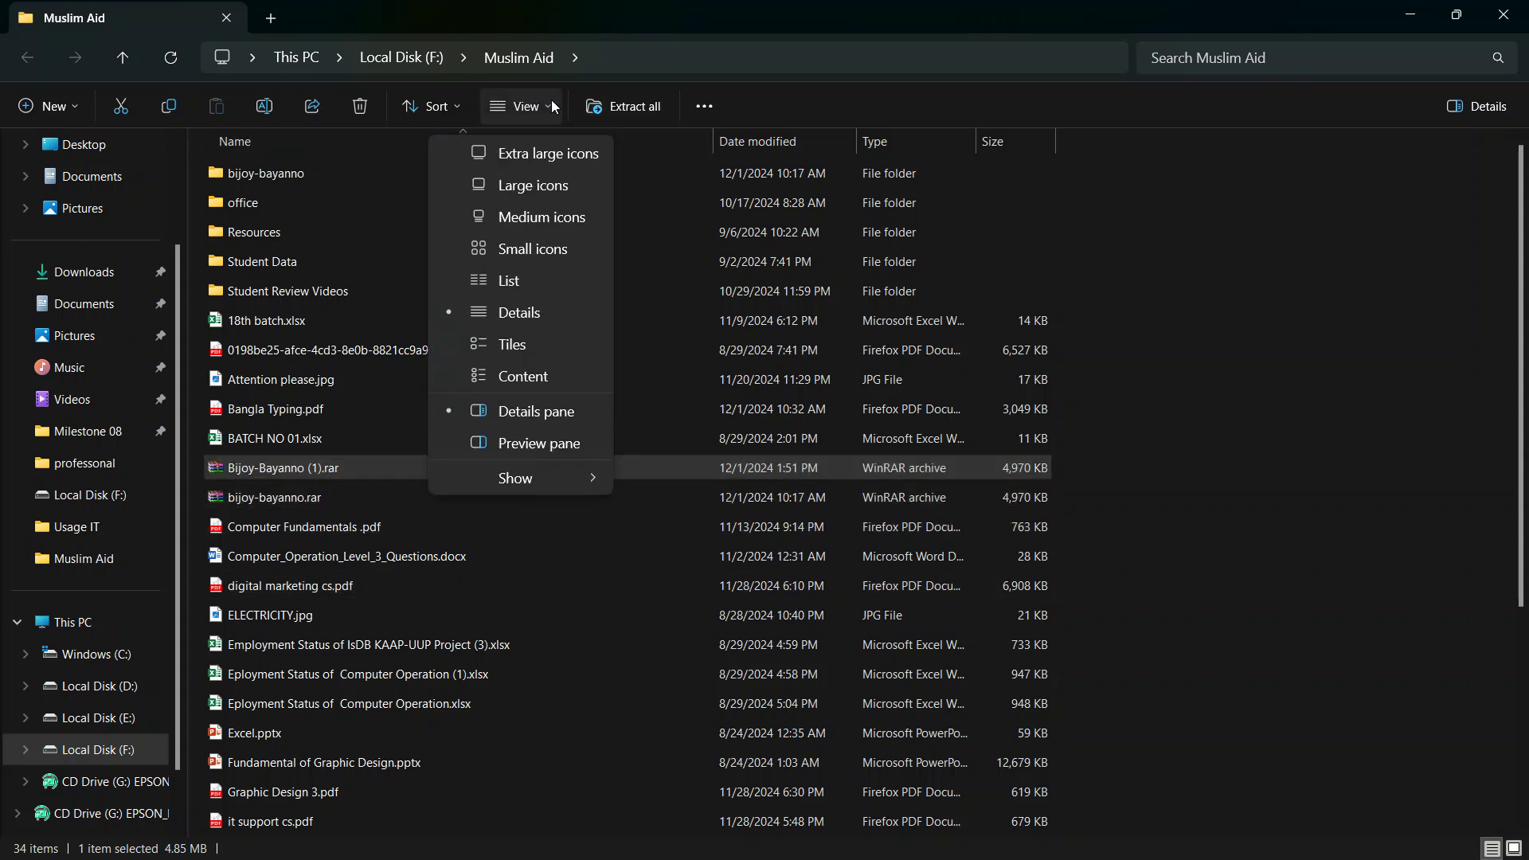
{"action": "left_click", "coordinate": [538, 217]}
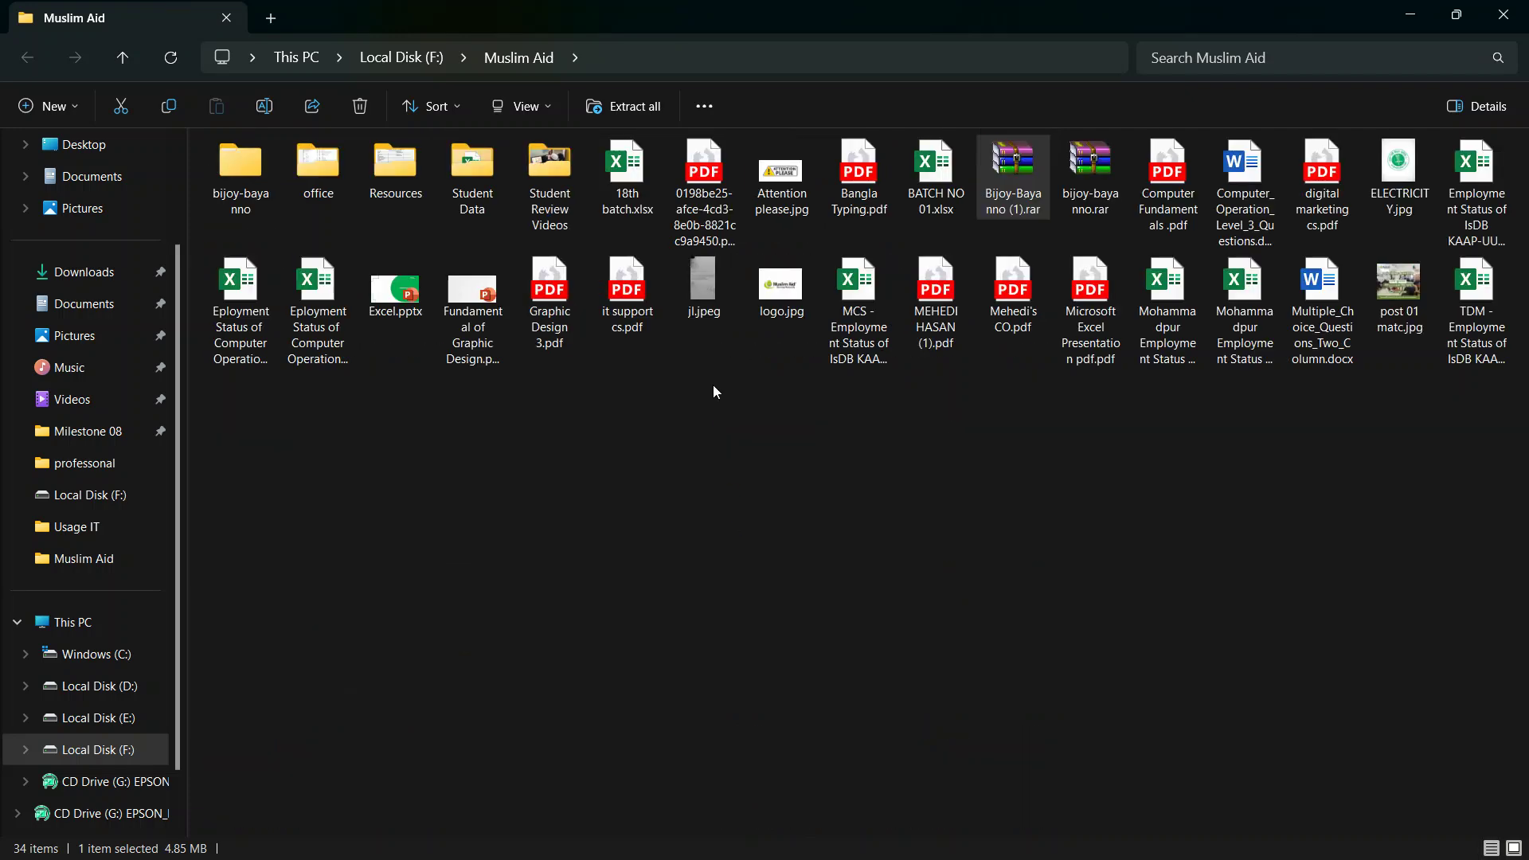
{"action": "left_click", "coordinate": [540, 102]}
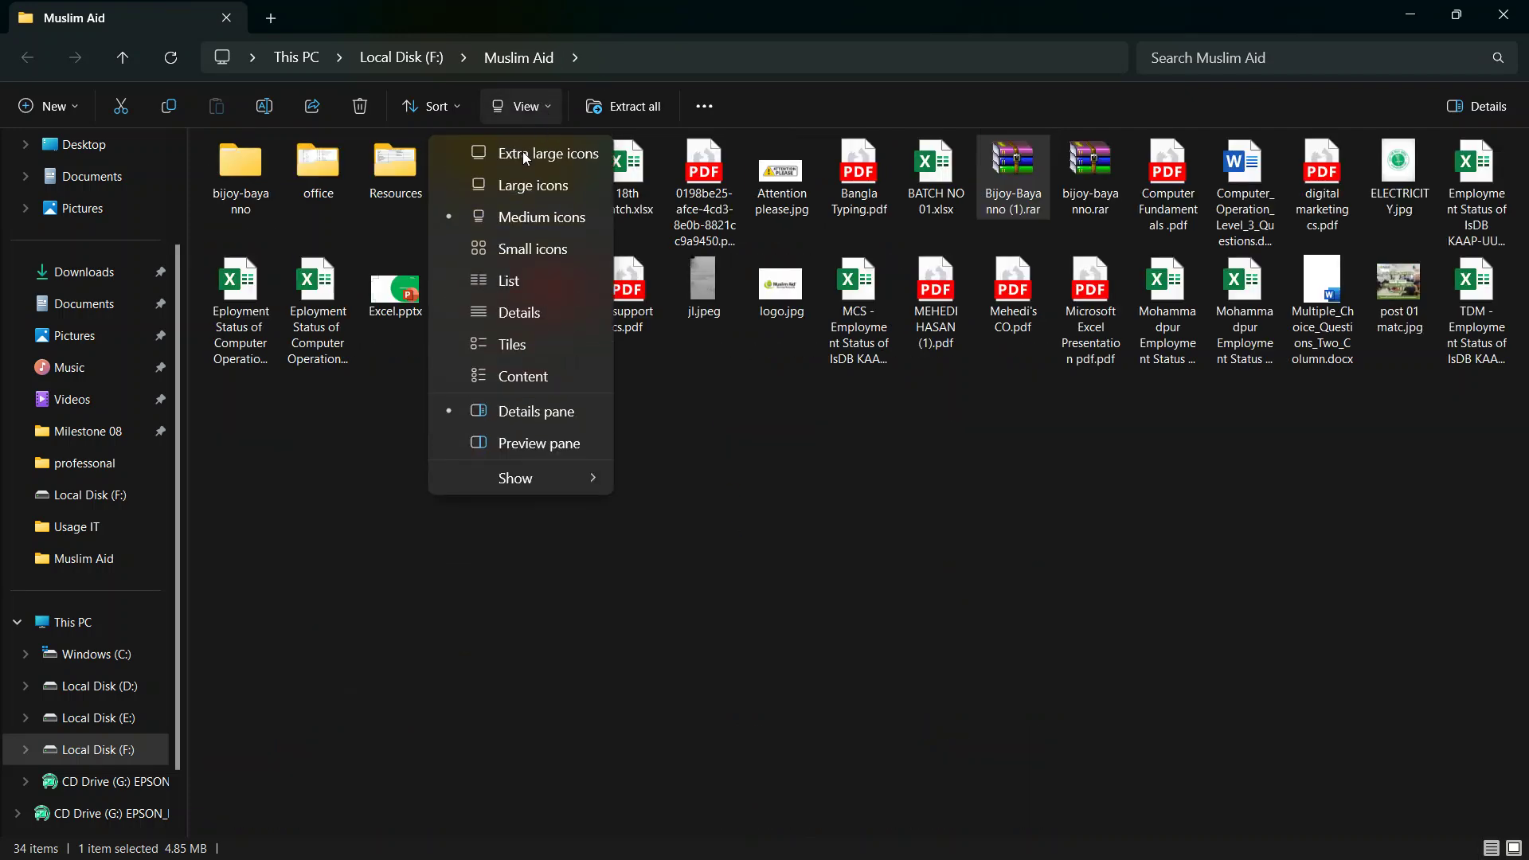
{"action": "left_click", "coordinate": [513, 185]}
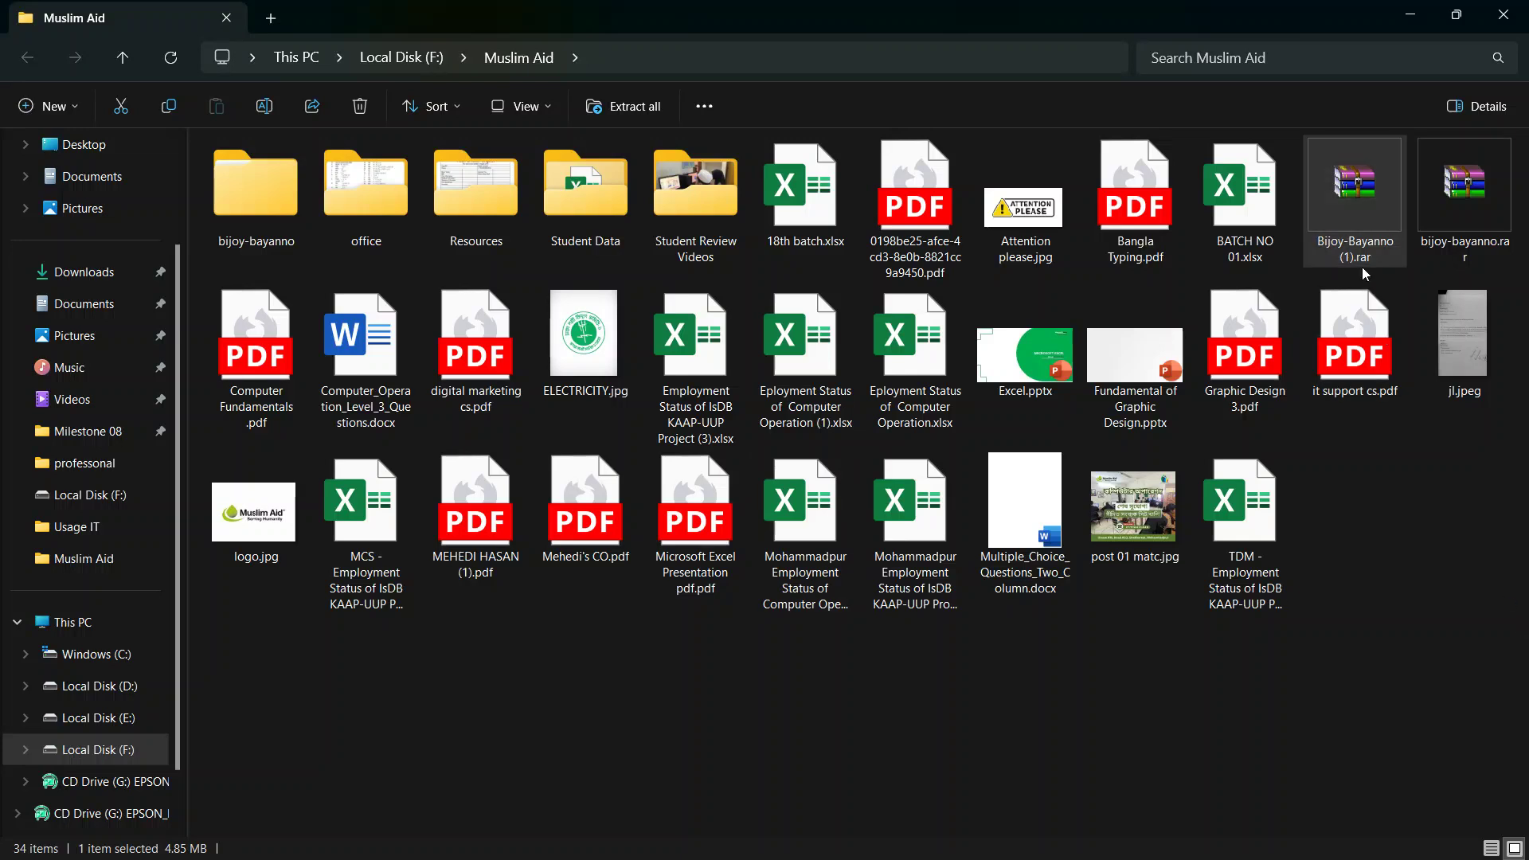
{"action": "right_click", "coordinate": [1380, 225]}
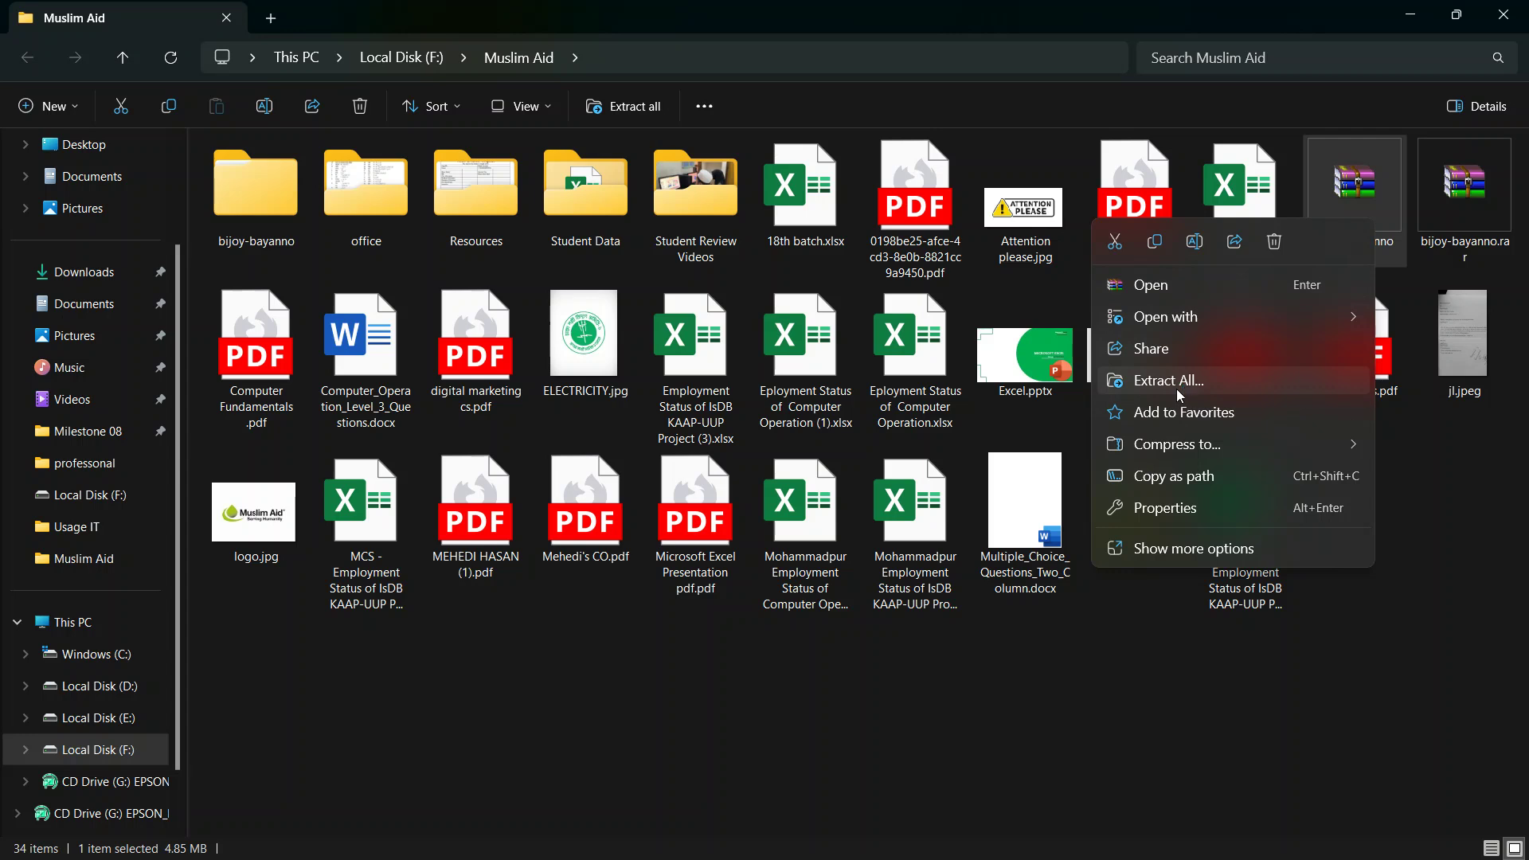
{"action": "left_click", "coordinate": [1149, 681]}
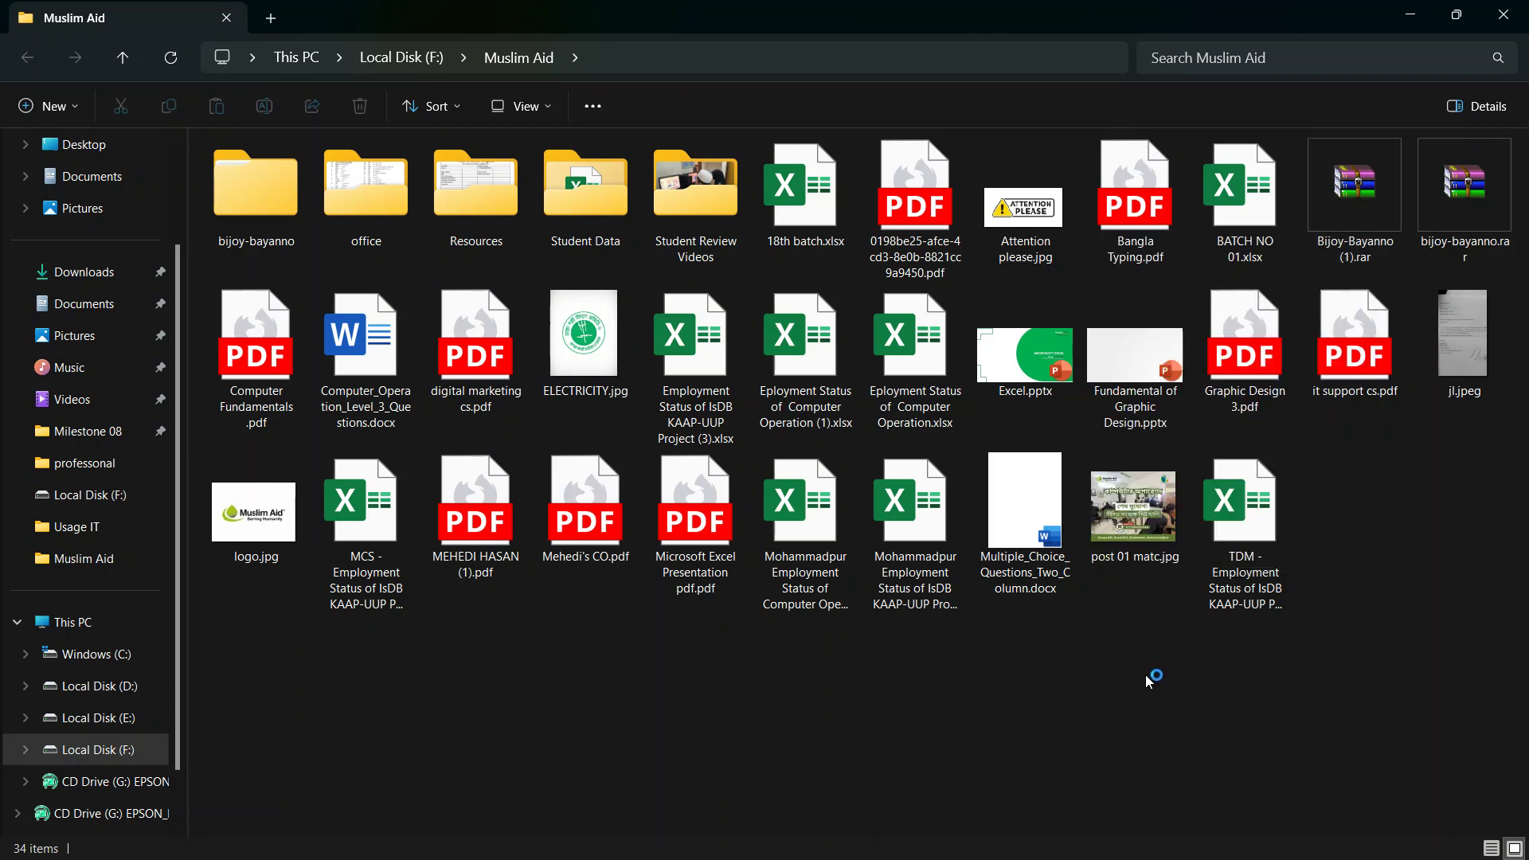
- Switch to Chrome, search for winrar download in a new tab, and open the official WinRAR download page
{"action": "mouse_move", "coordinate": [972, 848]}
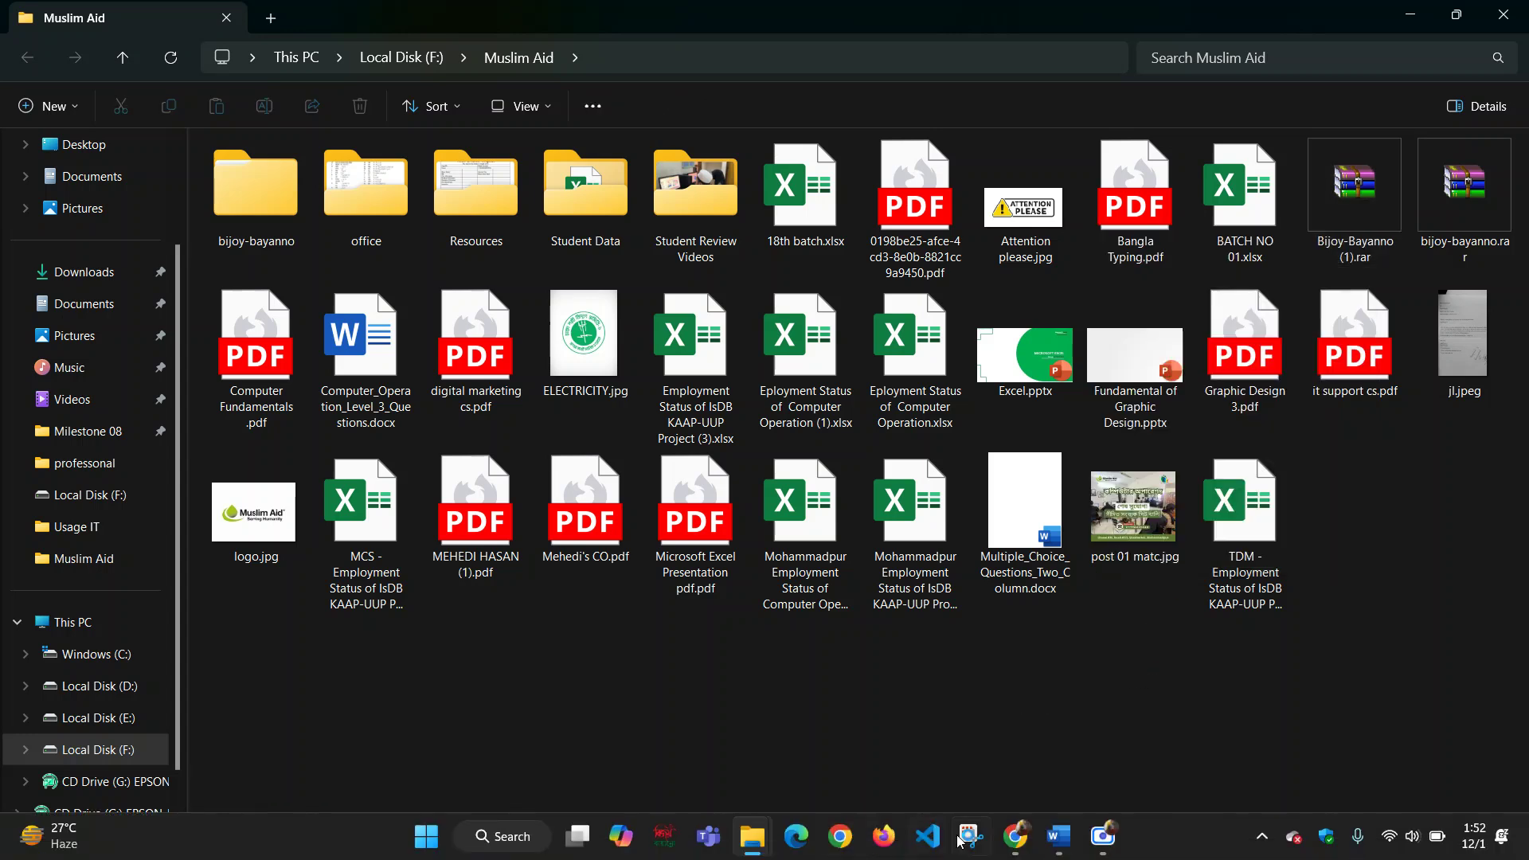
{"action": "mouse_move", "coordinate": [1020, 851]}
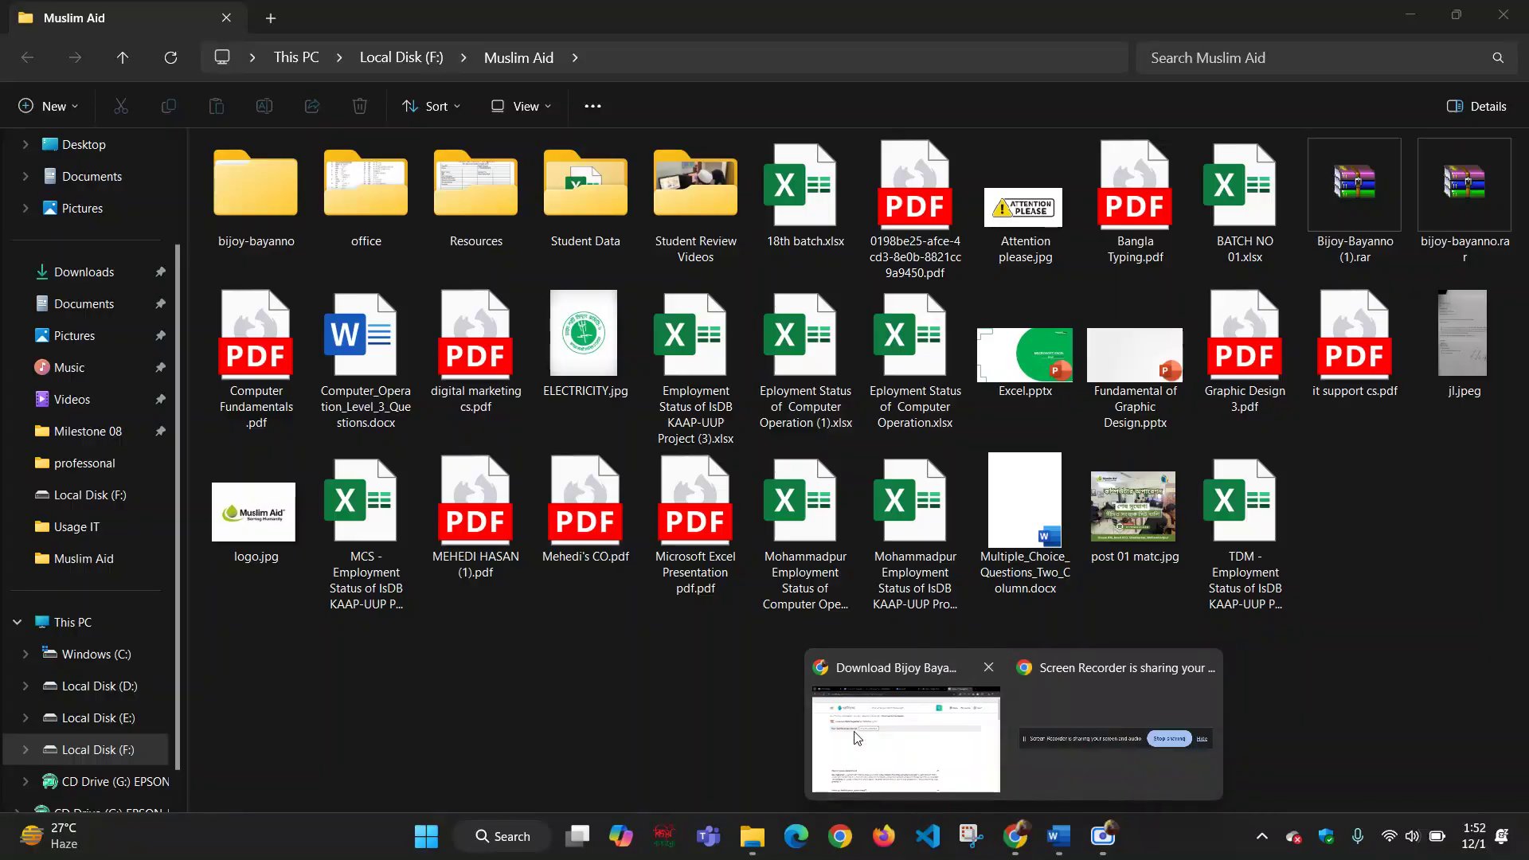
{"action": "left_click", "coordinate": [908, 721]}
{"action": "left_click", "coordinate": [1328, 21]}
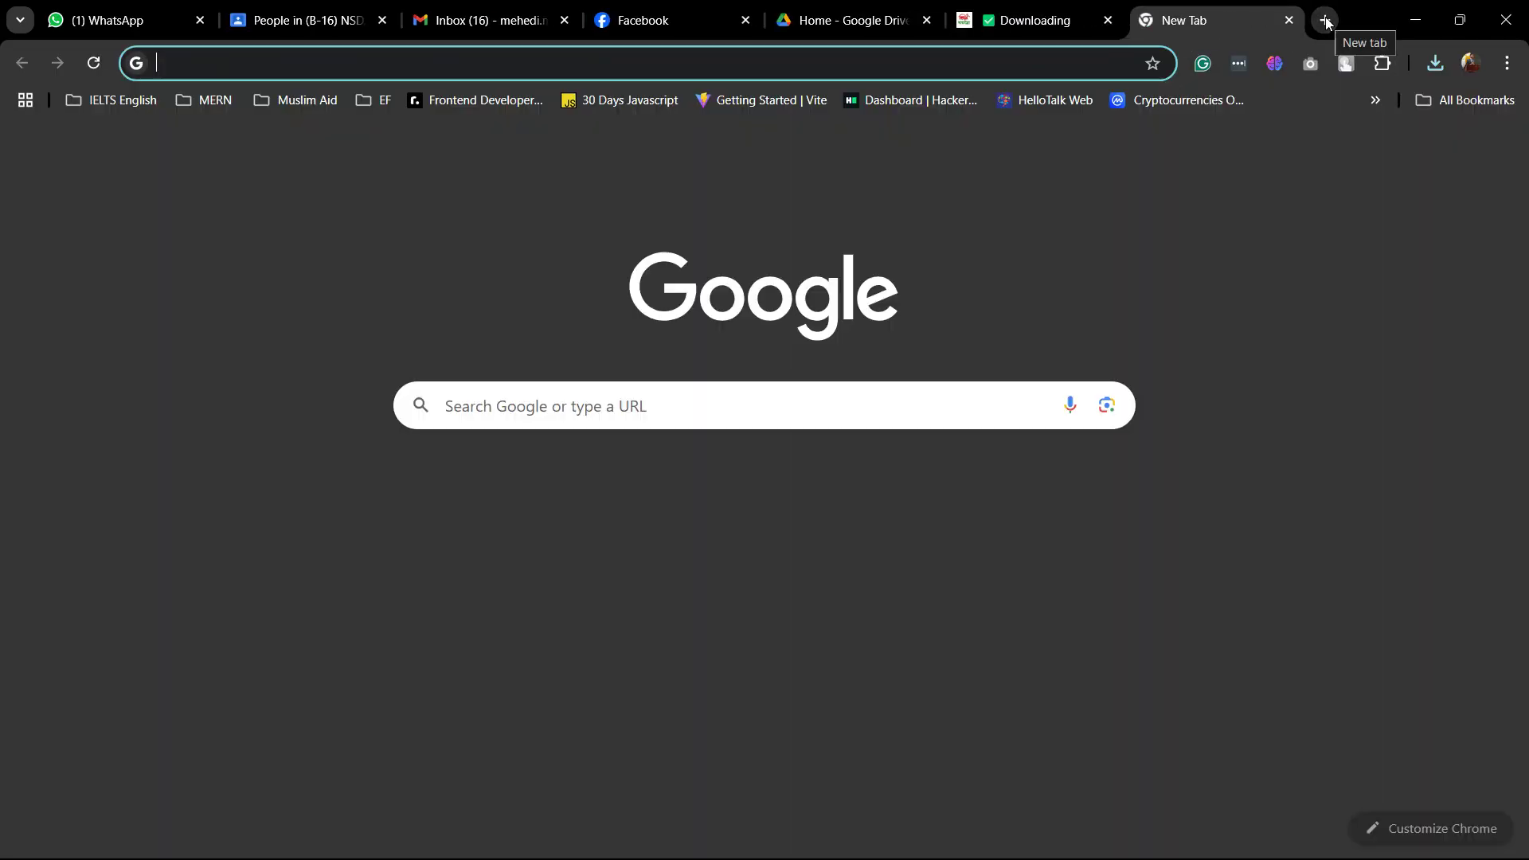
{"action": "type", "text": "WINRAR"}
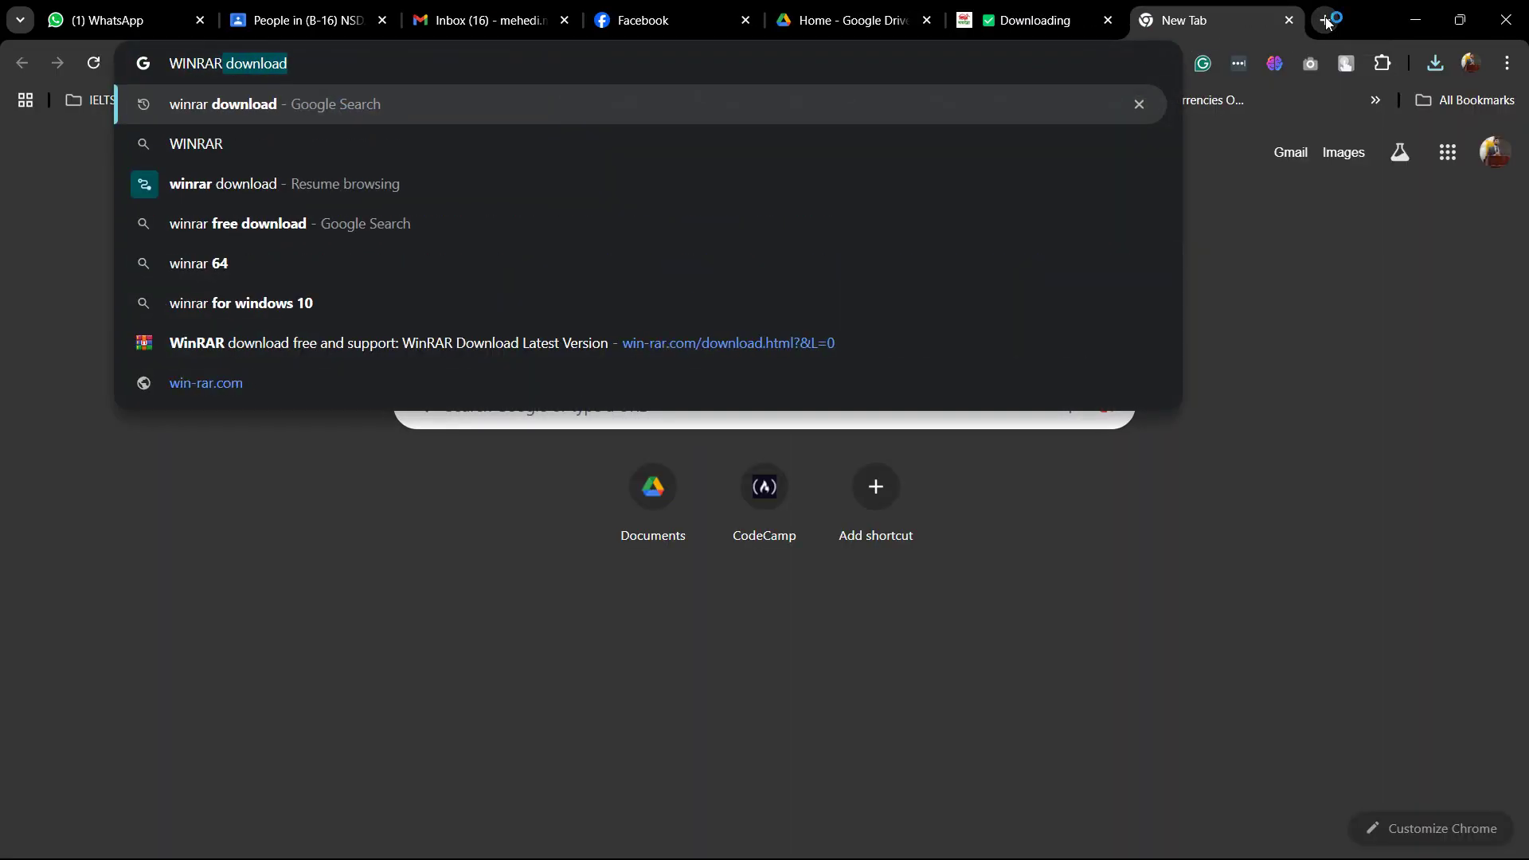
{"action": "key", "text": "Return"}
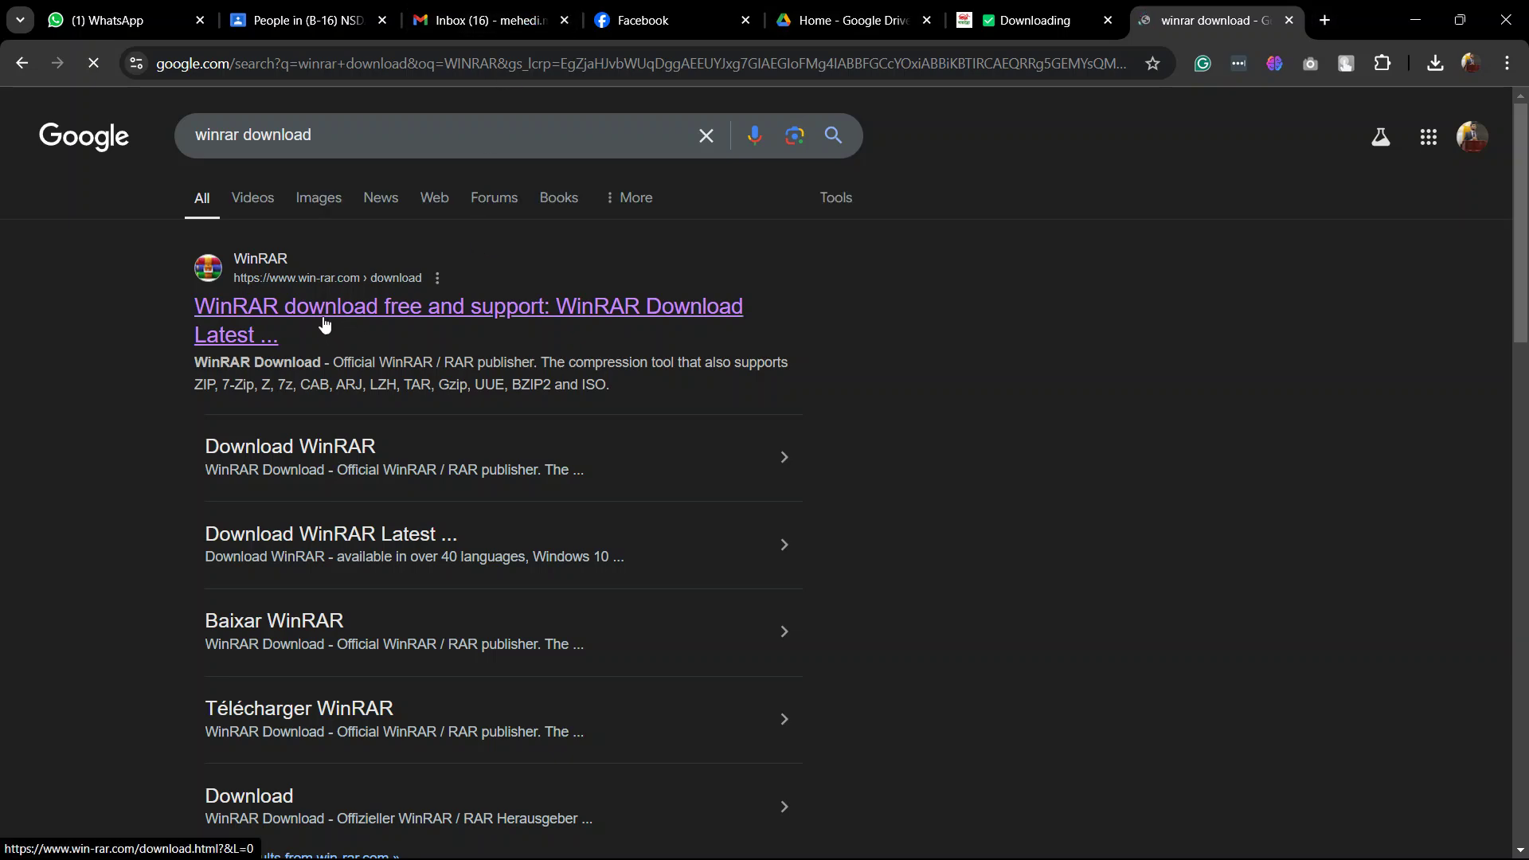
{"action": "left_click", "coordinate": [326, 315]}
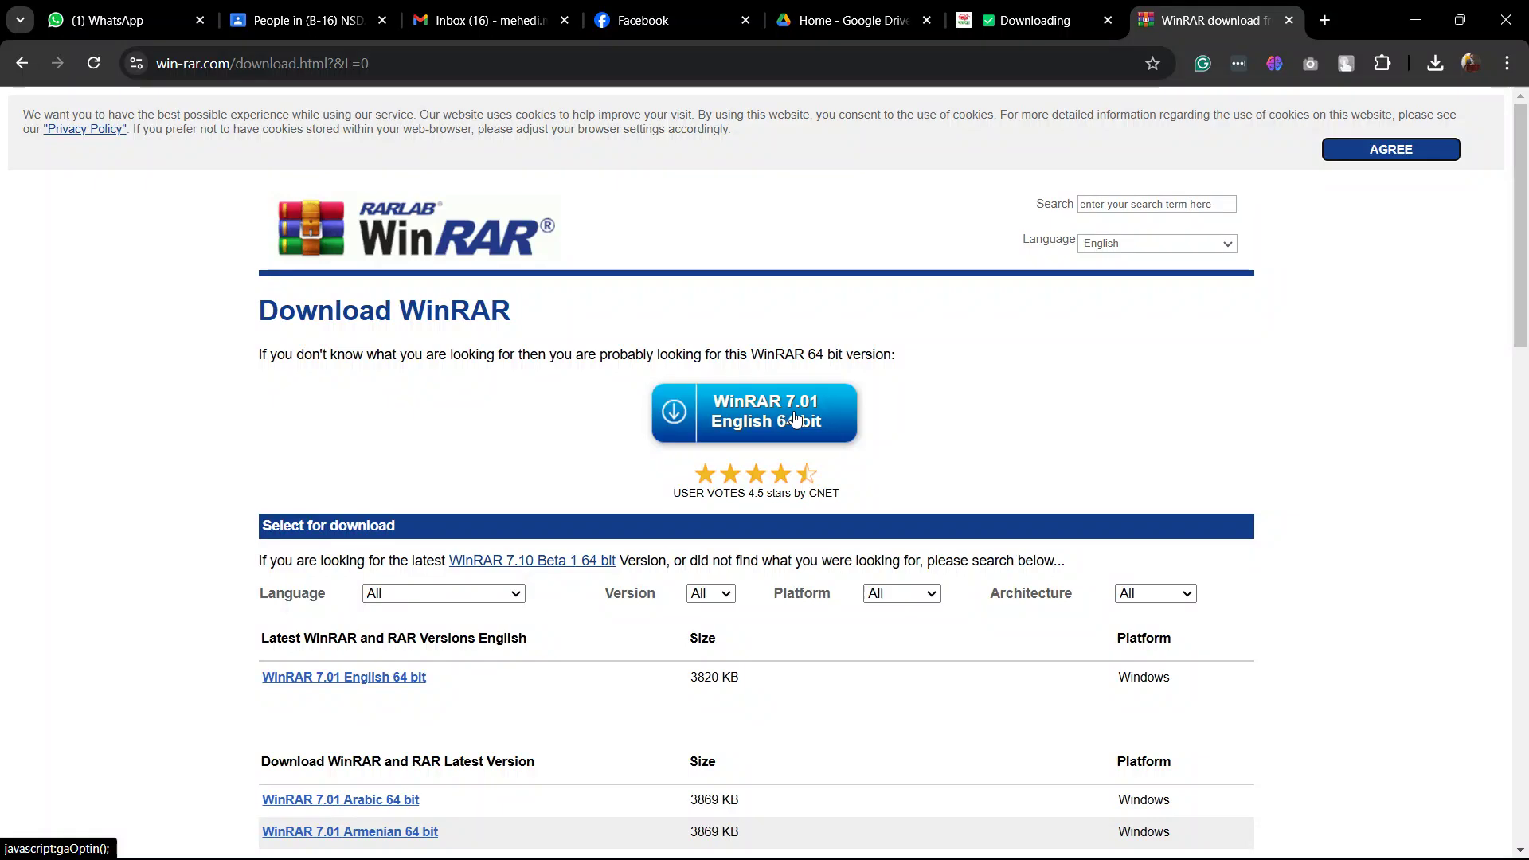
- Start downloading WinRAR 7.01 English 64 bit as winrar-x64-701.exe into the Muslim Aid folder, and cancel that download
{"action": "left_click", "coordinate": [794, 417]}
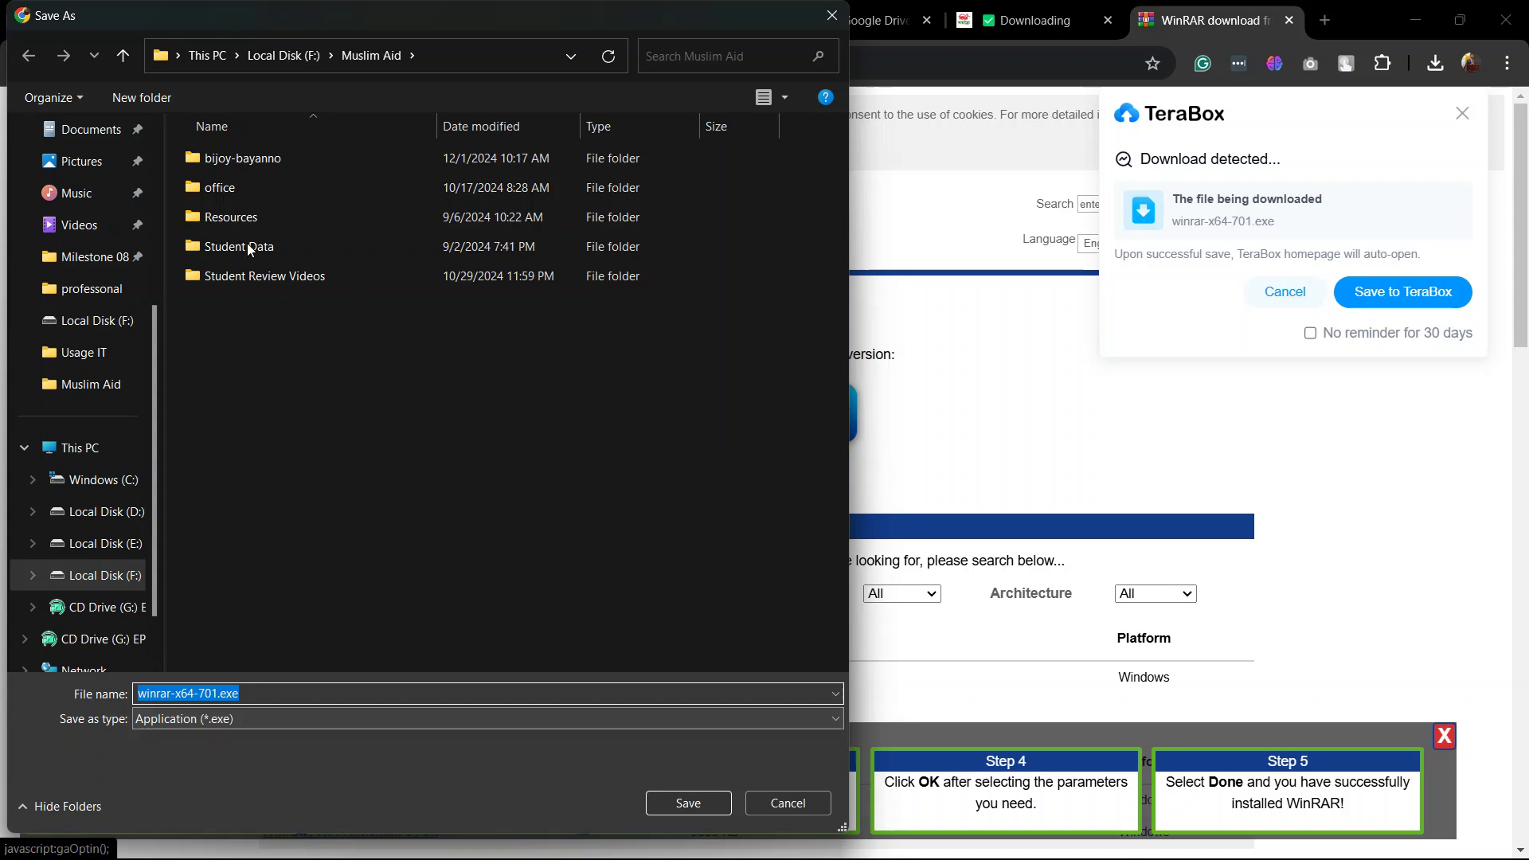
{"action": "left_click", "coordinate": [687, 800]}
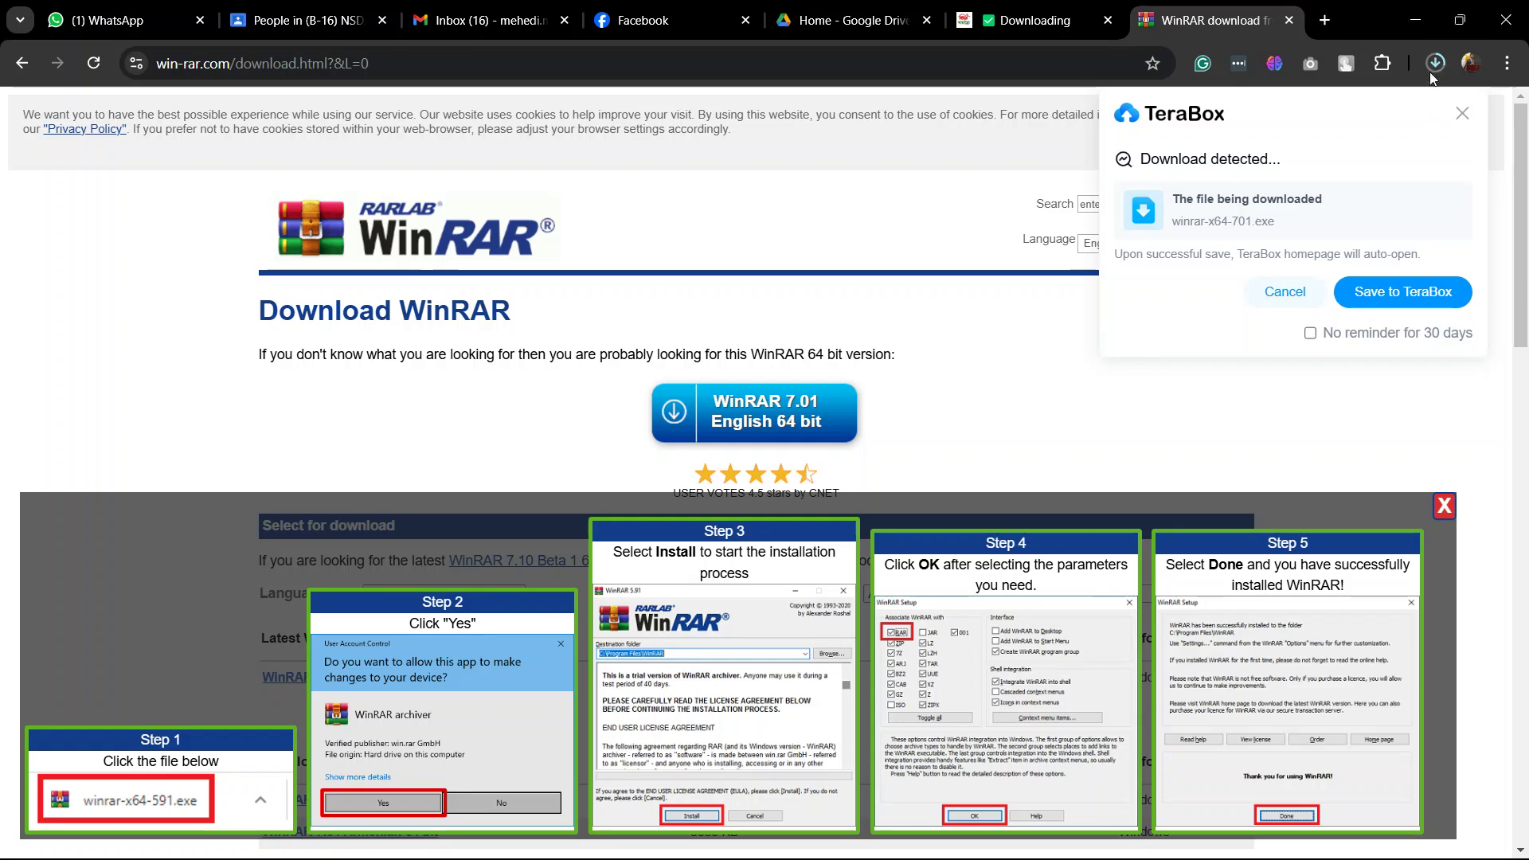
{"action": "left_click", "coordinate": [1434, 65]}
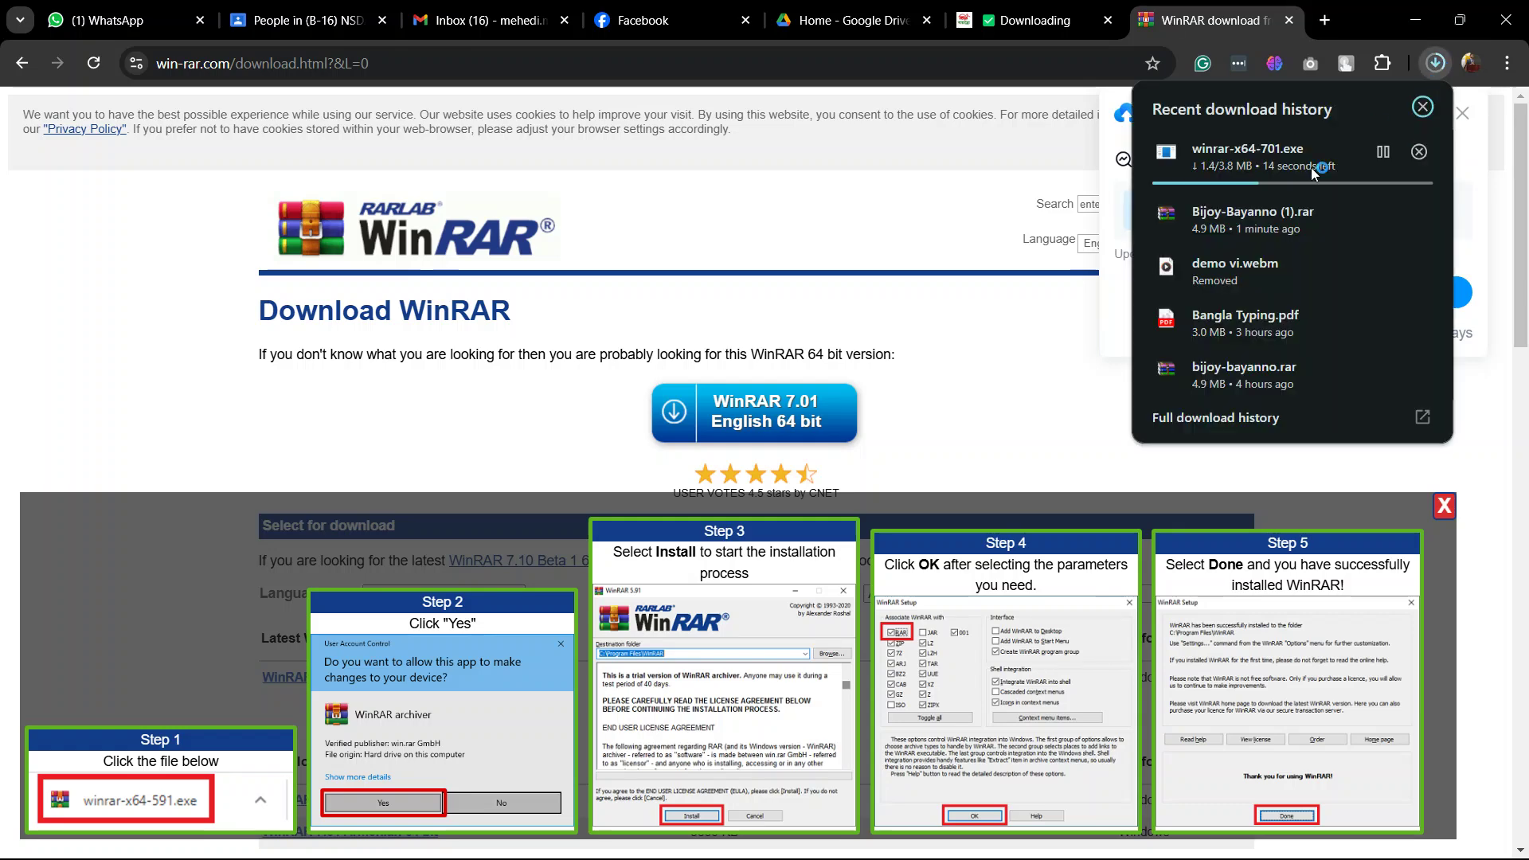
{"action": "left_click", "coordinate": [1283, 220]}
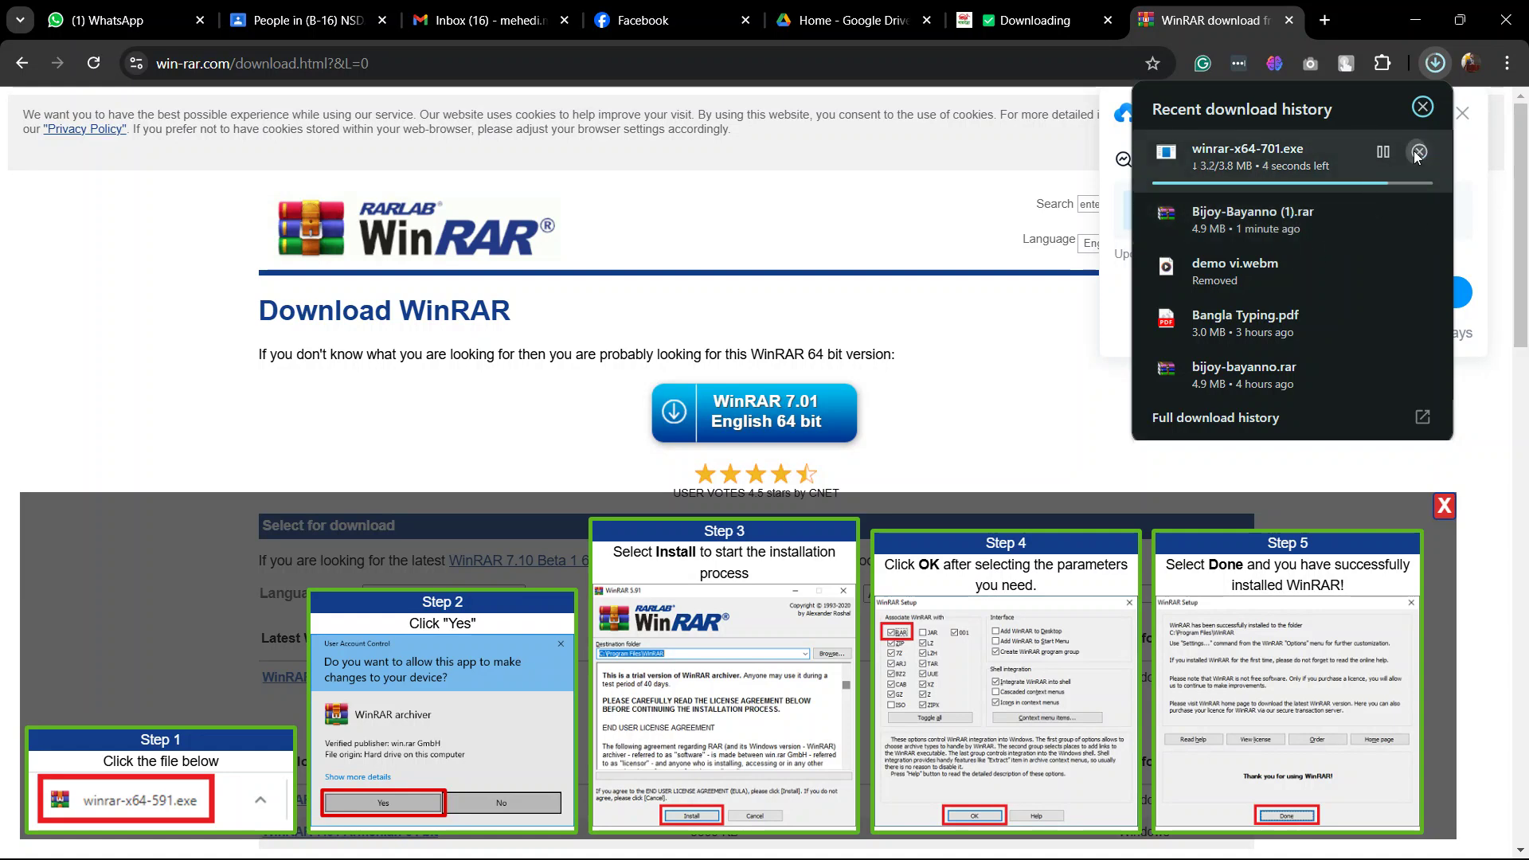
{"action": "left_click", "coordinate": [1419, 152]}
{"action": "left_click", "coordinate": [1426, 108]}
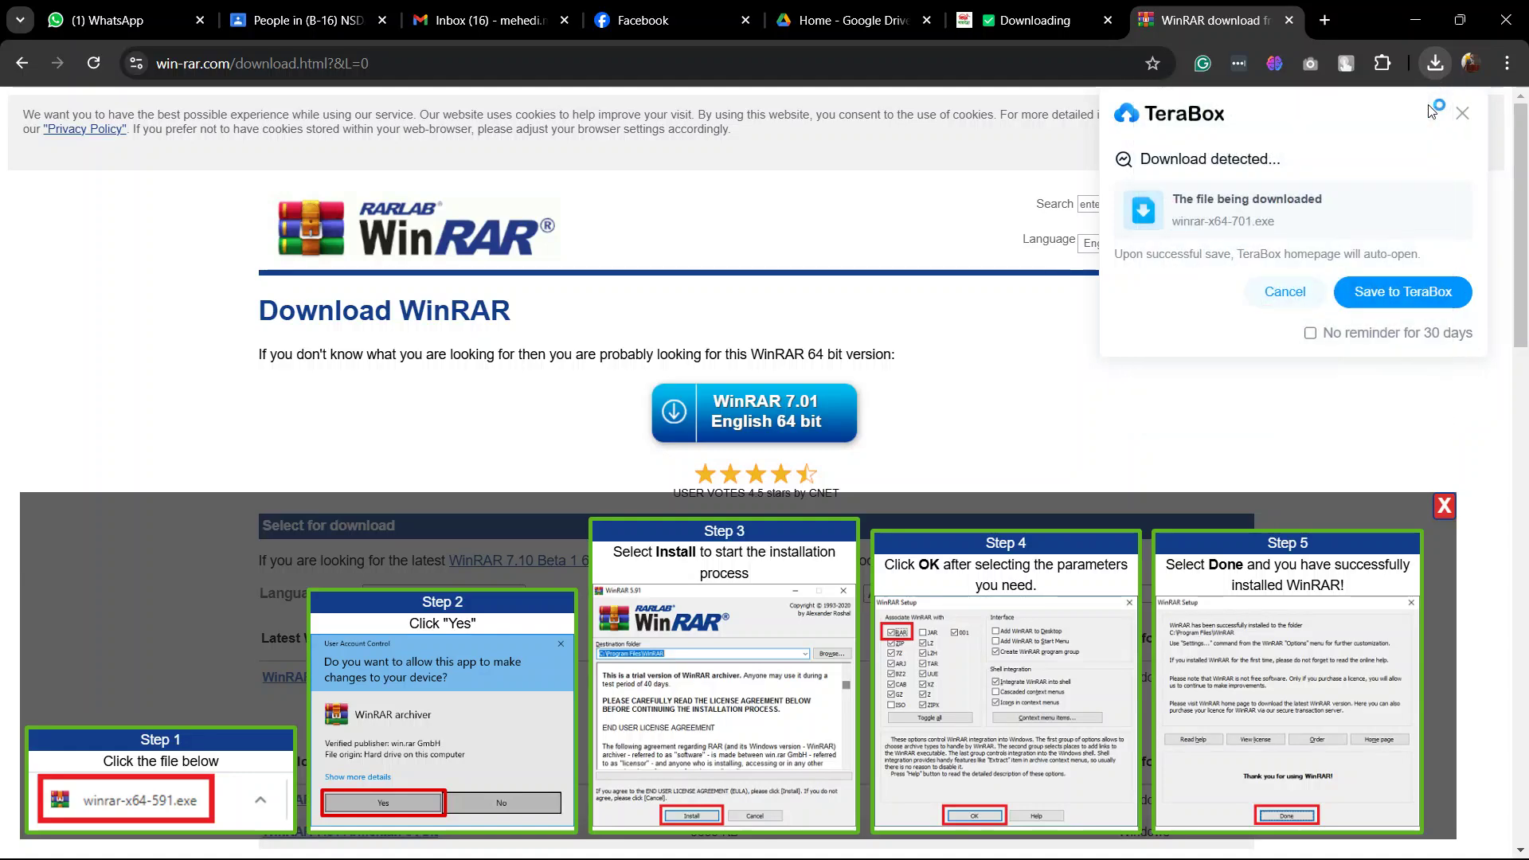
{"action": "left_click", "coordinate": [1434, 63]}
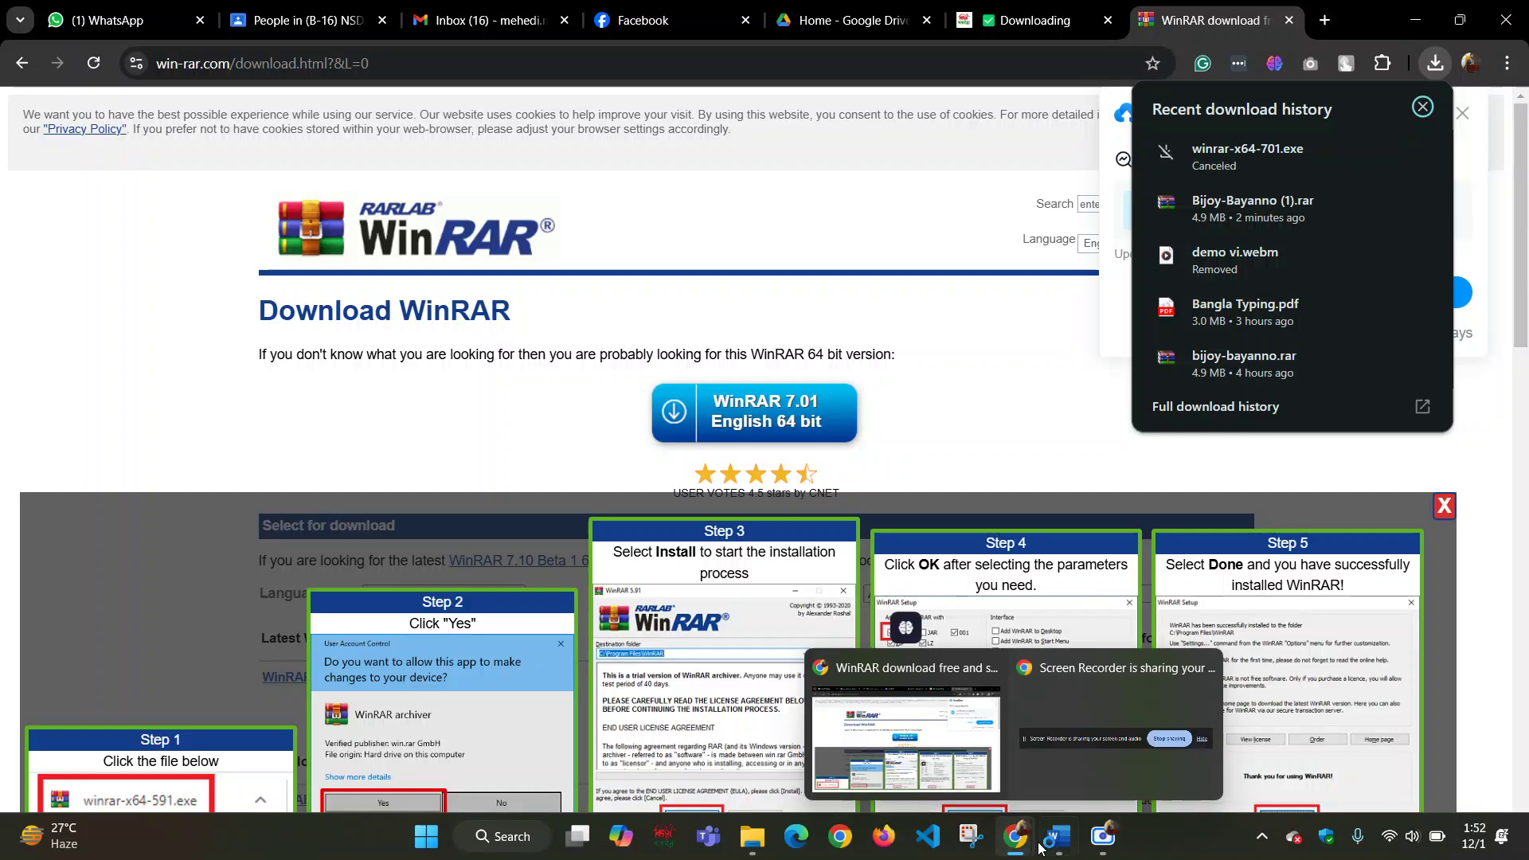
- Switch to the Muslim Aid folder in File Explorer and extract all files from Bijoy-Bayanno (1).rar
{"action": "mouse_move", "coordinate": [1037, 846]}
{"action": "left_click", "coordinate": [753, 836]}
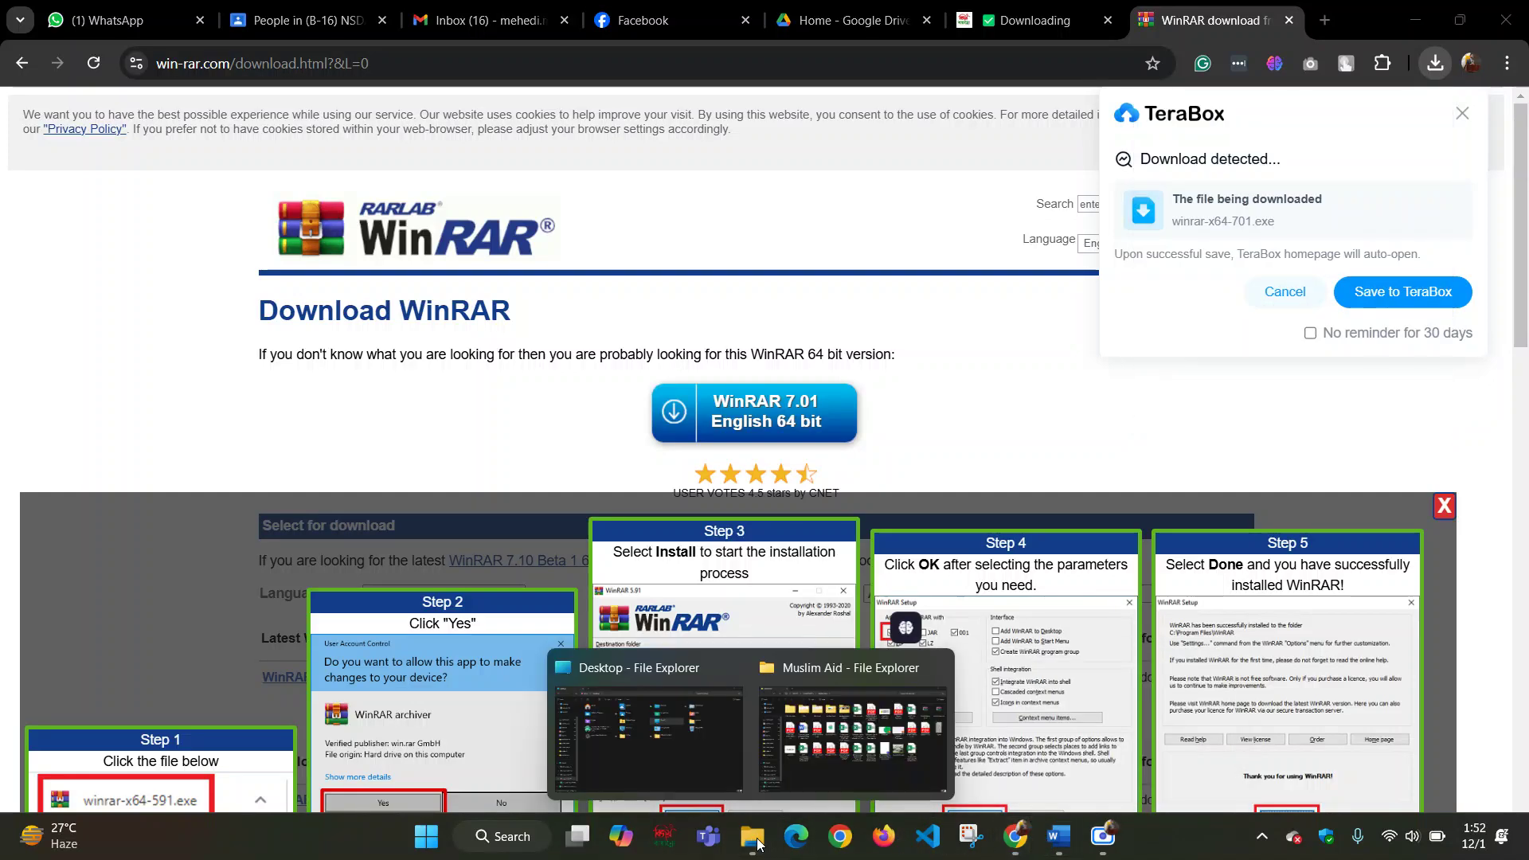
{"action": "left_click", "coordinate": [792, 756]}
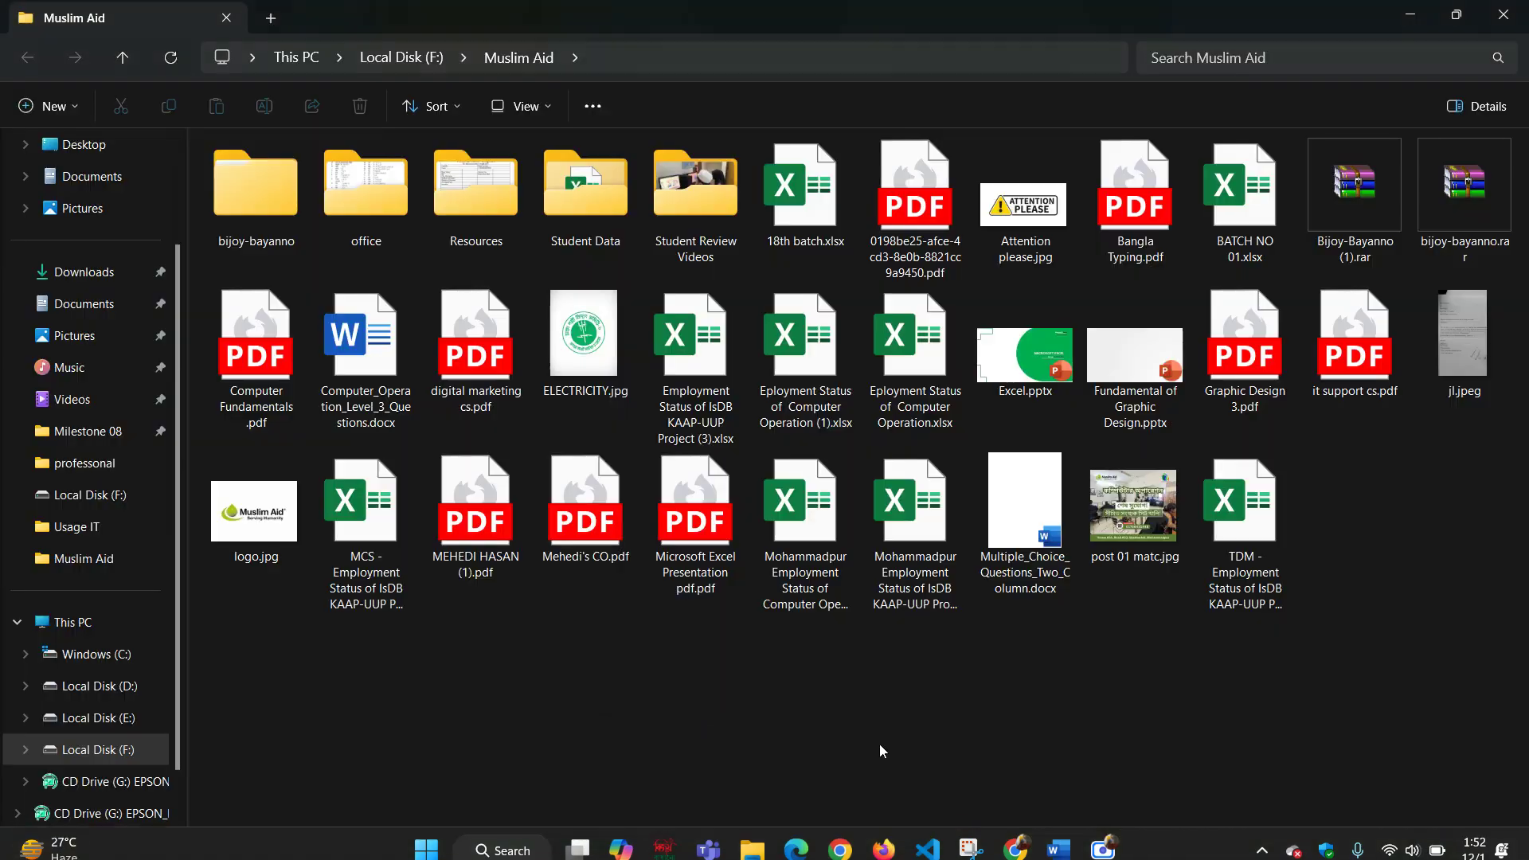
{"action": "left_click", "coordinate": [1345, 223]}
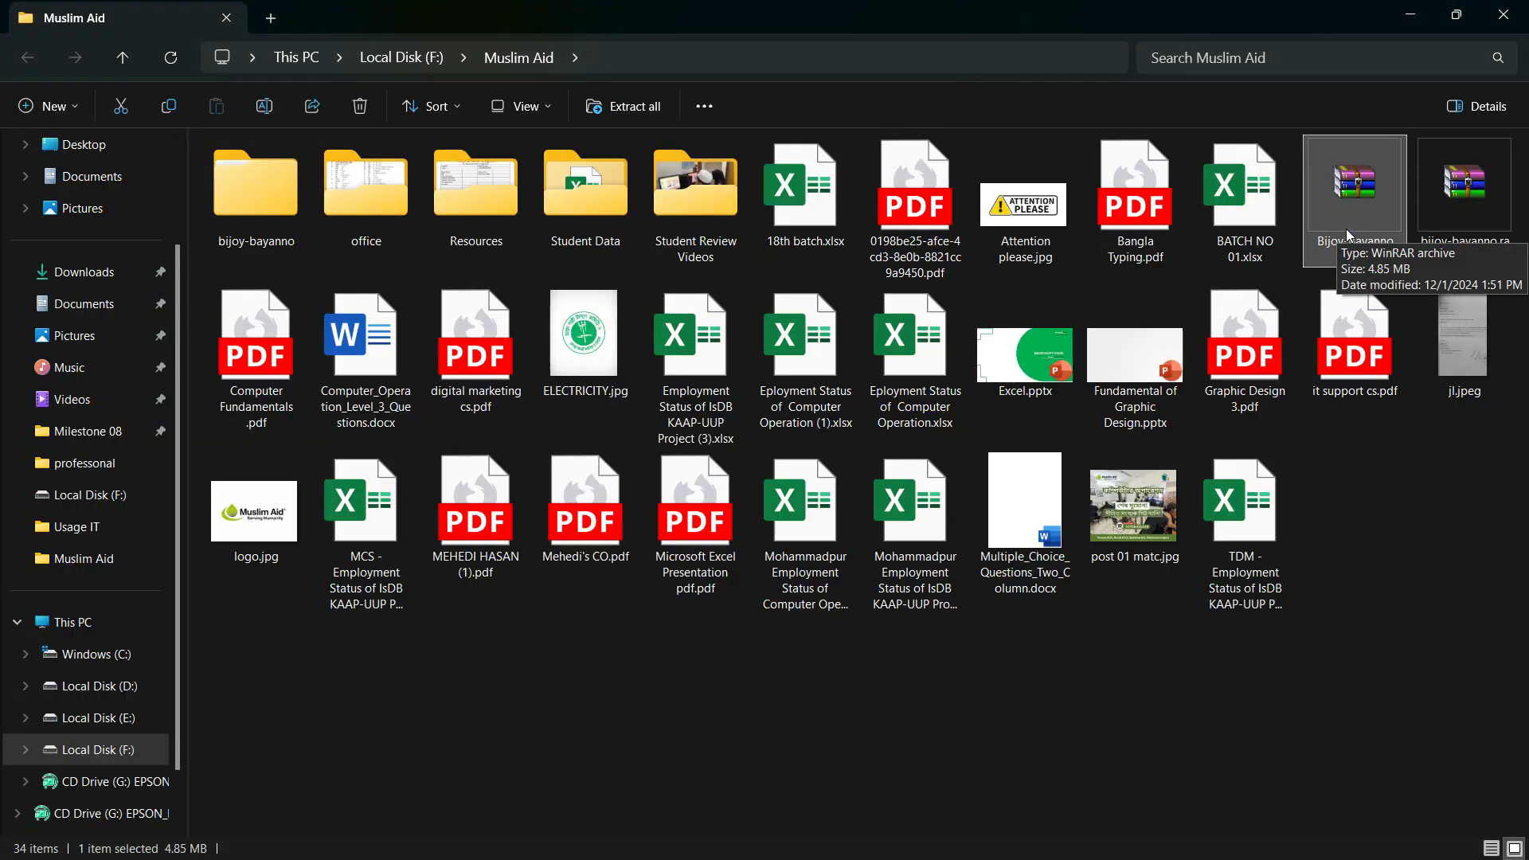
{"action": "right_click", "coordinate": [1346, 228]}
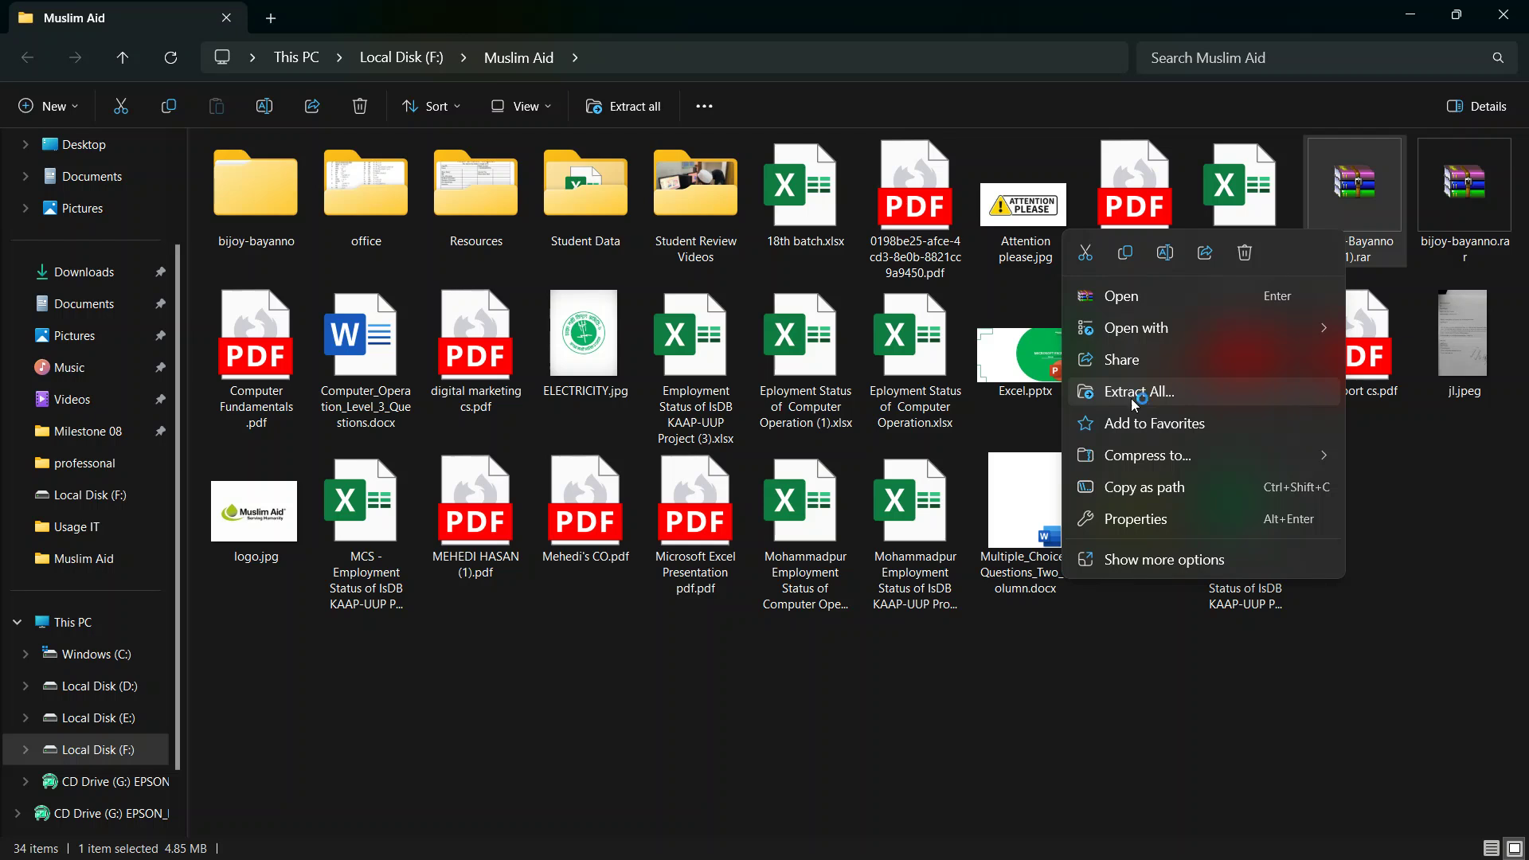
{"action": "left_click", "coordinate": [1209, 394]}
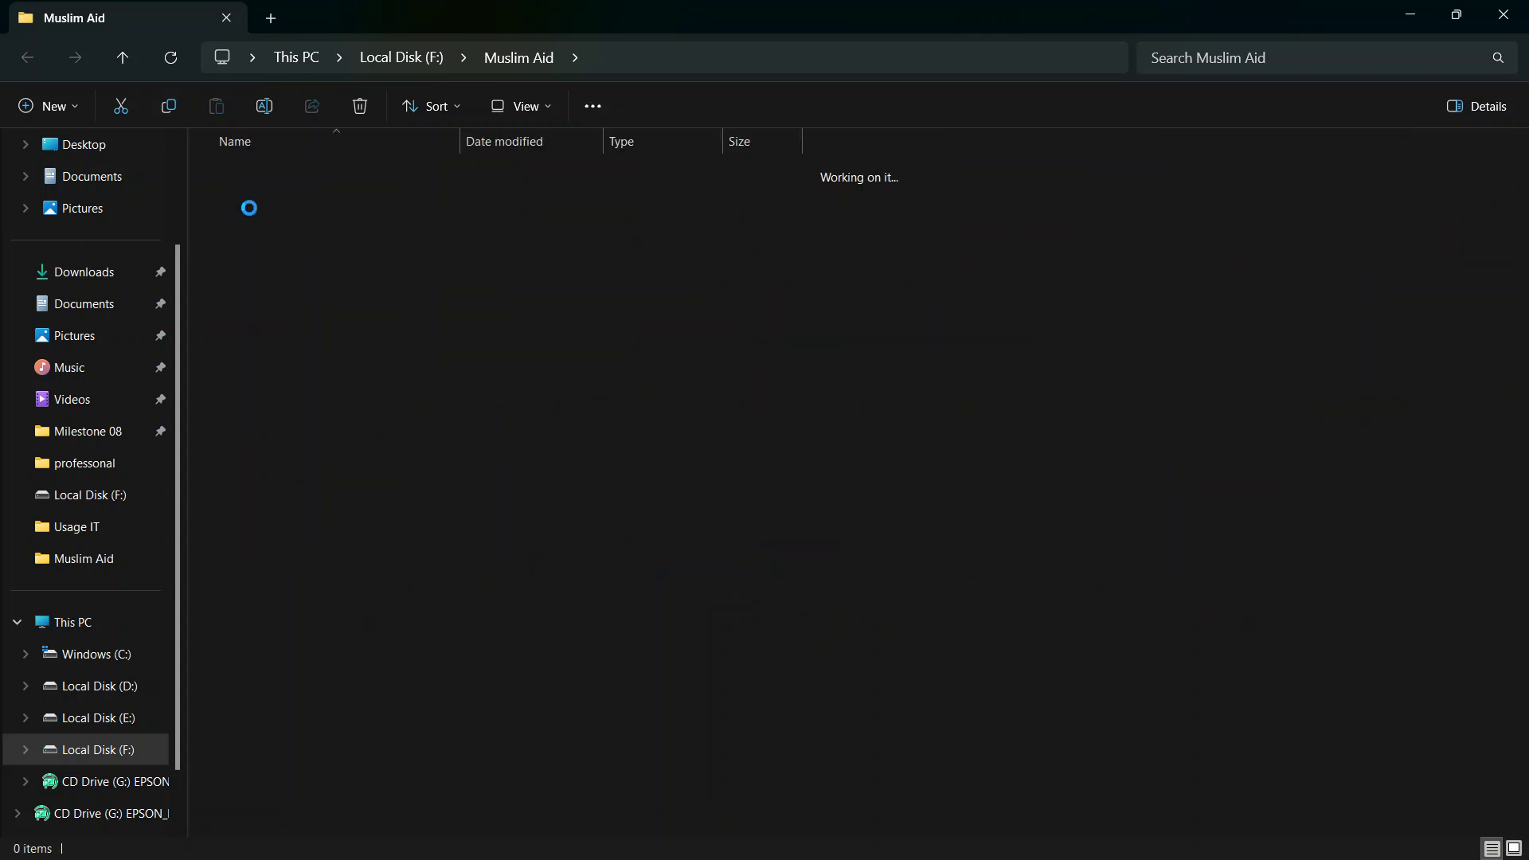
- Extract all files from Bijoy-Bayanno (1).rar into F:\Muslim Aid\Bijoy-Bayanno (1), showing the extracted files when complete
{"action": "left_click", "coordinate": [117, 57]}
{"action": "left_click", "coordinate": [1360, 220]}
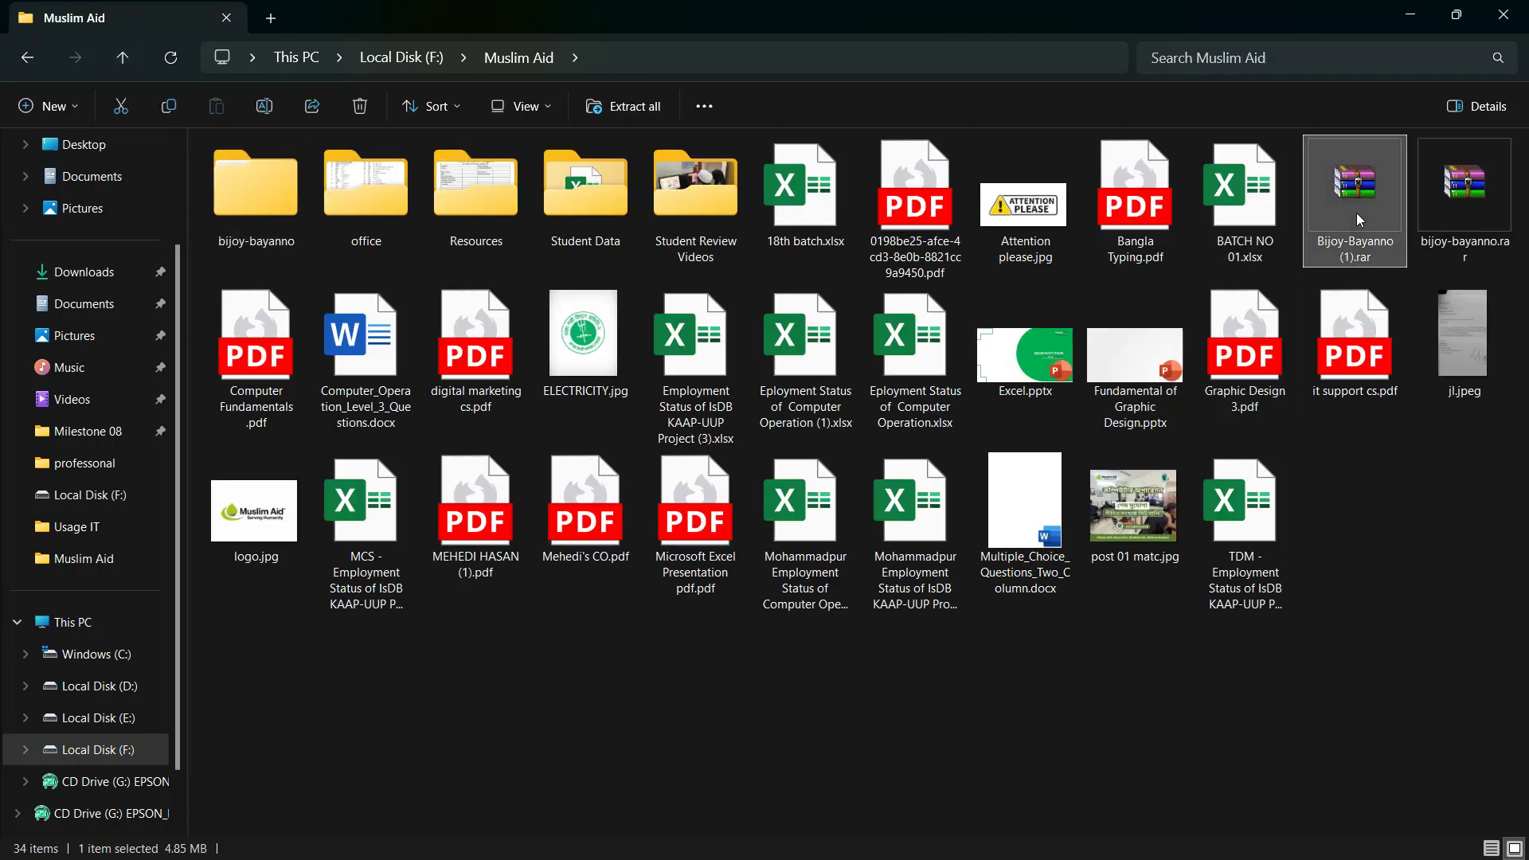
{"action": "right_click", "coordinate": [1360, 220]}
{"action": "left_click", "coordinate": [1200, 384]}
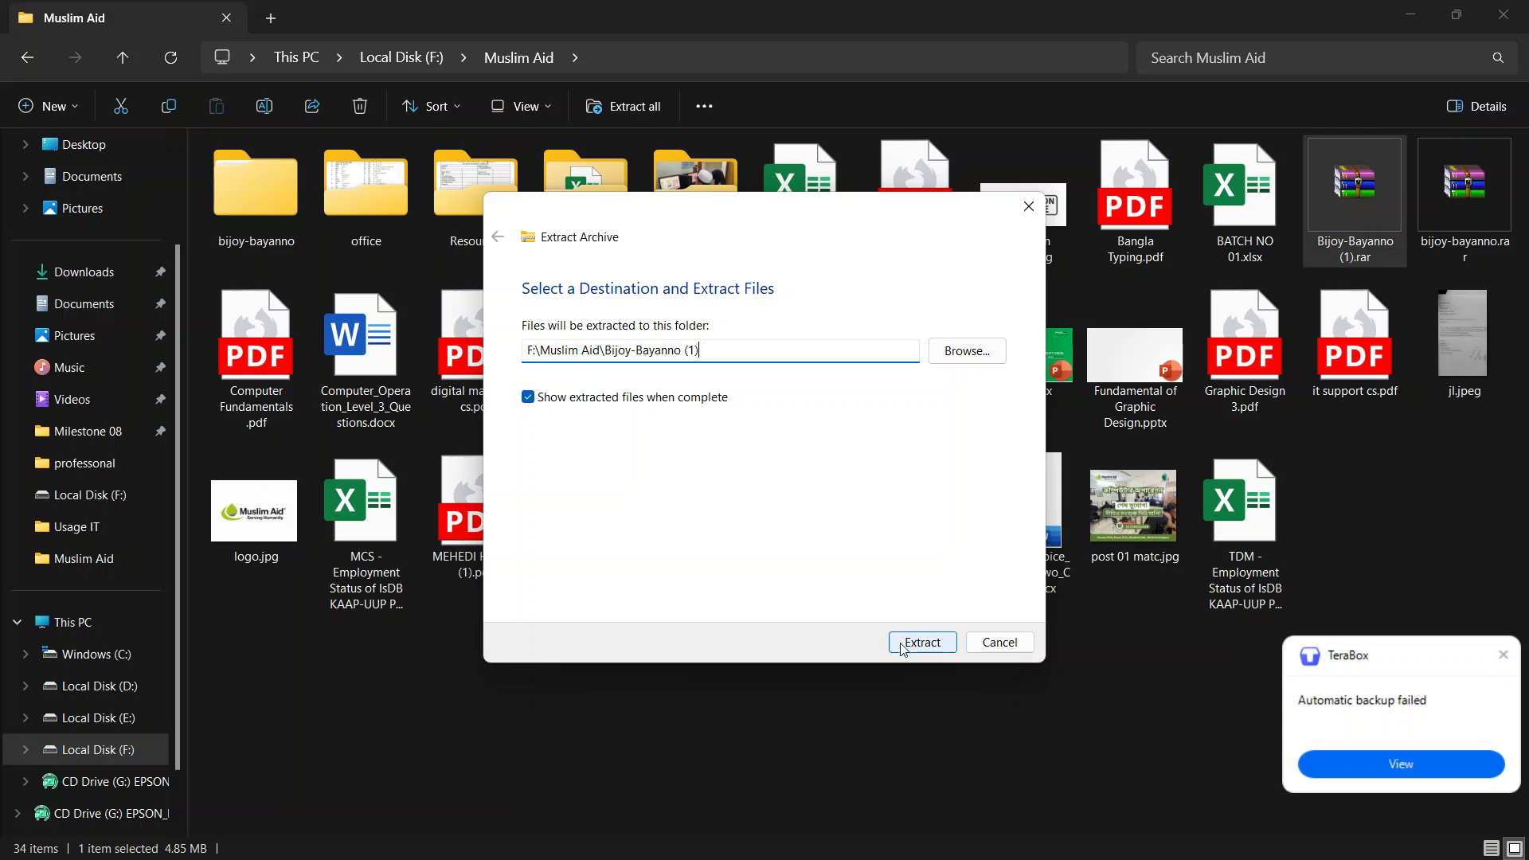
{"action": "left_click", "coordinate": [903, 647]}
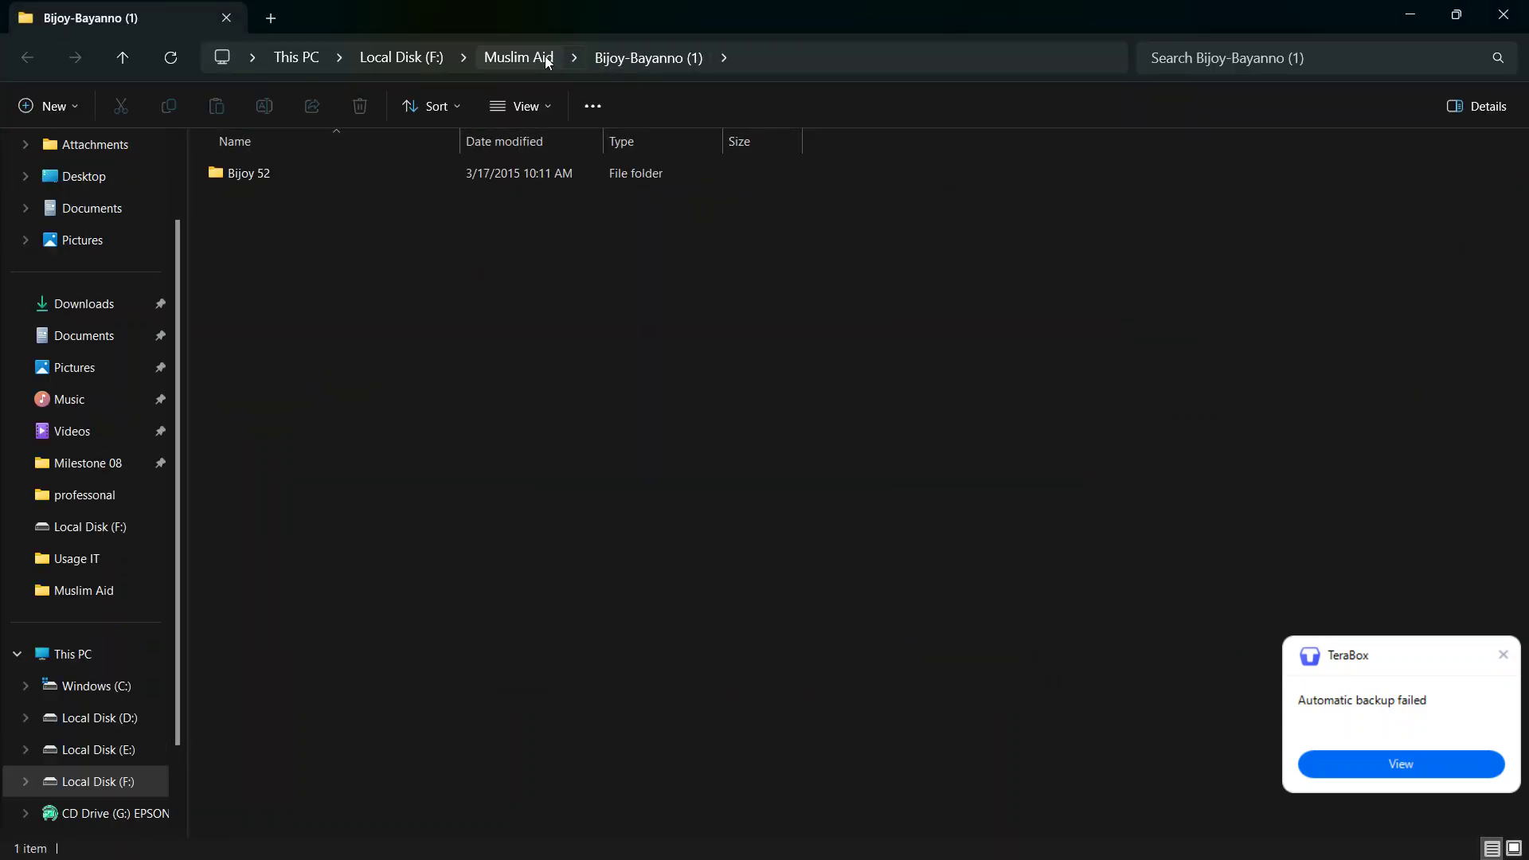
- Return to the Muslim Aid folder and open the Bijoy 52 folder inside the extracted Bijoy-Bayanno (1) folder
{"action": "left_click", "coordinate": [540, 57]}
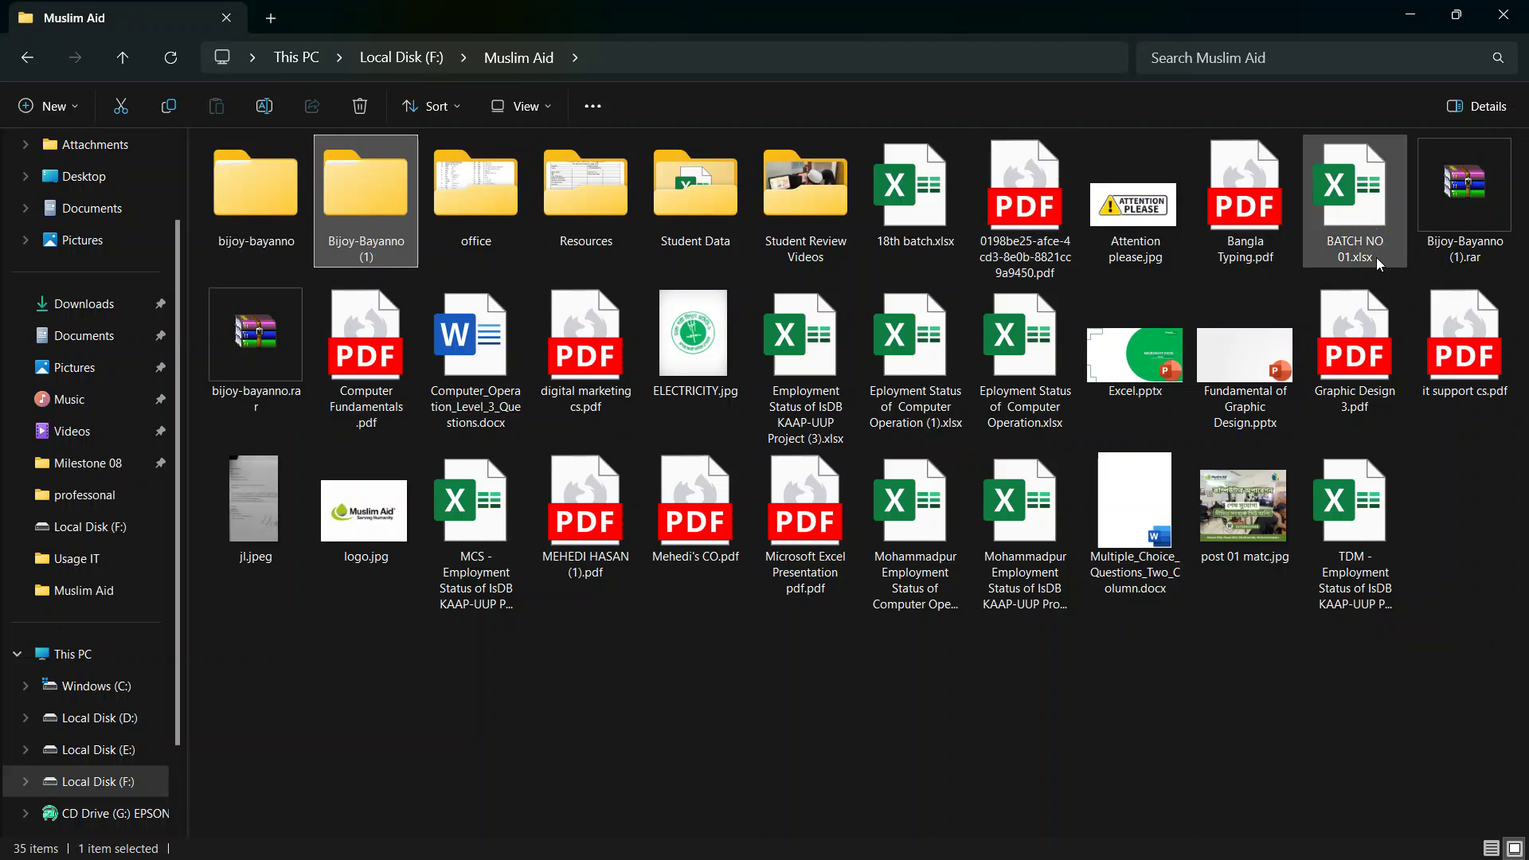
{"action": "double_click", "coordinate": [394, 199]}
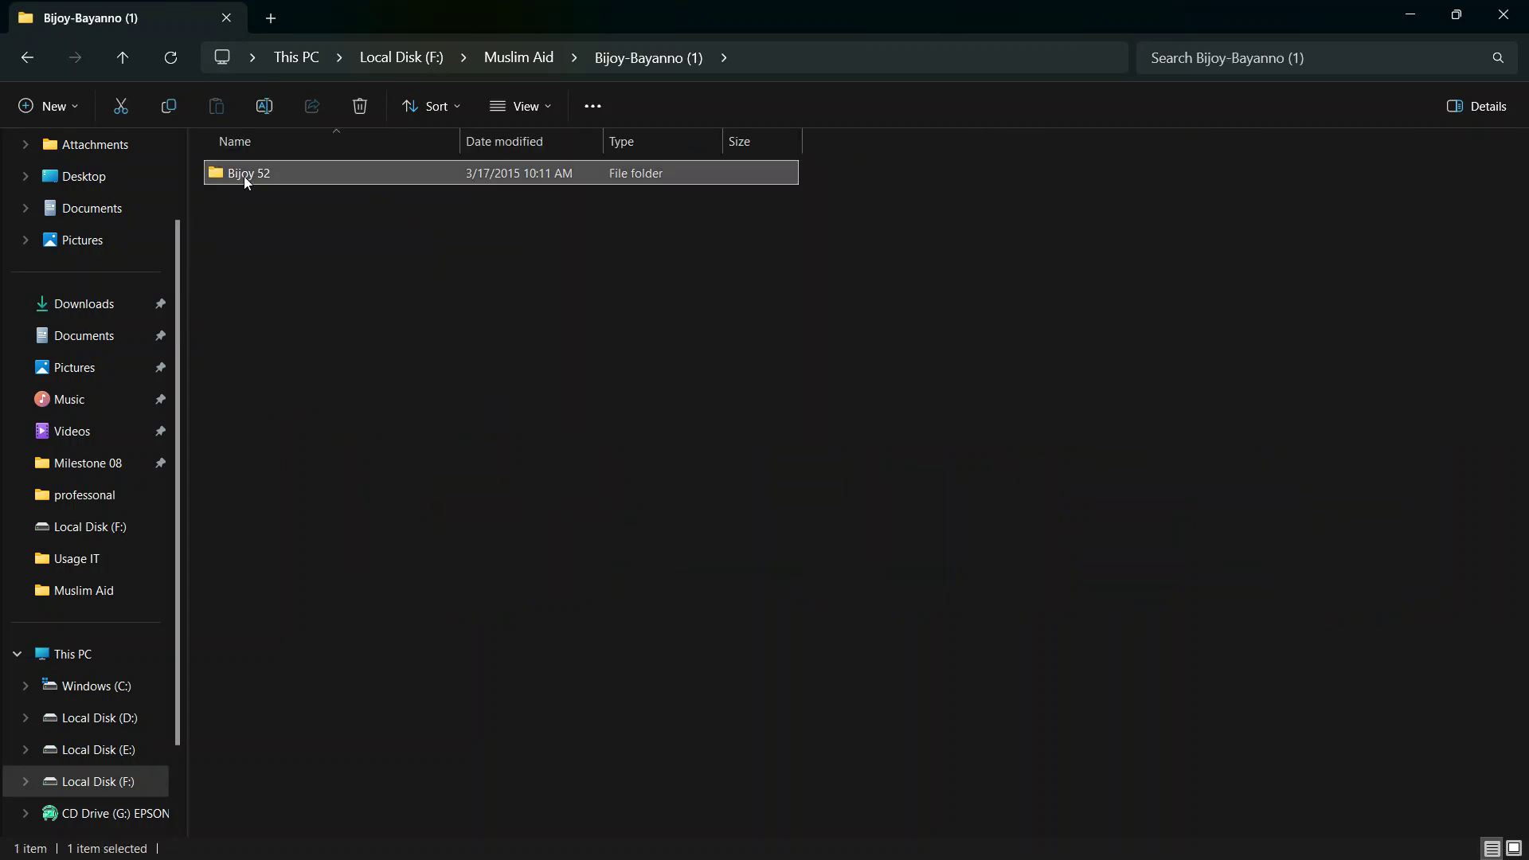
{"action": "double_click", "coordinate": [244, 175]}
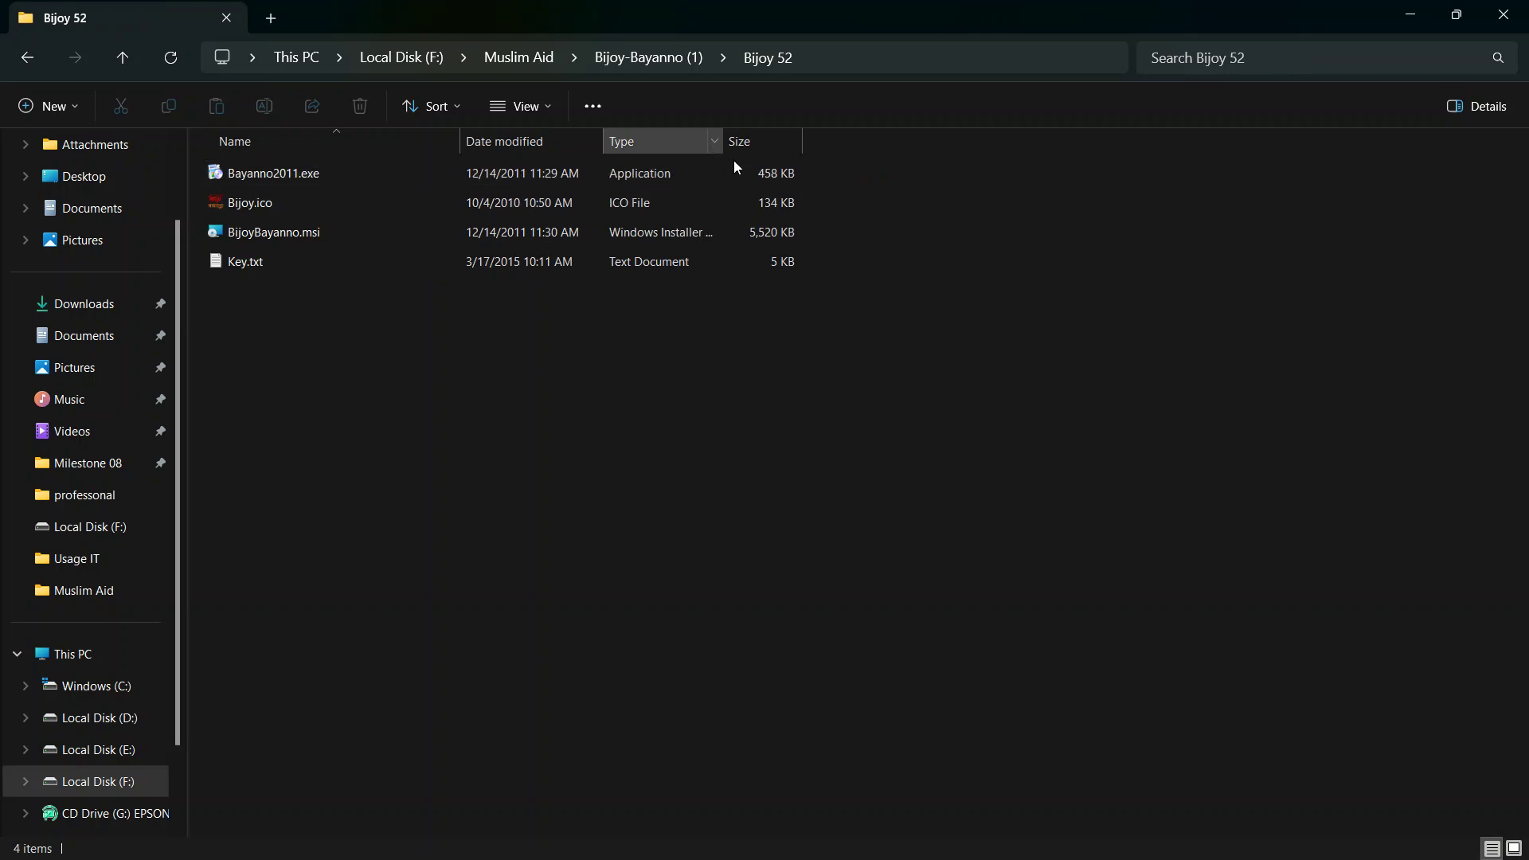
- Run Bayanno2011.exe as administrator, and exit the BijoyBayanno setup wizard without repairing or removing the program
{"action": "double_click", "coordinate": [635, 179]}
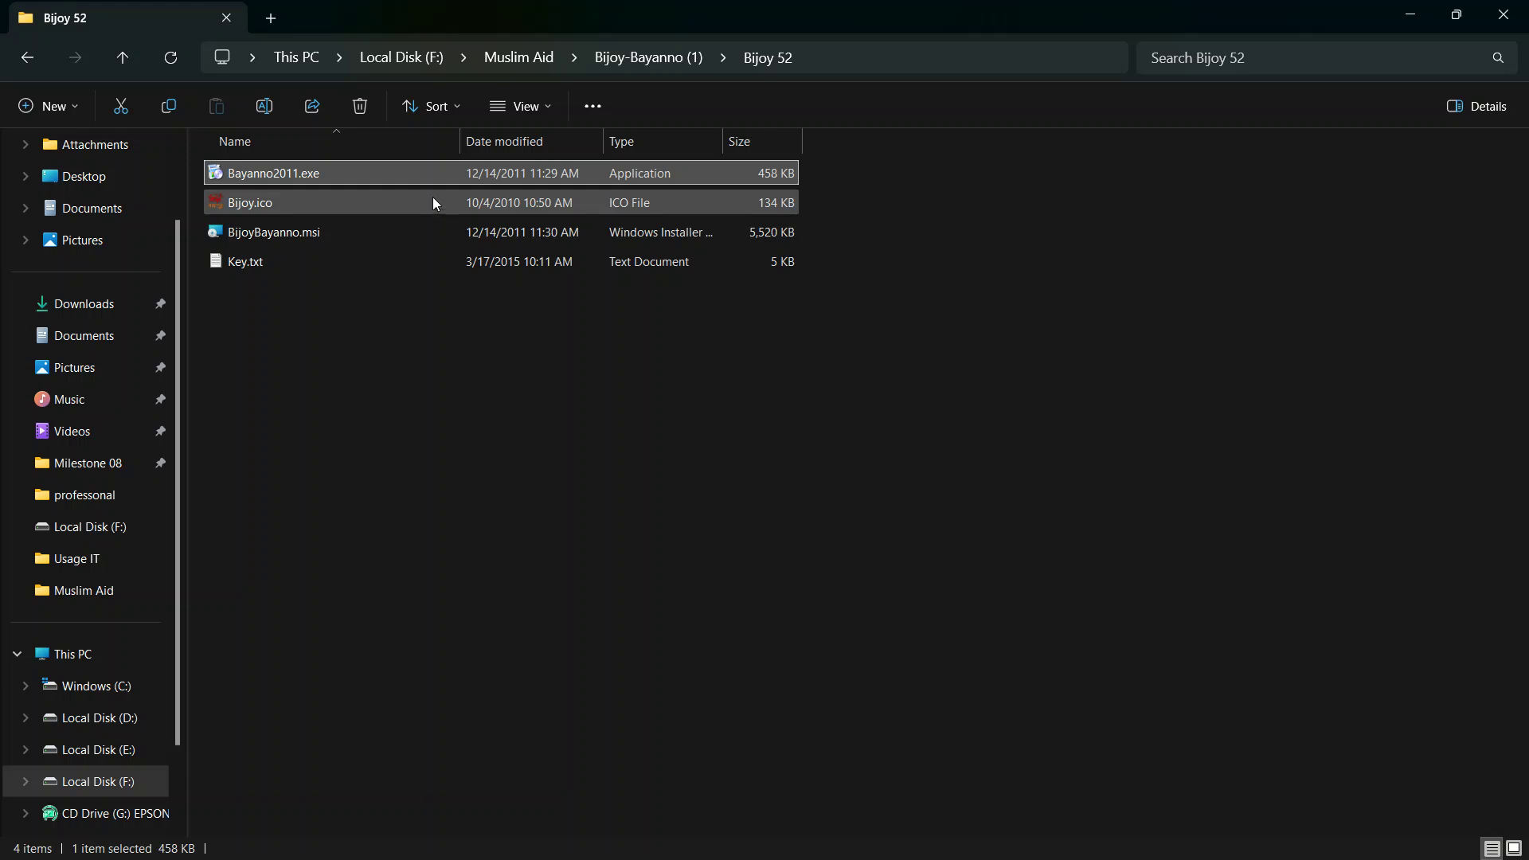
{"action": "double_click", "coordinate": [299, 174]}
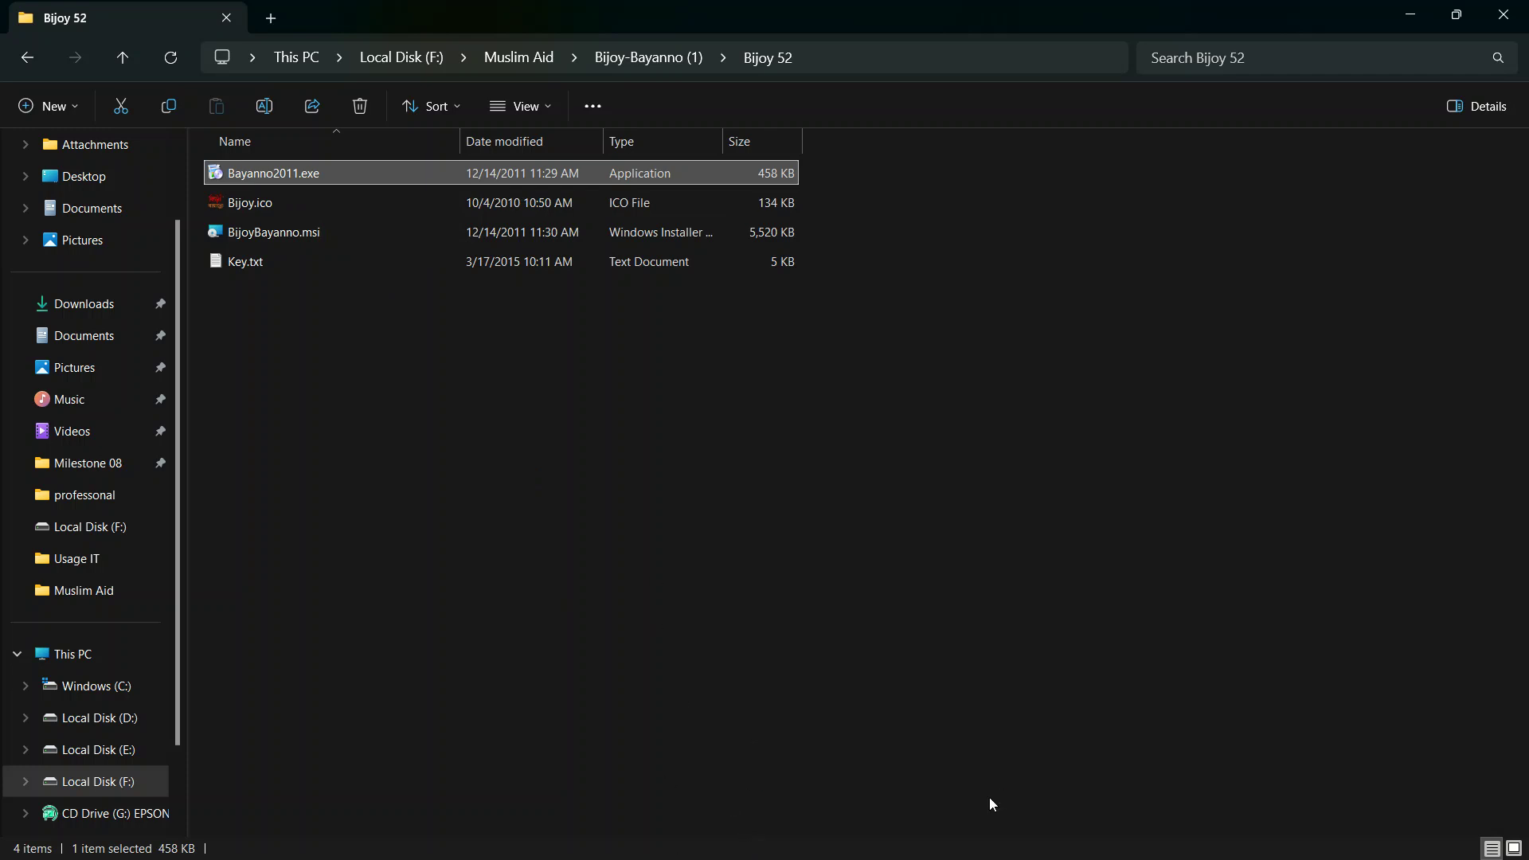
{"action": "right_click", "coordinate": [284, 172]}
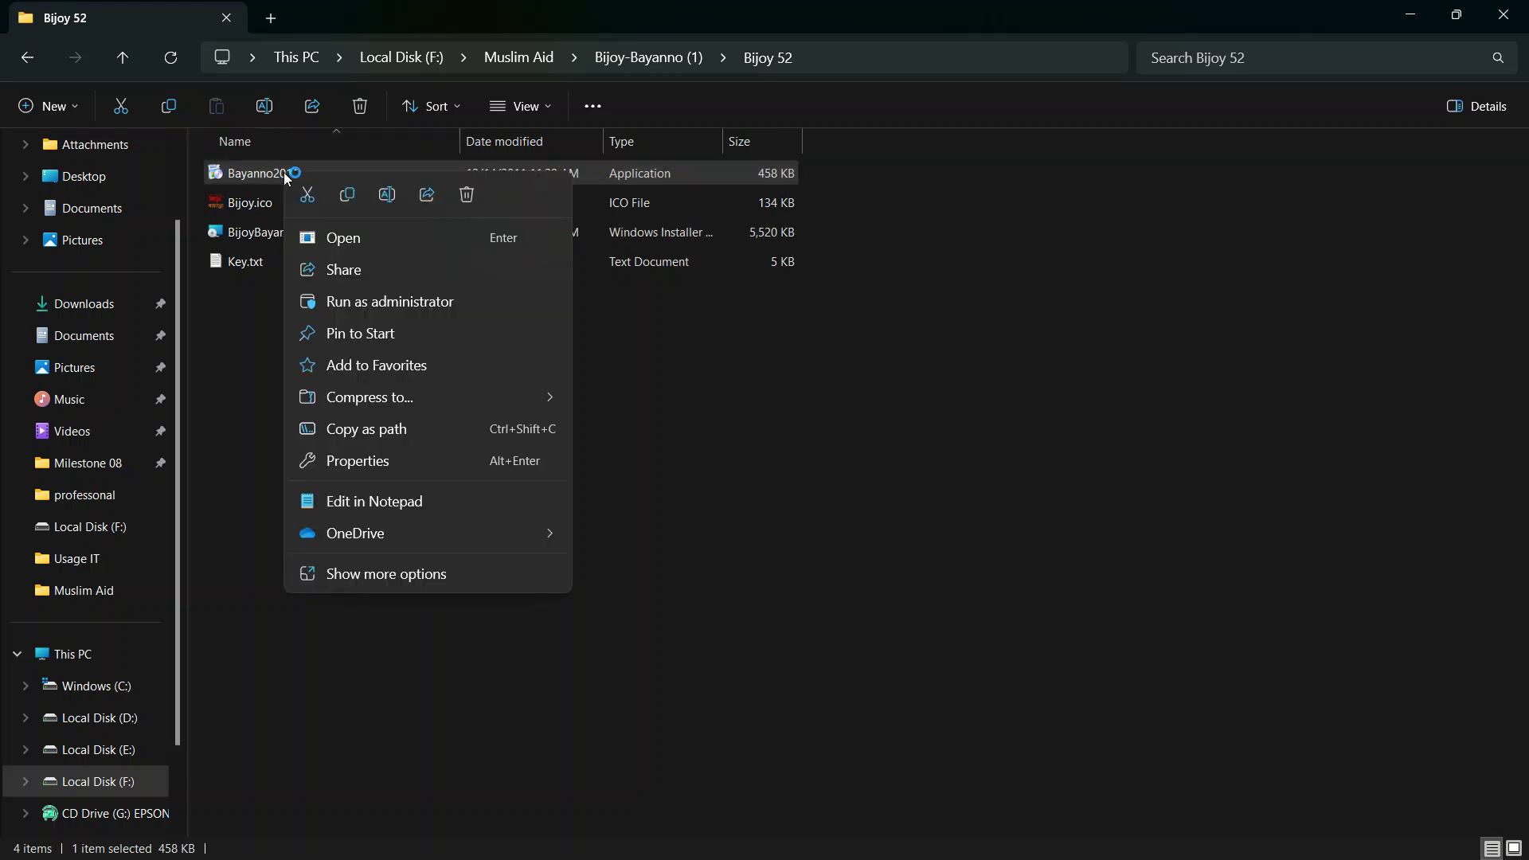
{"action": "left_click", "coordinate": [383, 306]}
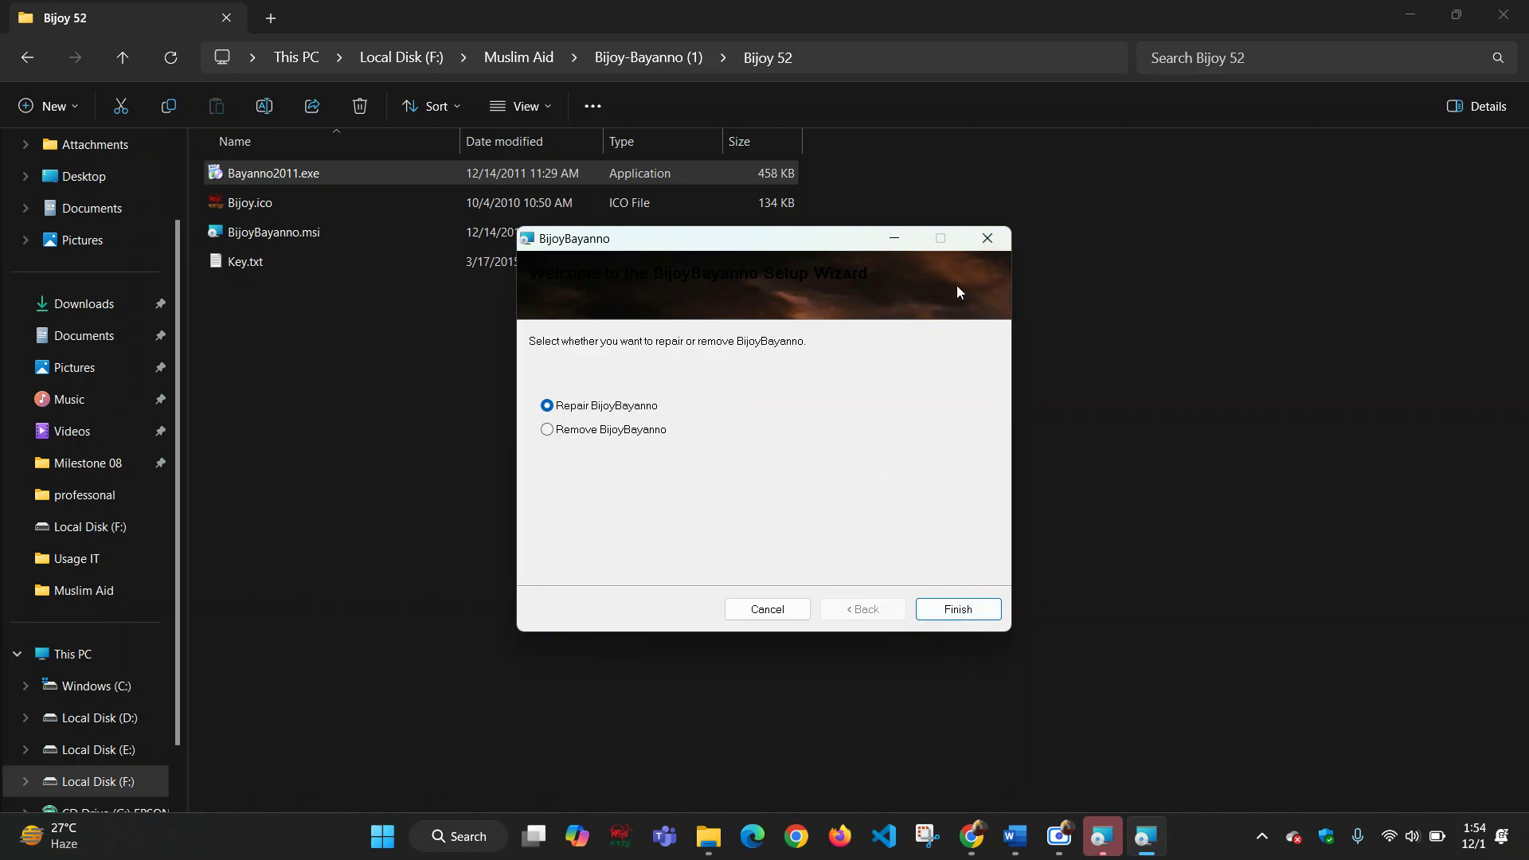
{"action": "left_click", "coordinate": [975, 247]}
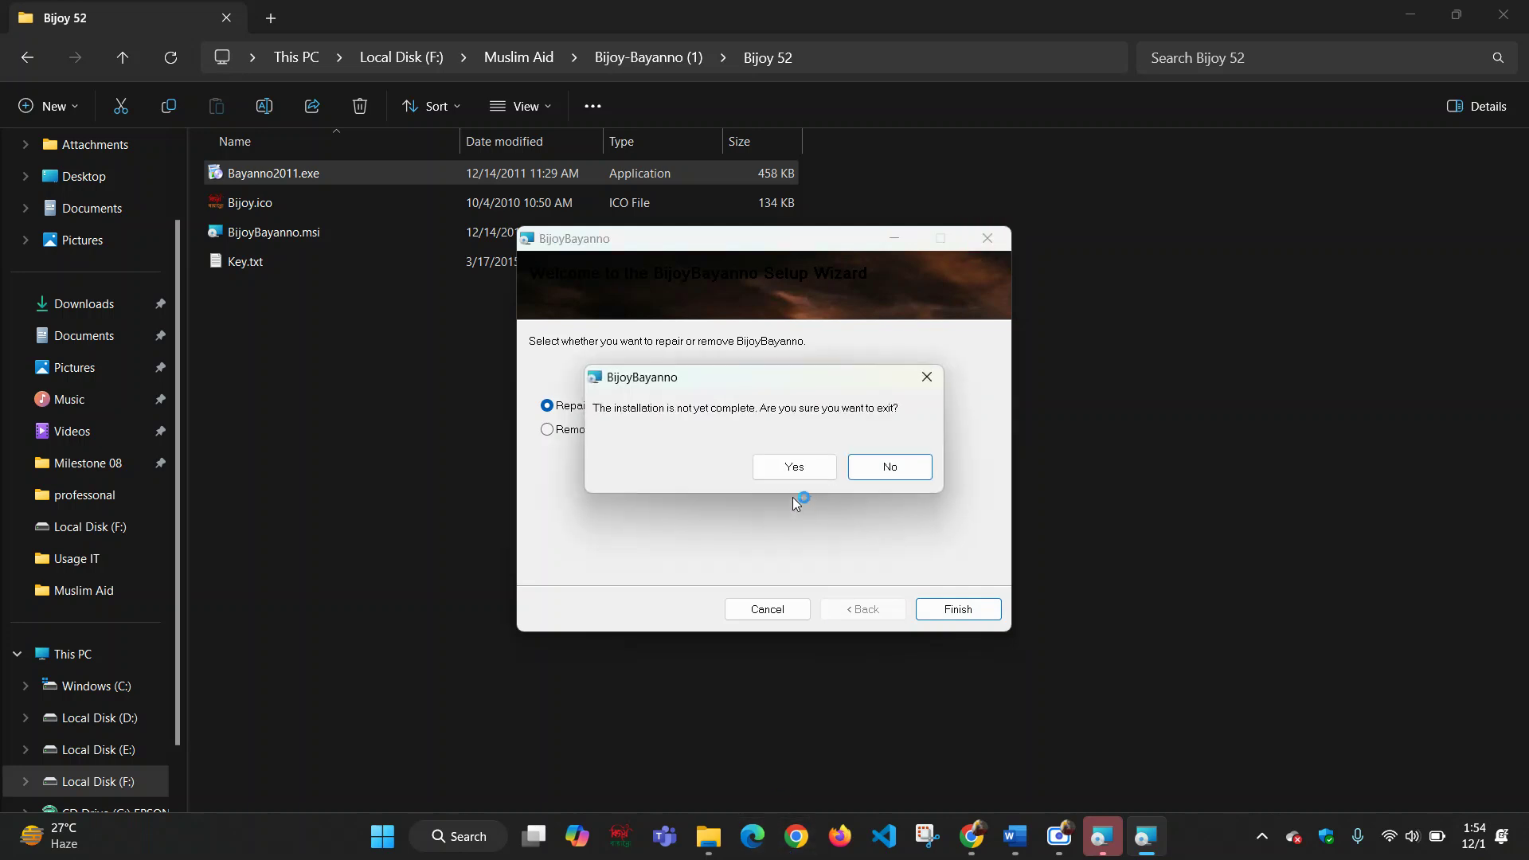
{"action": "left_click", "coordinate": [793, 469]}
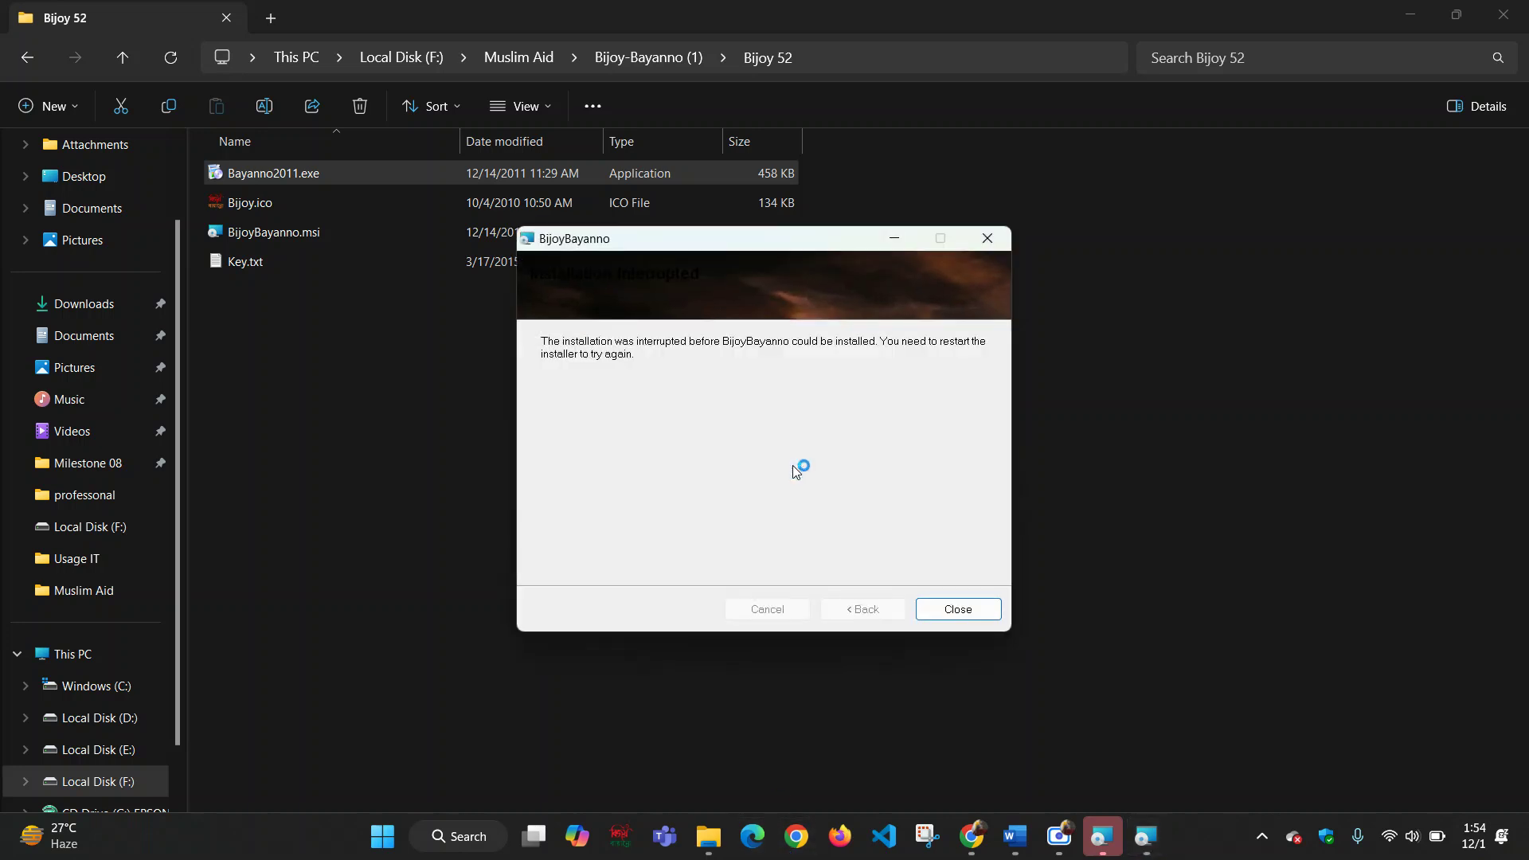
{"action": "left_click", "coordinate": [956, 608]}
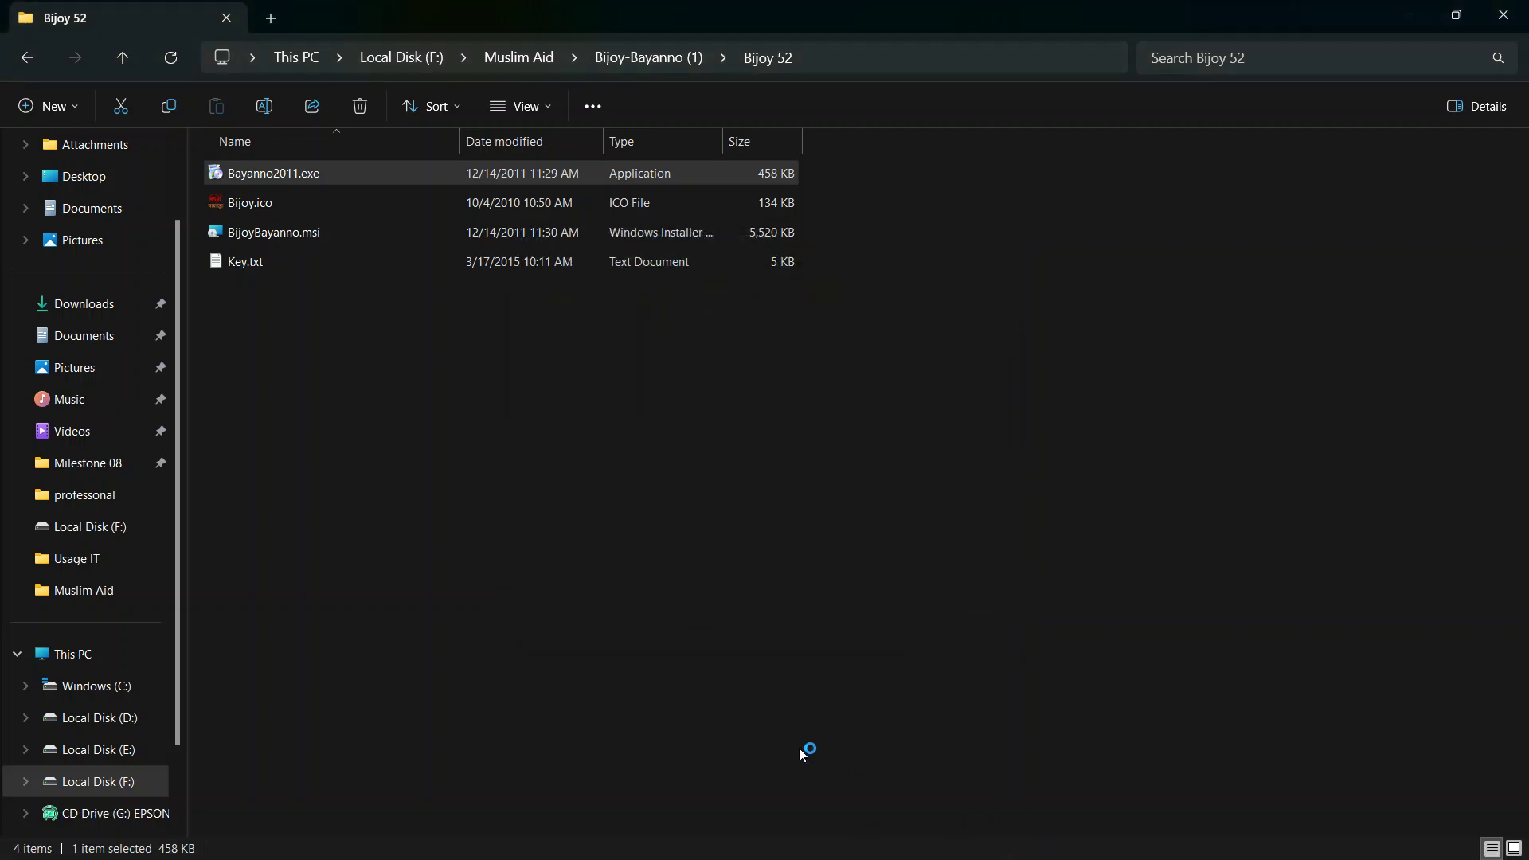
- Switch to Chrome and search Google for BIJOY BAYANNO DOT NET ERROR in a new tab
{"action": "key", "text": "alt+Tab"}
{"action": "key", "text": "alt+Tab"}
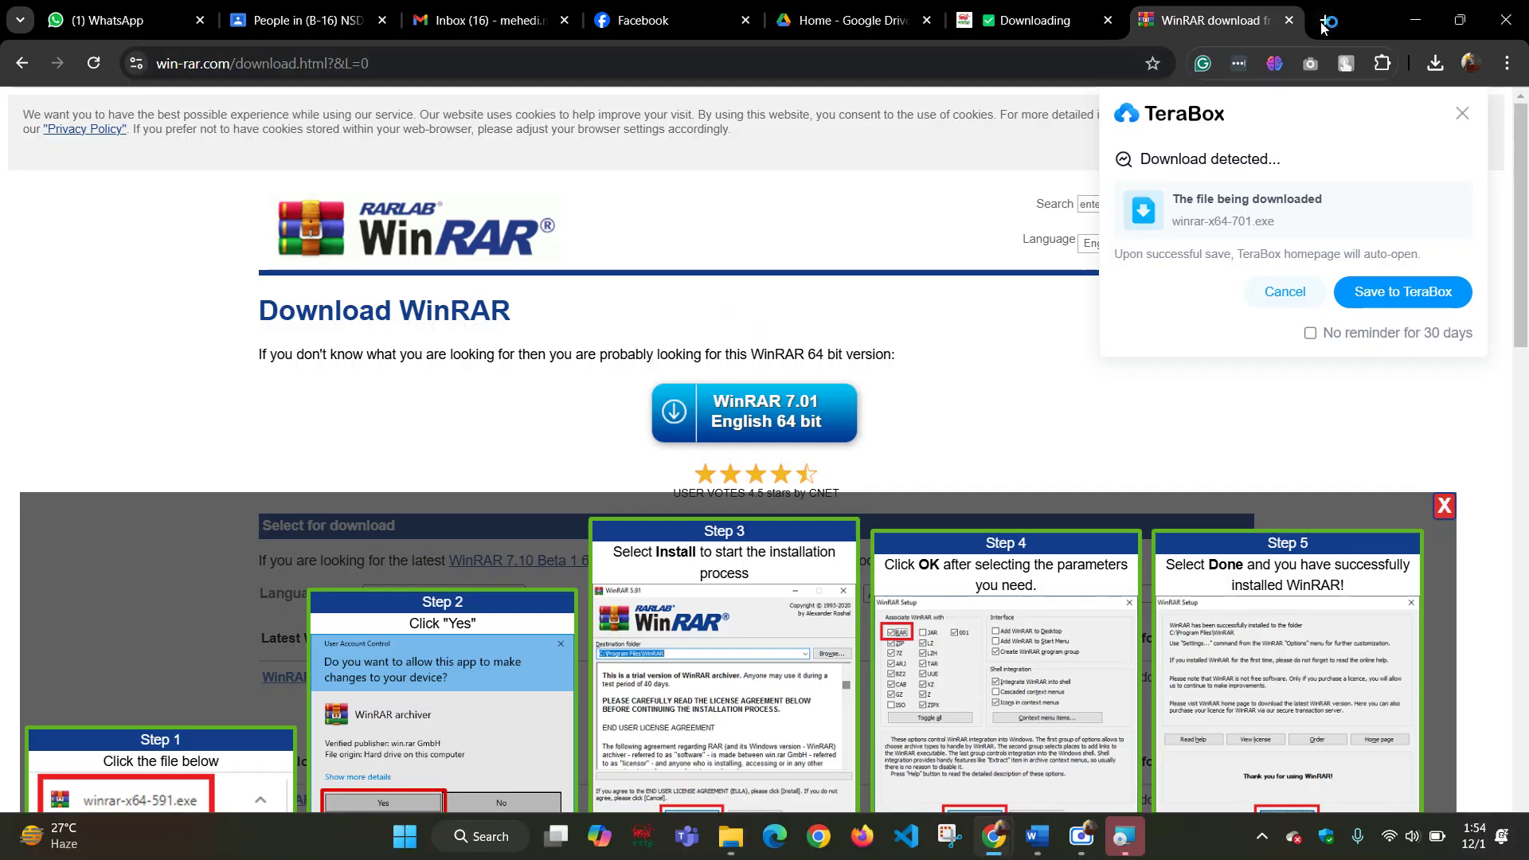
{"action": "left_click", "coordinate": [1326, 23]}
{"action": "type", "text": "BI"}
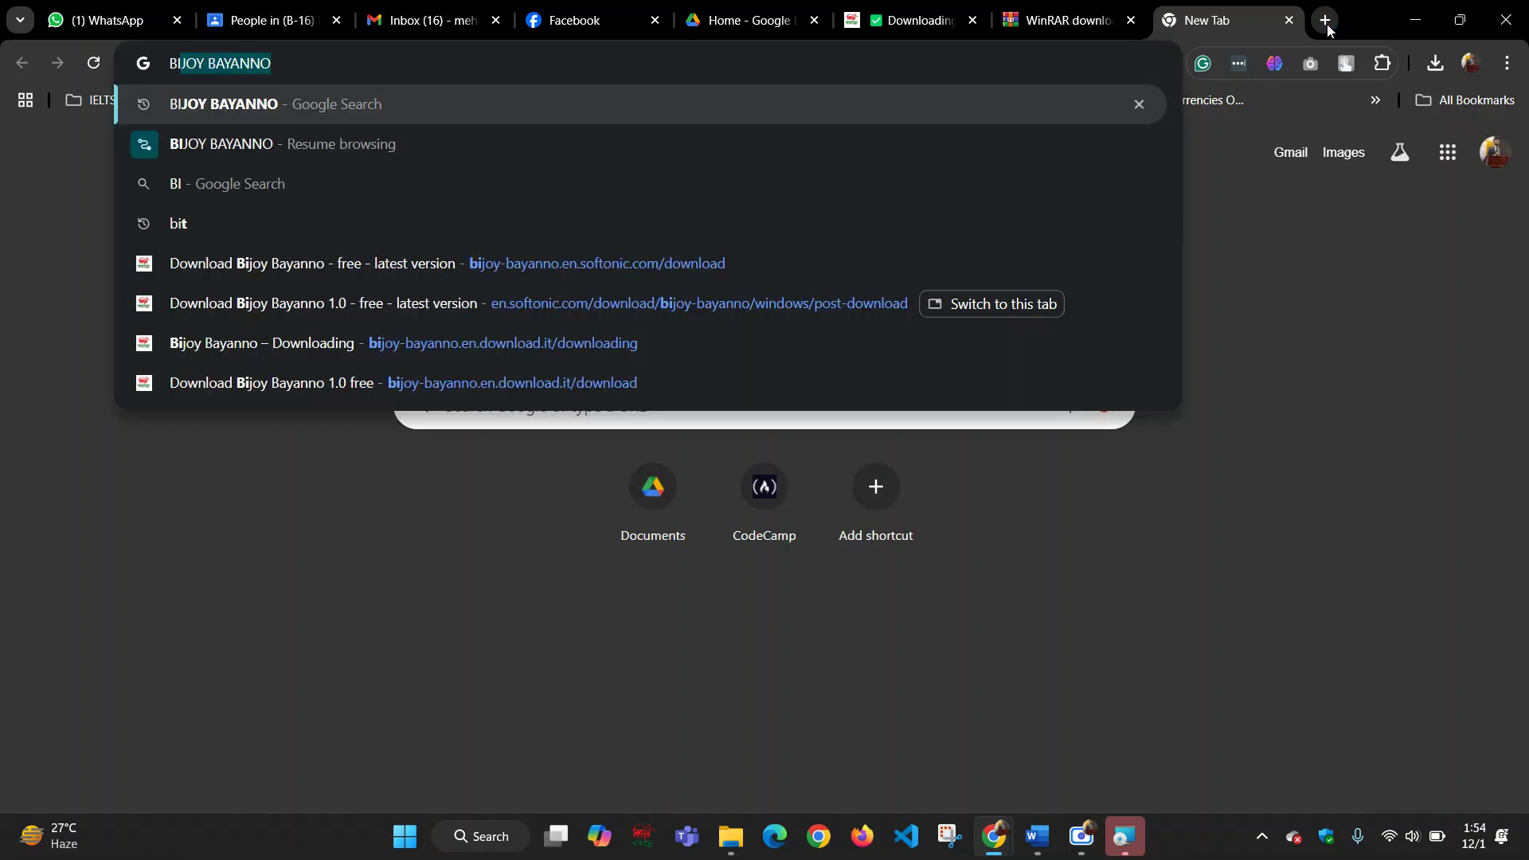
{"action": "type", "text": "JOY BAYANNO "}
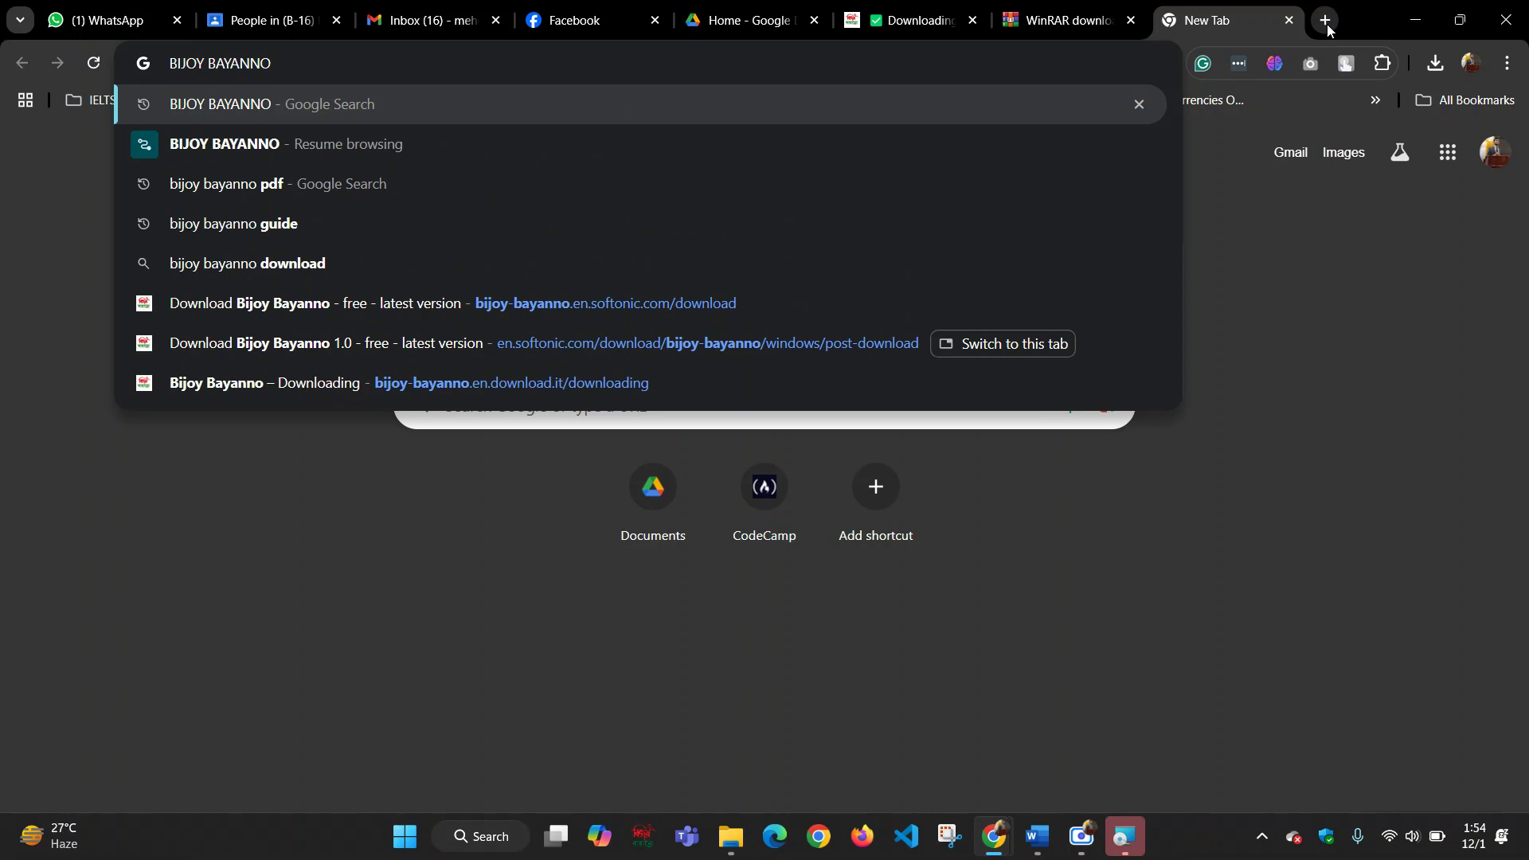
{"action": "type", "text": "DOT NO"}
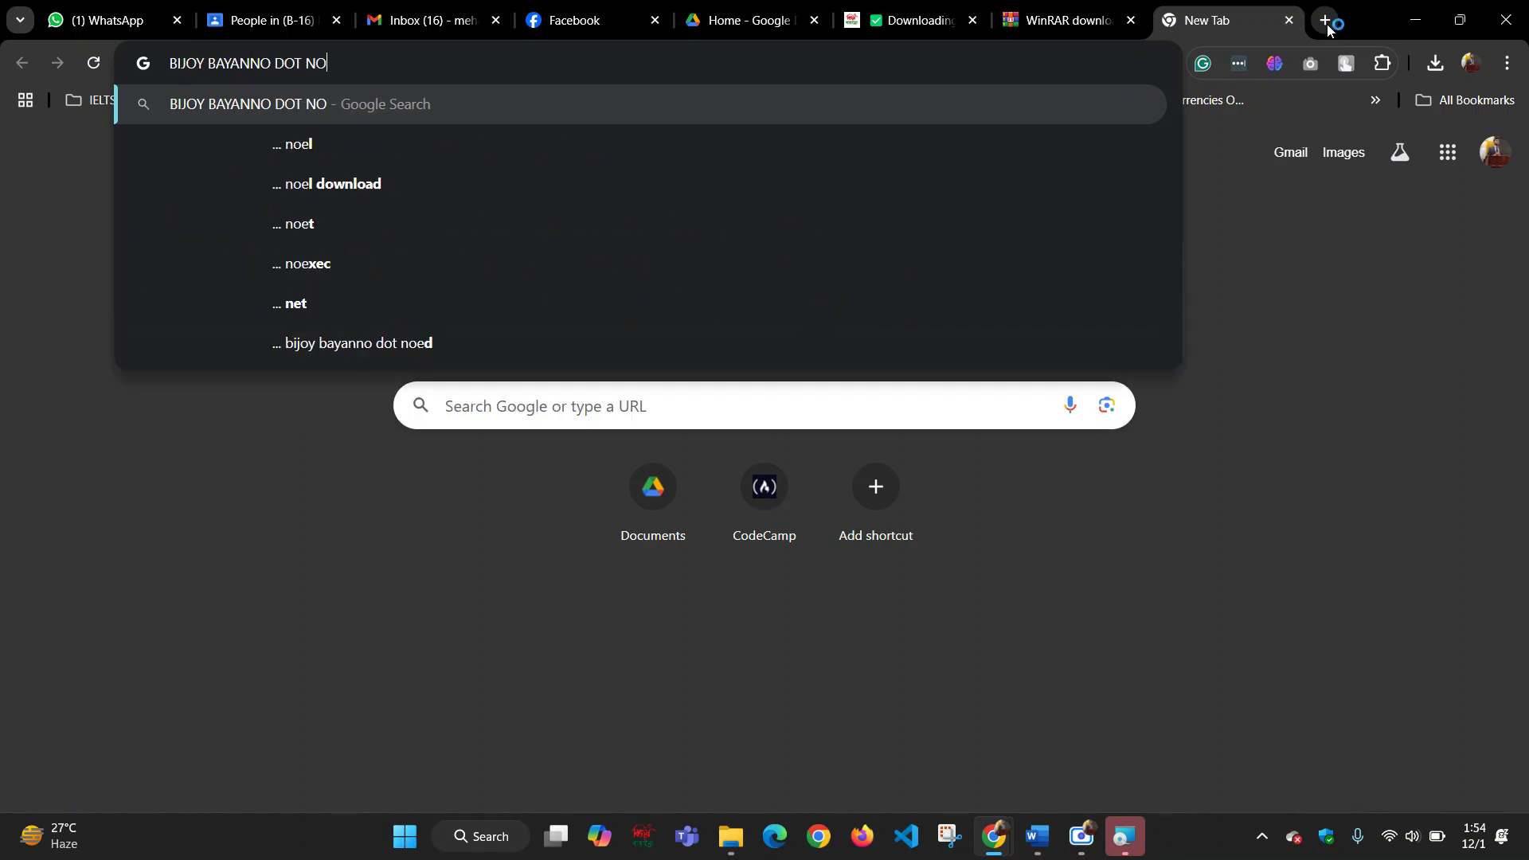
{"action": "key", "text": "BackSpace"}
{"action": "type", "text": "ET ERROR"}
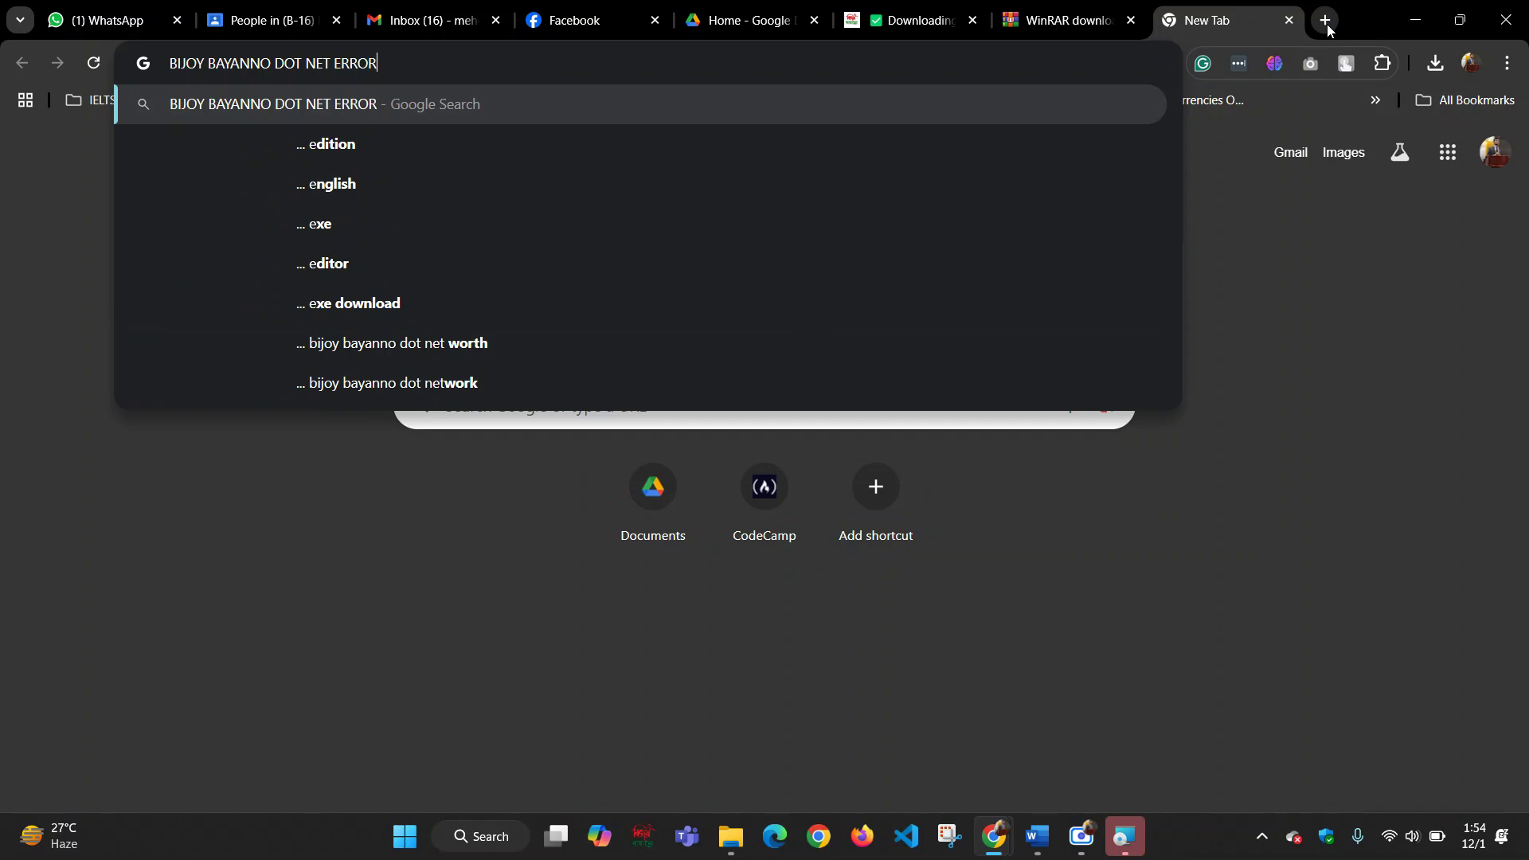
{"action": "key", "text": "Return"}
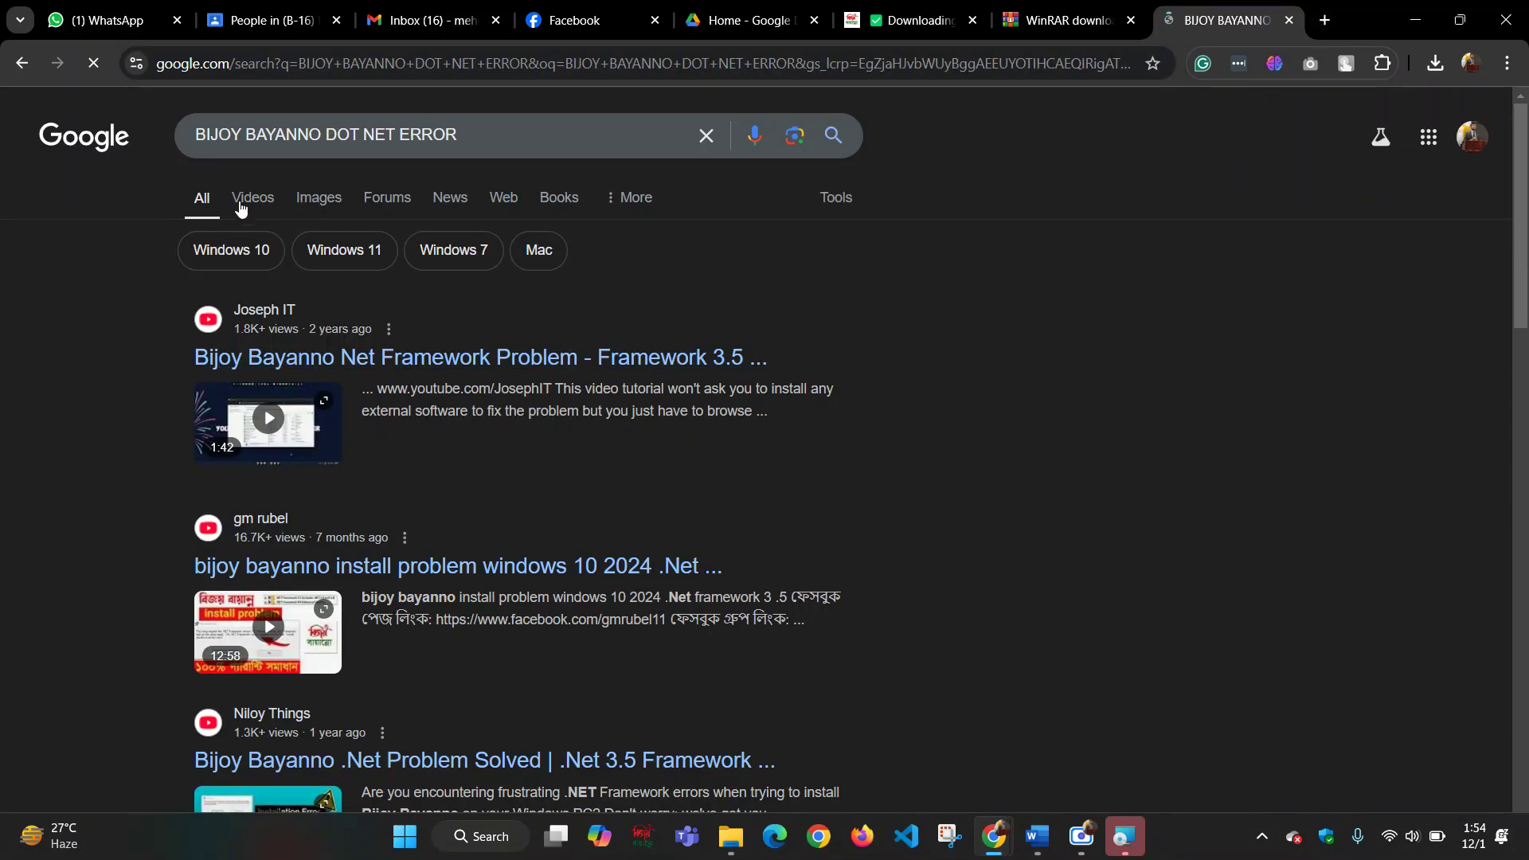
- Look through the video and image results, and preview the image about fixing the Bijoy Bayanno installation issue
{"action": "scroll", "coordinate": [279, 204], "scroll_direction": "down", "scroll_amount": 3}
{"action": "scroll", "coordinate": [263, 203], "scroll_direction": "up", "scroll_amount": 3}
{"action": "left_click", "coordinate": [257, 200]}
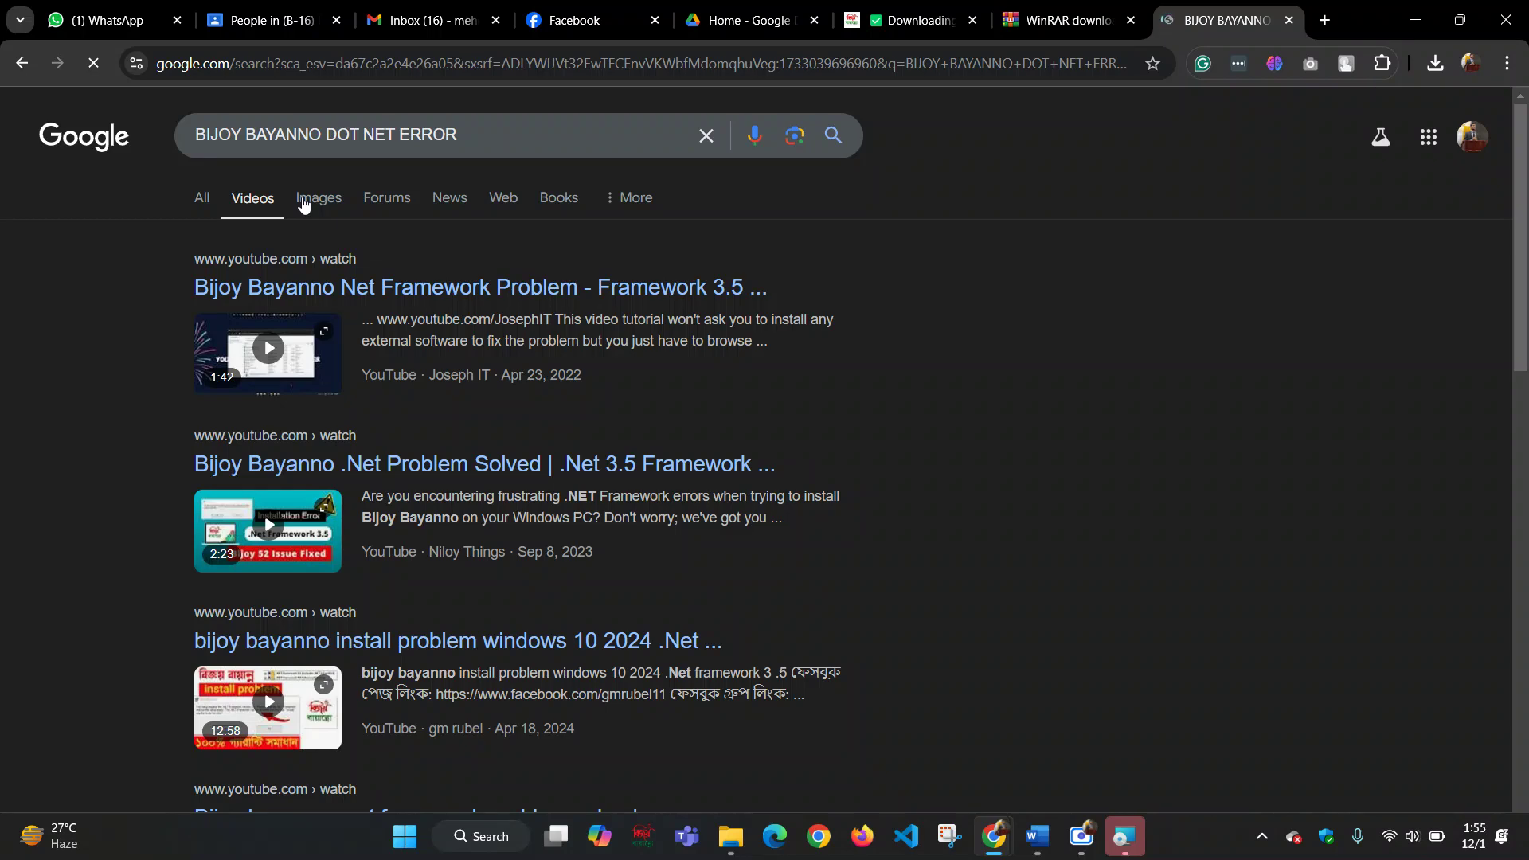
{"action": "left_click", "coordinate": [303, 204]}
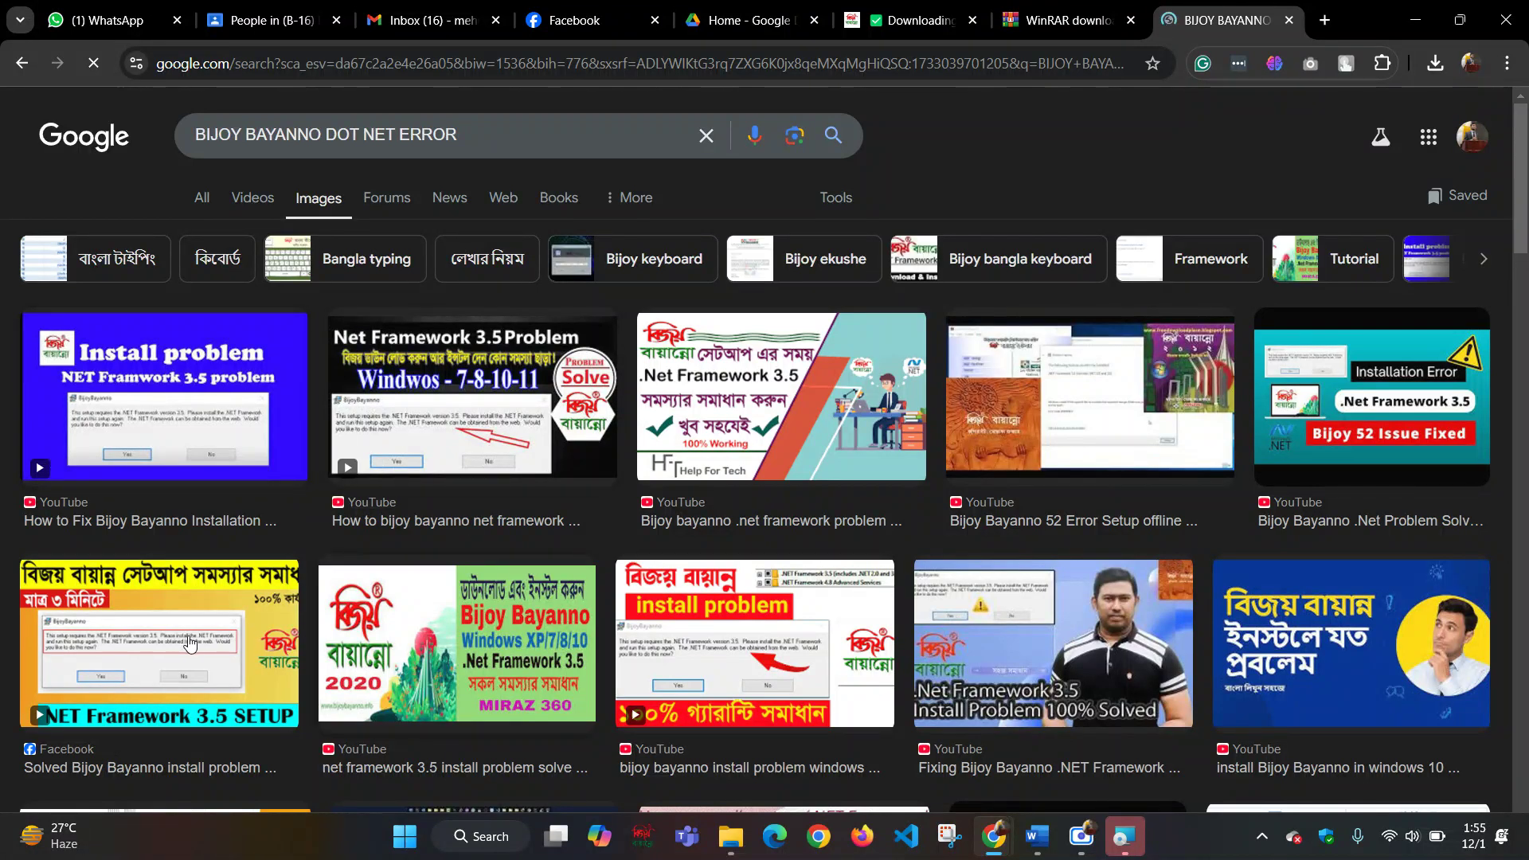
{"action": "scroll", "coordinate": [190, 643], "scroll_direction": "down", "scroll_amount": 10}
{"action": "left_click", "coordinate": [184, 410]}
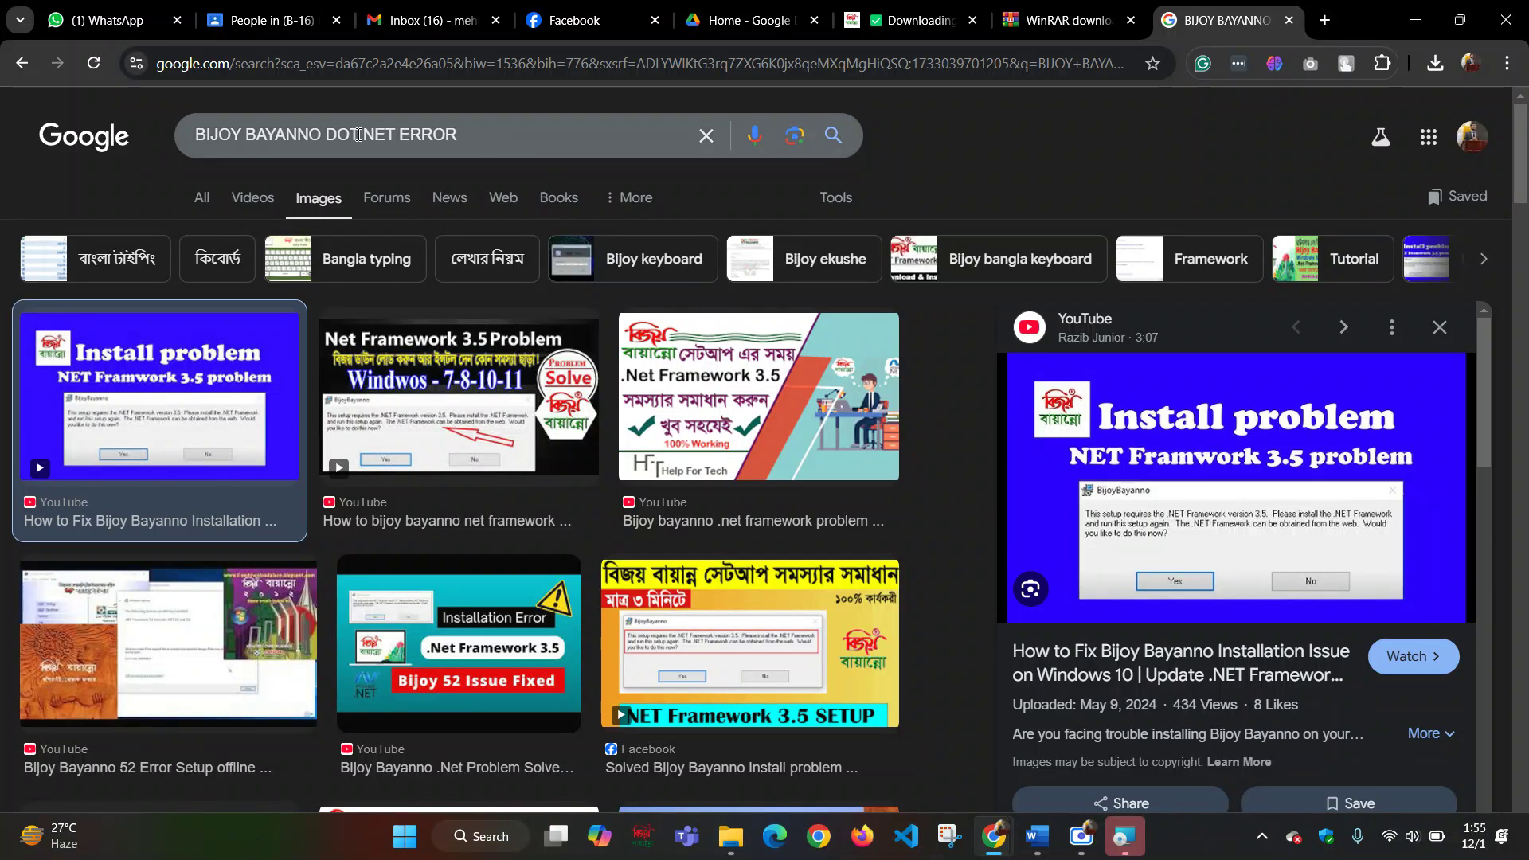
- Change the image search to BIJOY BAYANNO ERROR and preview the Microsoft Community screenshot about the Windows features error
{"action": "left_click_drag", "start_coordinate": [478, 136], "coordinate": [327, 135]}
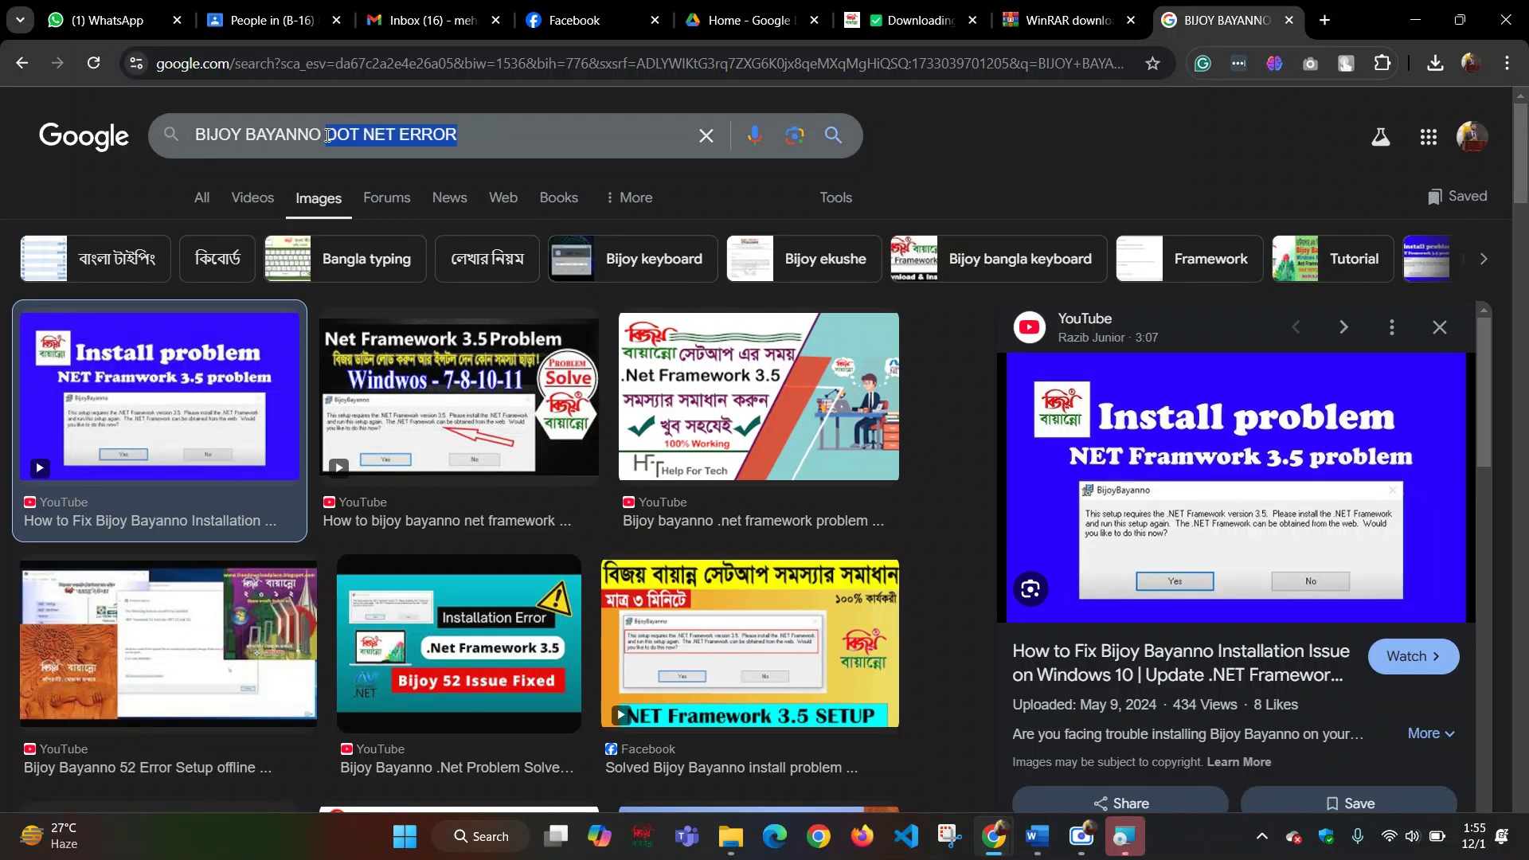
{"action": "type", "text": "ERROR"}
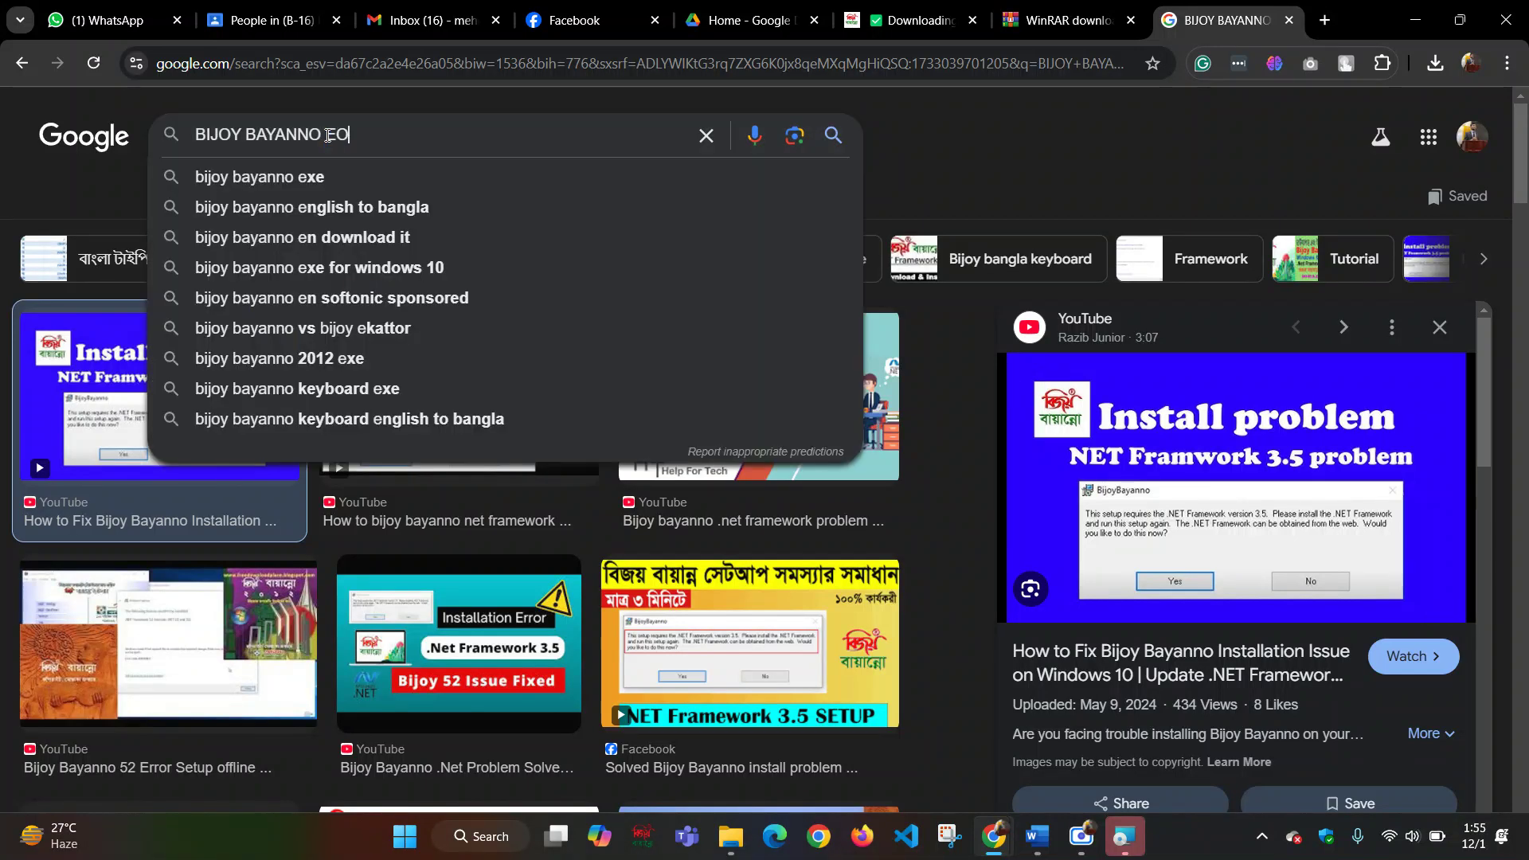
{"action": "key", "text": "Return"}
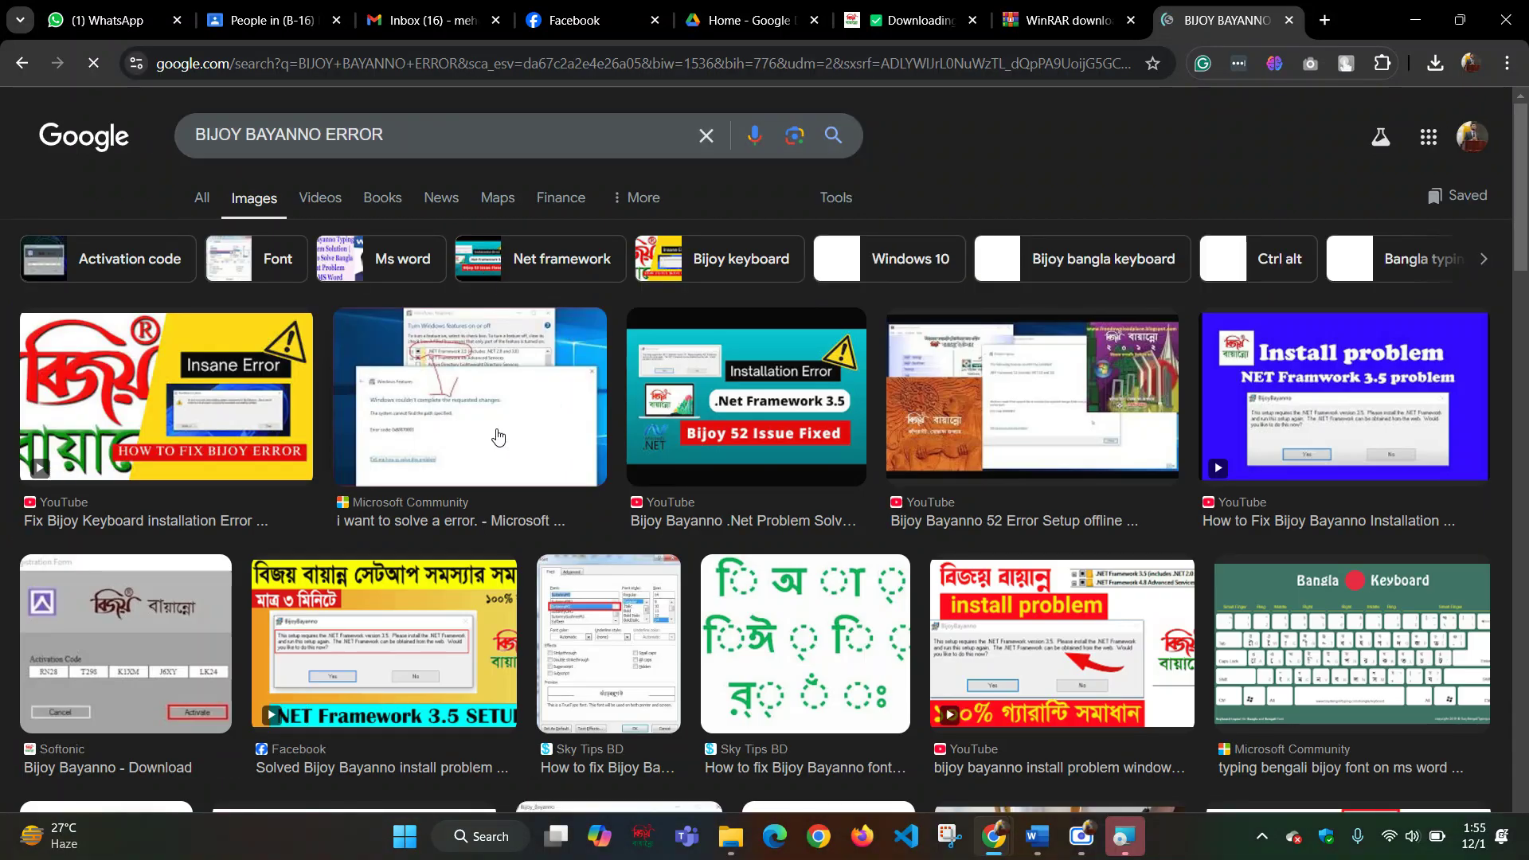
{"action": "scroll", "coordinate": [1292, 466], "scroll_direction": "down", "scroll_amount": 2}
{"action": "scroll", "coordinate": [1292, 466], "scroll_direction": "down", "scroll_amount": 5}
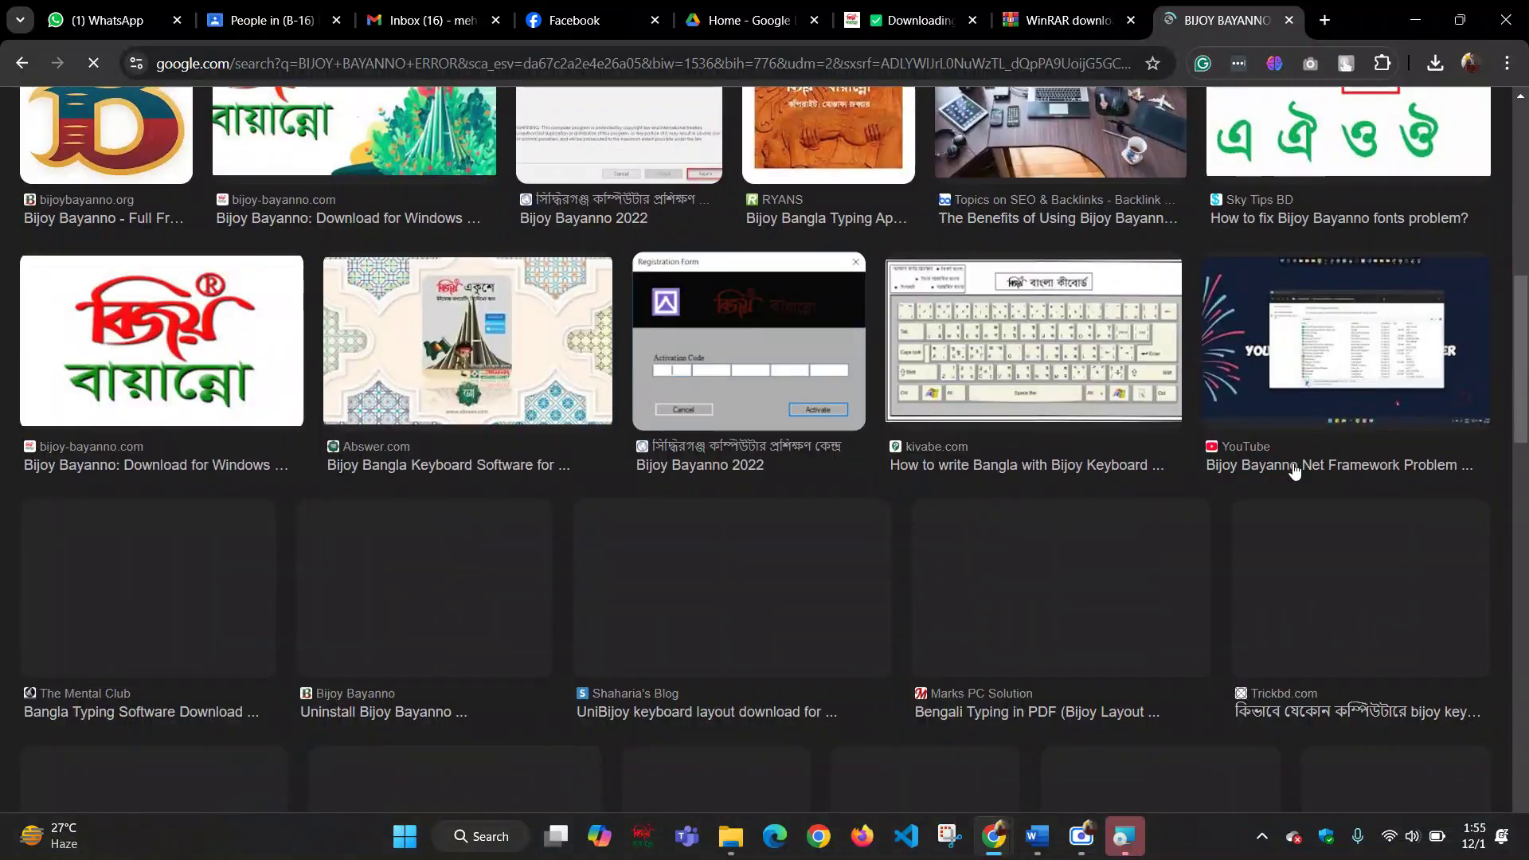
{"action": "scroll", "coordinate": [469, 450], "scroll_direction": "up", "scroll_amount": 7}
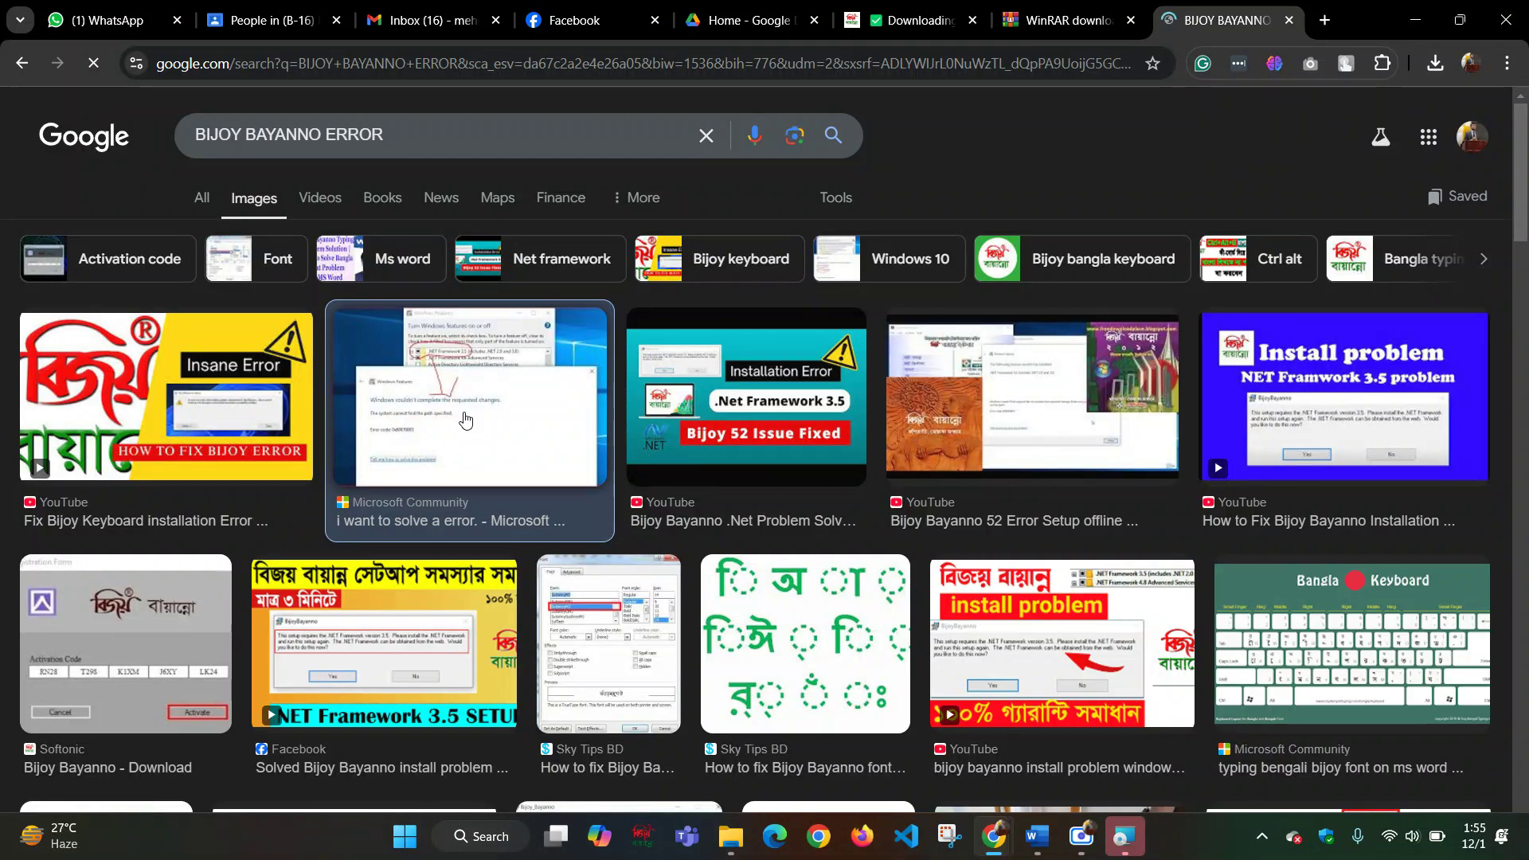
{"action": "left_click", "coordinate": [465, 420]}
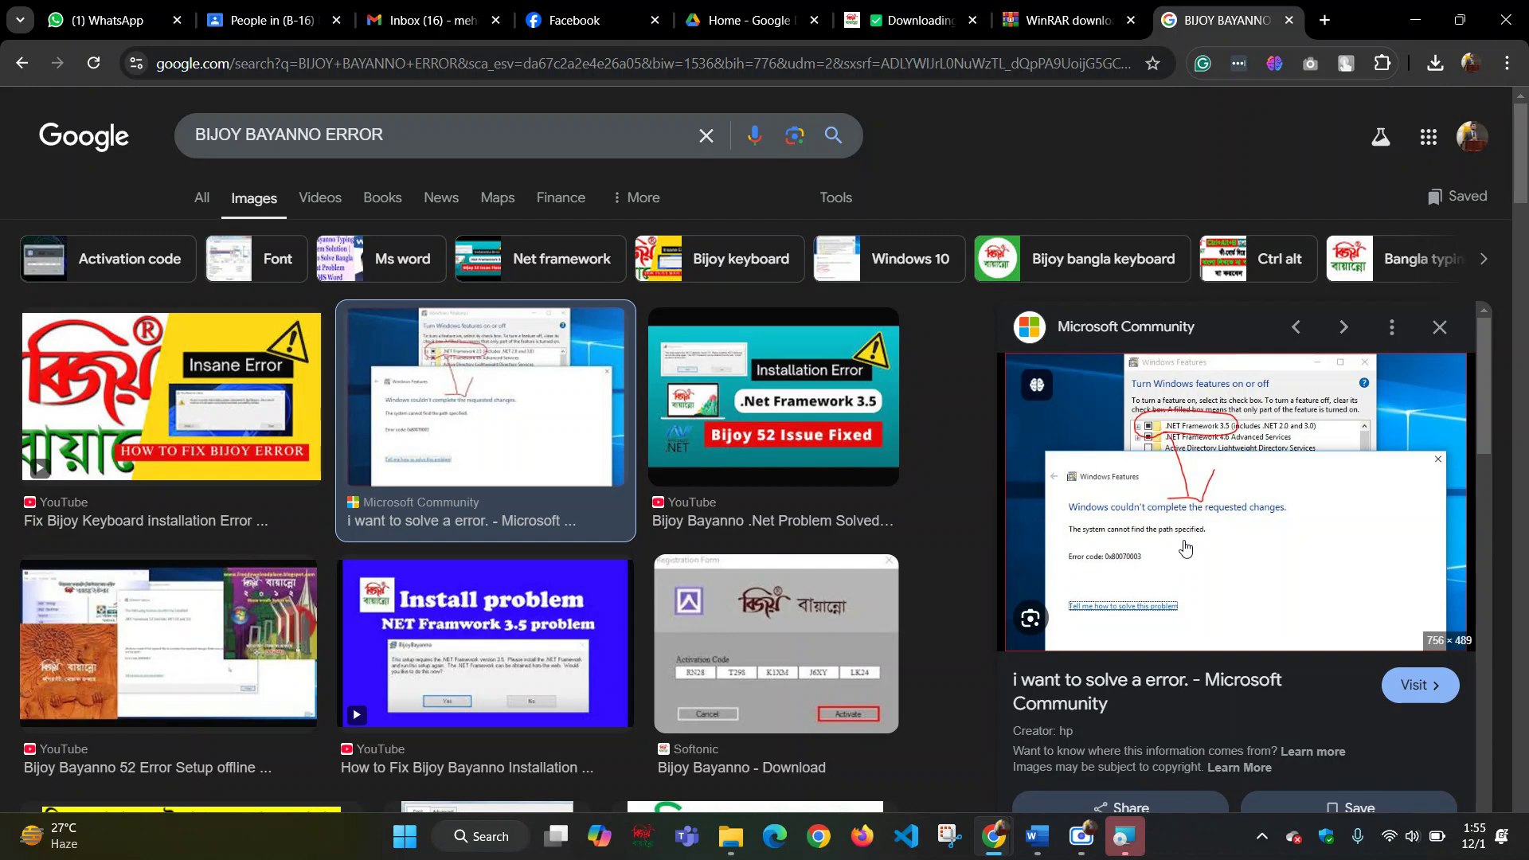
- Search for dot net framework 3.5 download in a new tab and open Microsoft's official .NET Framework 3.5 download page
{"action": "left_click", "coordinate": [1328, 19]}
{"action": "type", "text": "DOT NE"}
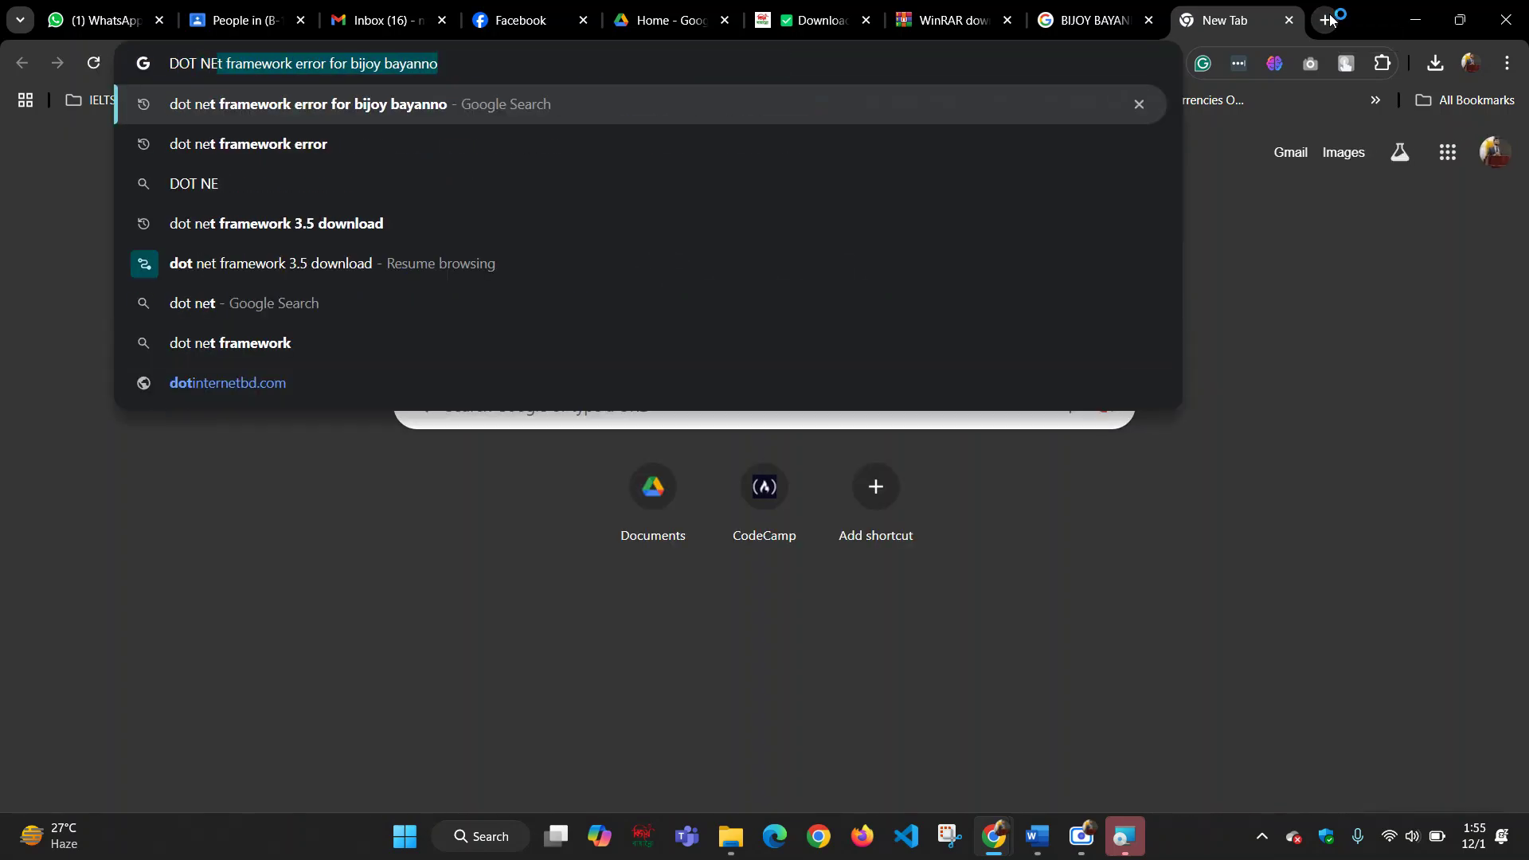
{"action": "type", "text": "T FRAMEWORK"}
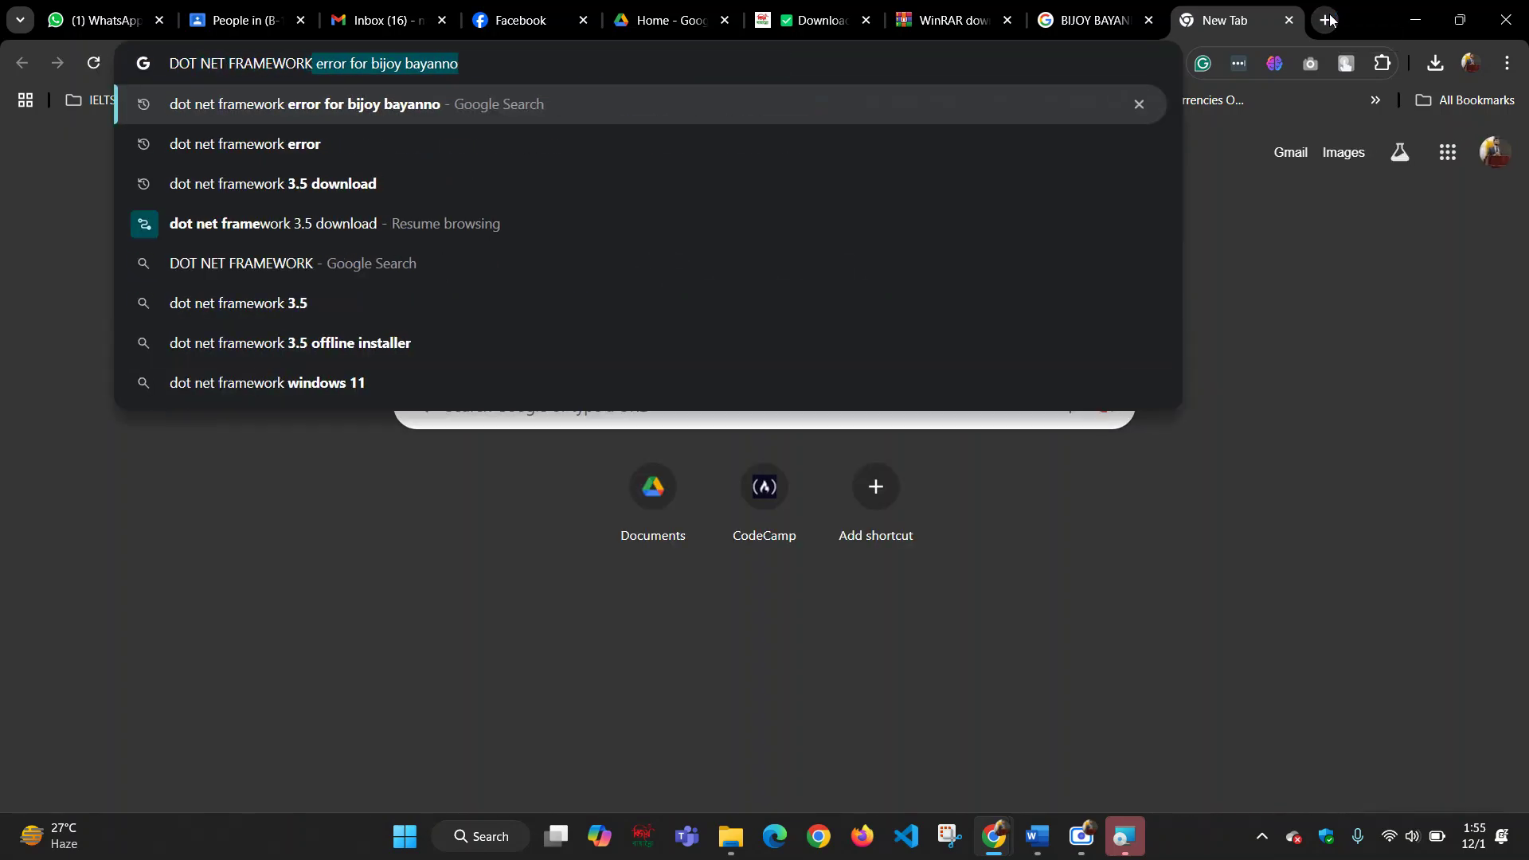
{"action": "type", "text": " 3.5"}
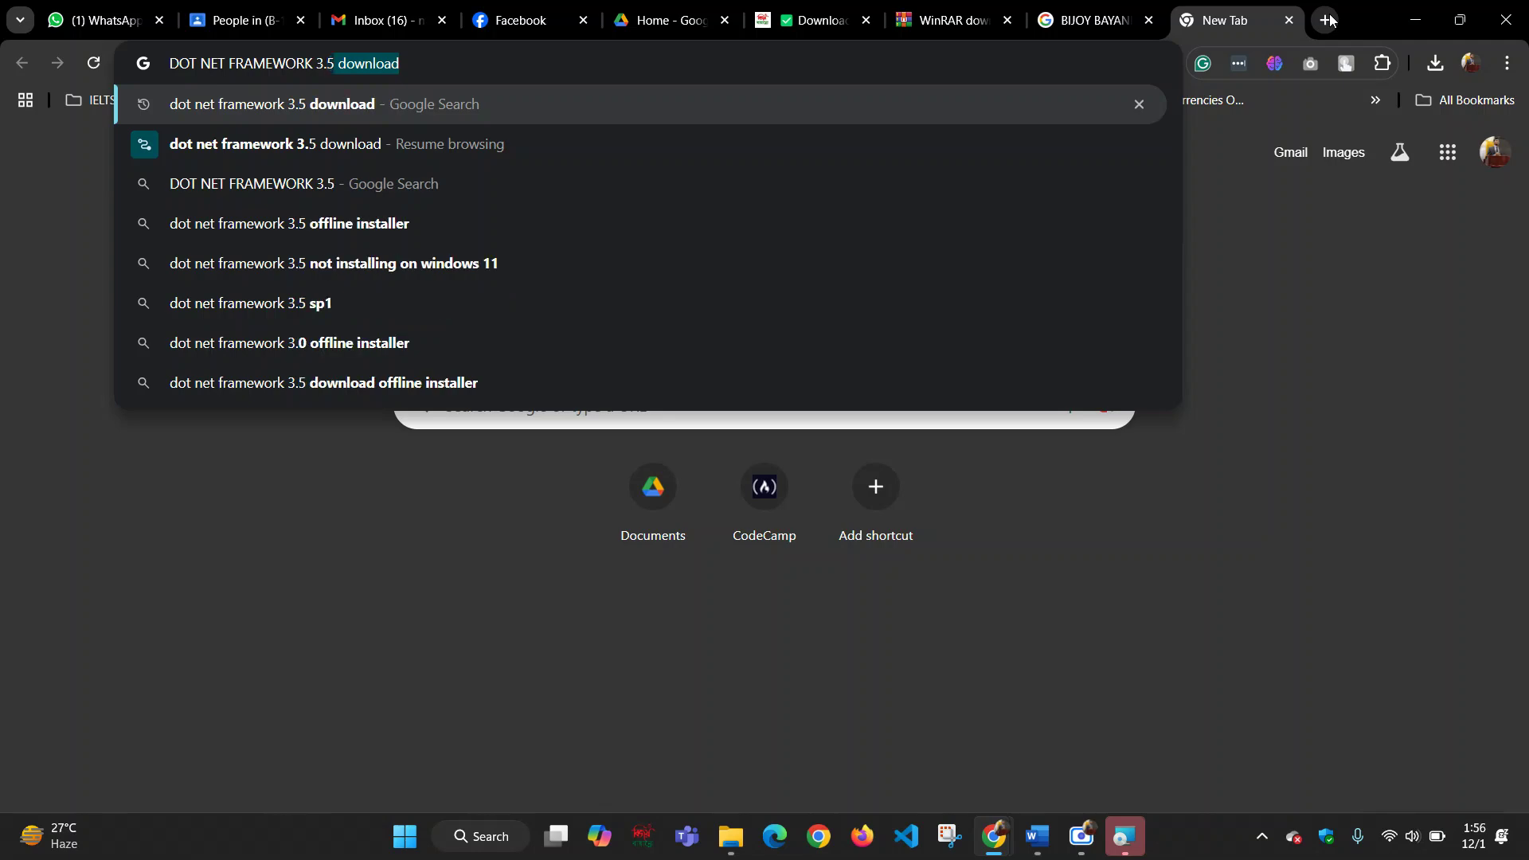
{"action": "type", "text": " DO"}
{"action": "key", "text": "Return"}
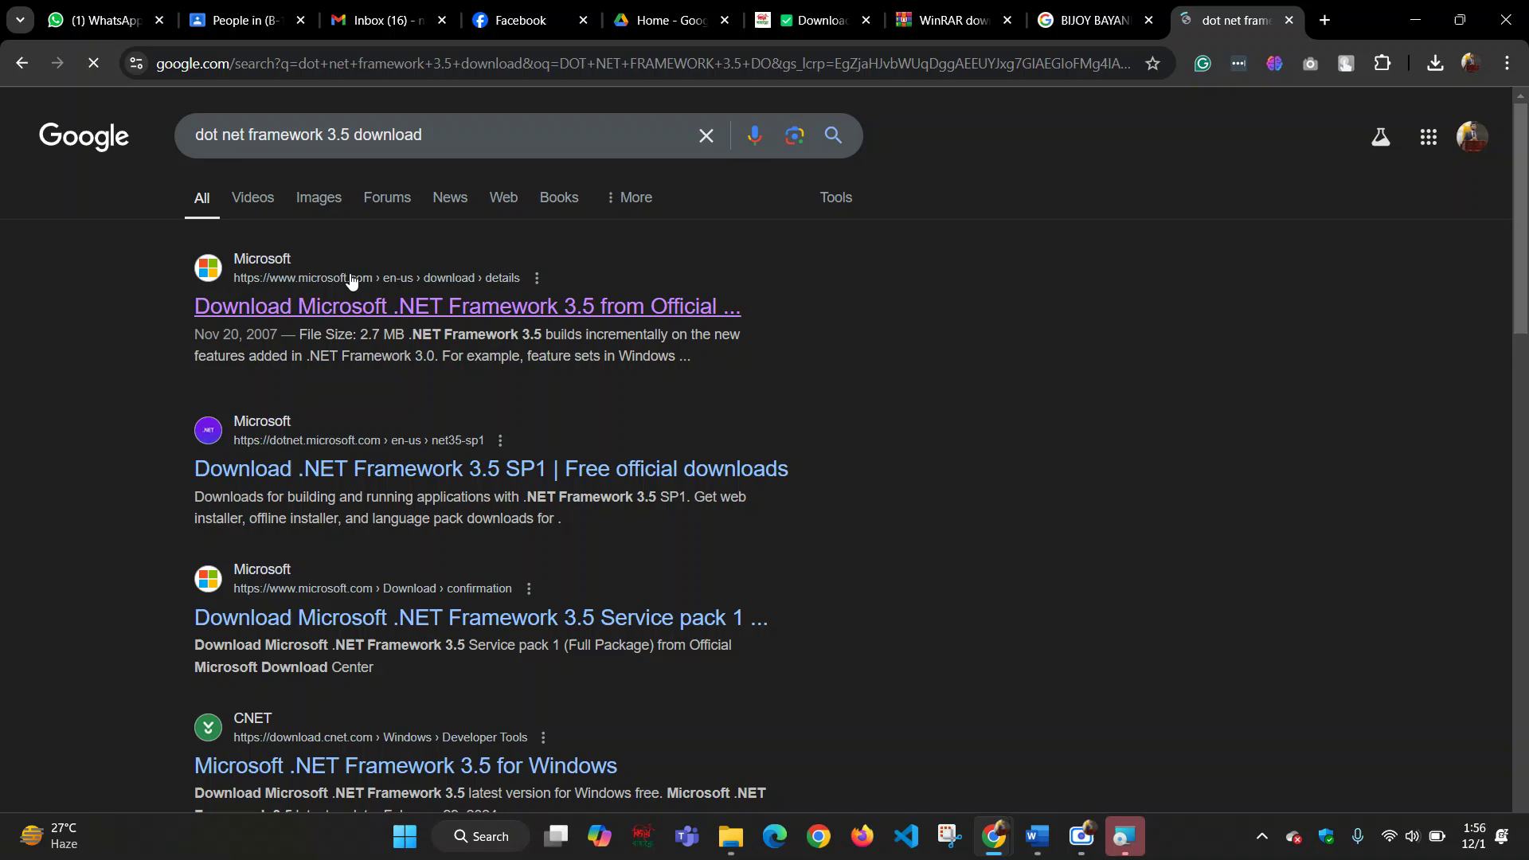
{"action": "left_click", "coordinate": [372, 309]}
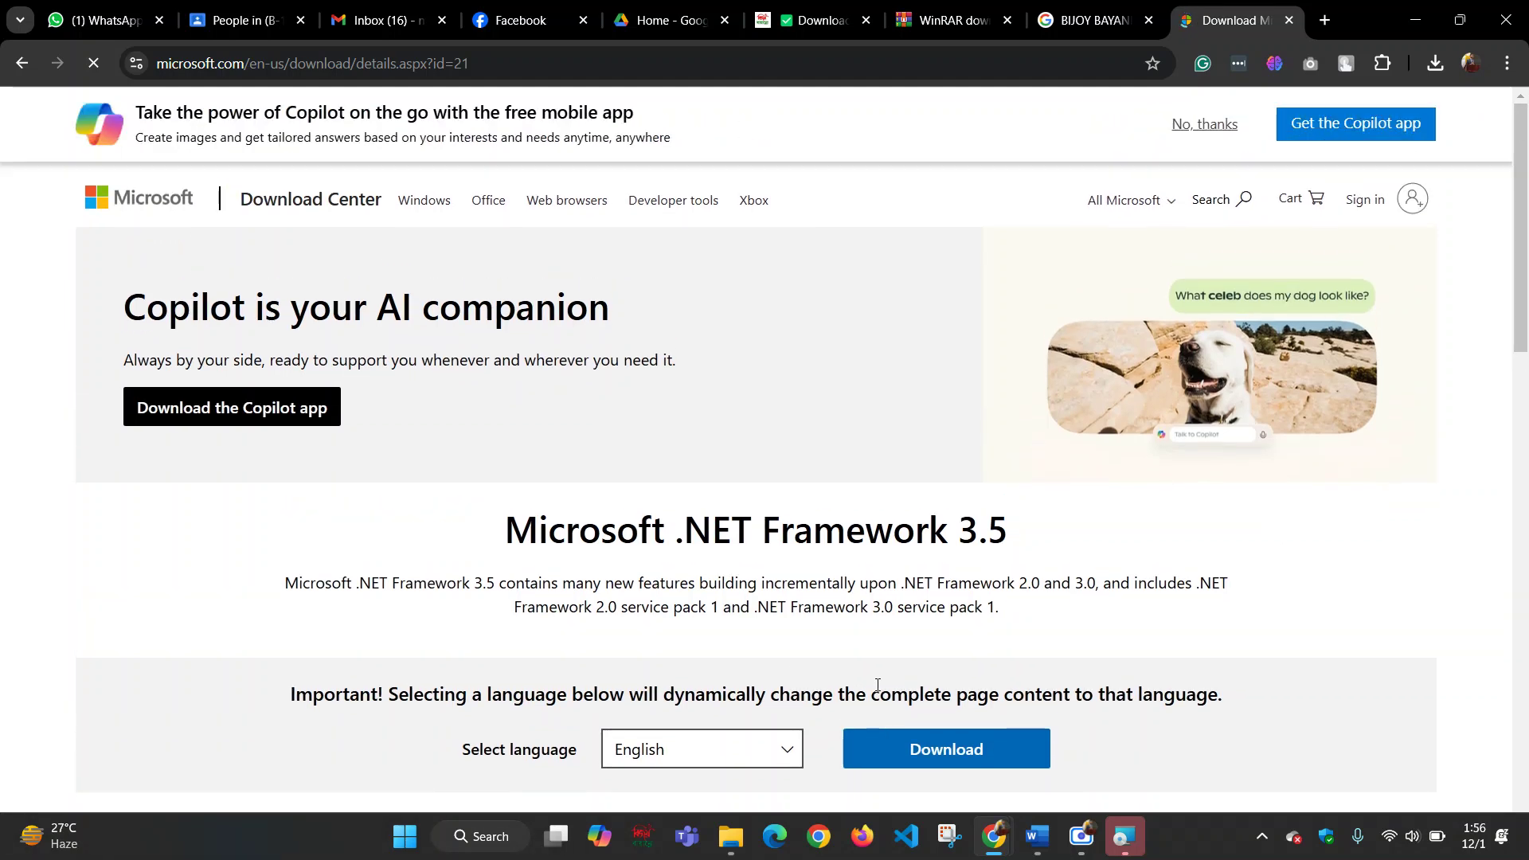
{"action": "mouse_move", "coordinate": [1044, 300]}
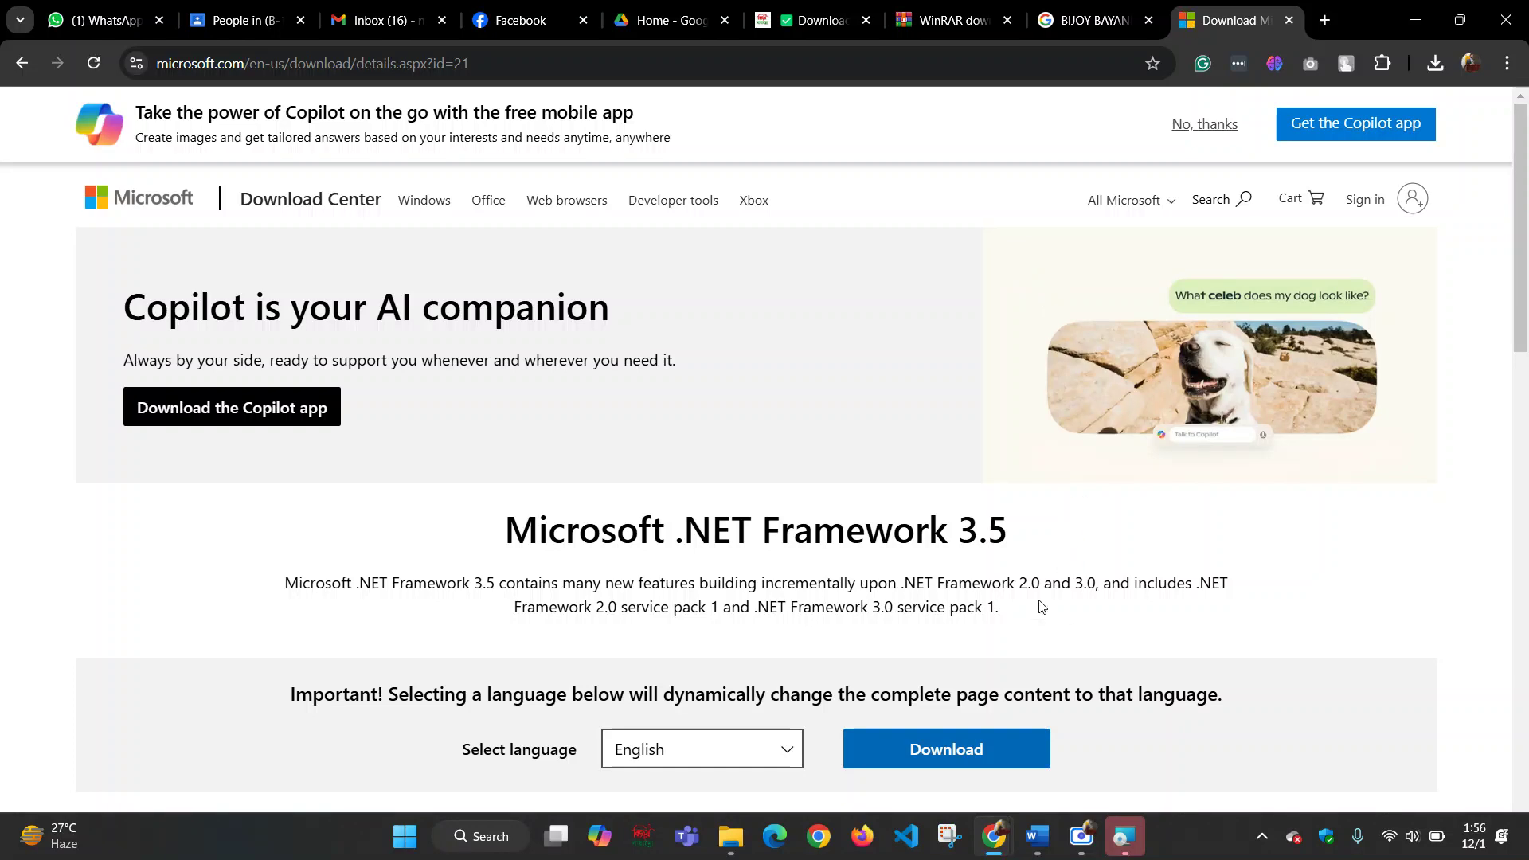
{"action": "mouse_move", "coordinate": [1090, 843]}
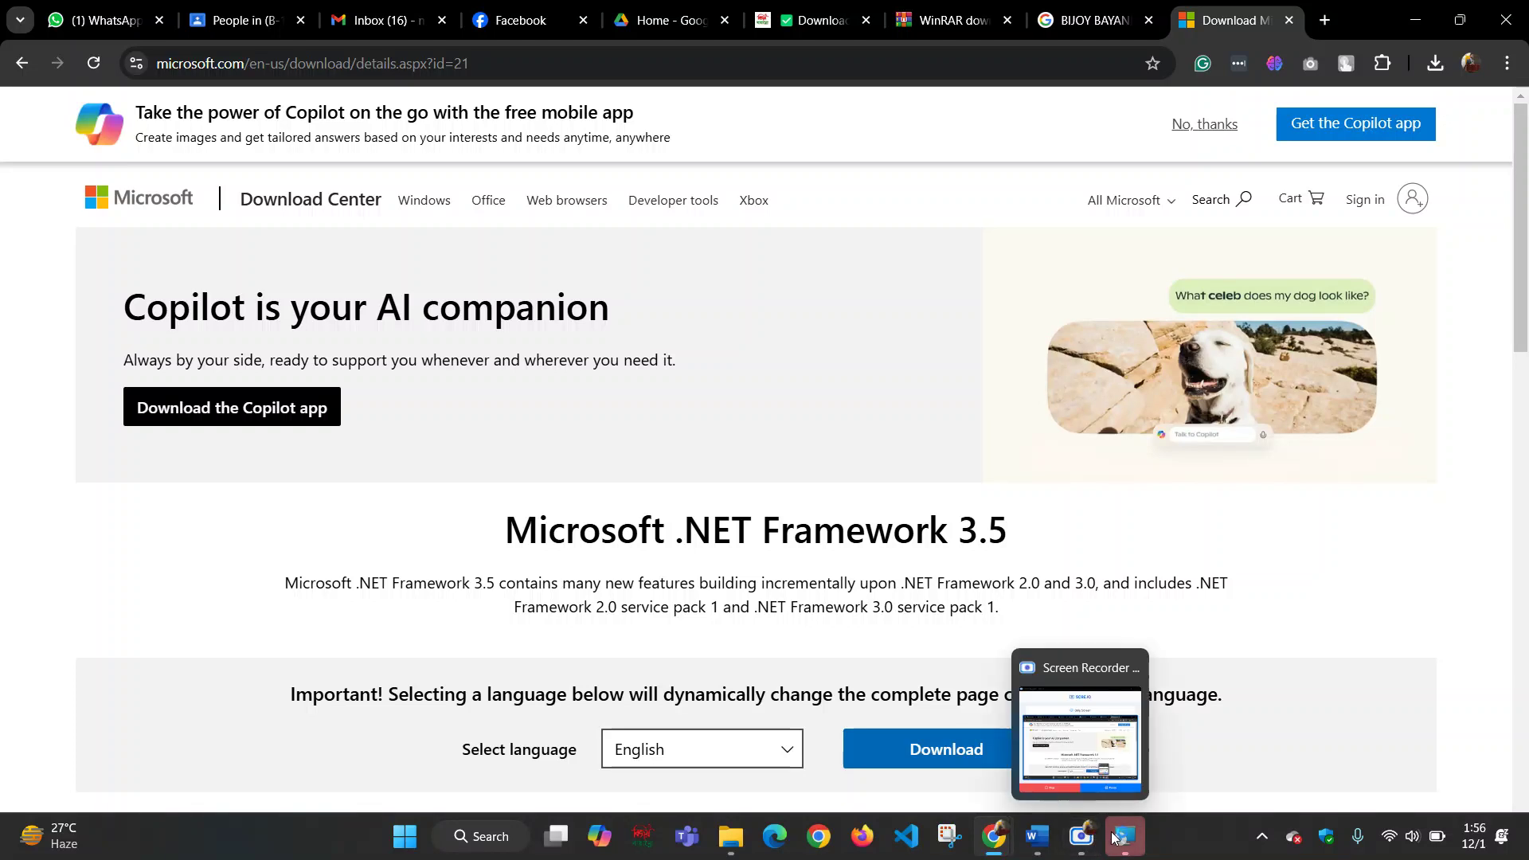
- Bring up the BijoyBayanno setup wizard and exit it without repairing or removing the program
{"action": "left_click", "coordinate": [1126, 835]}
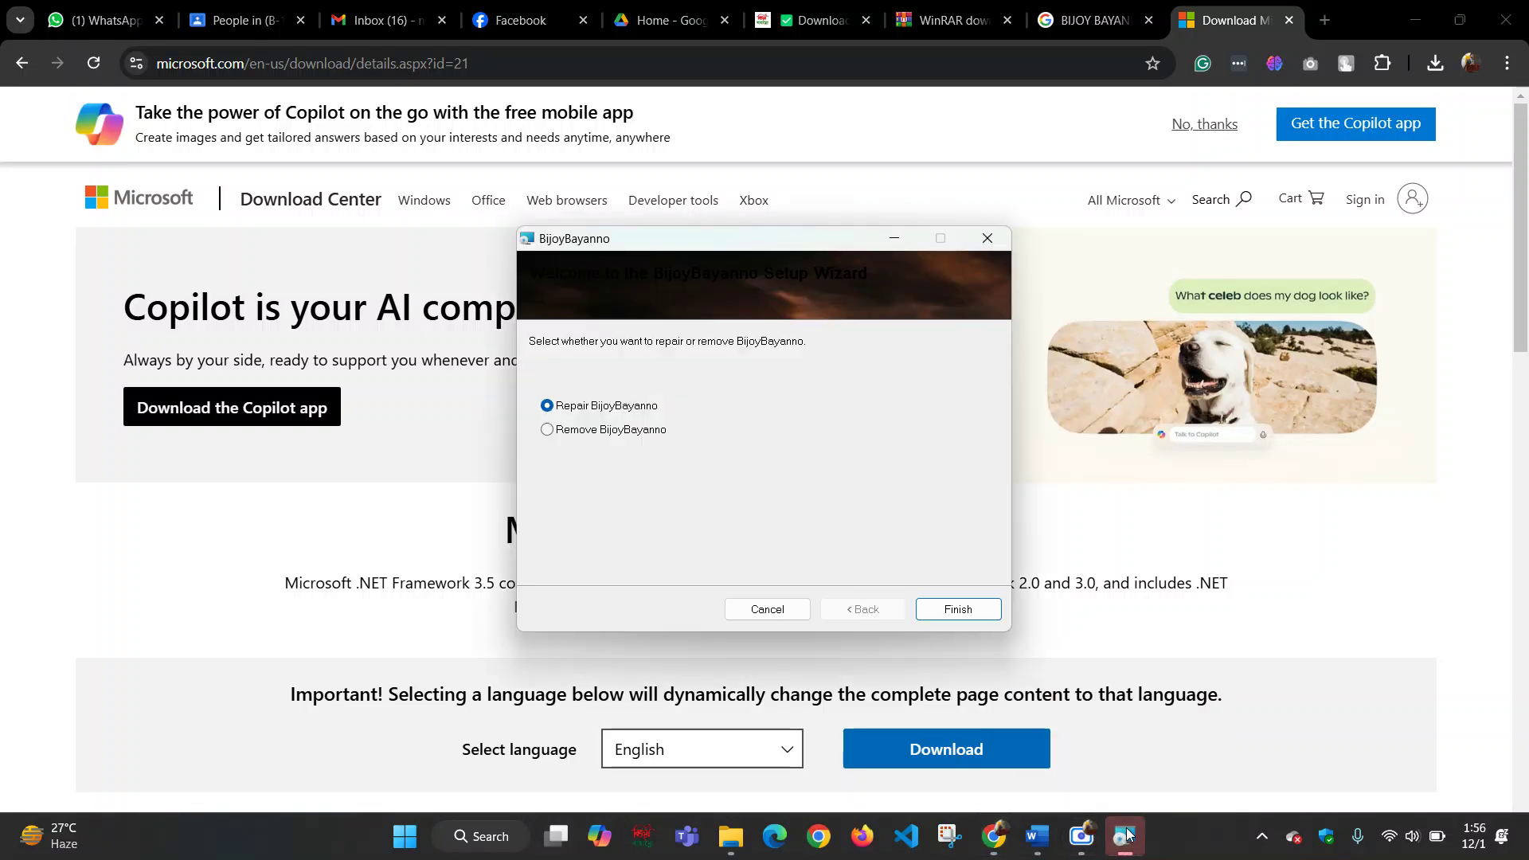
{"action": "left_click", "coordinate": [988, 237]}
{"action": "left_click", "coordinate": [795, 467]}
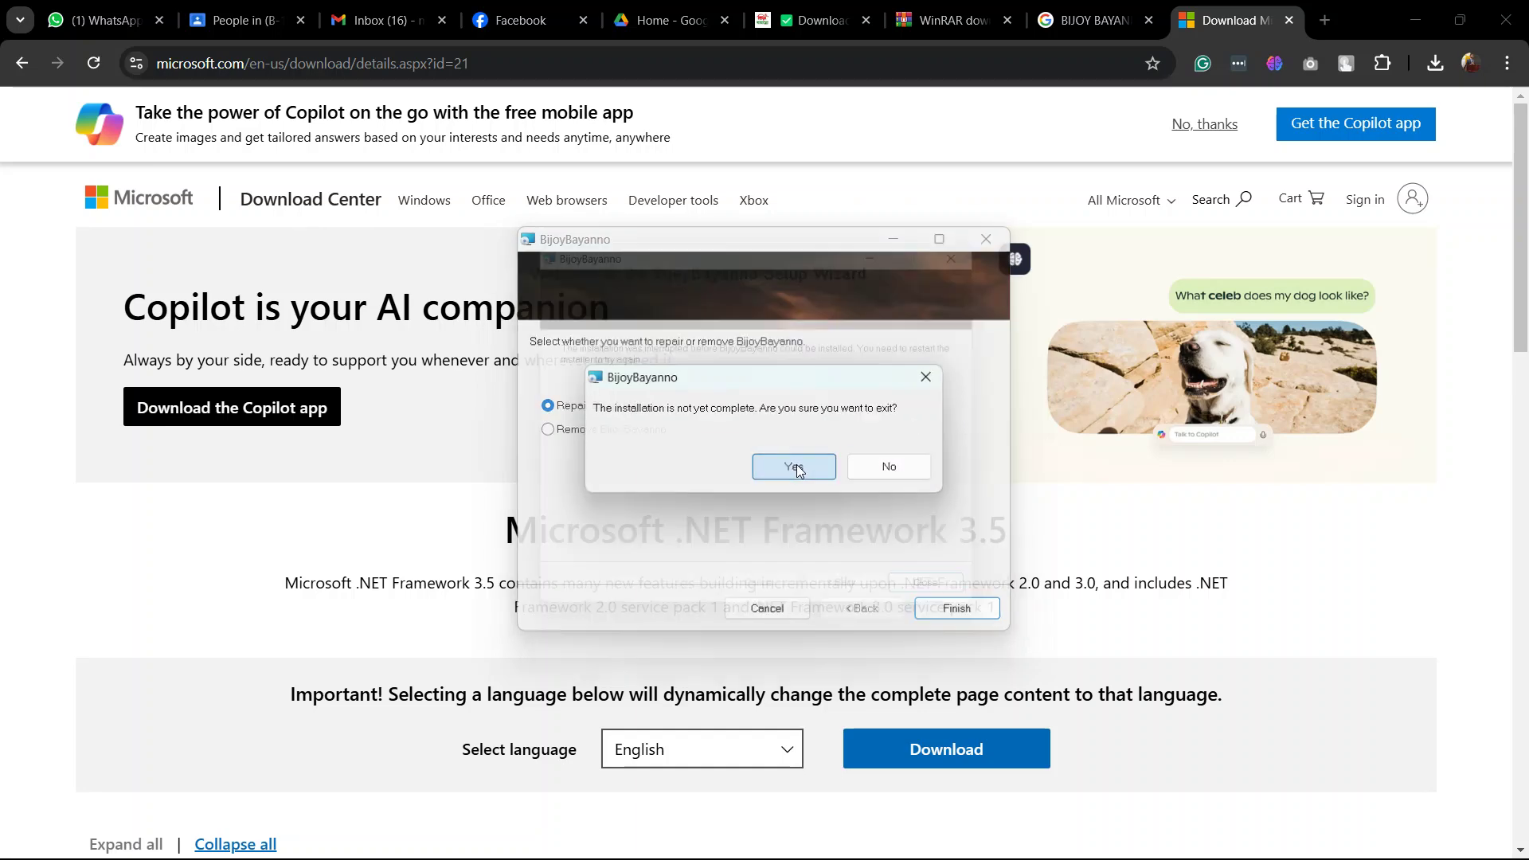
{"action": "left_click", "coordinate": [987, 243]}
- Search Windows for FEATURES and open the dialog for turning Windows features on or off
{"action": "mouse_move", "coordinate": [206, 821]}
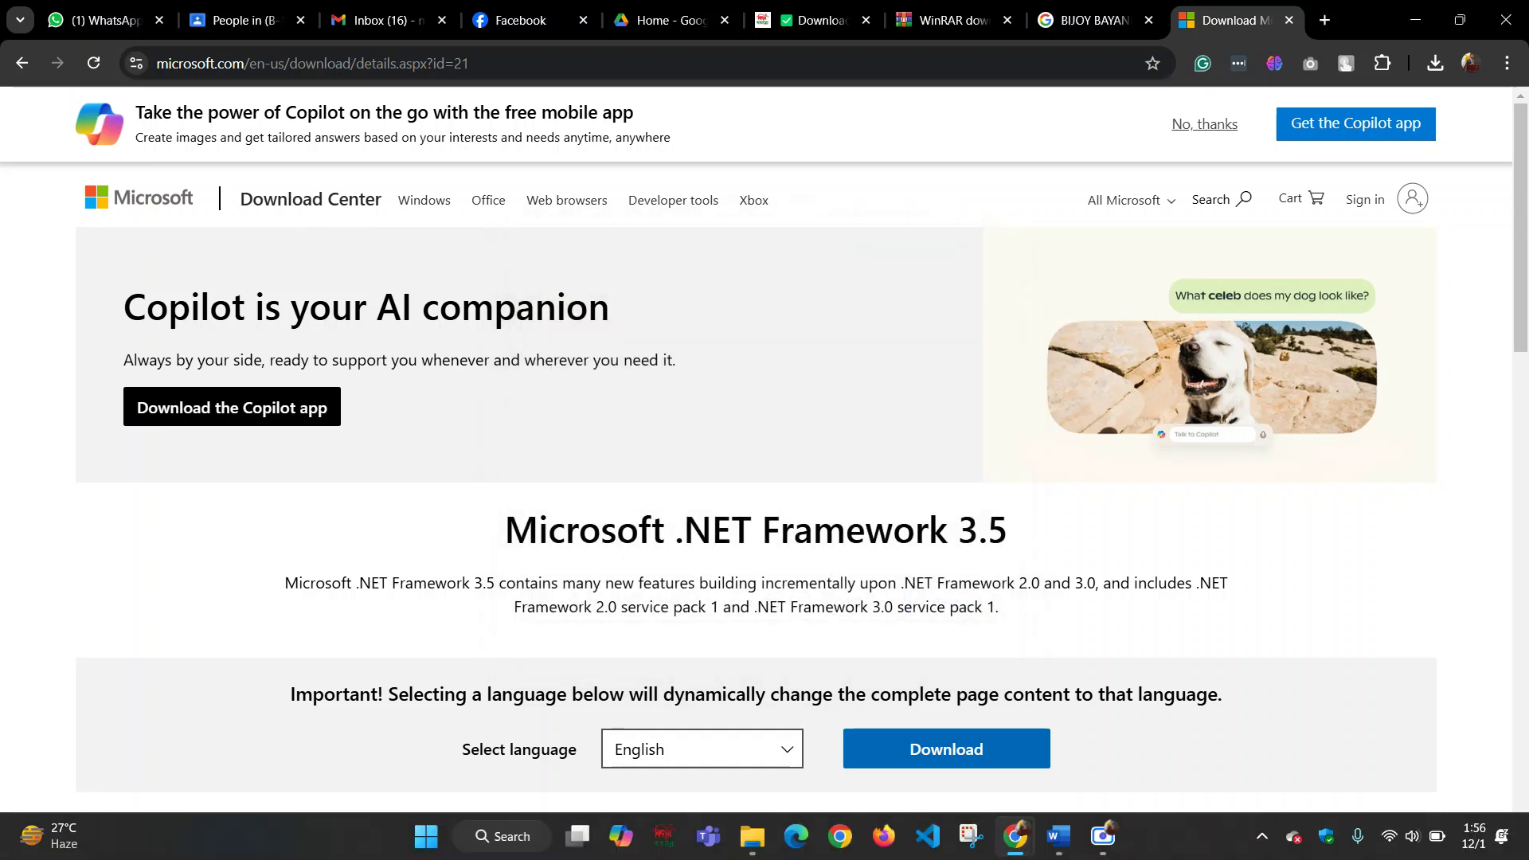
{"action": "left_click", "coordinate": [478, 839]}
{"action": "type", "text": "Word"}
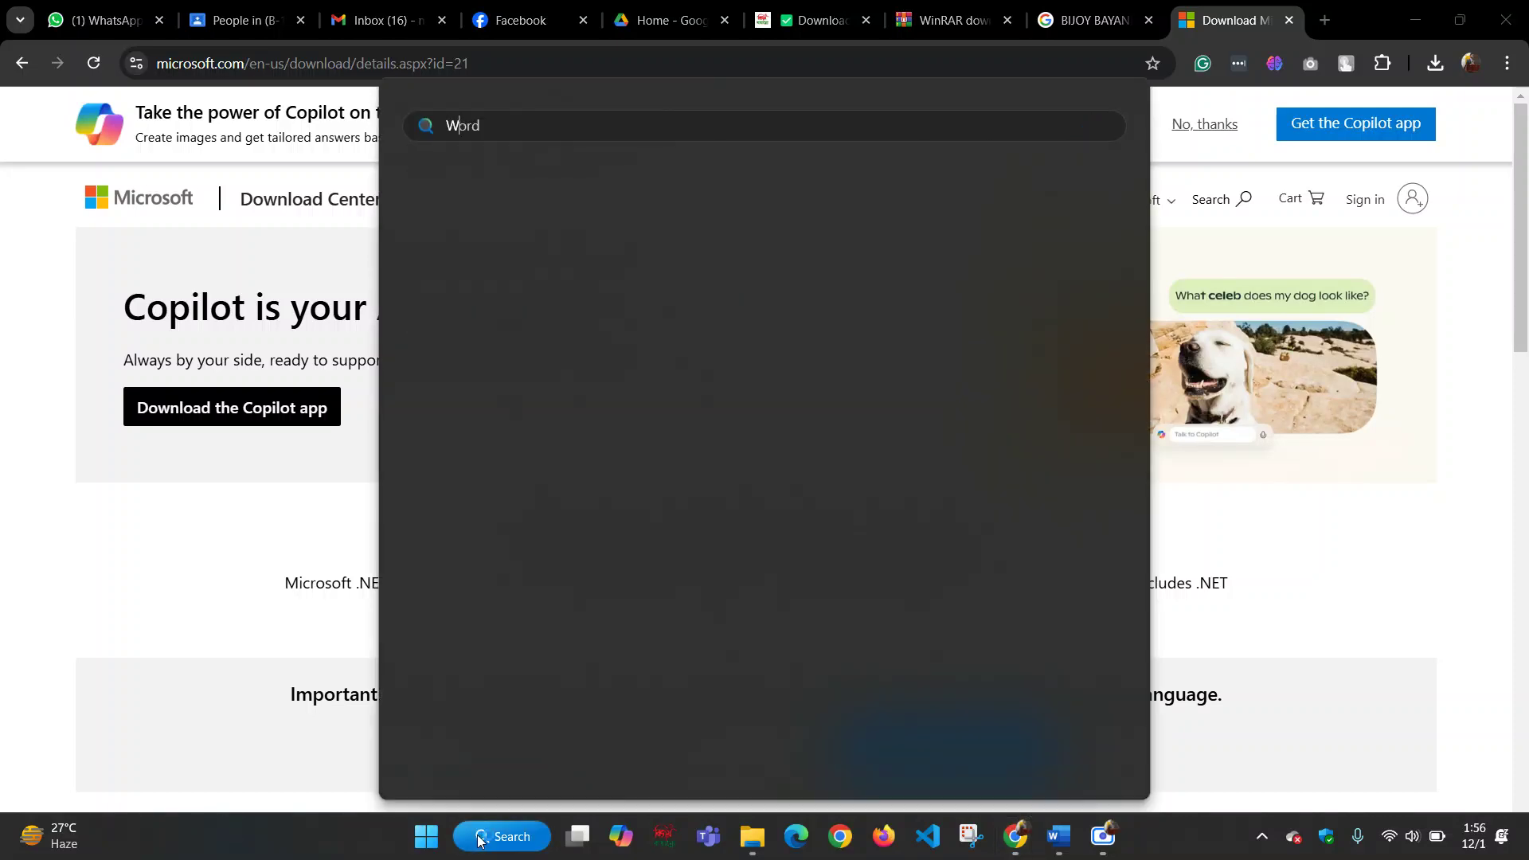
{"action": "key", "text": "BackSpace"}
{"action": "key", "text": "BackSpace"}
{"action": "key", "text": "BackSpace"}
{"action": "key", "text": "BackSpace"}
{"action": "type", "text": "FEATURES"}
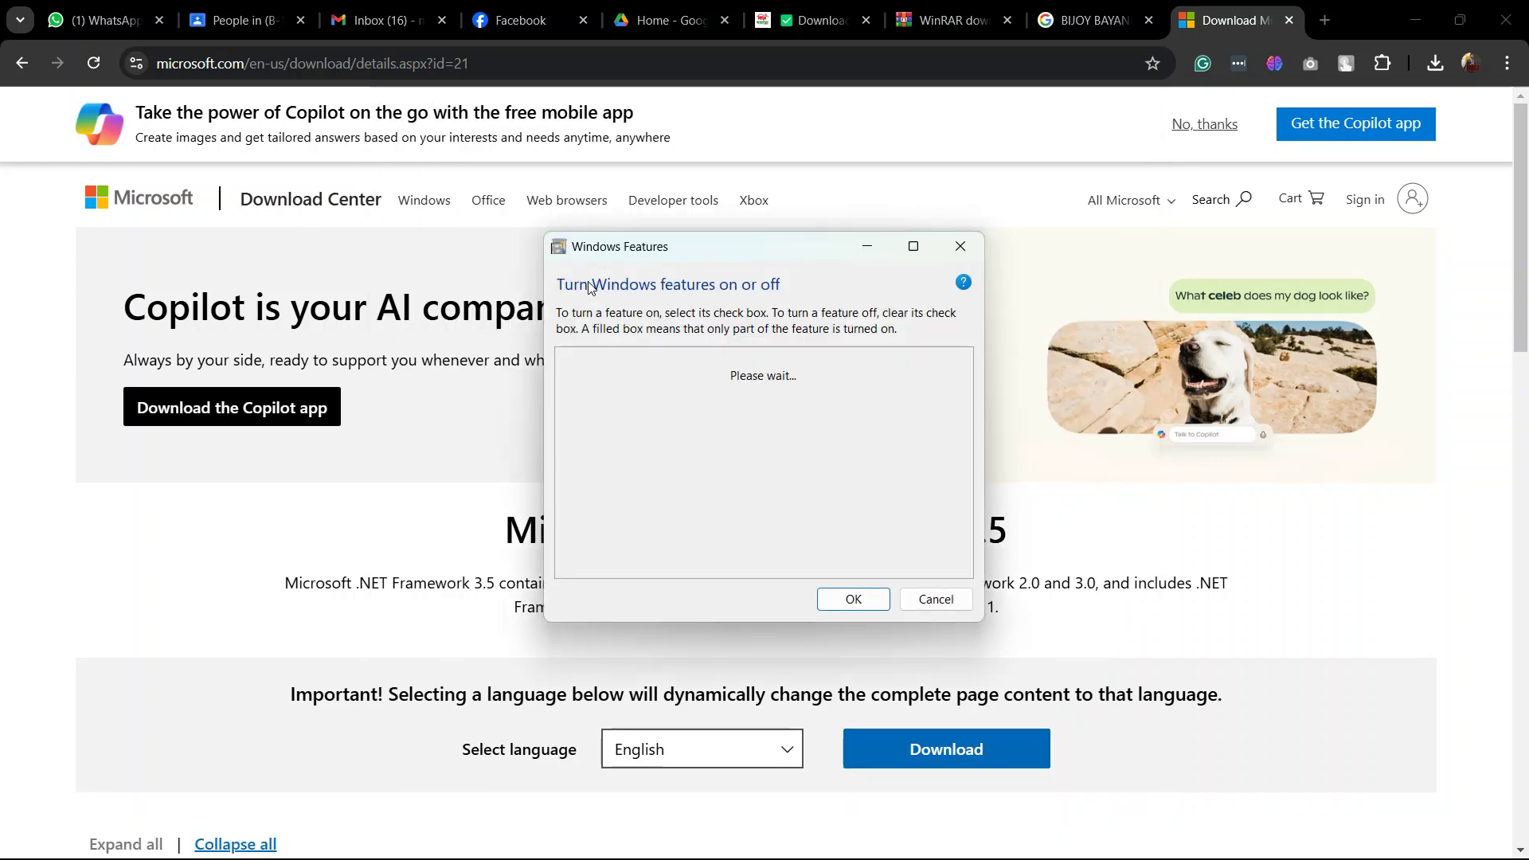
- Move the Windows Features dialog aside, check the .NET Framework 3.5 (includes .NET 2.0 and 3.0) entry, and cancel the dialog
{"action": "left_click_drag", "start_coordinate": [721, 248], "coordinate": [861, 143]}
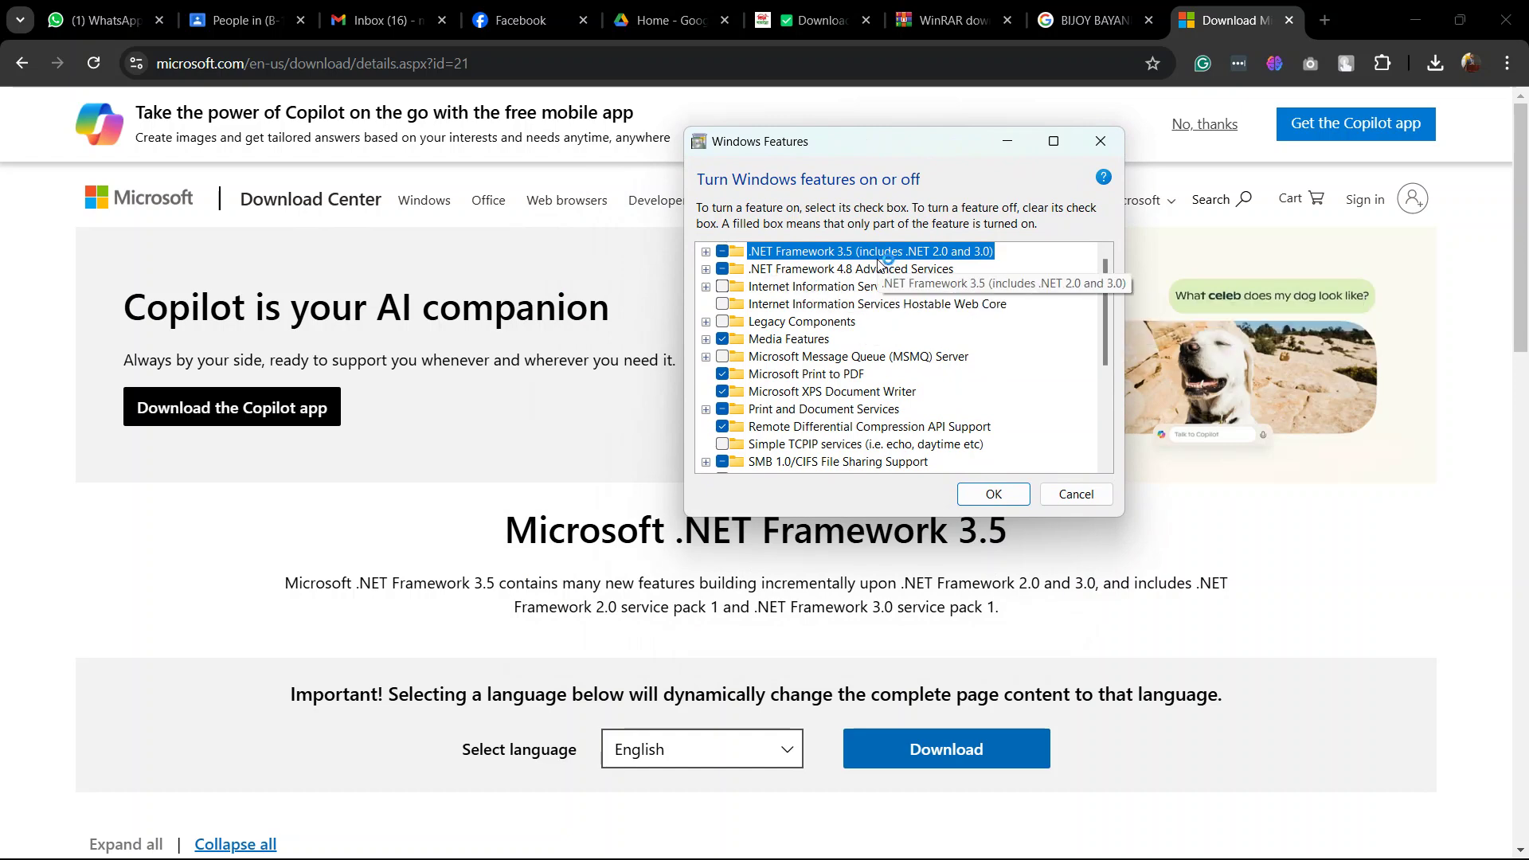
{"action": "left_click", "coordinate": [722, 253]}
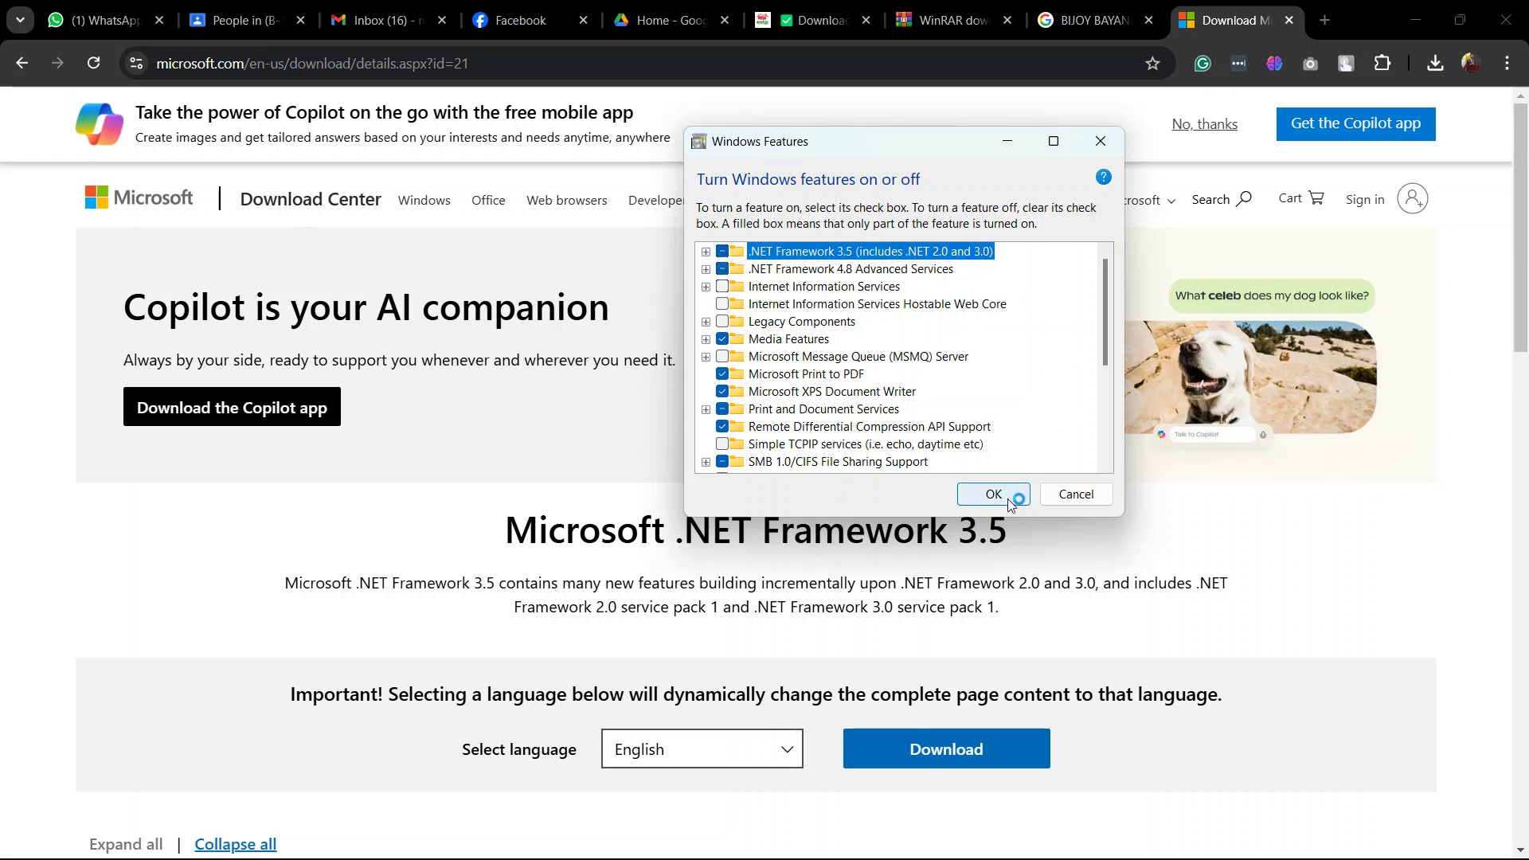
{"action": "left_click", "coordinate": [1085, 499]}
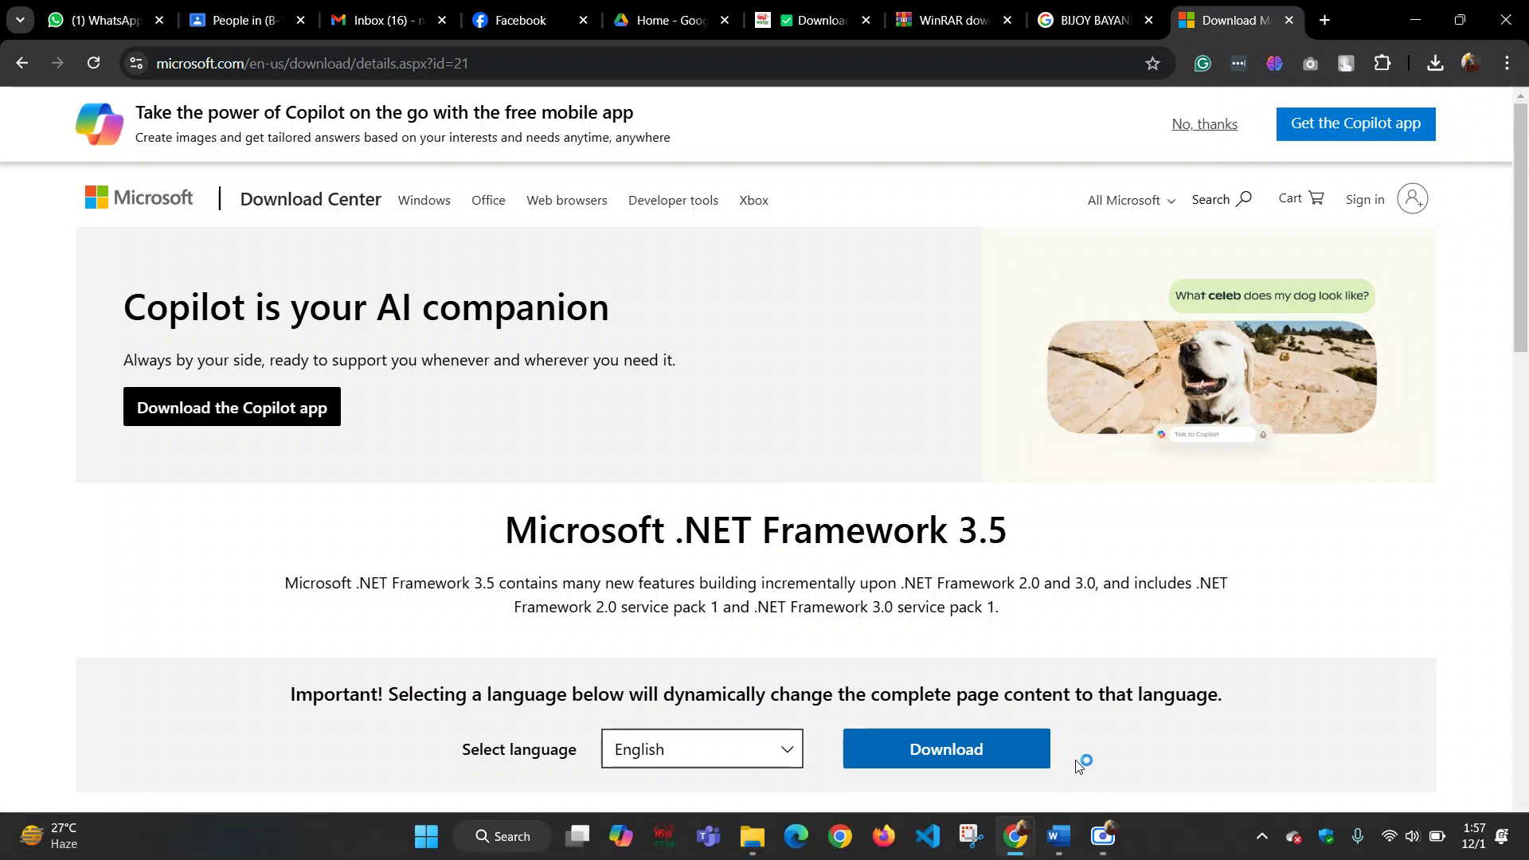
- Locate BijoyBayanno in the full list of Windows apps, and also find it by searching Windows for BIJOY
{"action": "mouse_move", "coordinate": [1176, 849]}
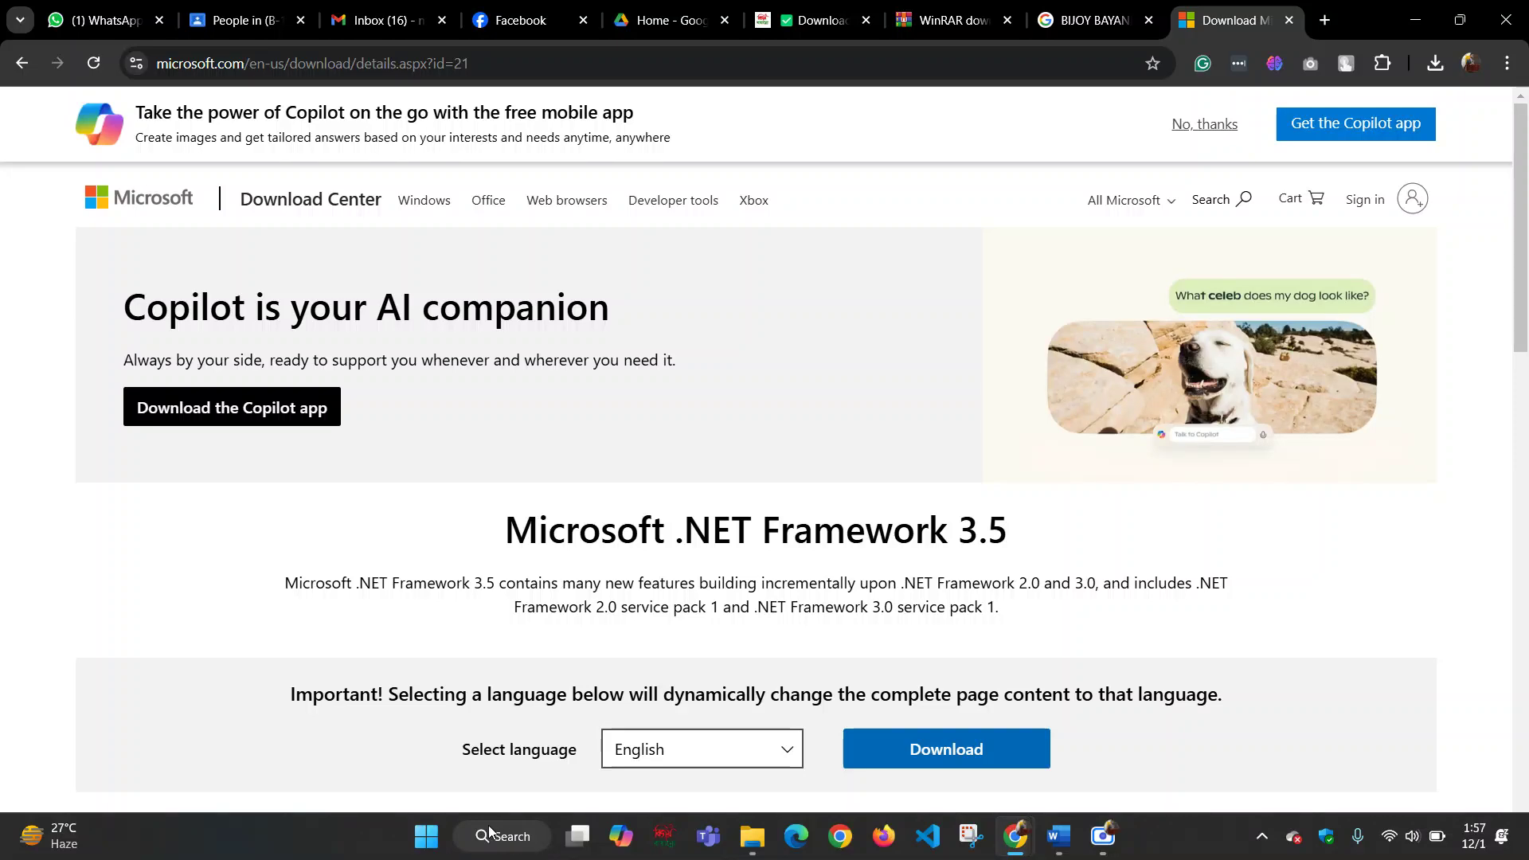
{"action": "left_click", "coordinate": [422, 832]}
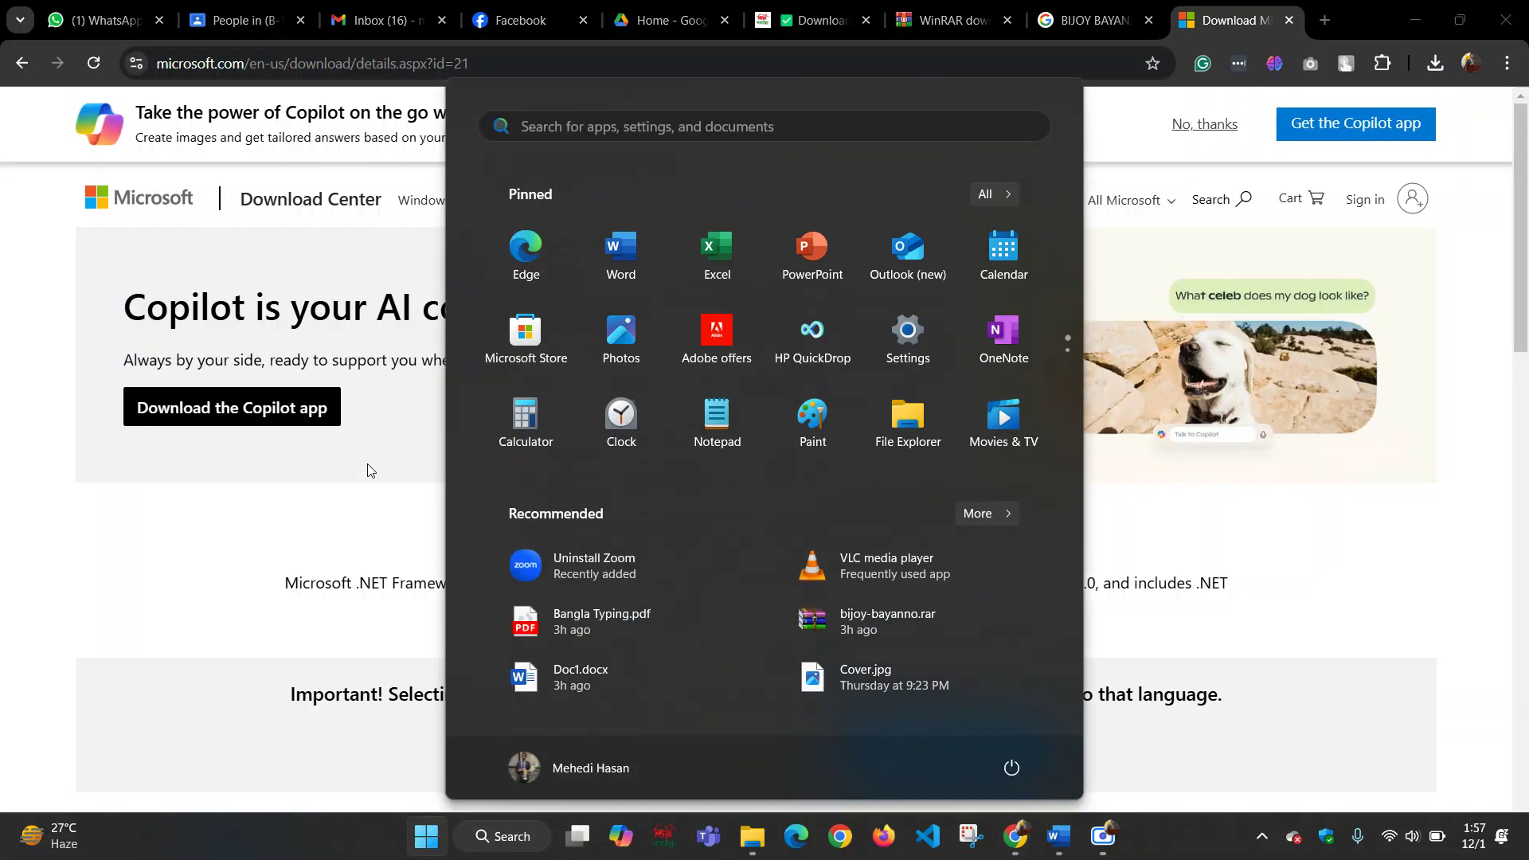
{"action": "left_click", "coordinate": [994, 199]}
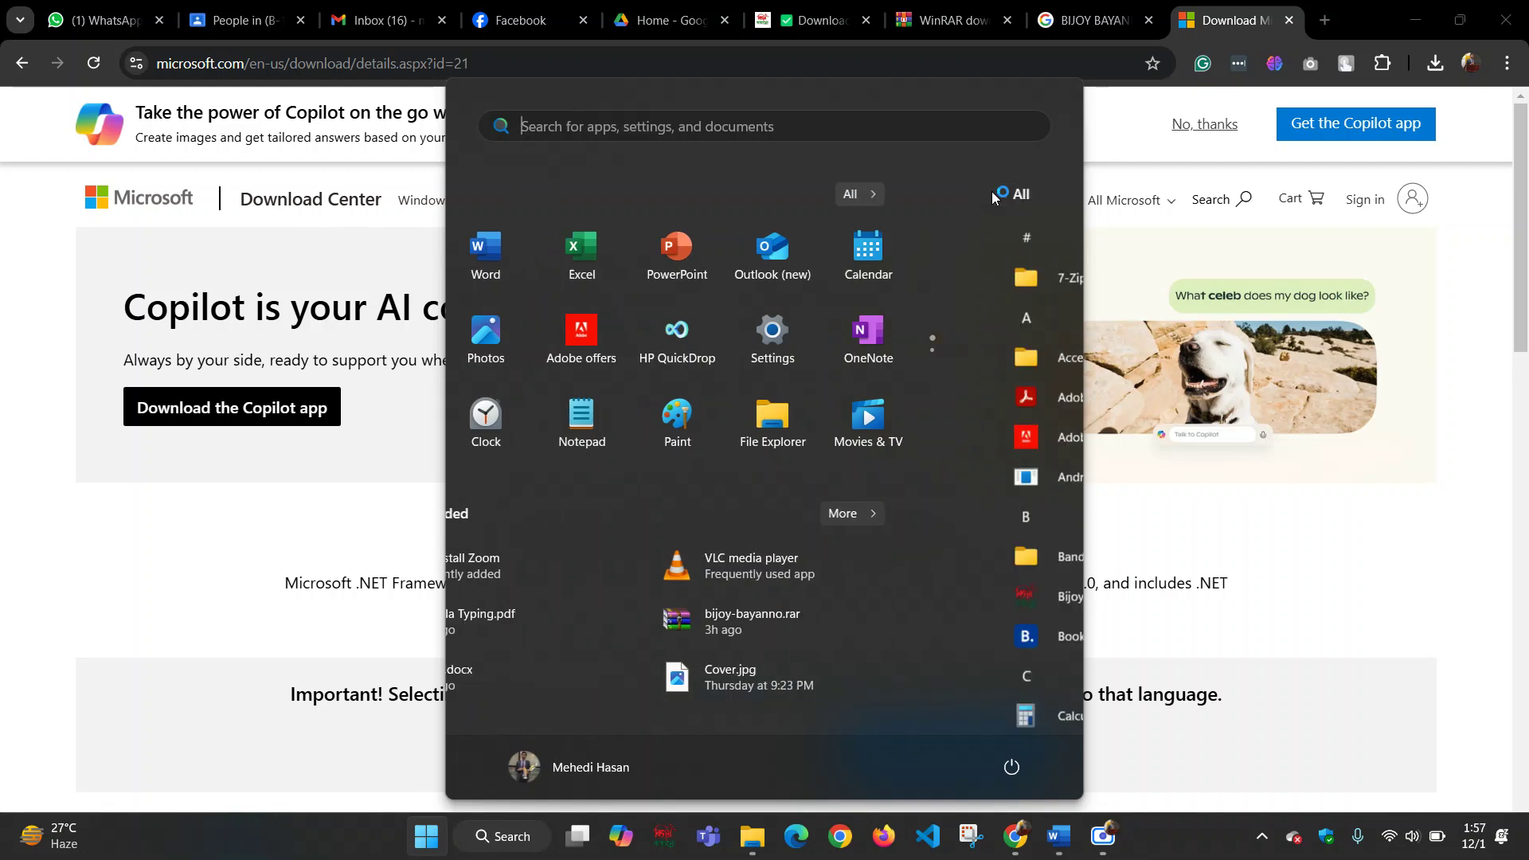
{"action": "scroll", "coordinate": [661, 526], "scroll_direction": "down", "scroll_amount": 2}
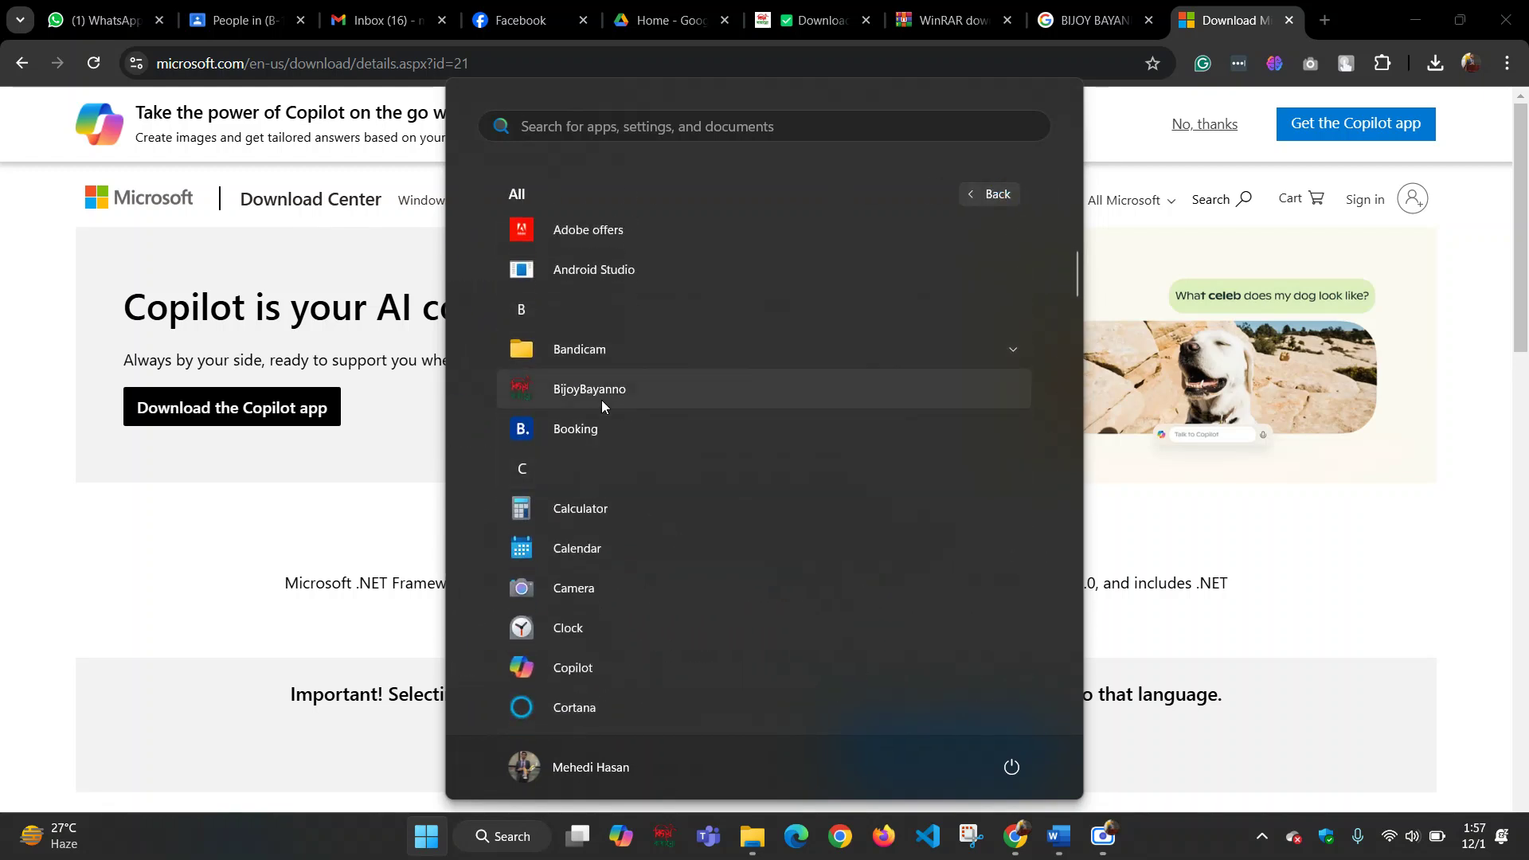
{"action": "left_click", "coordinate": [512, 839]}
{"action": "type", "text": "BIJOY"}
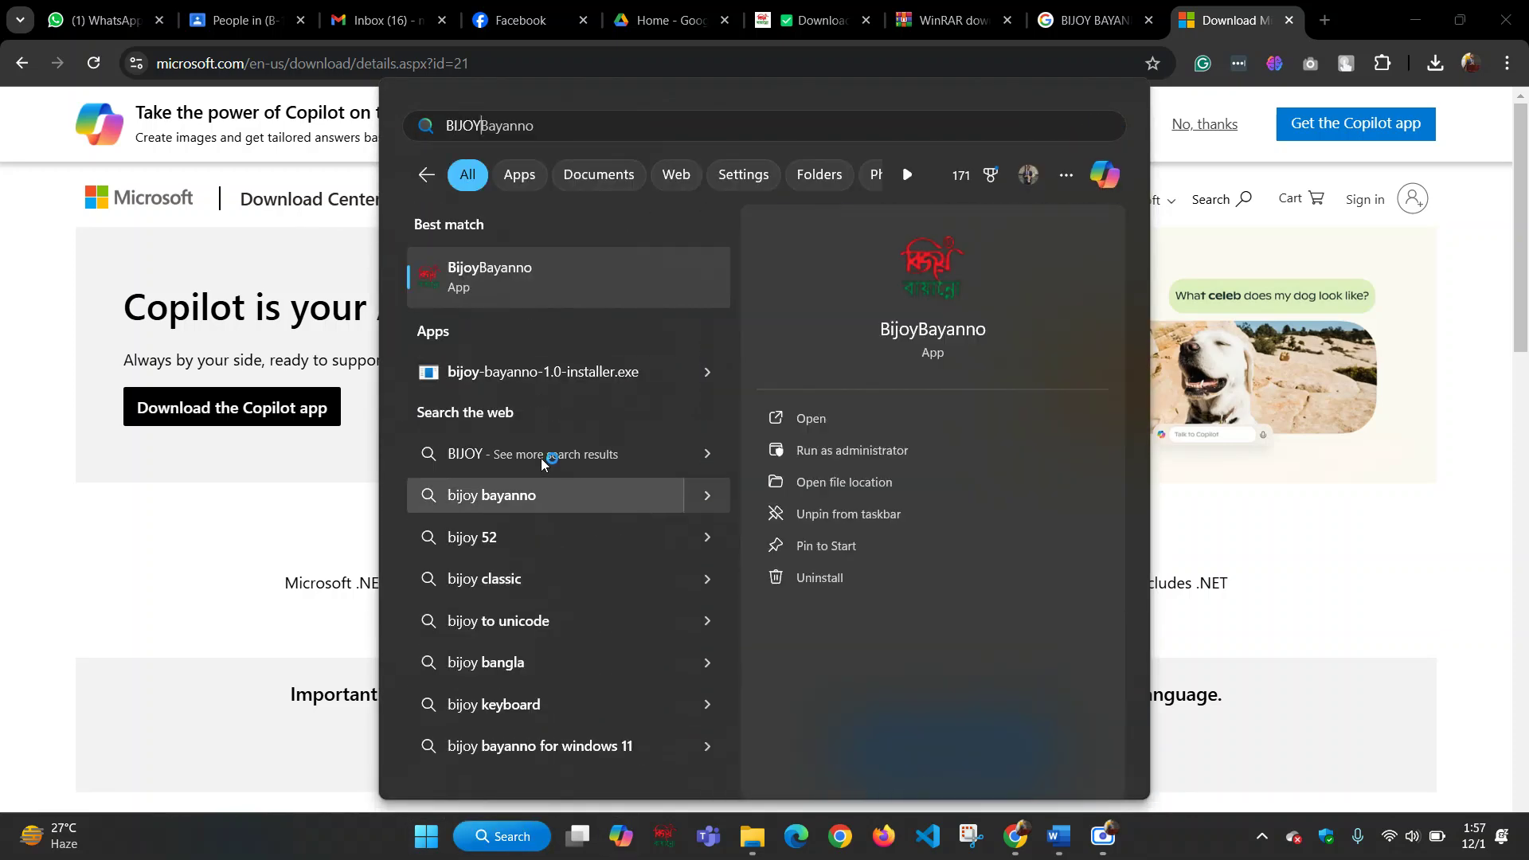
{"action": "left_click", "coordinate": [523, 273]}
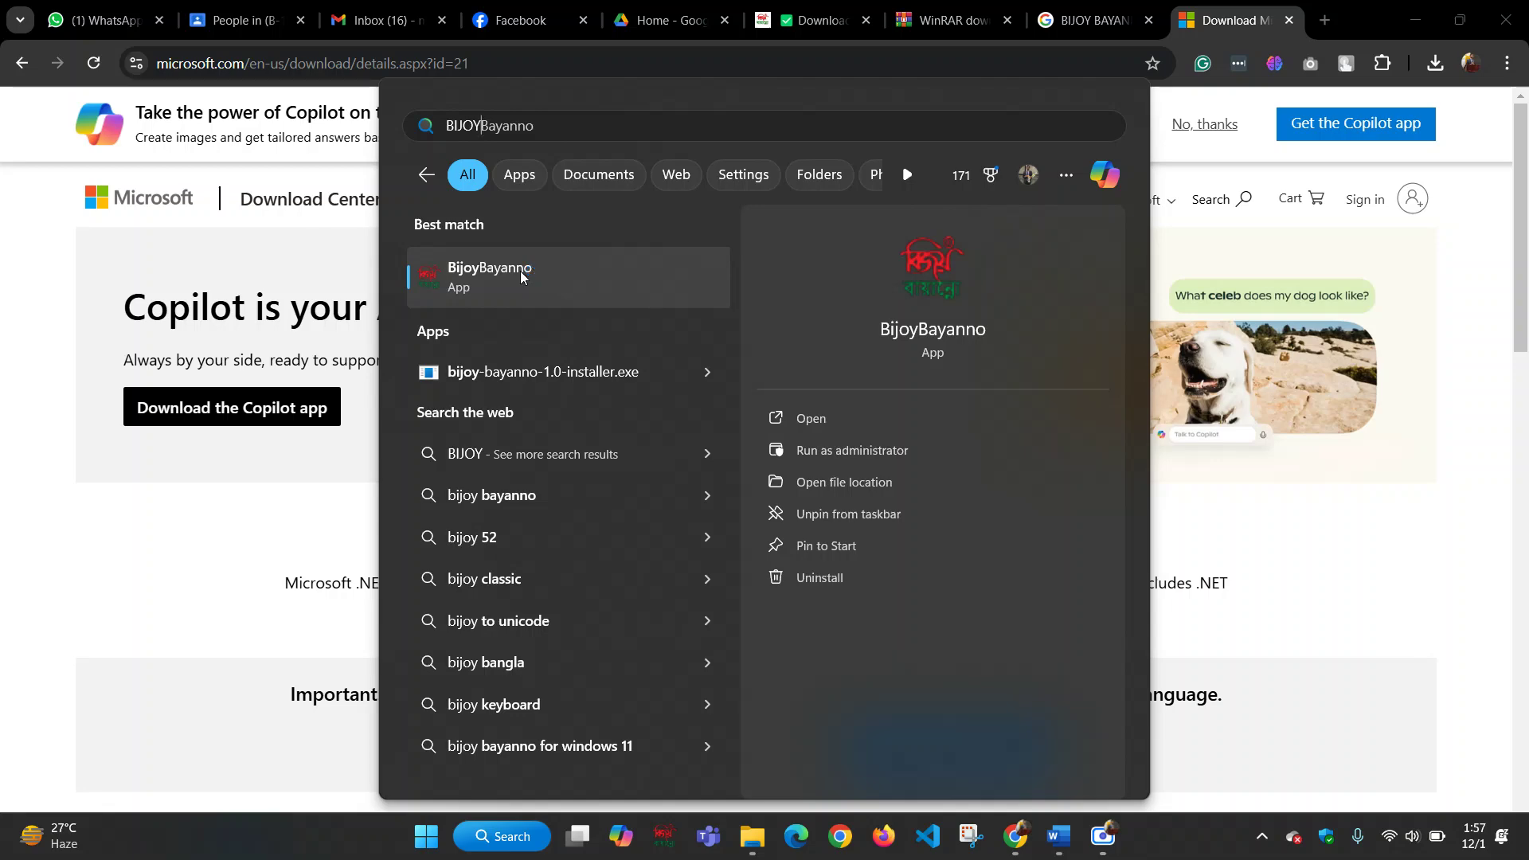
- Browse the full list of Windows apps again around the BijoyBayanno entry, and close the list
{"action": "left_click", "coordinate": [412, 843]}
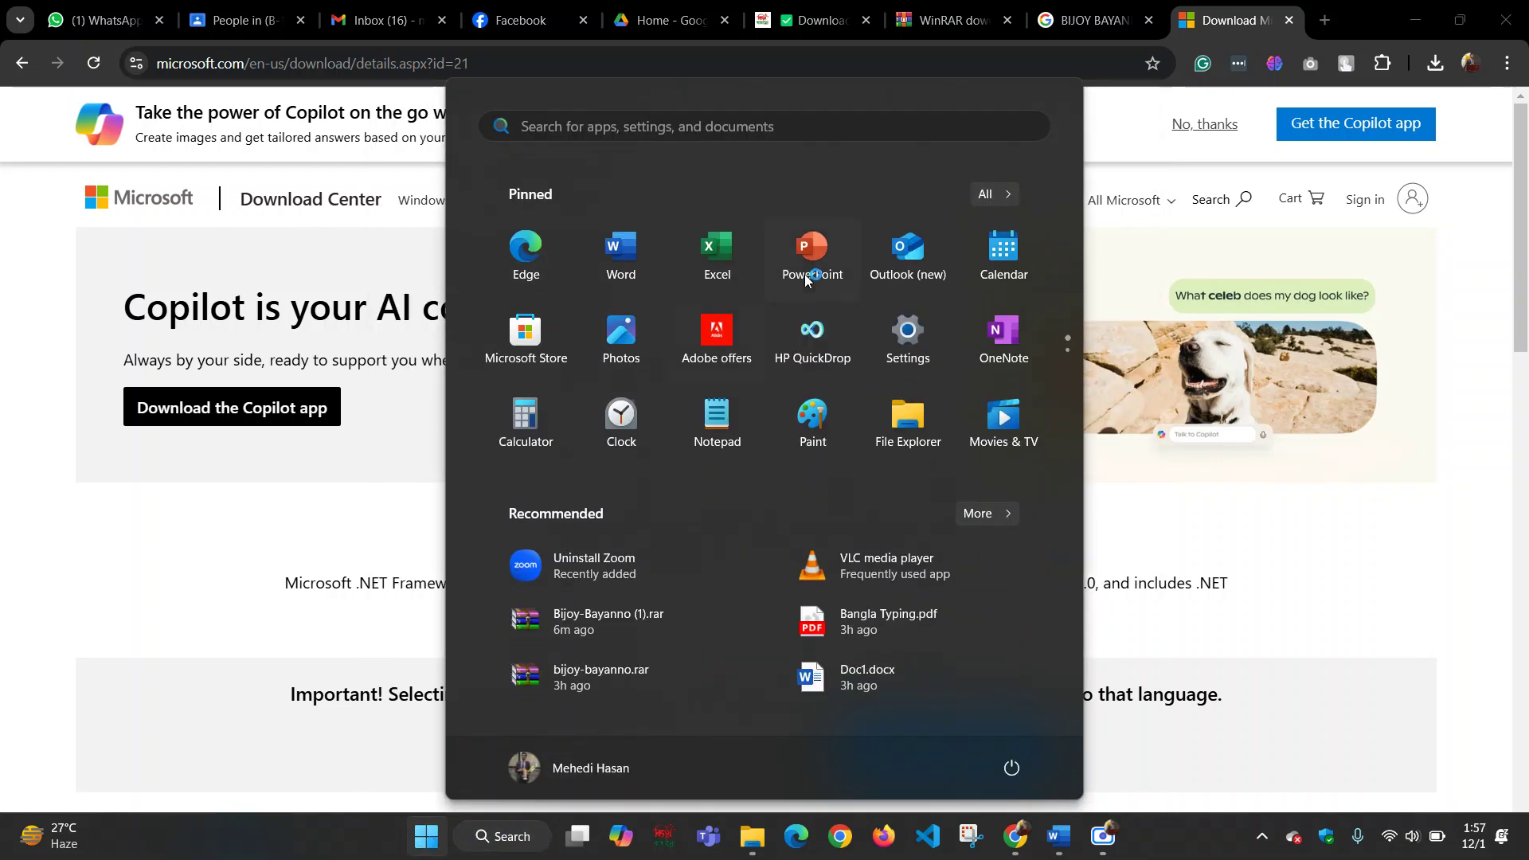
{"action": "scroll", "coordinate": [797, 334], "scroll_direction": "down", "scroll_amount": 1}
{"action": "scroll", "coordinate": [916, 263], "scroll_direction": "up", "scroll_amount": 1}
{"action": "left_click", "coordinate": [989, 196]}
{"action": "scroll", "coordinate": [823, 412], "scroll_direction": "down", "scroll_amount": 5}
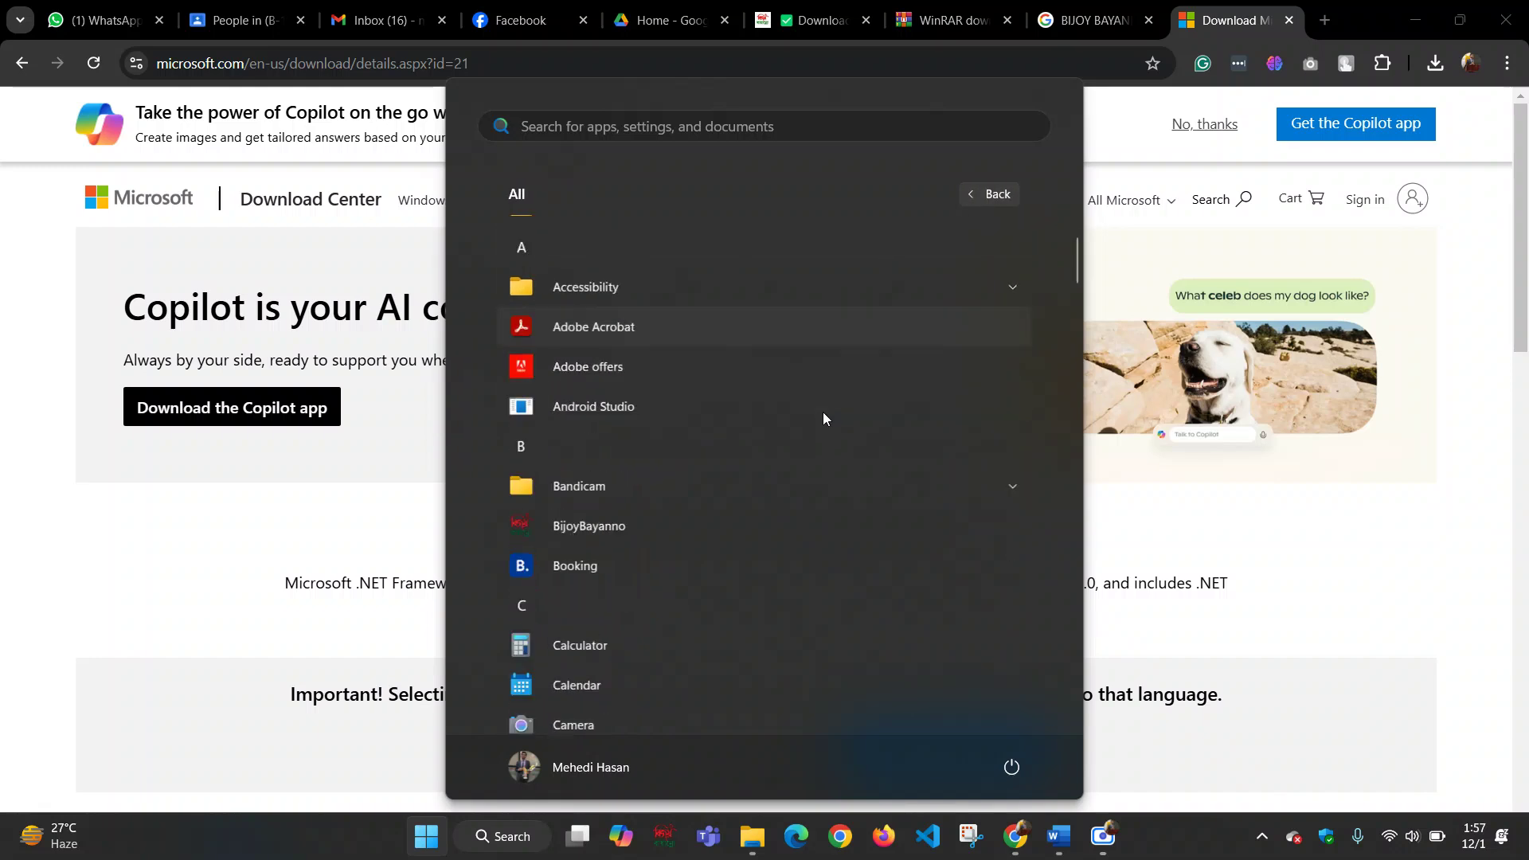
{"action": "scroll", "coordinate": [824, 413], "scroll_direction": "up", "scroll_amount": 5}
{"action": "left_click", "coordinate": [200, 591]}
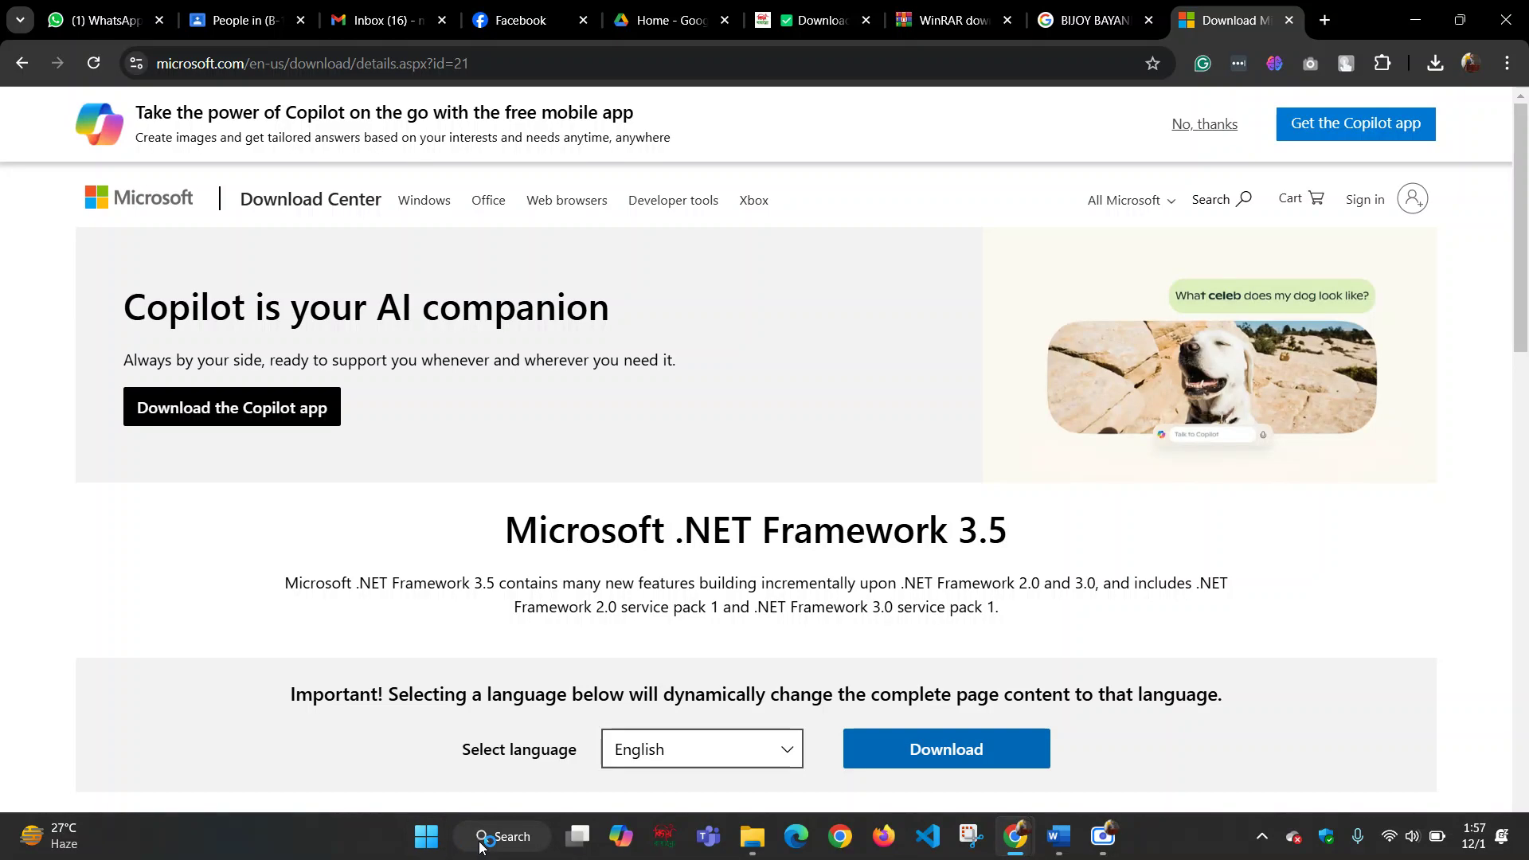
- Search Windows for CONTROL, open Control Panel, and open its list of programs to uninstall
{"action": "left_click", "coordinate": [482, 840]}
{"action": "type", "text": "CONTROL"}
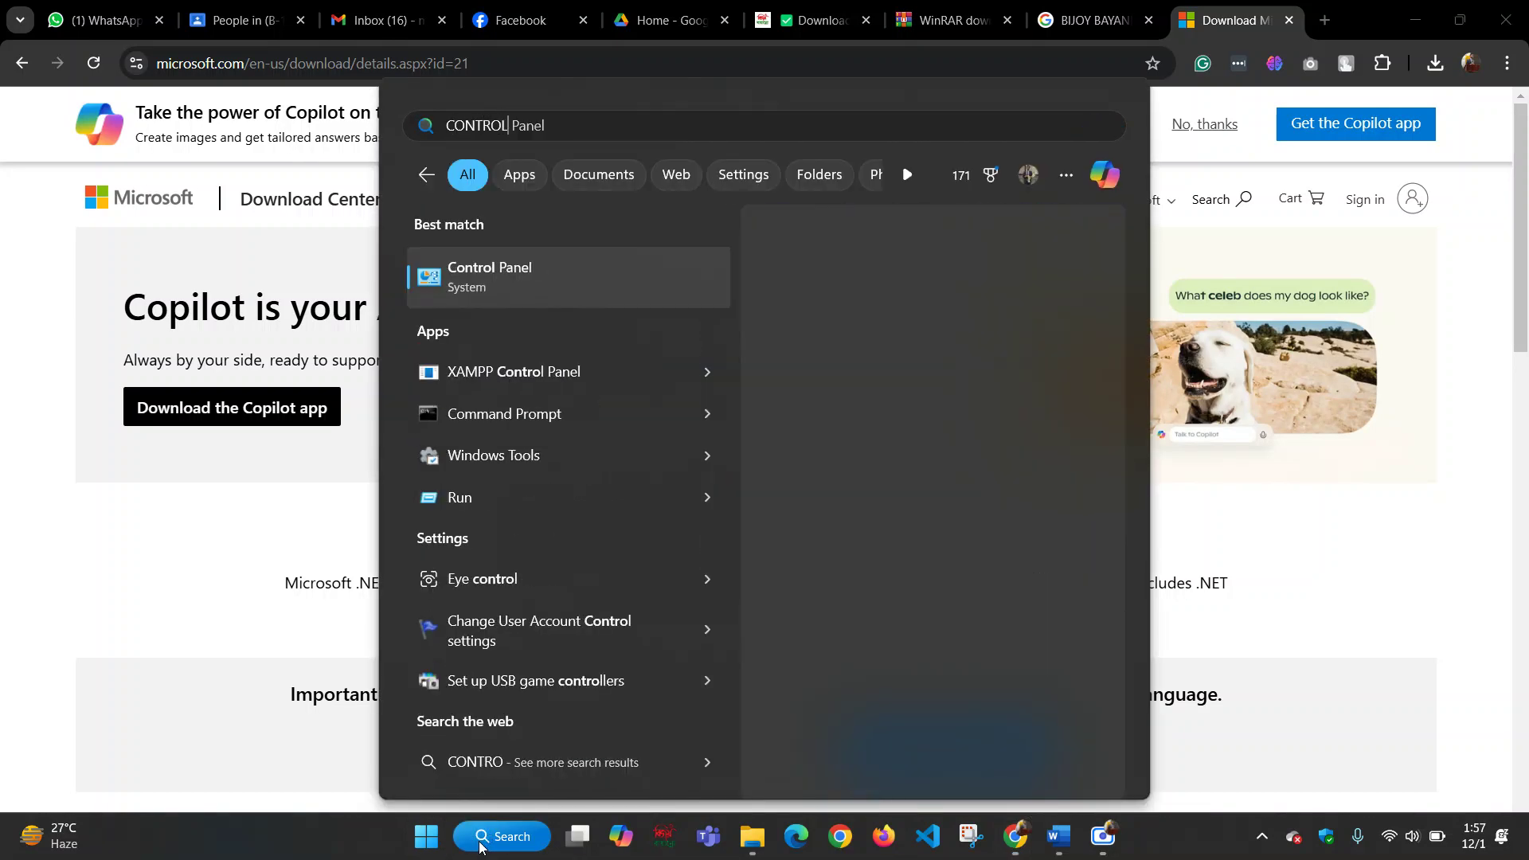
{"action": "key", "text": "Return"}
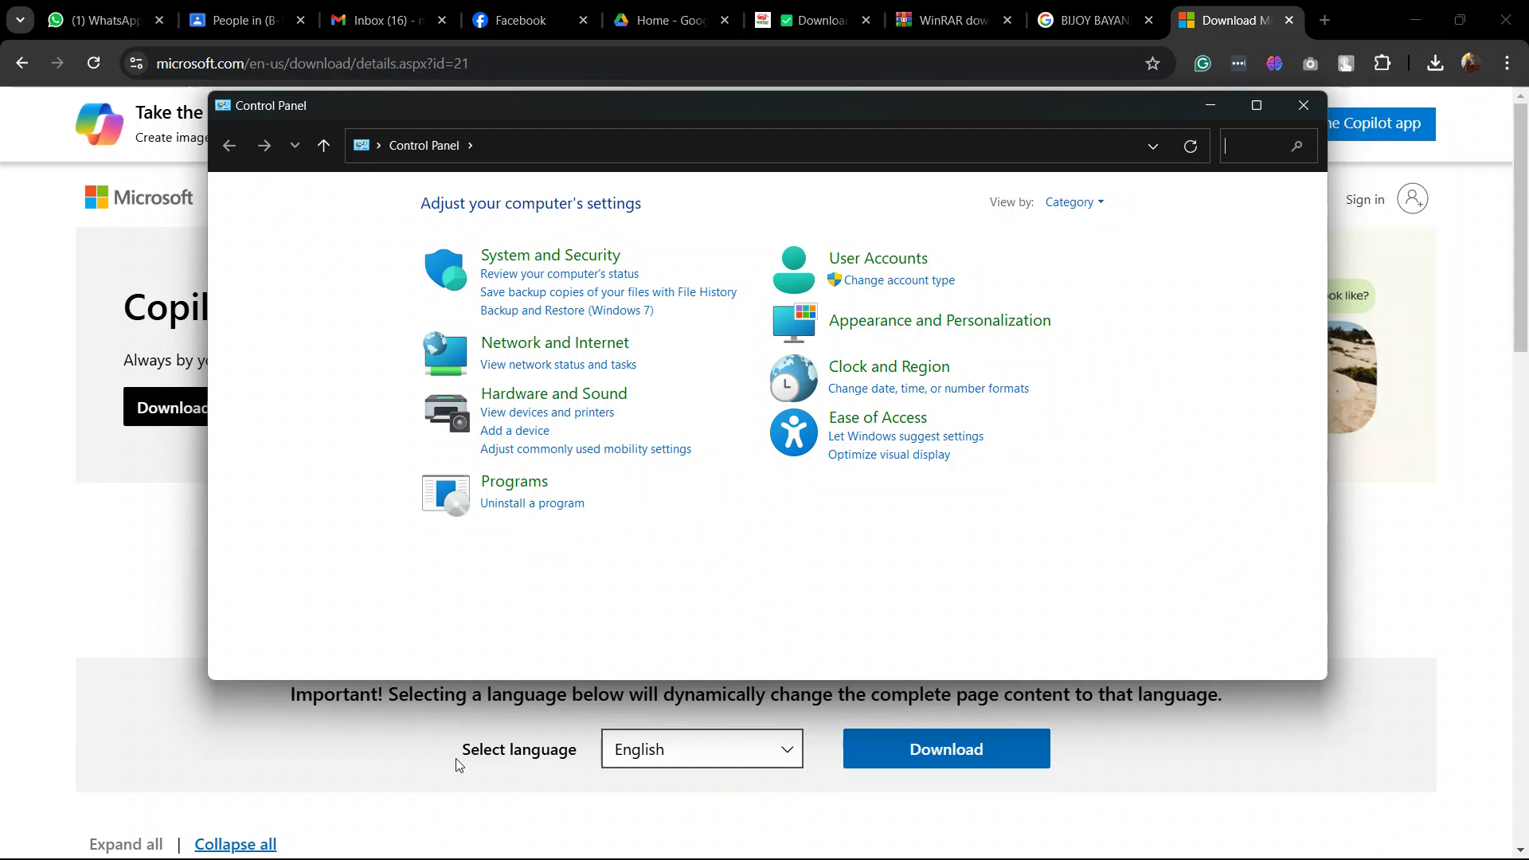
{"action": "left_click", "coordinate": [531, 503]}
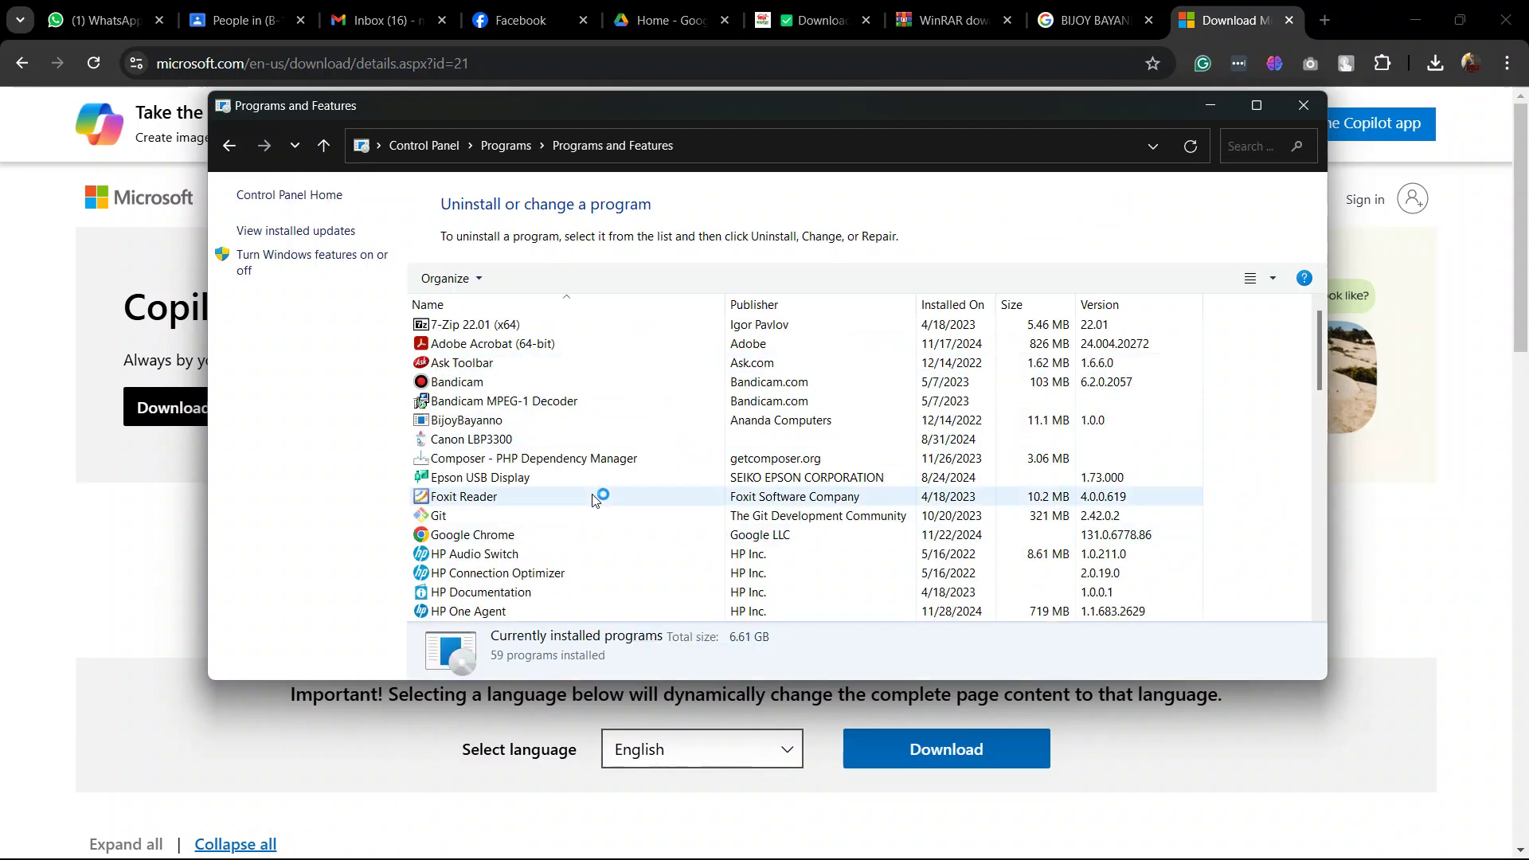
- Look through the list of installed programs from the first entries down to the last
{"action": "scroll", "coordinate": [558, 517], "scroll_direction": "down", "scroll_amount": 14}
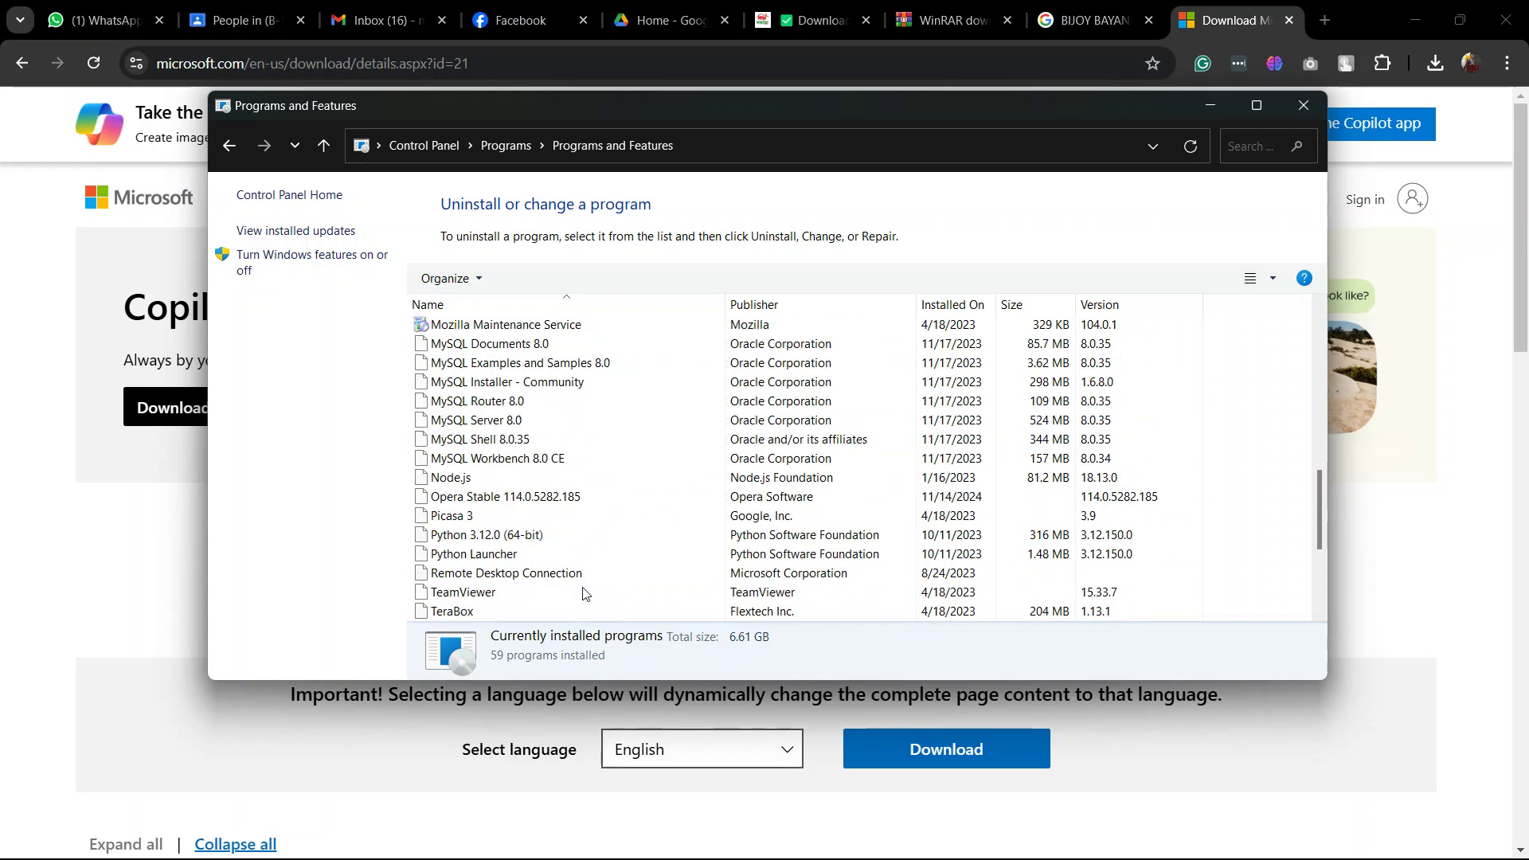
{"action": "scroll", "coordinate": [565, 586], "scroll_direction": "up", "scroll_amount": 13}
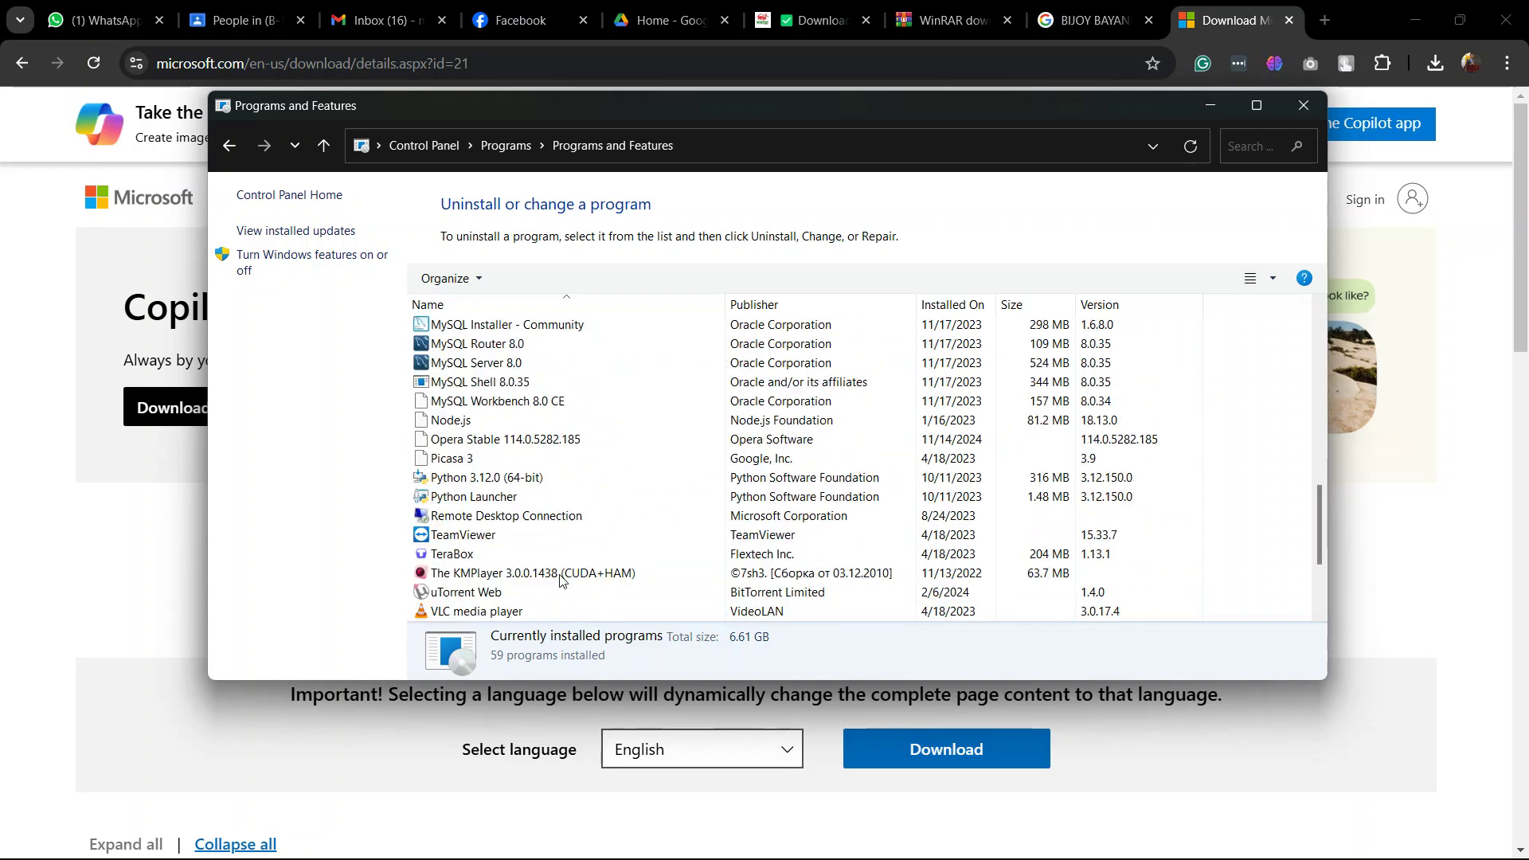
{"action": "scroll", "coordinate": [562, 578], "scroll_direction": "up", "scroll_amount": 1}
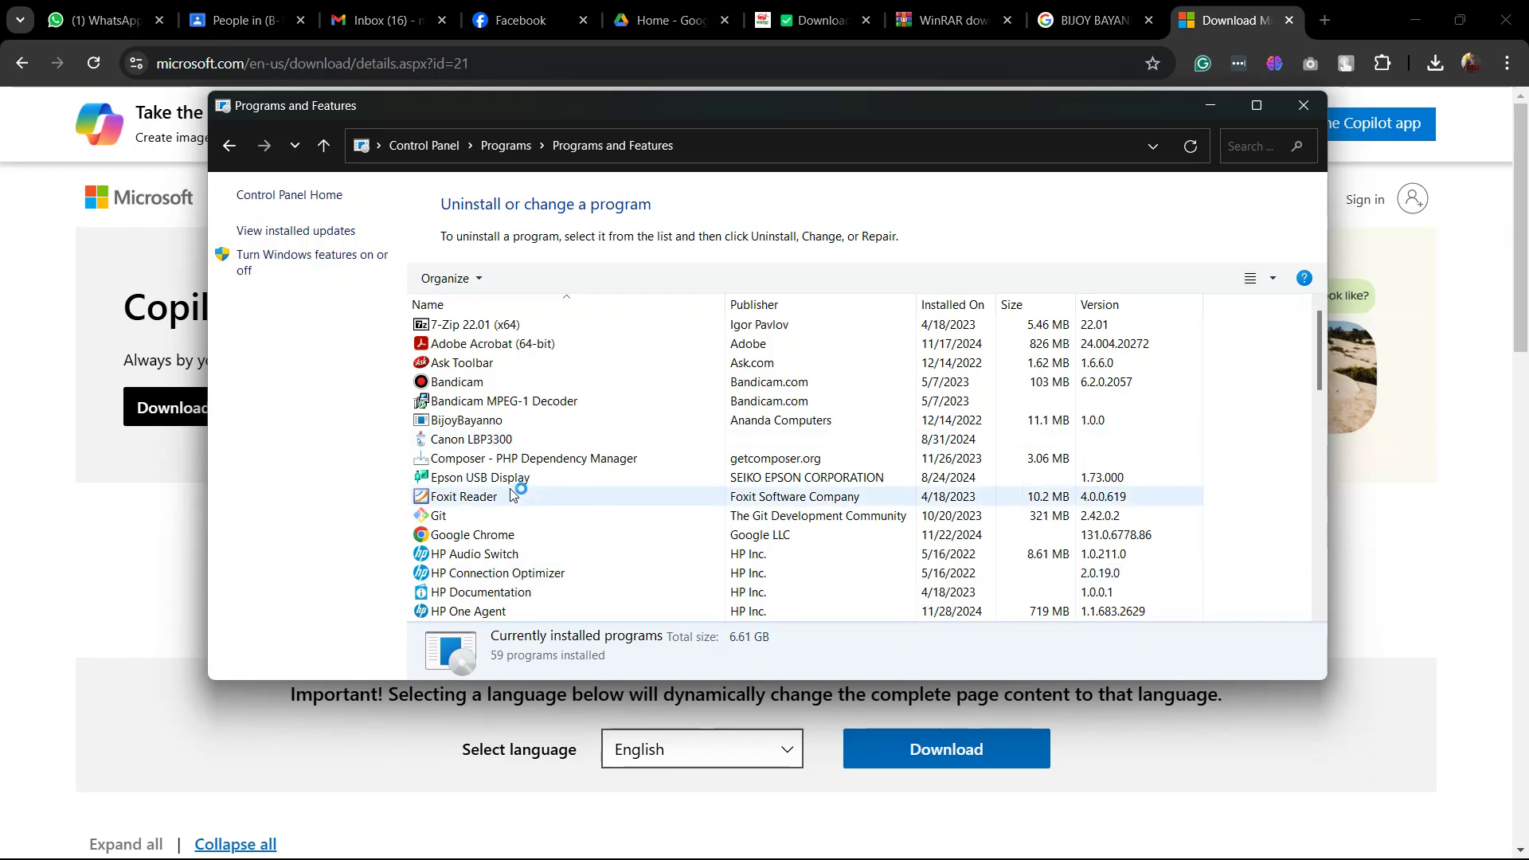
{"action": "scroll", "coordinate": [526, 502], "scroll_direction": "down", "scroll_amount": 3}
{"action": "scroll", "coordinate": [558, 480], "scroll_direction": "down", "scroll_amount": 5}
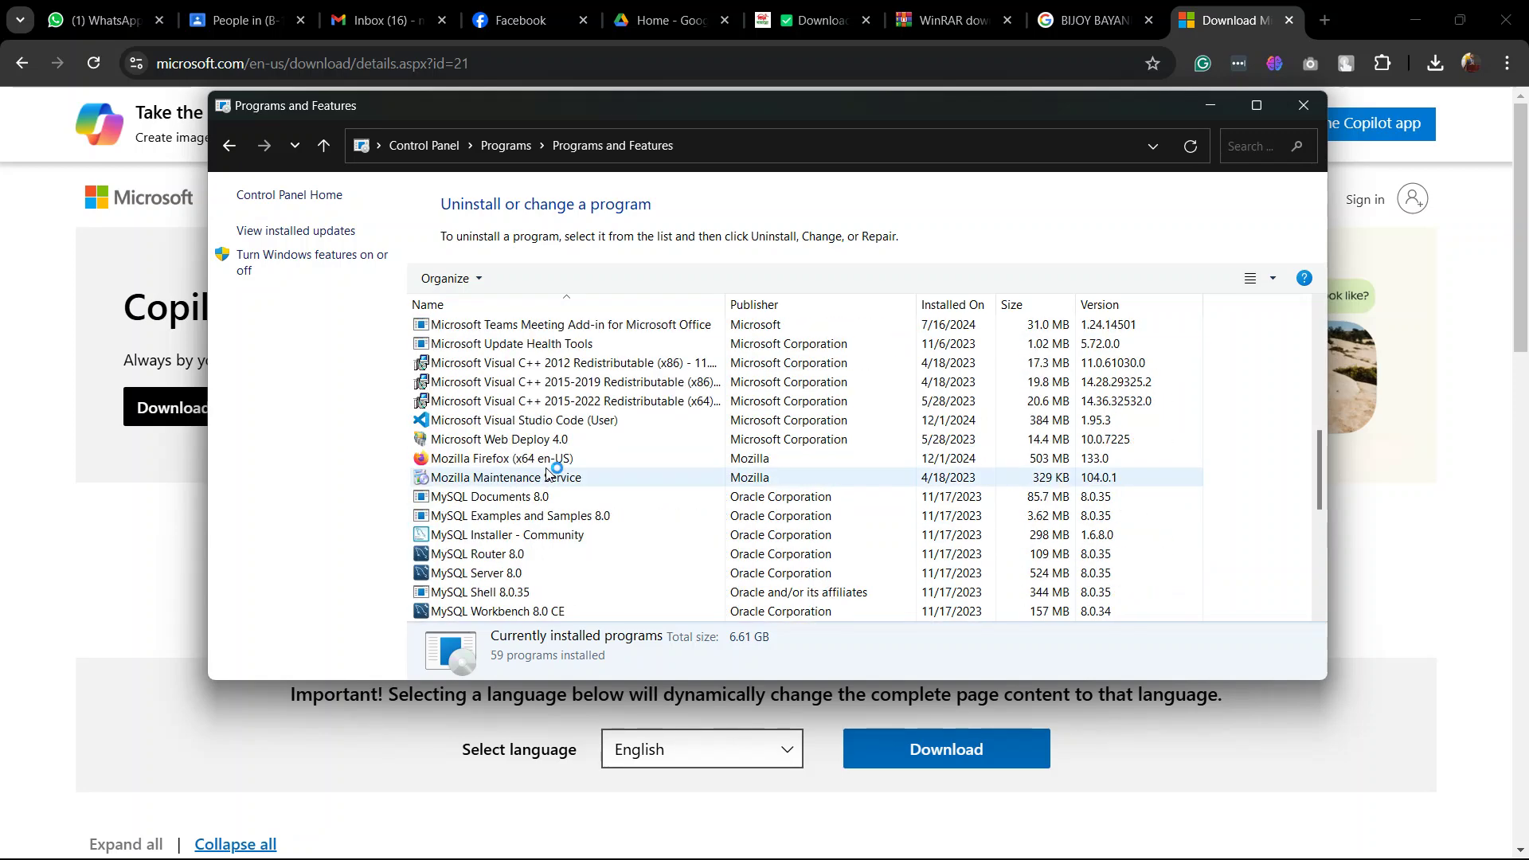
{"action": "scroll", "coordinate": [561, 486], "scroll_direction": "down", "scroll_amount": 6}
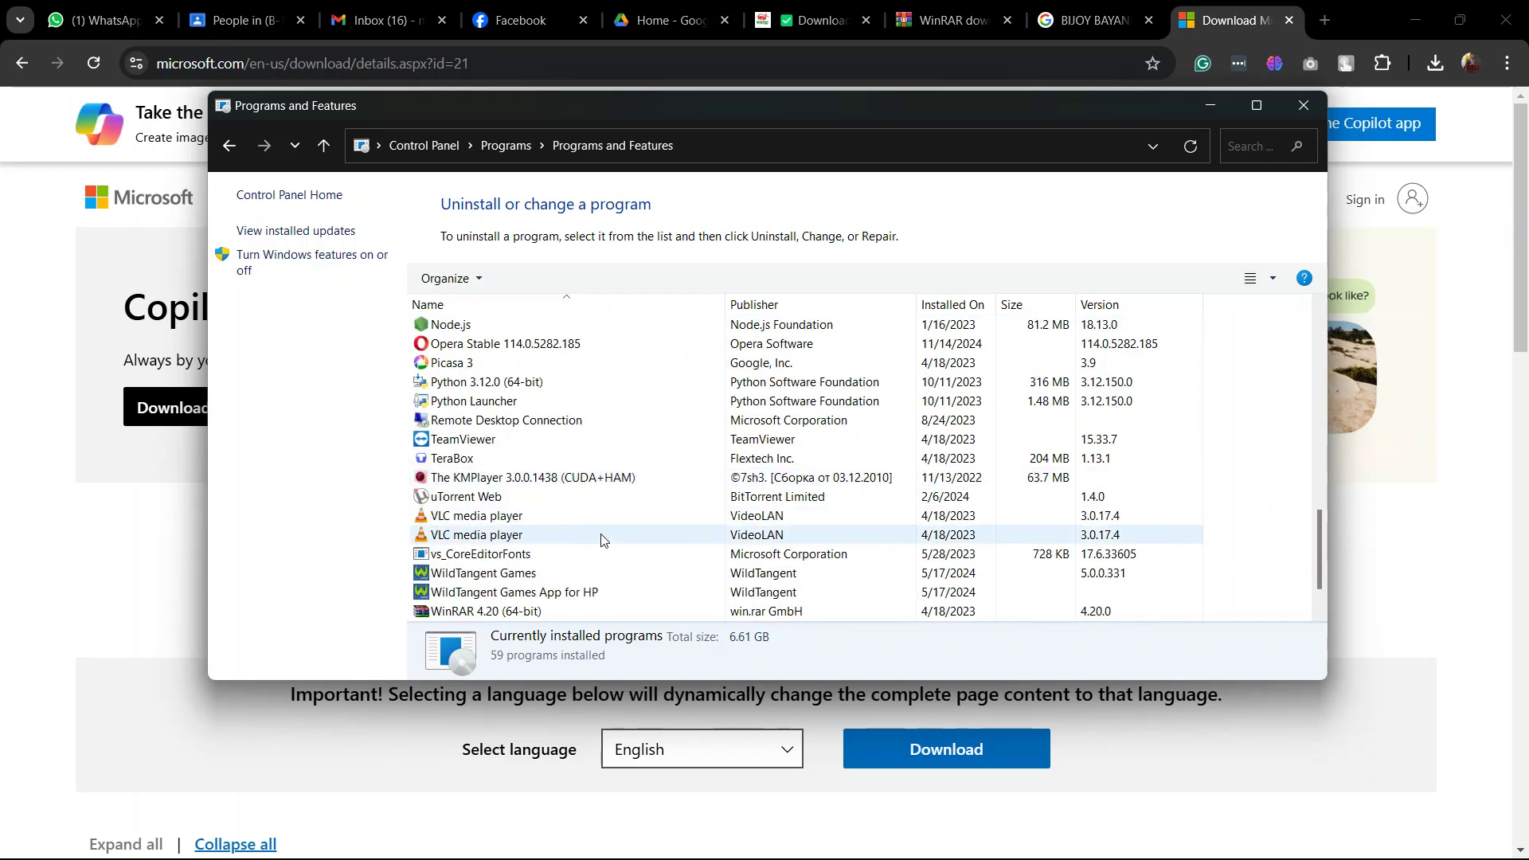
{"action": "scroll", "coordinate": [604, 540], "scroll_direction": "down", "scroll_amount": 1}
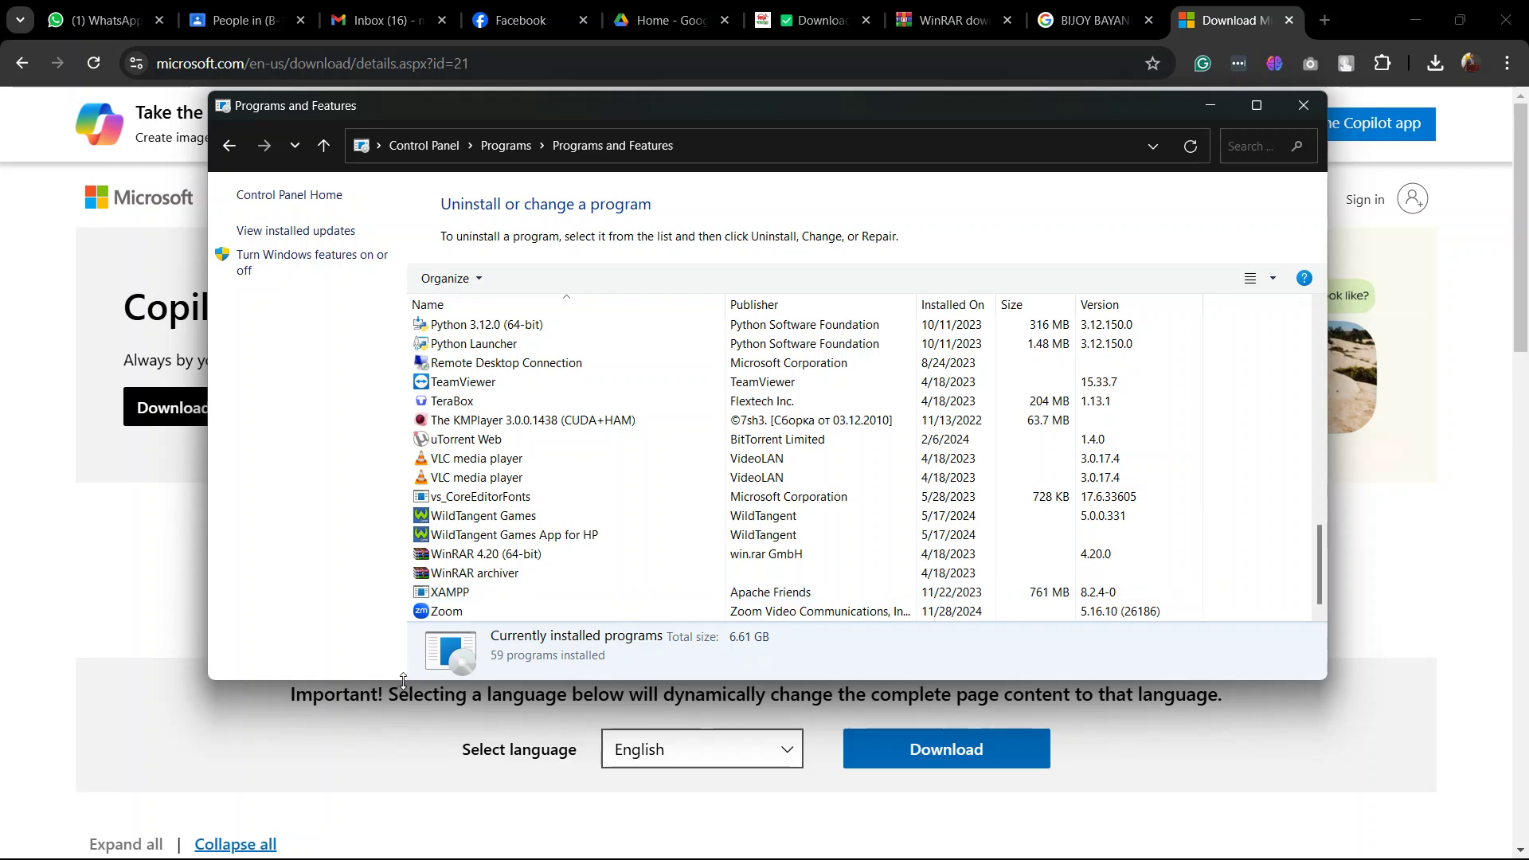
- Enlarge the Programs and Features window, review the list, select the BijoyBayanno entry, and close the window without uninstalling
{"action": "left_click_drag", "start_coordinate": [403, 681], "coordinate": [403, 840]}
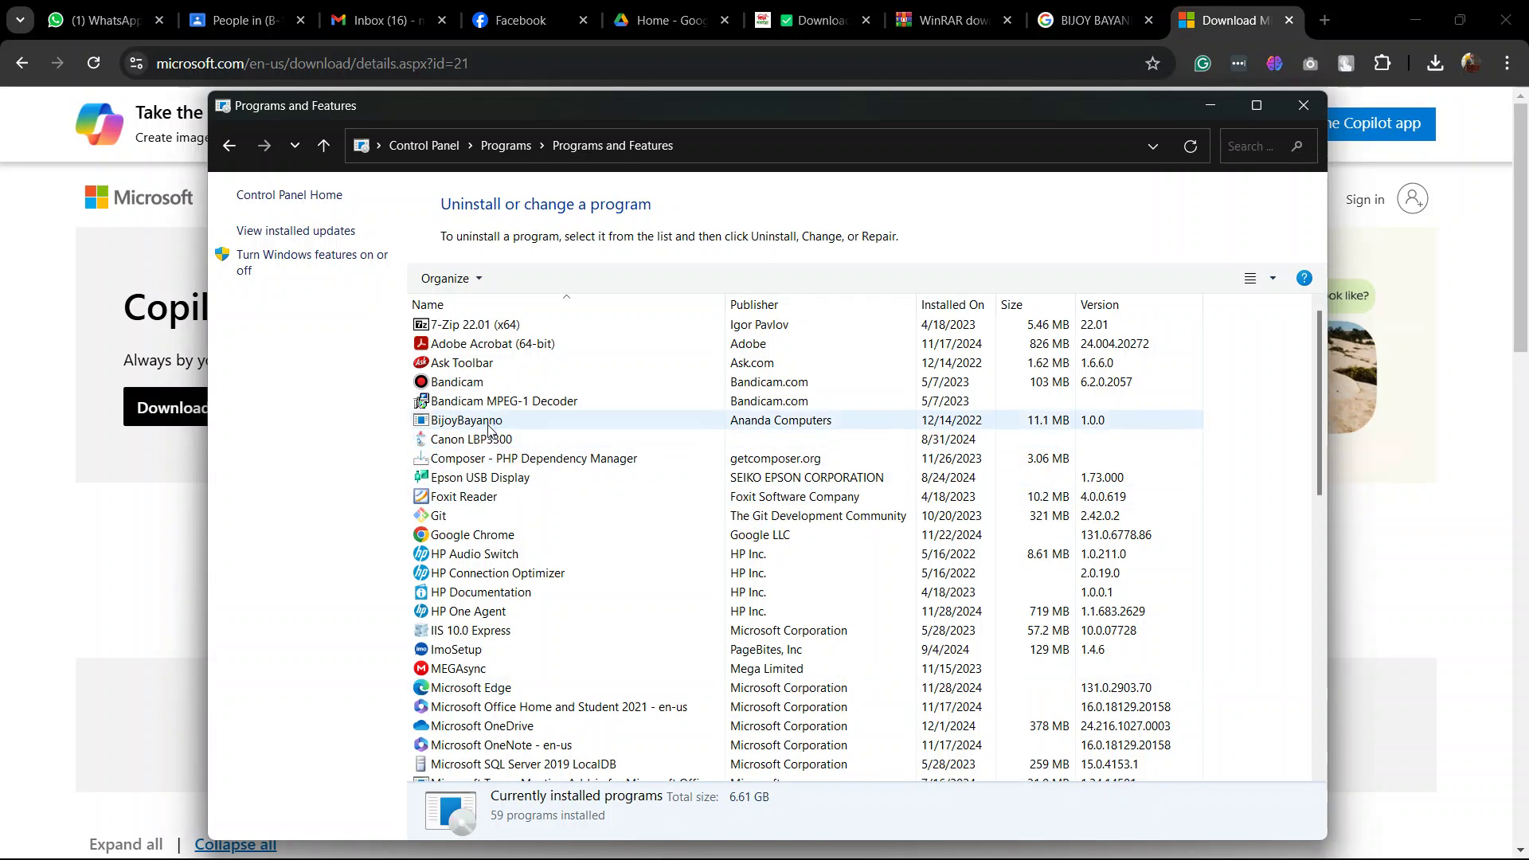
{"action": "scroll", "coordinate": [506, 422], "scroll_direction": "down", "scroll_amount": 8}
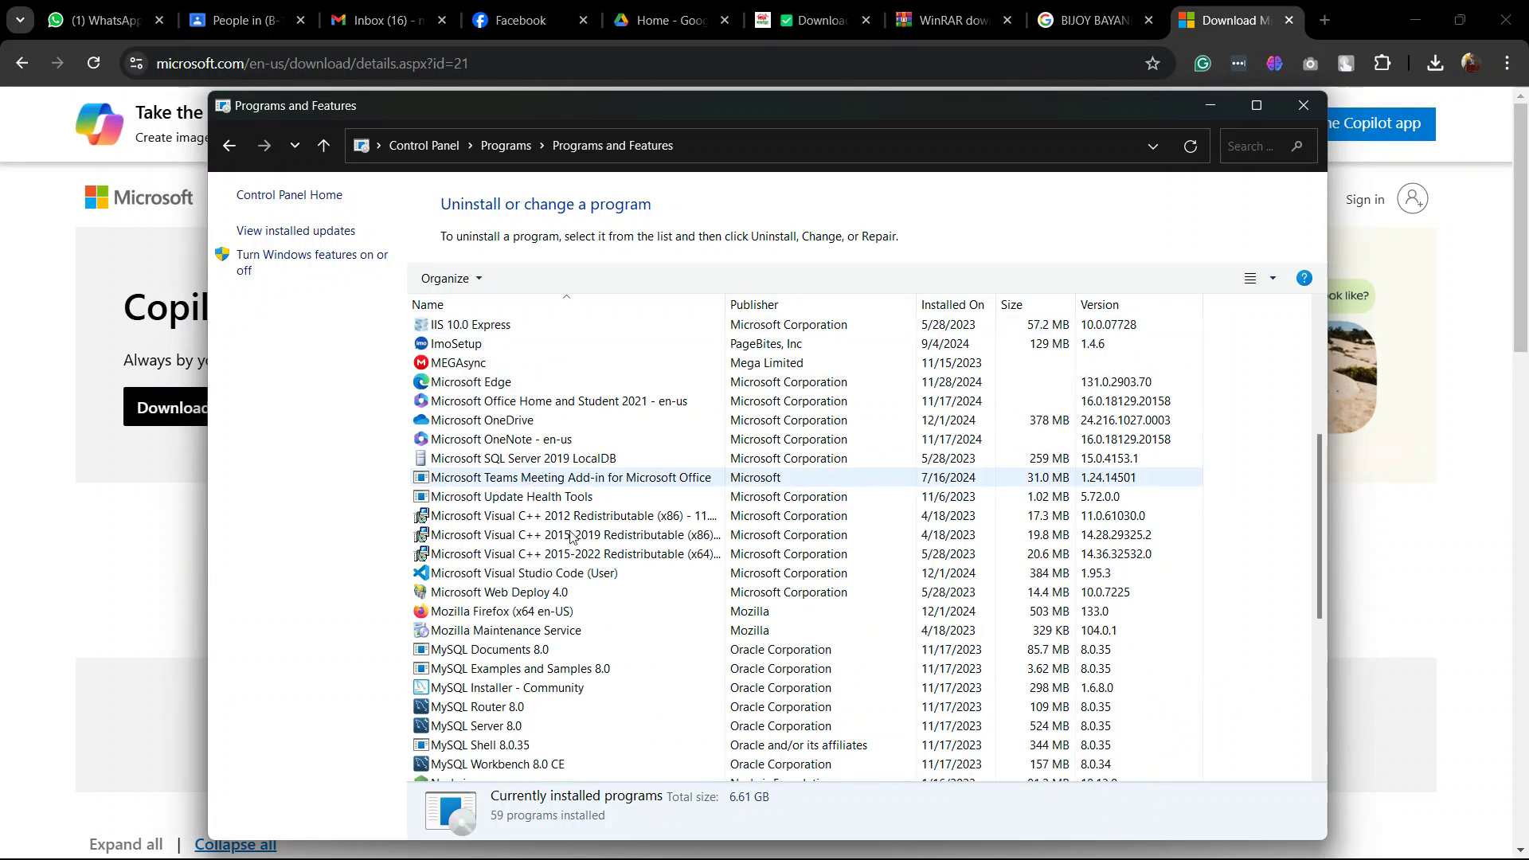
{"action": "scroll", "coordinate": [554, 661], "scroll_direction": "down", "scroll_amount": 4}
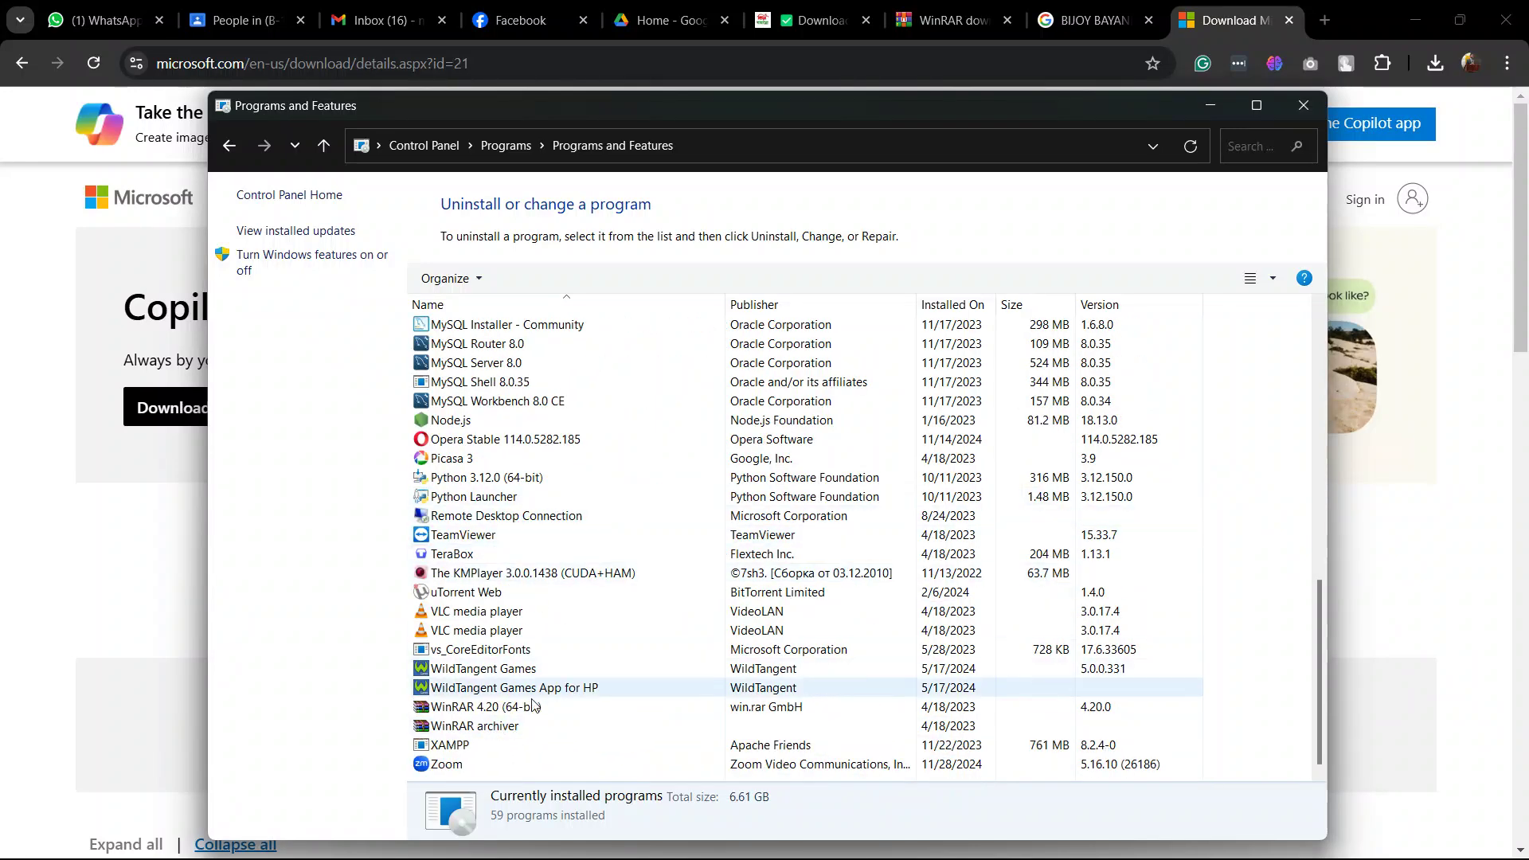
{"action": "scroll", "coordinate": [502, 653], "scroll_direction": "up", "scroll_amount": 12}
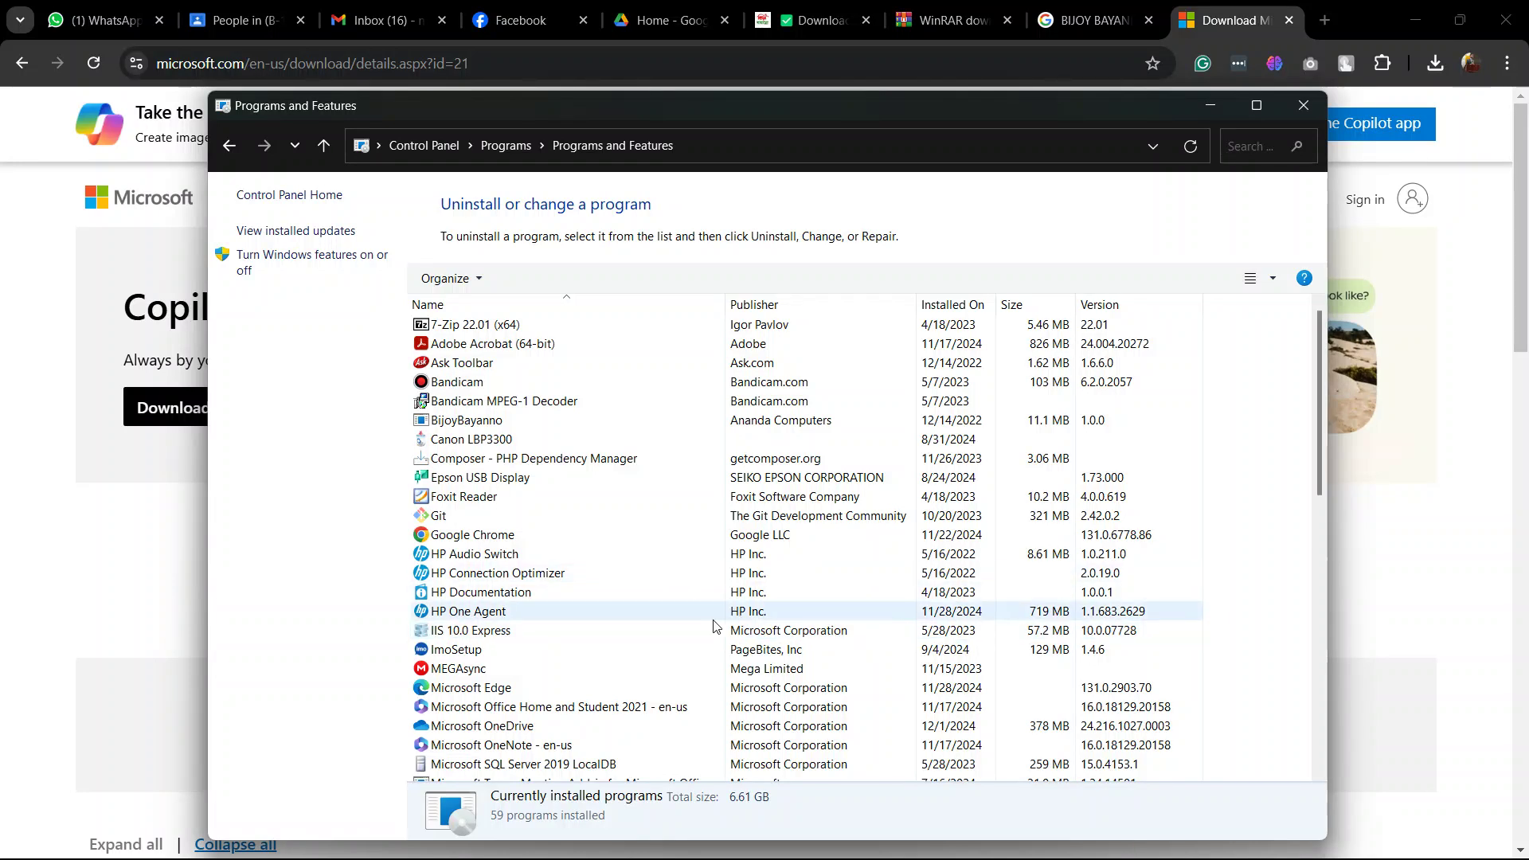
{"action": "left_click", "coordinate": [520, 422]}
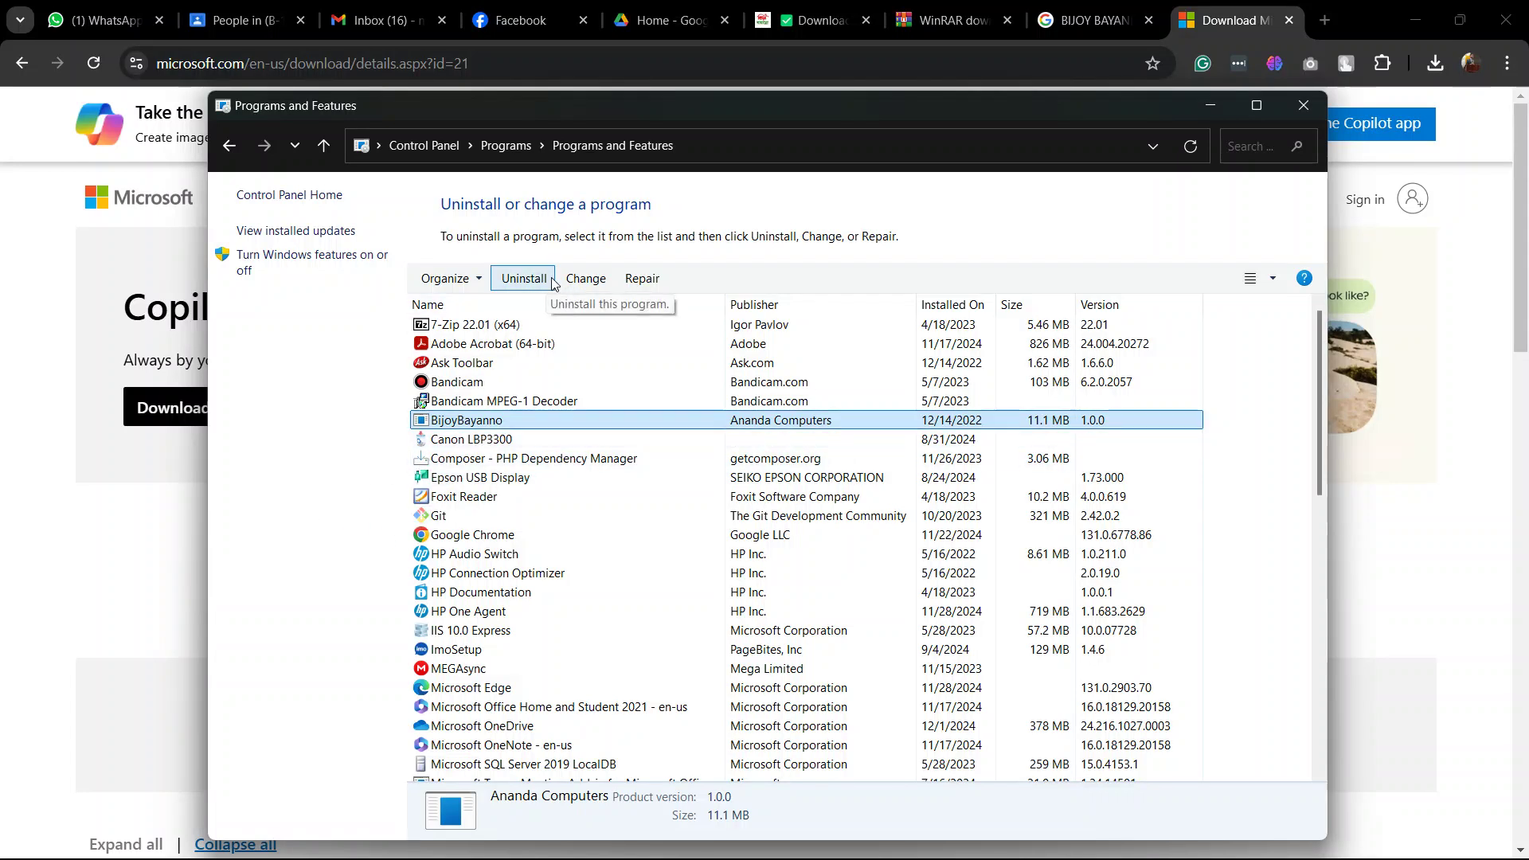
{"action": "left_click", "coordinate": [1304, 107]}
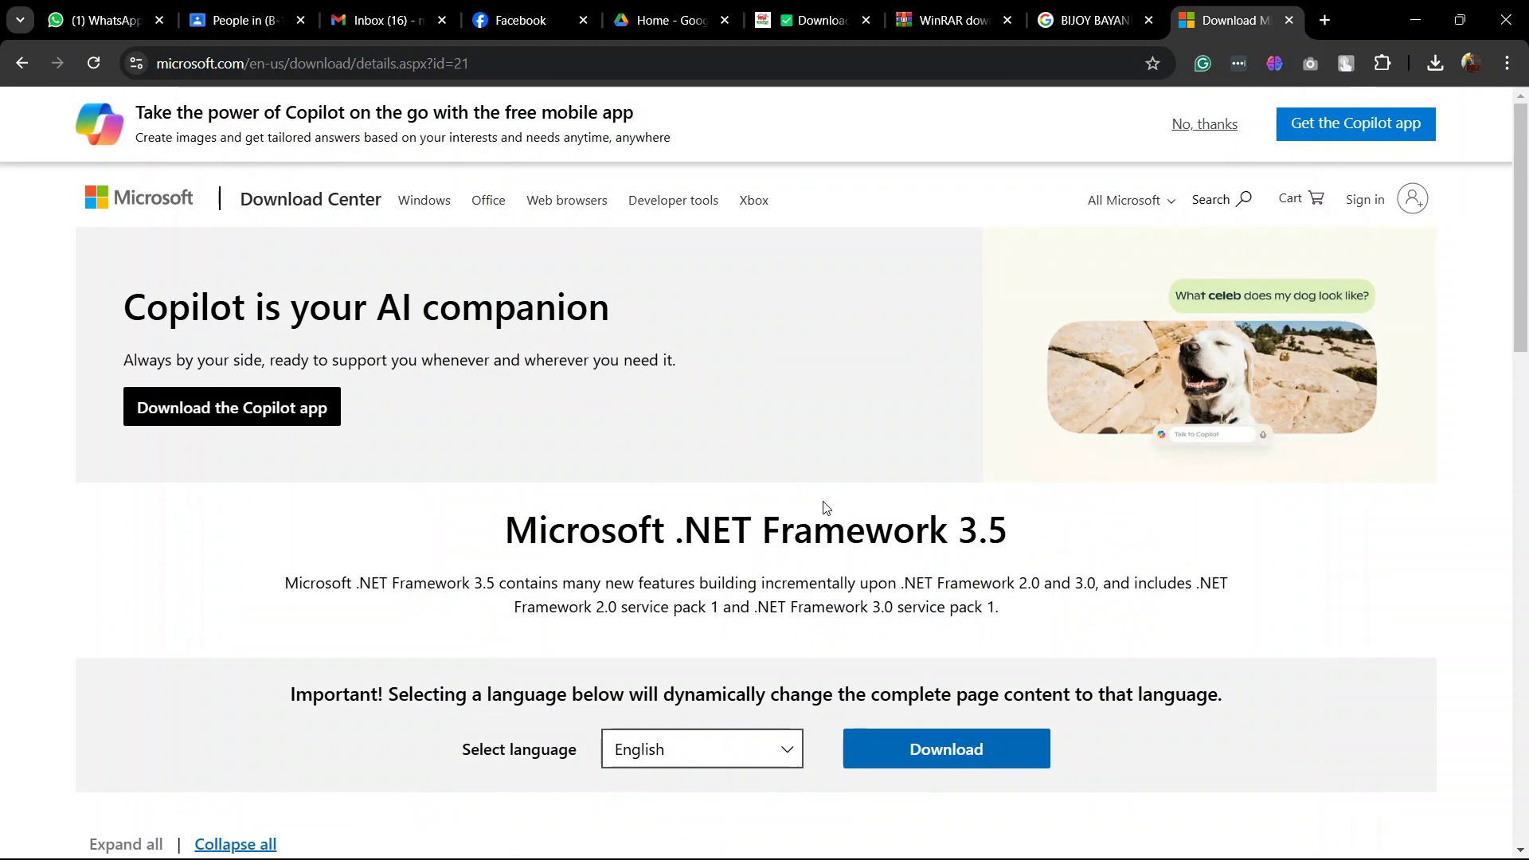
- Search Windows for BIJ and launch the BijoyBayanno app
{"action": "left_click", "coordinate": [514, 838]}
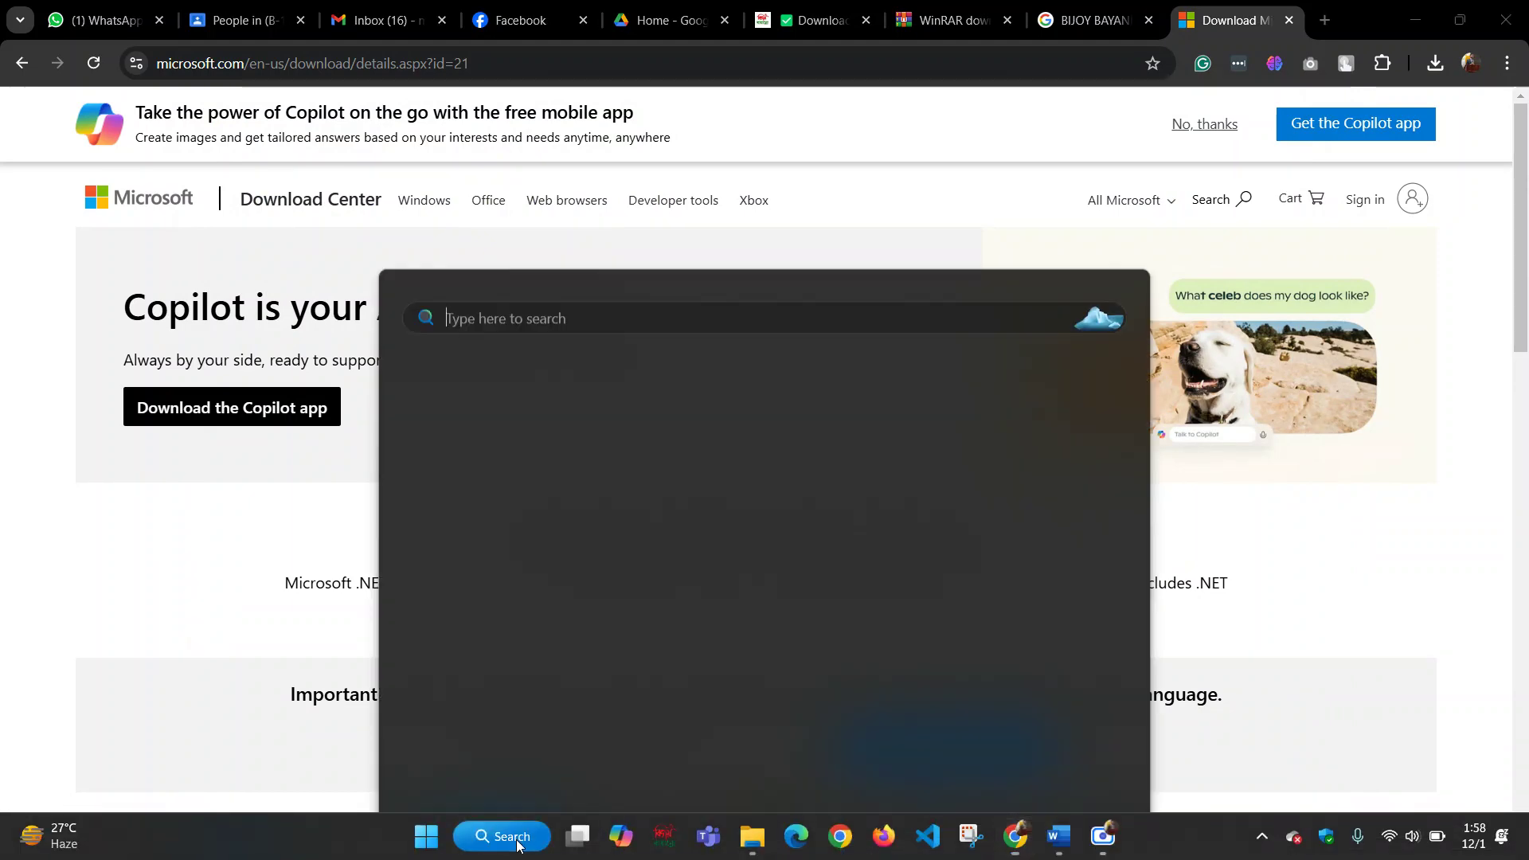
{"action": "type", "text": "BIJ"}
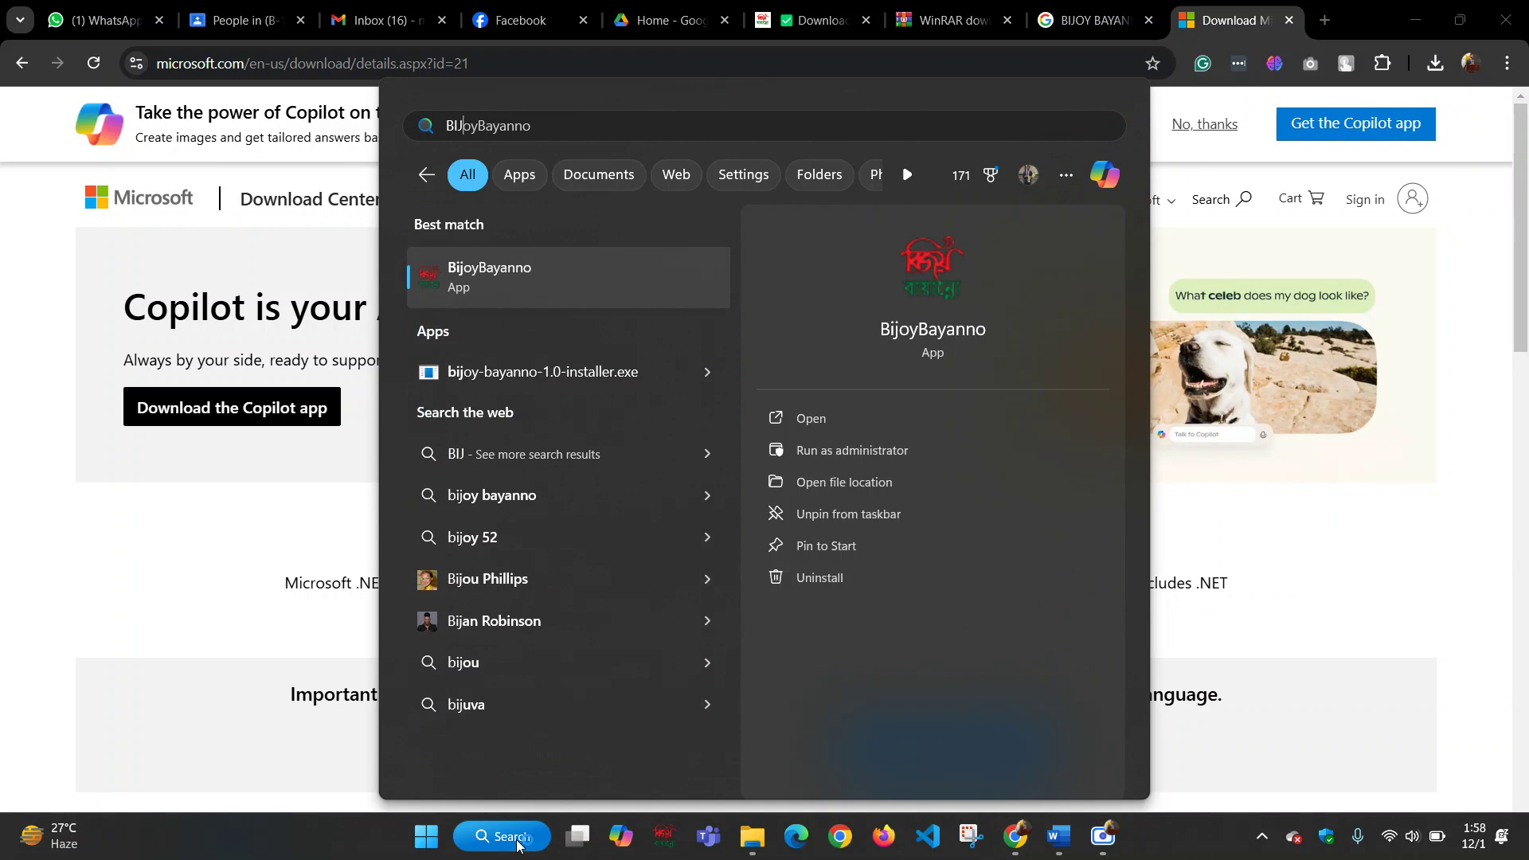
{"action": "key", "text": "Return"}
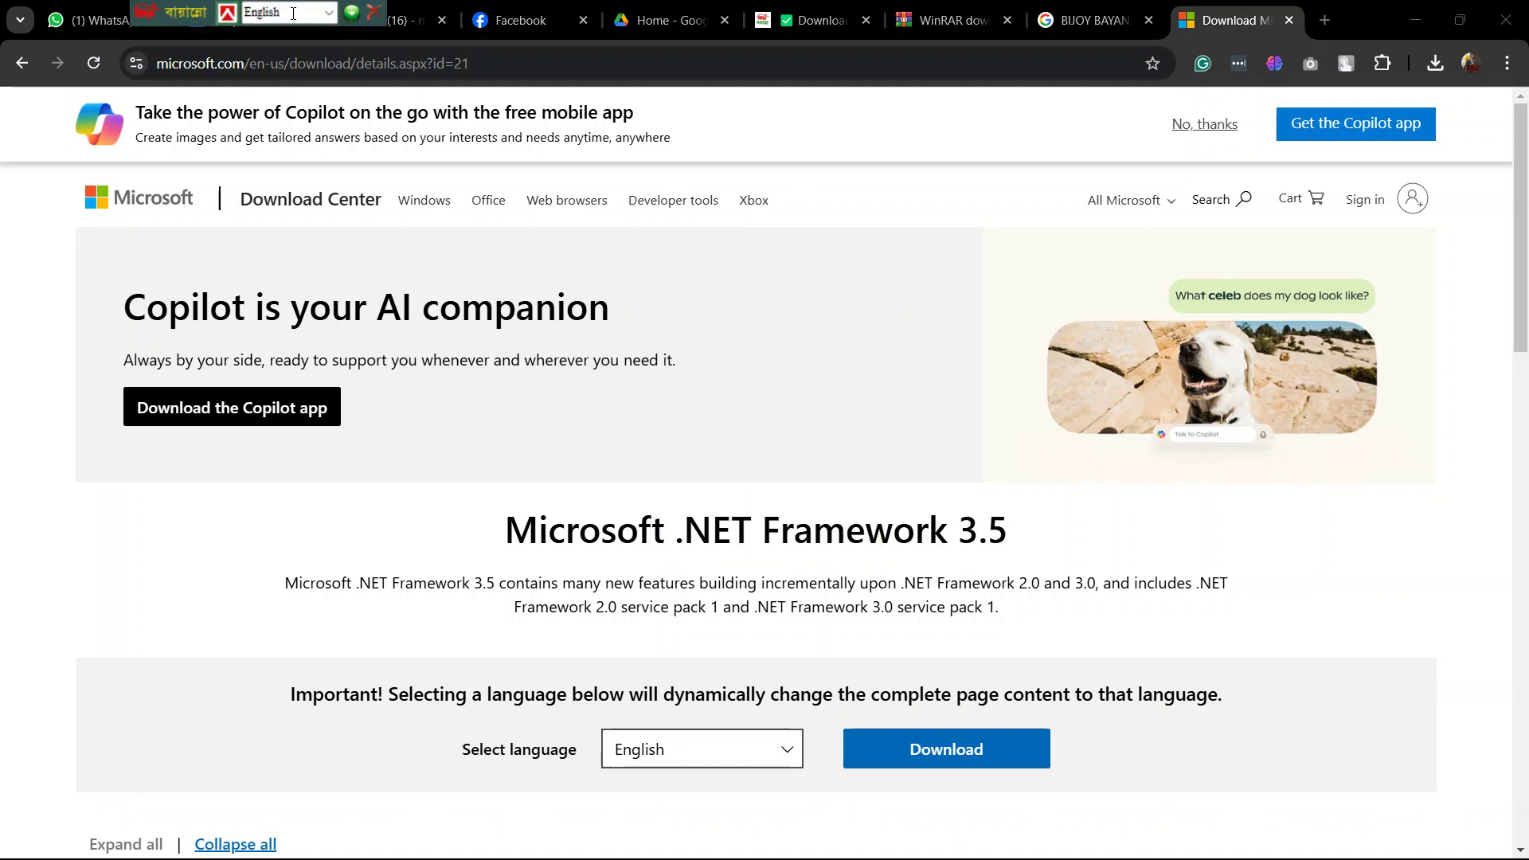
- Move the floating Bijoy Bayanno bar from over the first browser tabs to over the last ones
{"action": "mouse_move", "coordinate": [1421, 849]}
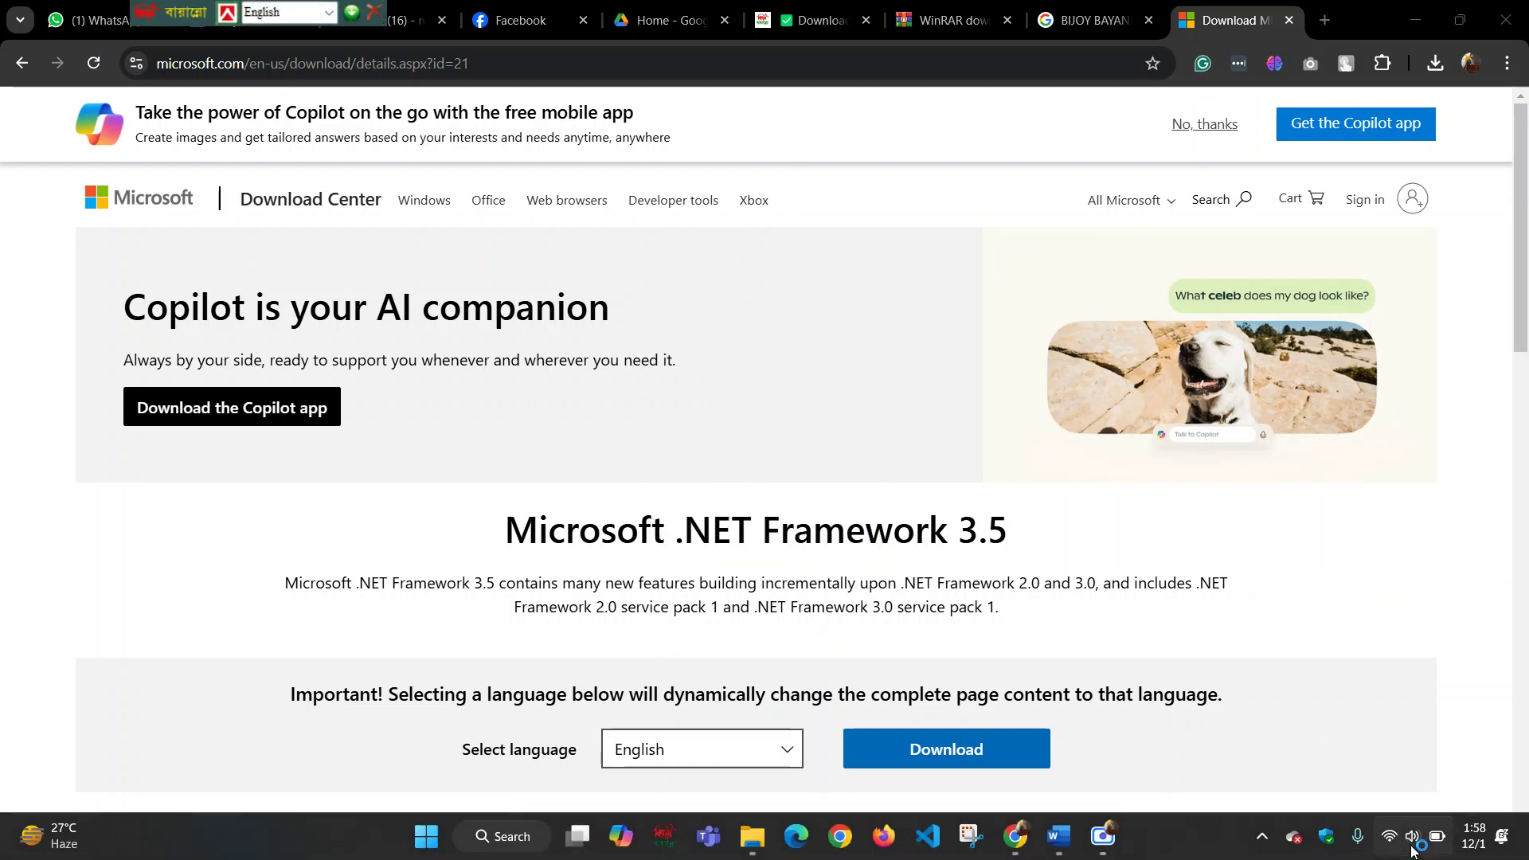
{"action": "left_click", "coordinate": [1263, 838]}
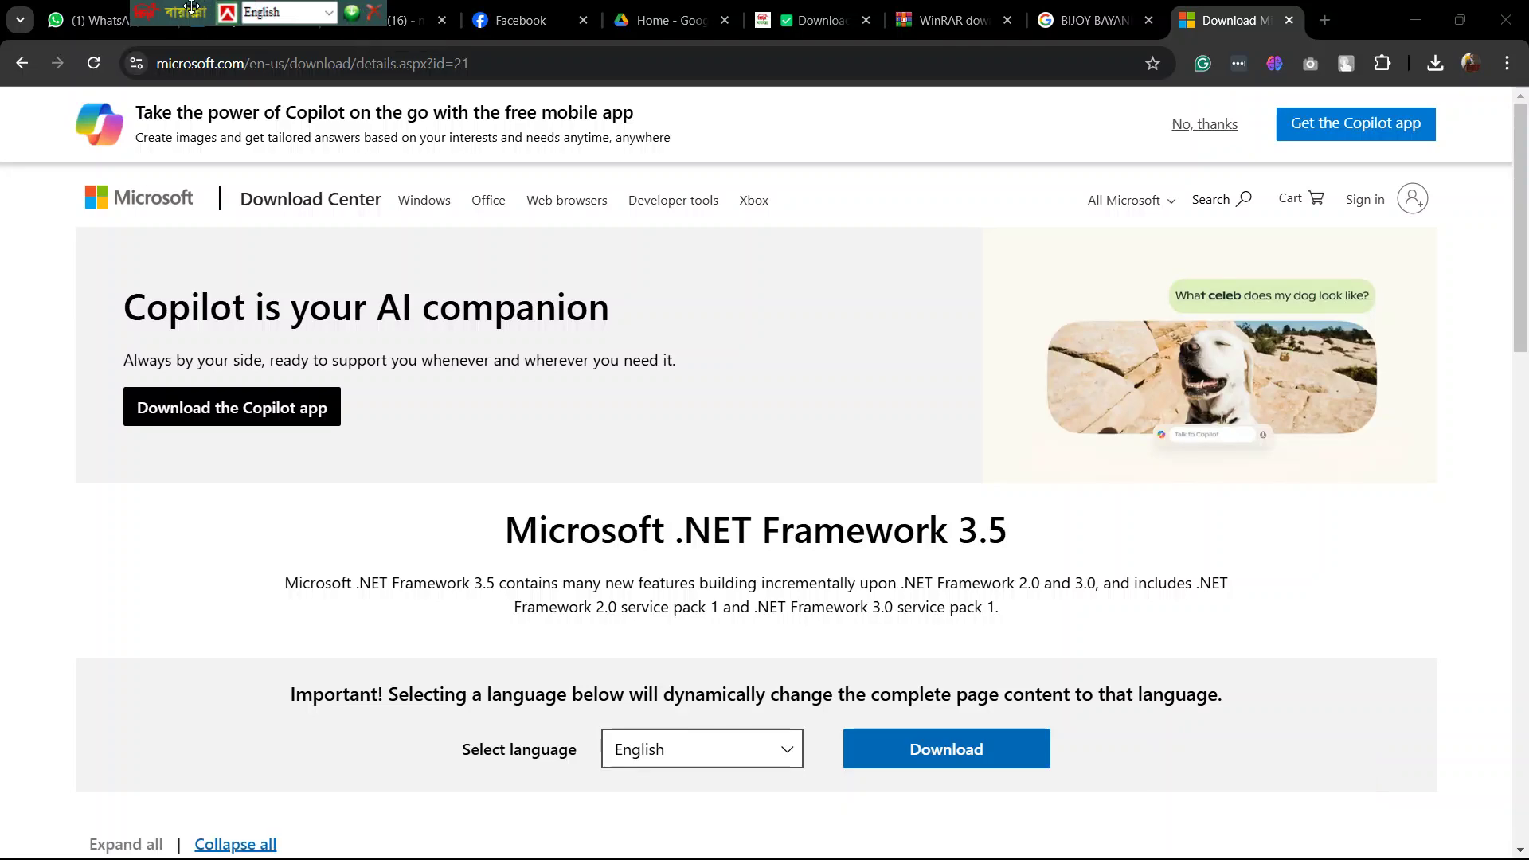
{"action": "left_click_drag", "start_coordinate": [193, 7], "coordinate": [599, 13]}
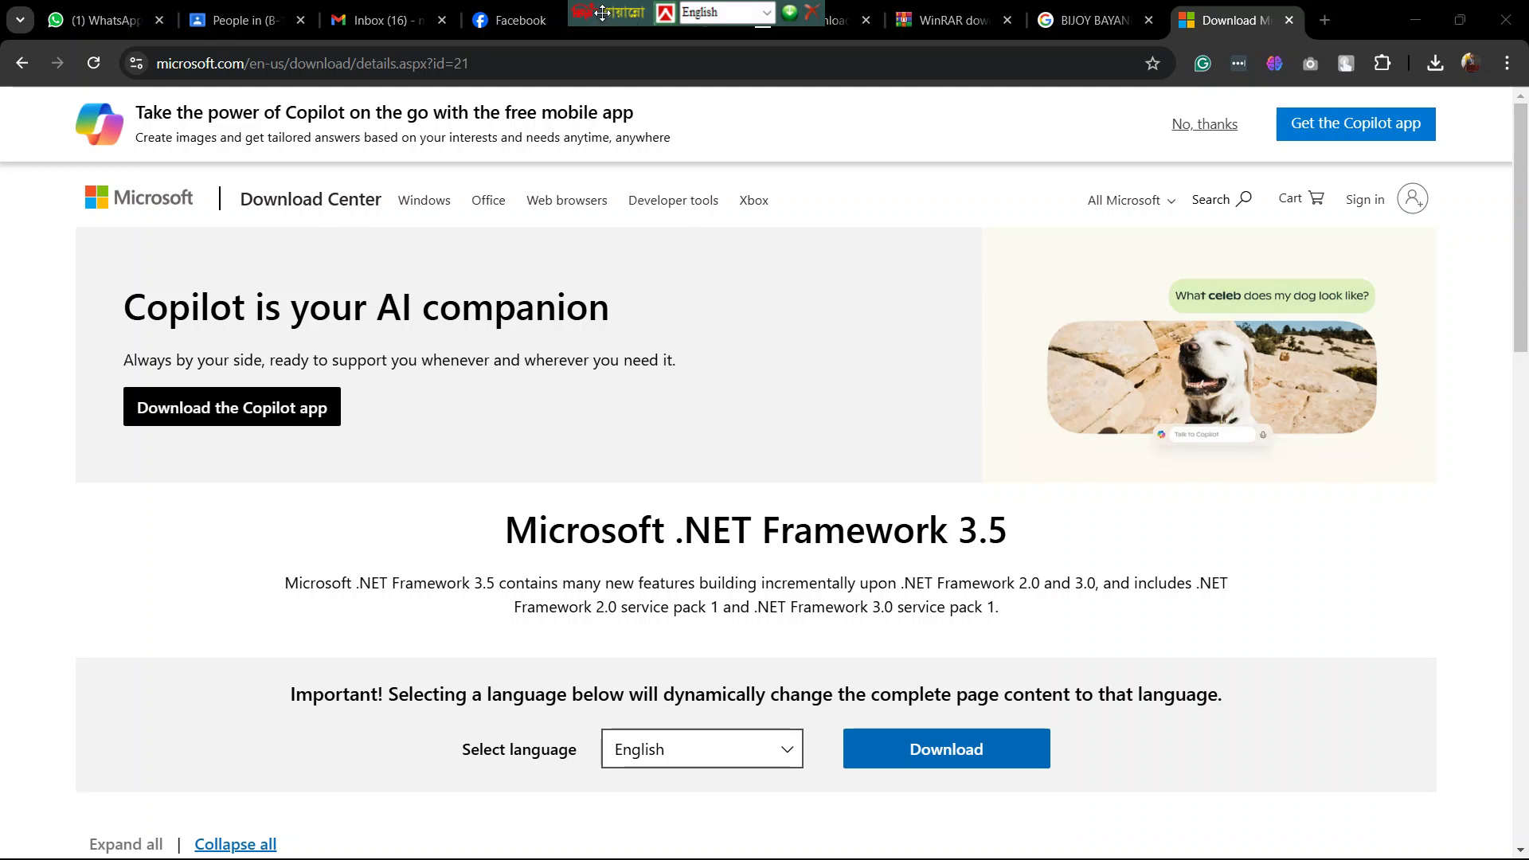
{"action": "left_click_drag", "start_coordinate": [603, 13], "coordinate": [1041, 408]}
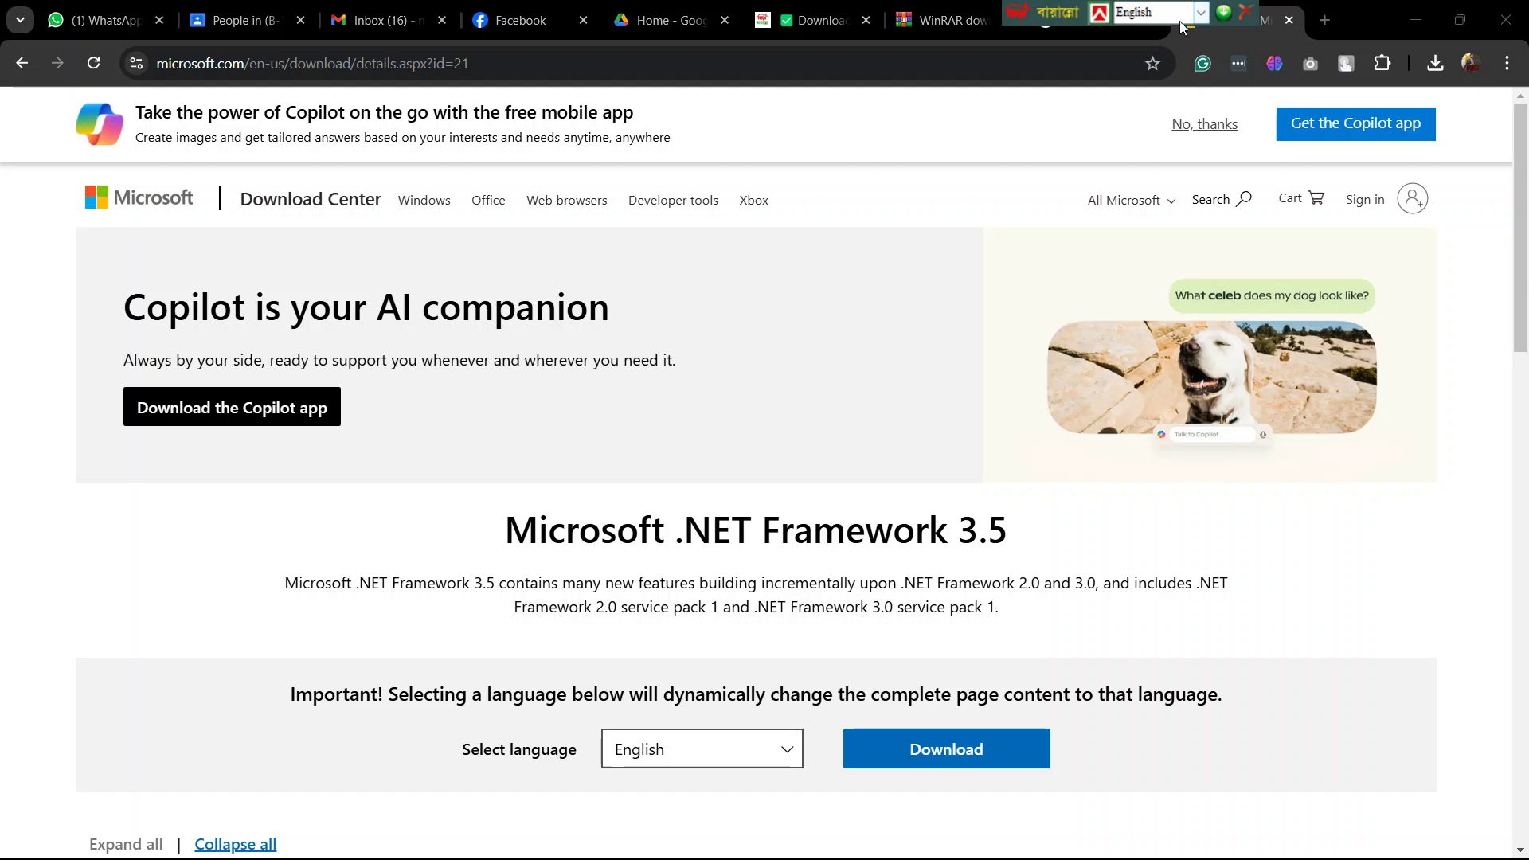
- Minimize the Bijoy Bayanno bar to the system tray and restore it with Show as Topbar
{"action": "left_click", "coordinate": [1227, 17]}
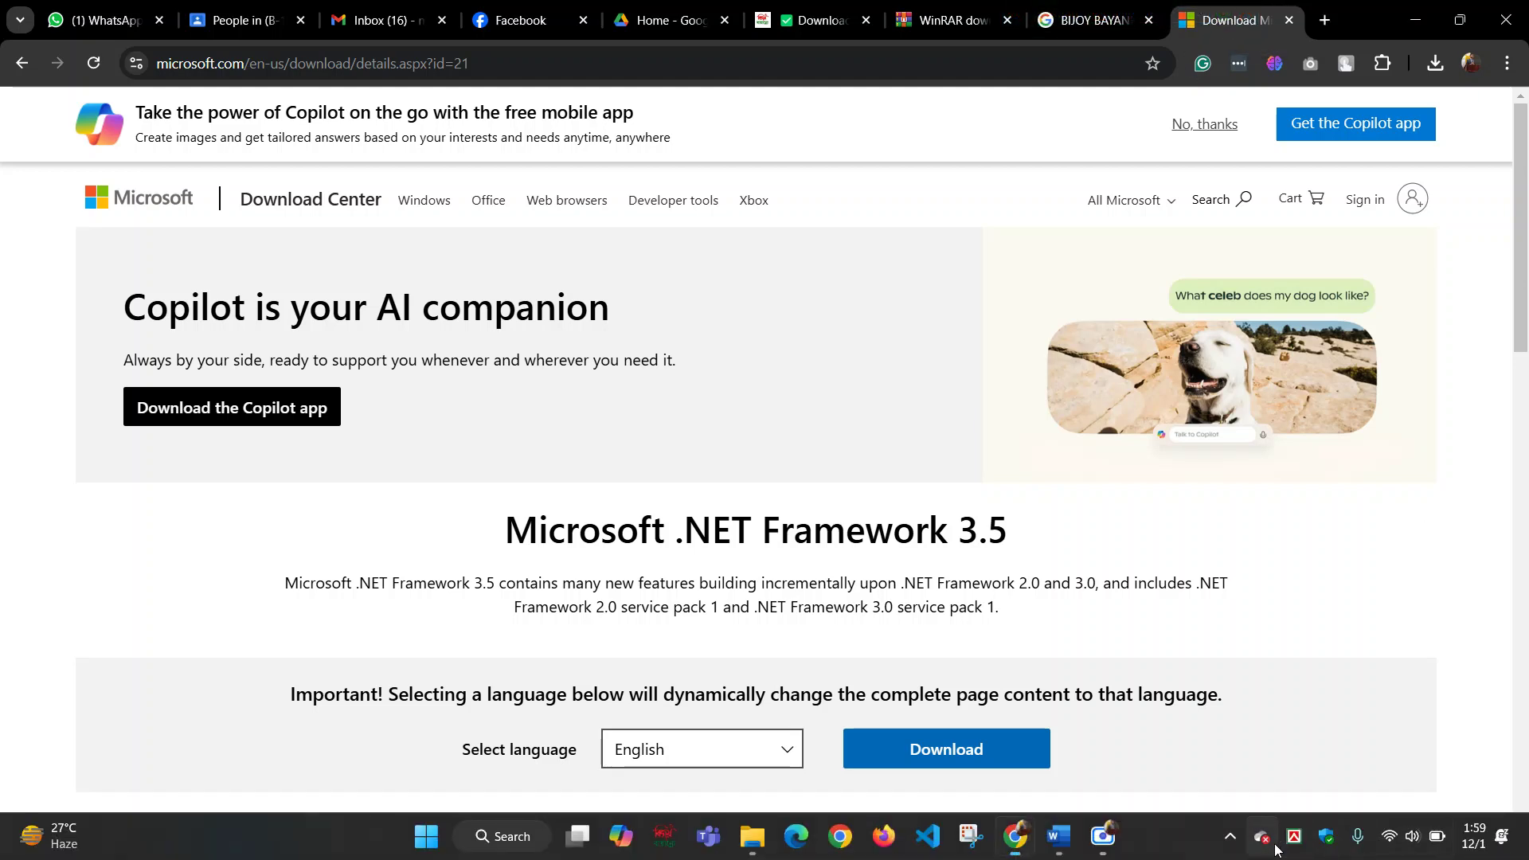
{"action": "left_click", "coordinate": [1263, 845]}
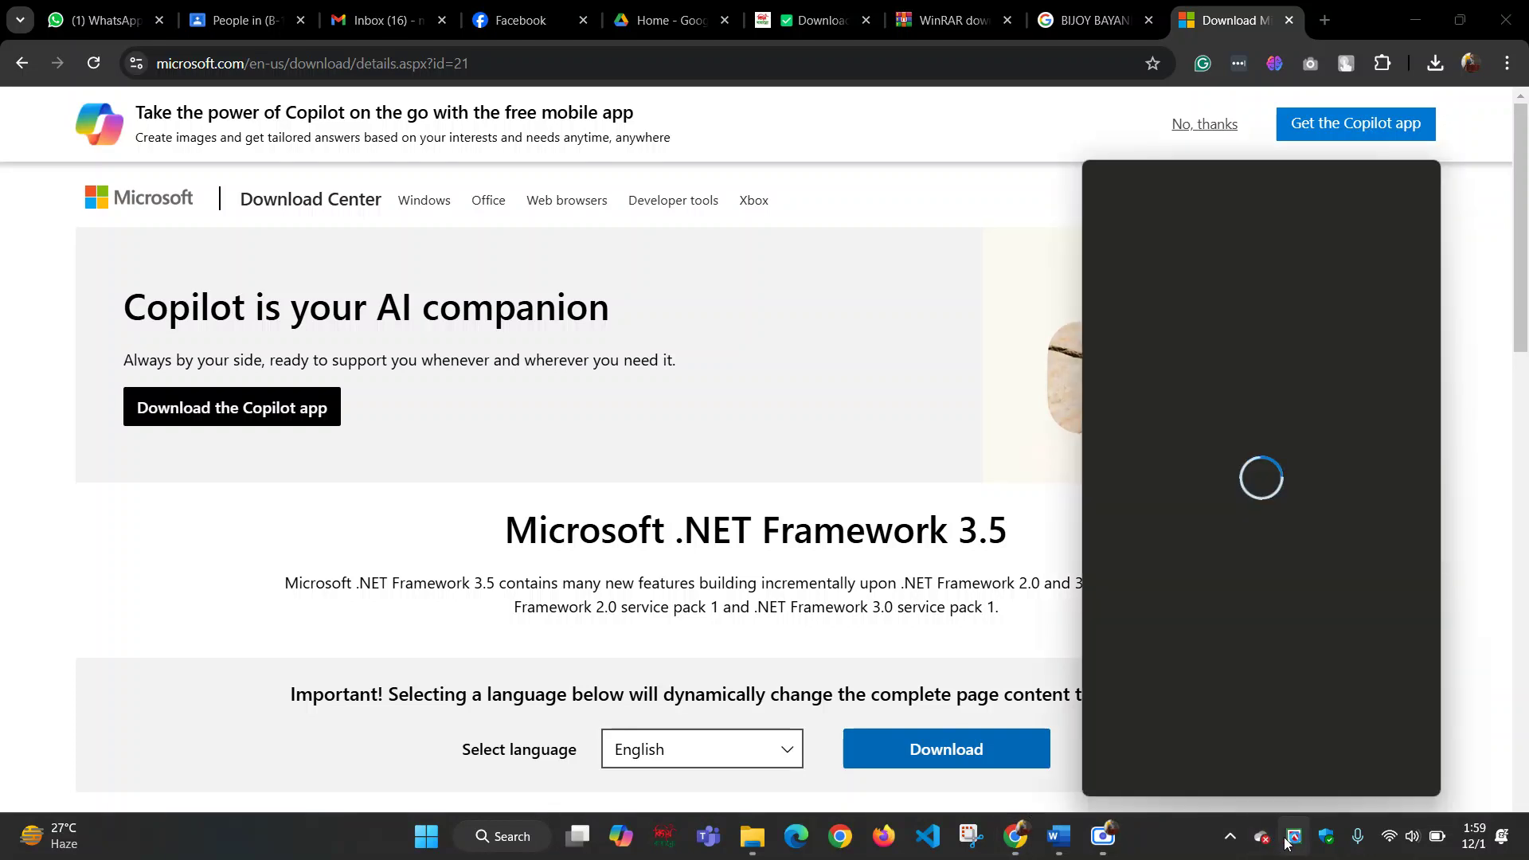
{"action": "left_click", "coordinate": [1295, 840]}
{"action": "left_click", "coordinate": [1299, 846]}
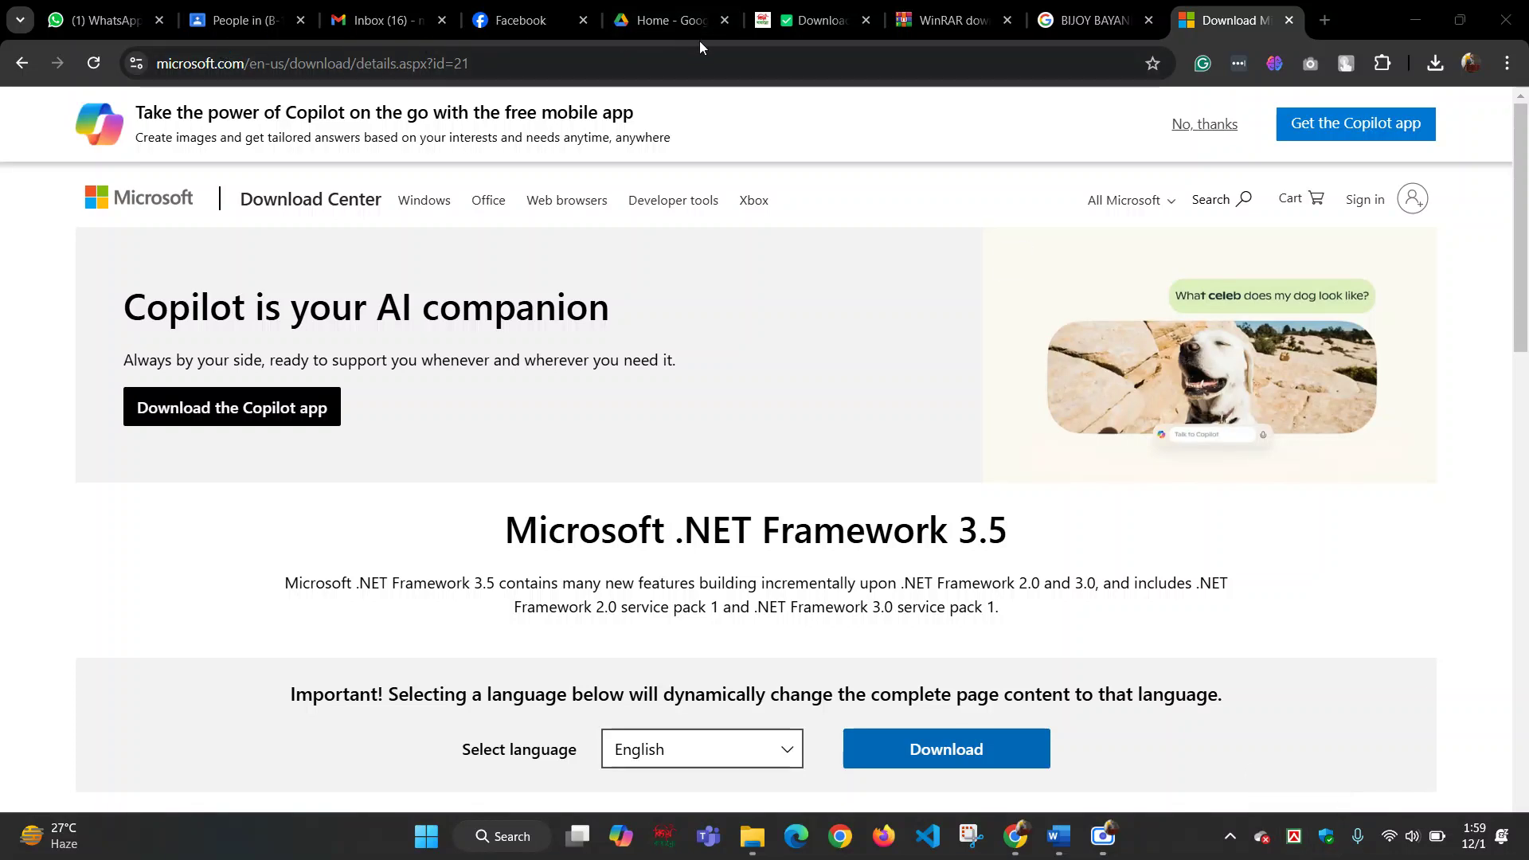
{"action": "right_click", "coordinate": [1295, 837]}
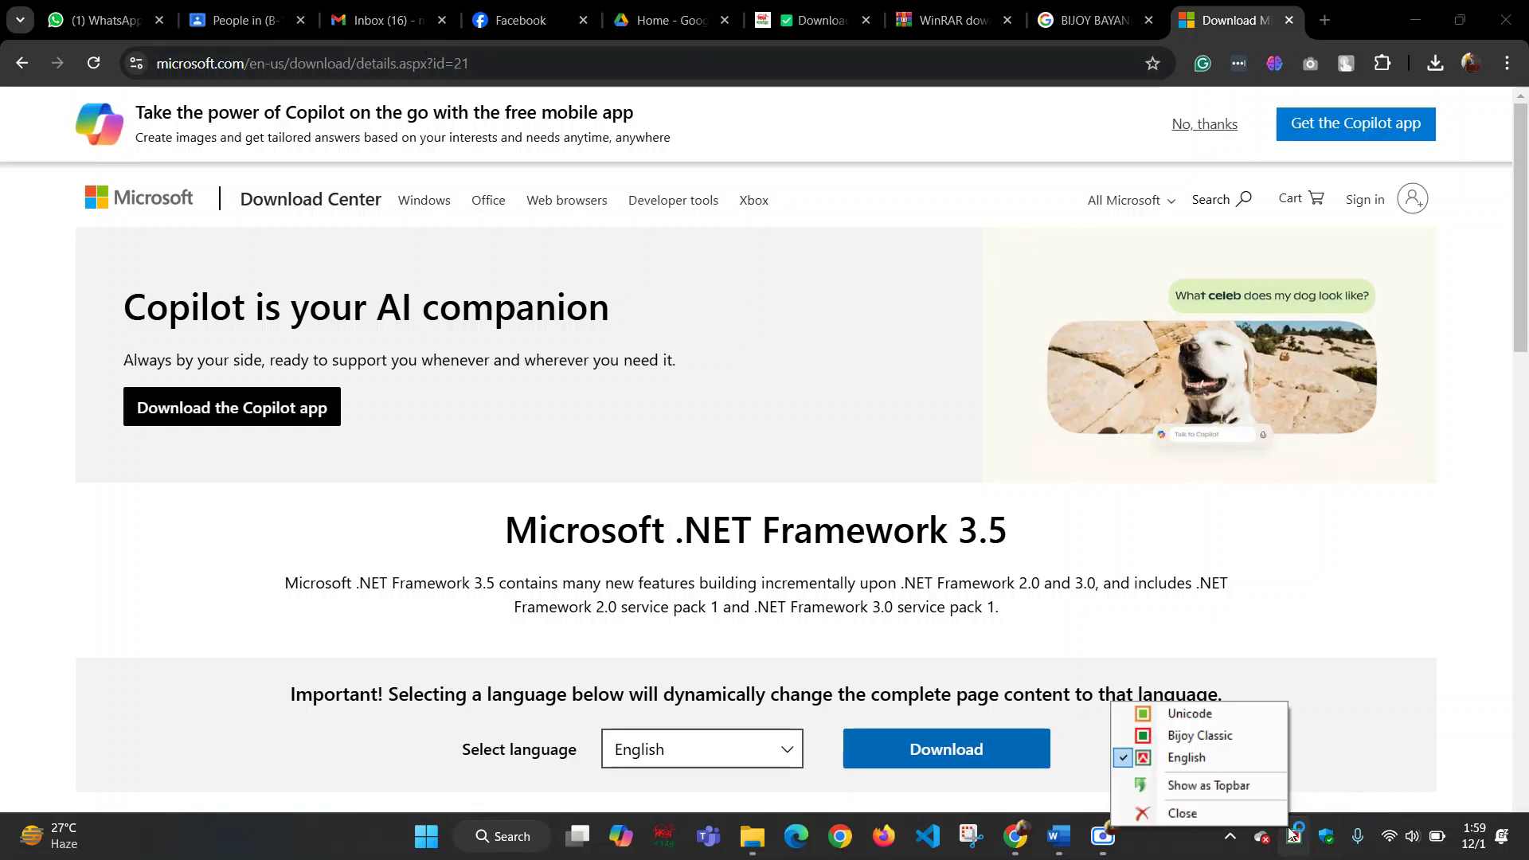
{"action": "left_click", "coordinate": [1211, 789]}
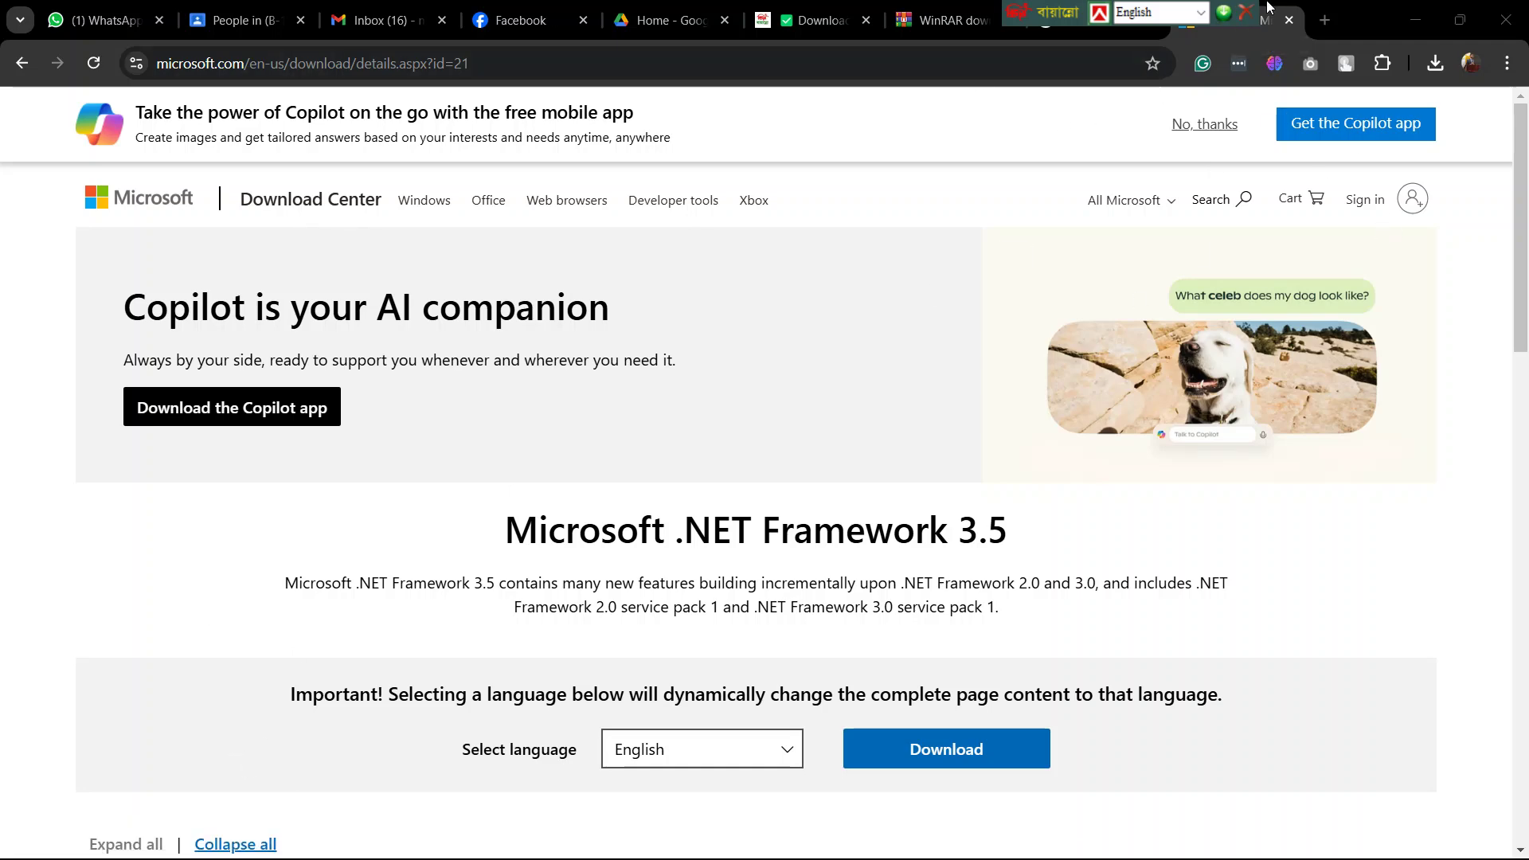
- View the hidden system tray icons and shift the Bijoy Bayanno bar slightly closer to the browser's window controls
{"action": "mouse_move", "coordinate": [1273, 825]}
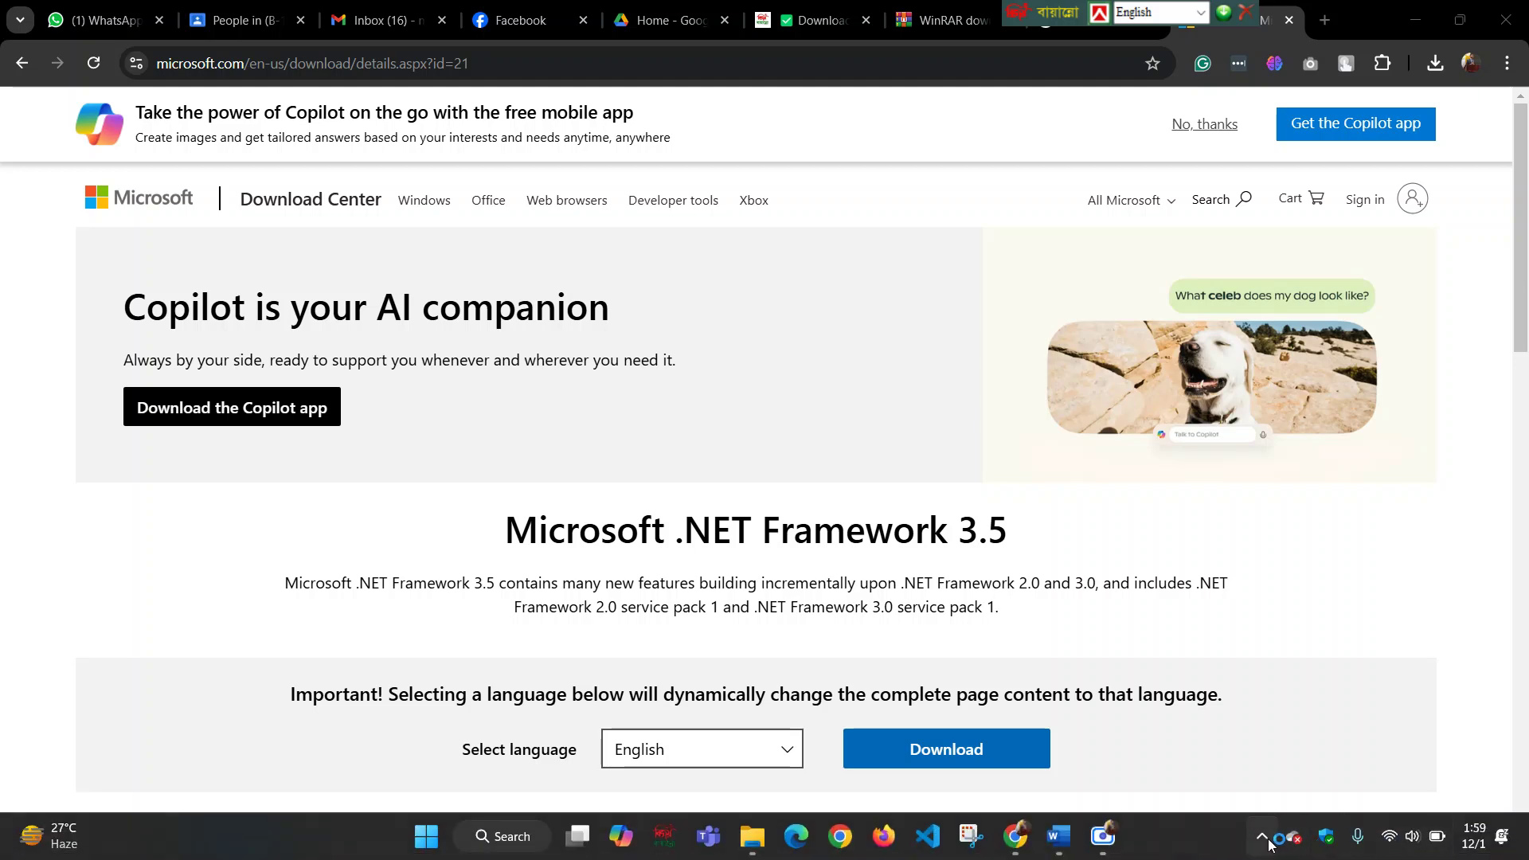
{"action": "left_click", "coordinate": [1263, 836]}
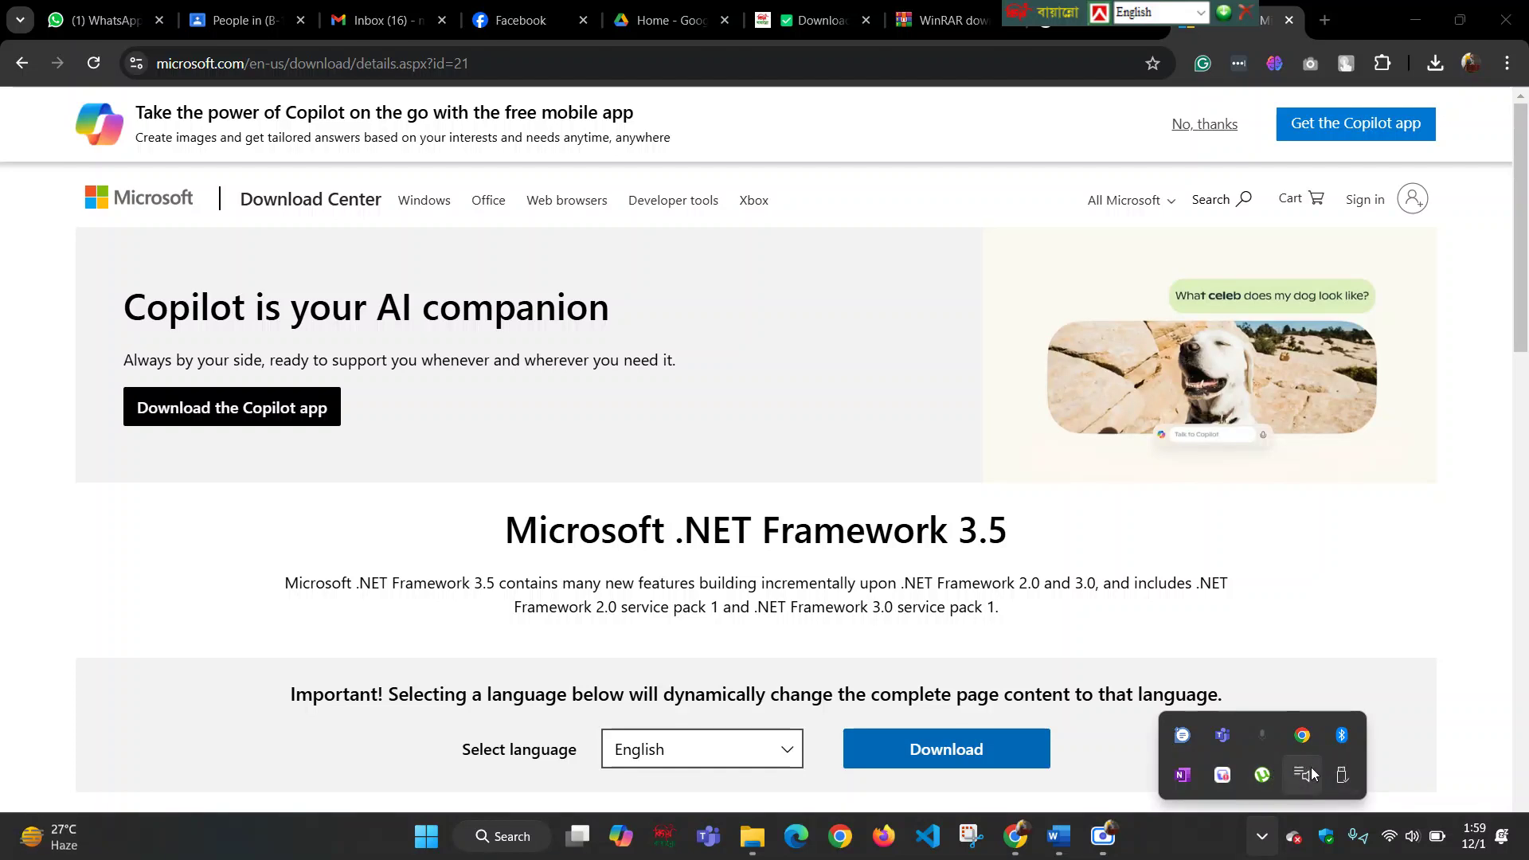
{"action": "left_click_drag", "start_coordinate": [1051, 8], "coordinate": [1126, 8]}
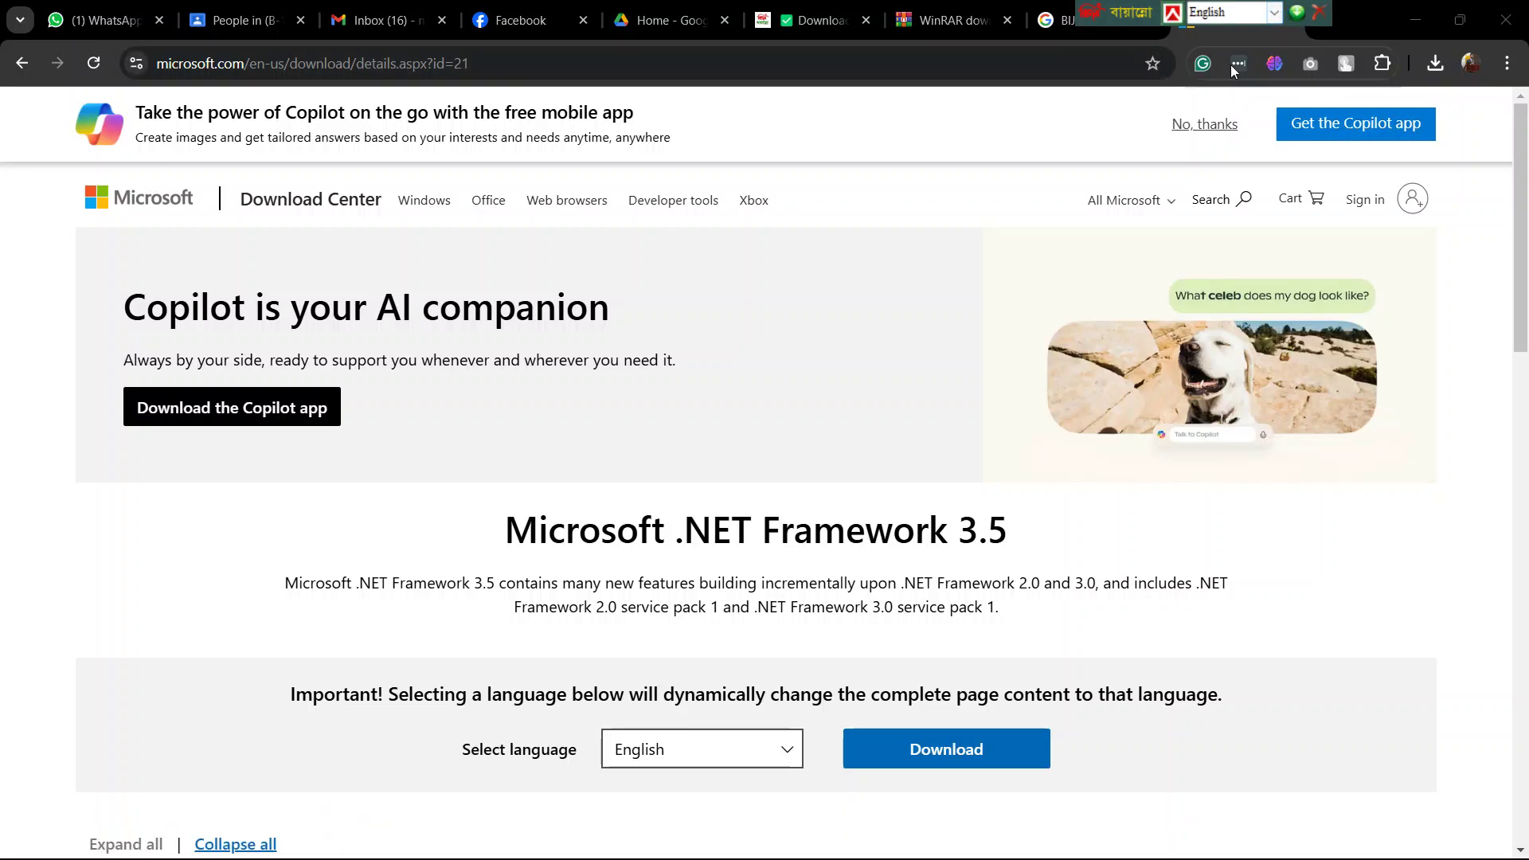
- Switch to Word and start a numbered list in the blank document with the first item SOFTWARE INSTALL
{"action": "left_click", "coordinate": [1059, 834]}
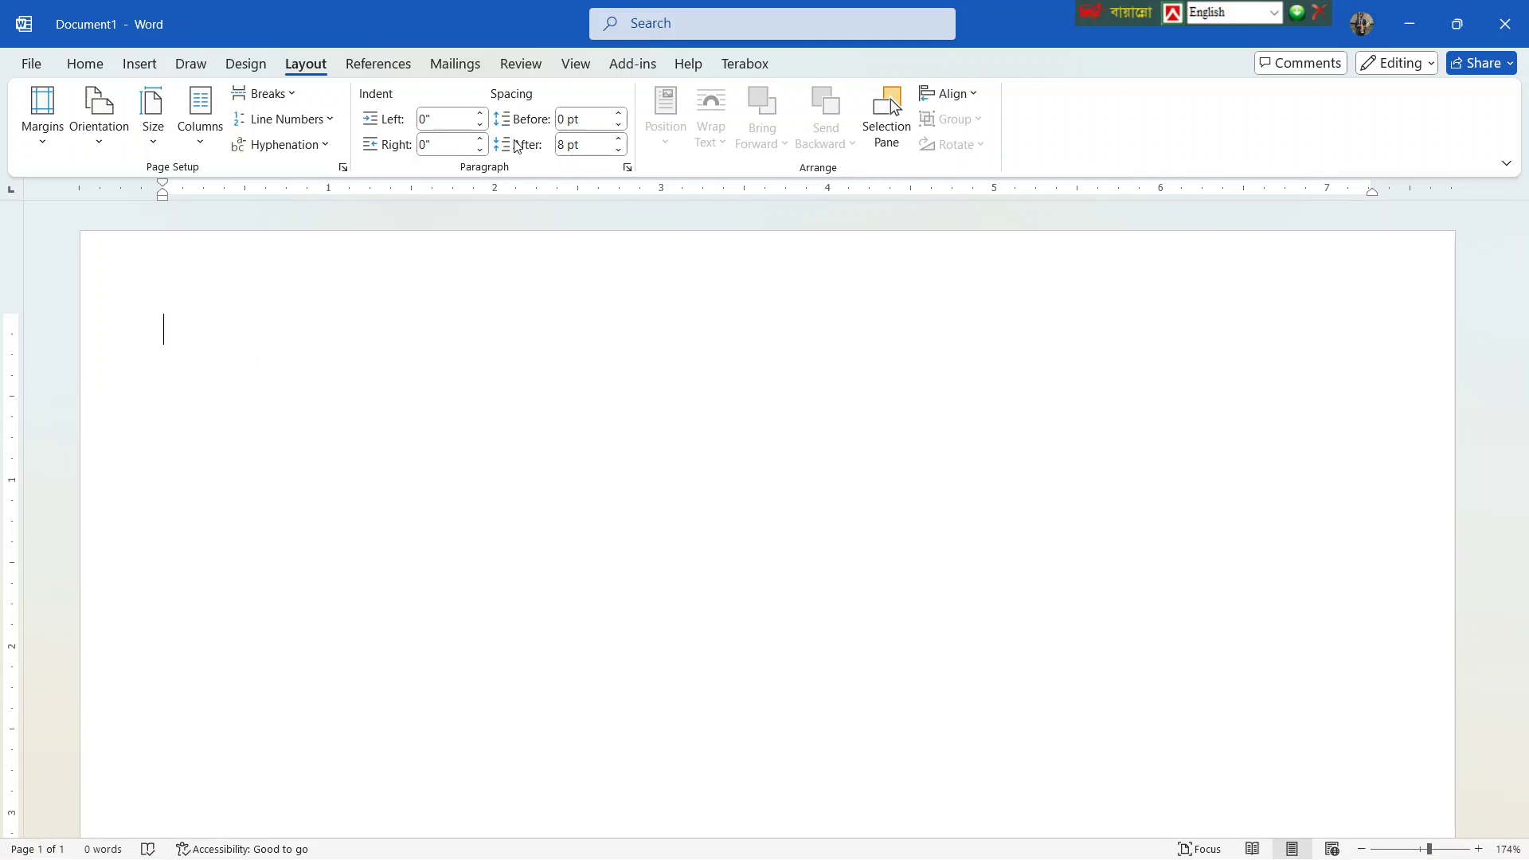
{"action": "left_click", "coordinate": [83, 65]}
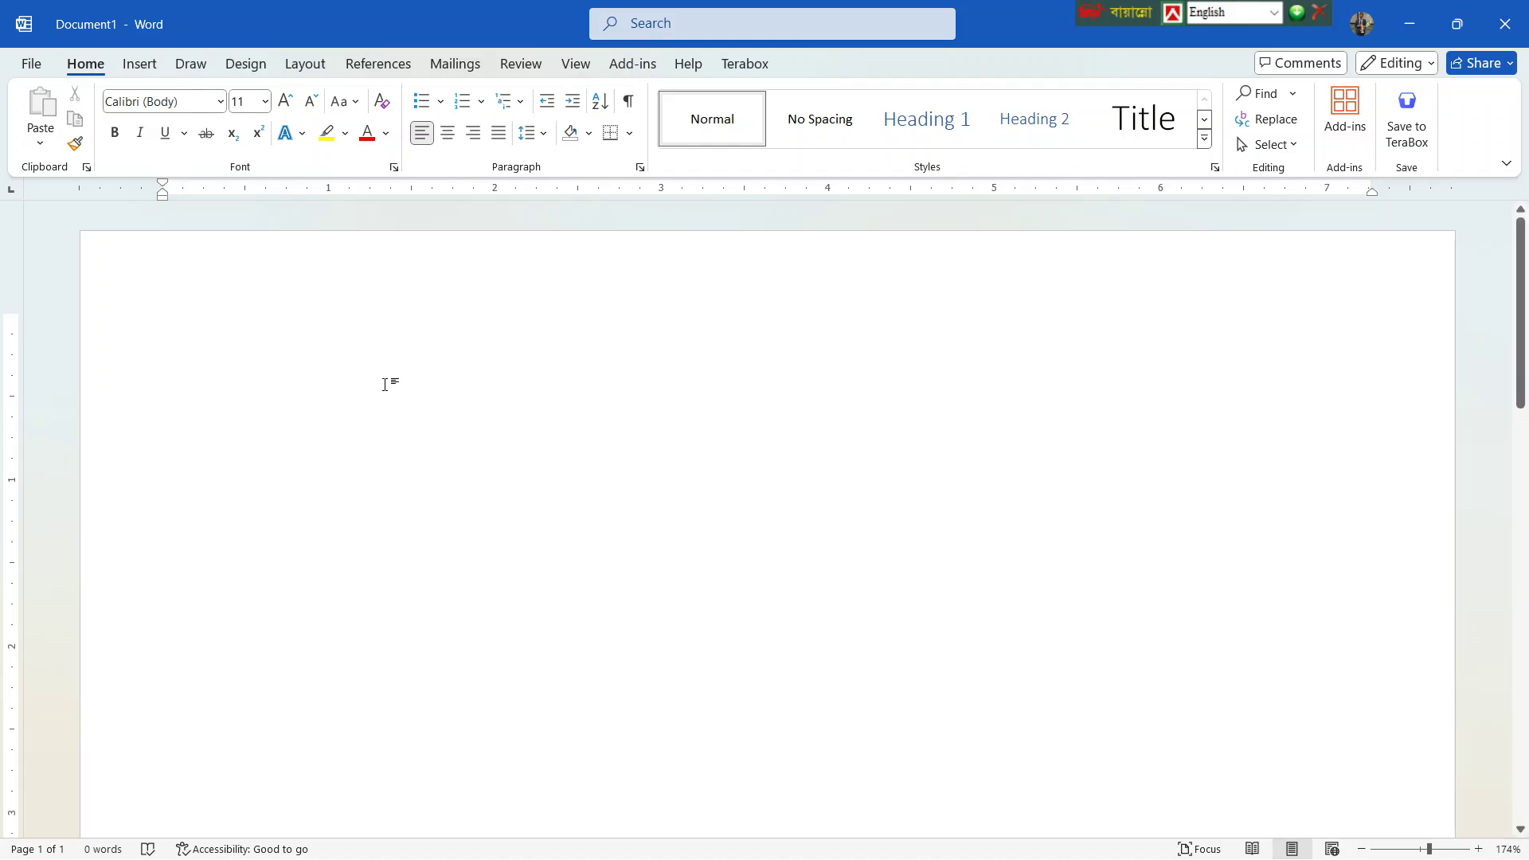
{"action": "type", "text": "1) "}
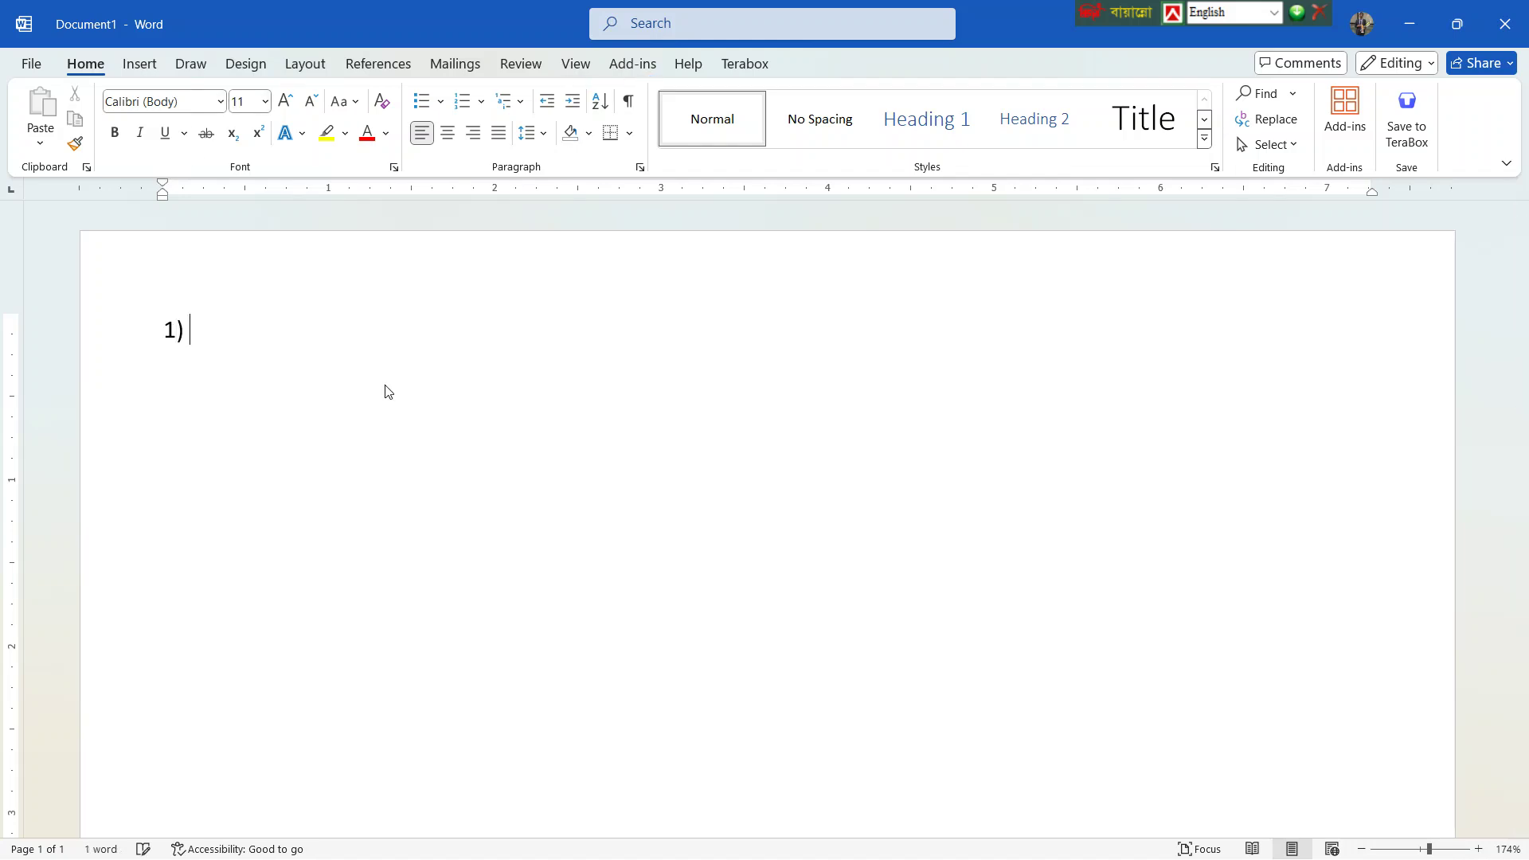
{"action": "type", "text": "sOF"}
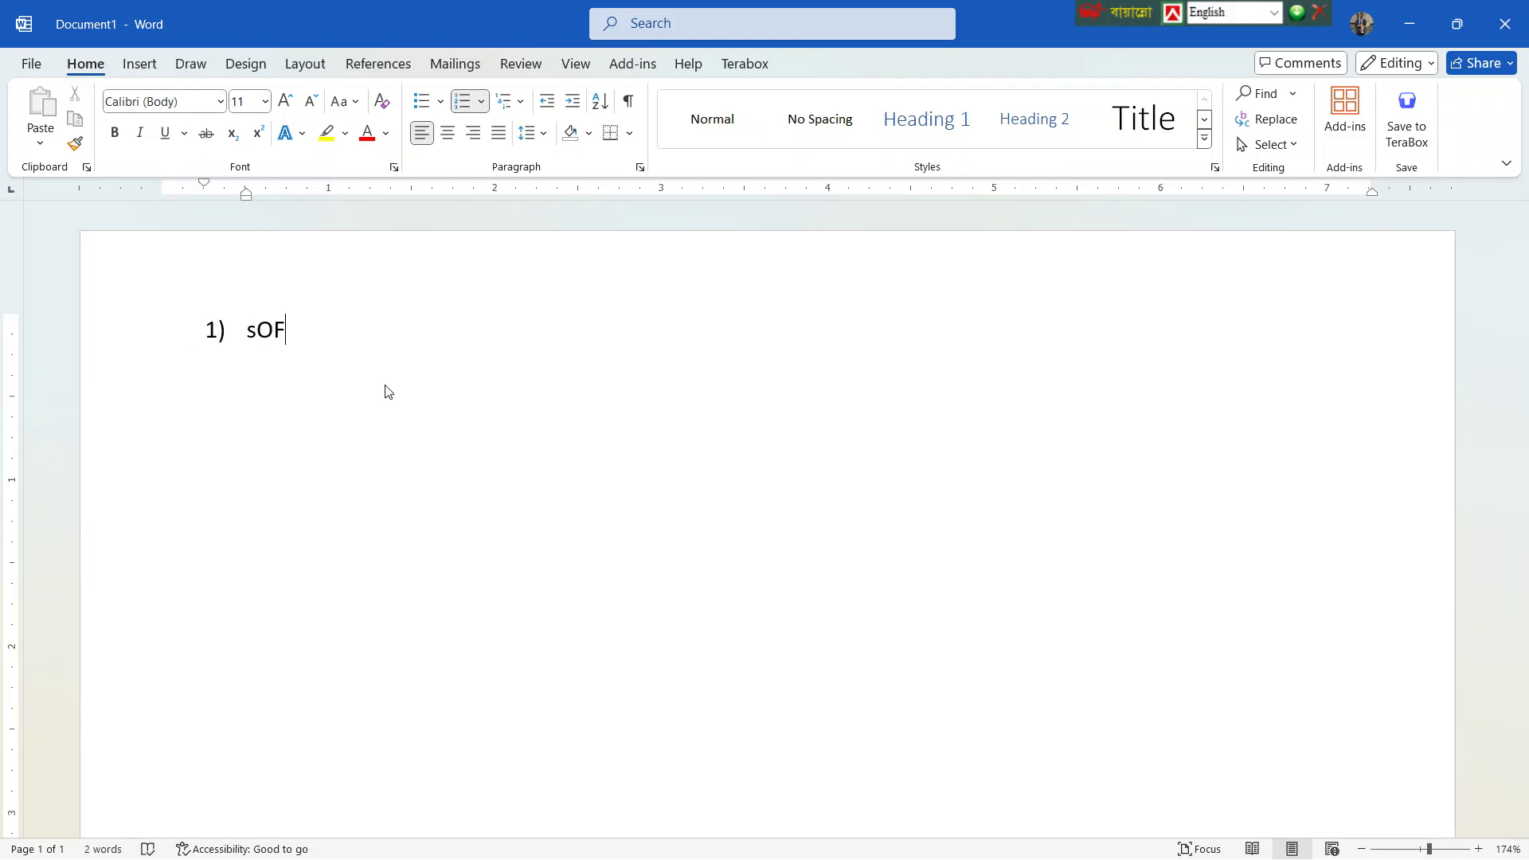
{"action": "key", "text": "BackSpace"}
{"action": "key", "text": "BackSpace"}
{"action": "key", "text": "BackSpace"}
{"action": "type", "text": "SOFTWAR"}
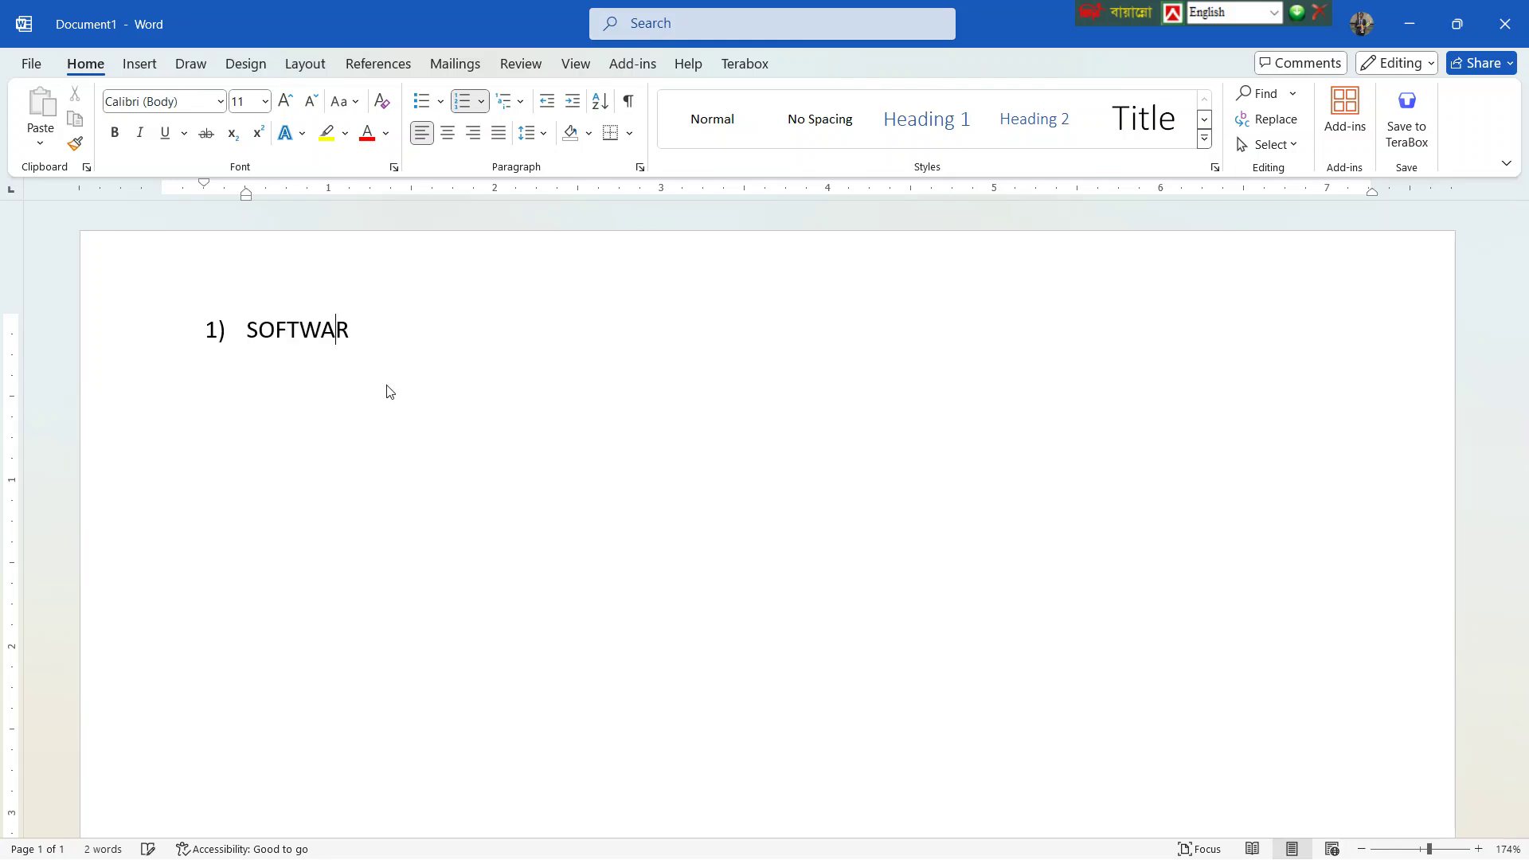
{"action": "type", "text": "E INSTALL"}
{"action": "key", "text": "Return"}
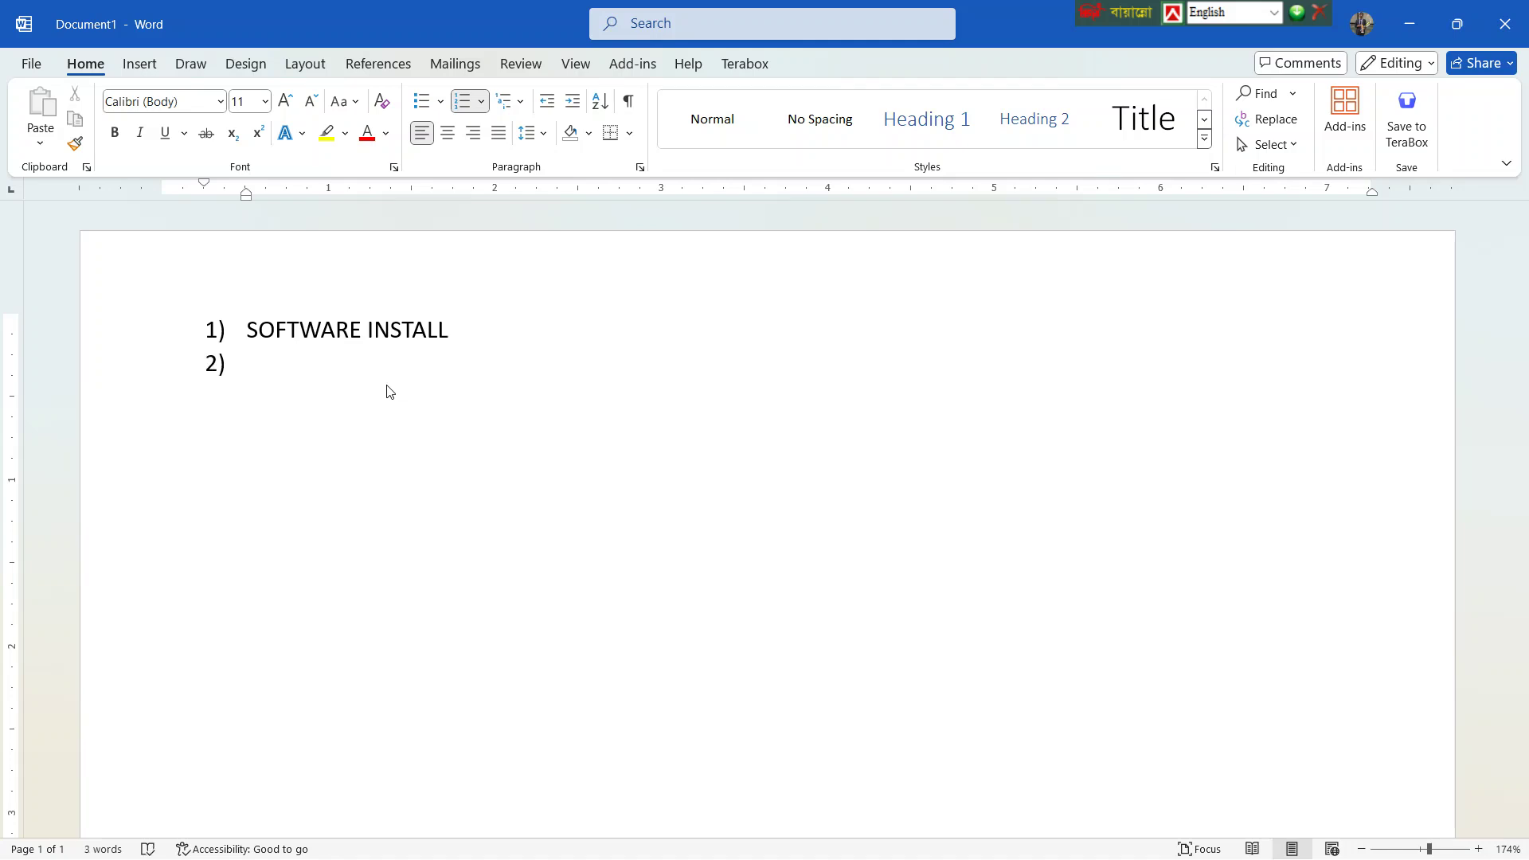
- Add OPEN and SETUP FONT : SUTTONNY MJ as the second and third items of the numbered list
{"action": "type", "text": "OPEN"}
{"action": "key", "text": "Return"}
{"action": "type", "text": "S"}
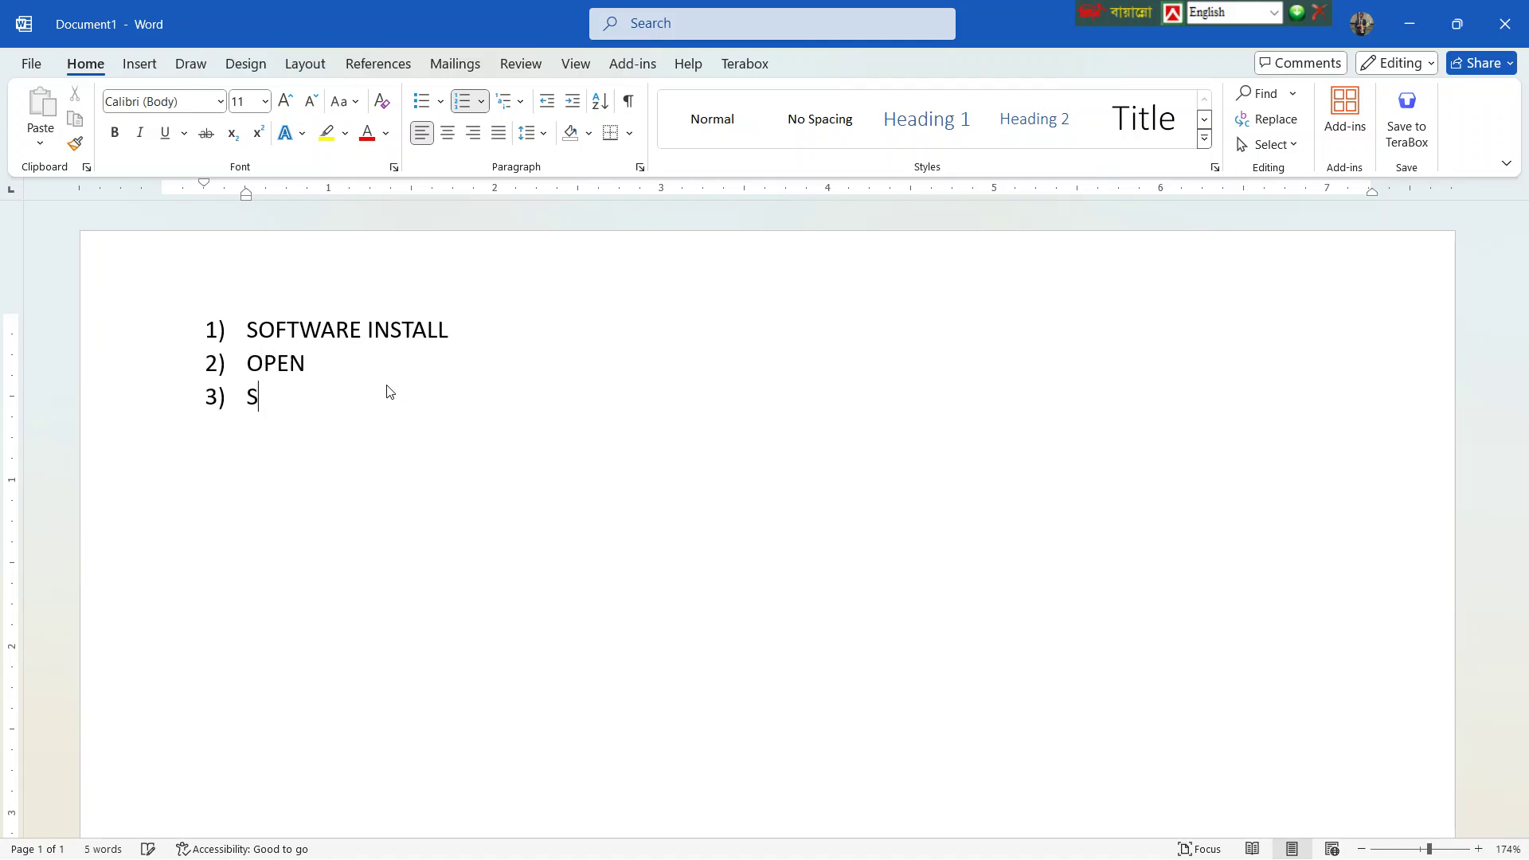
{"action": "type", "text": "ETUP FONT"}
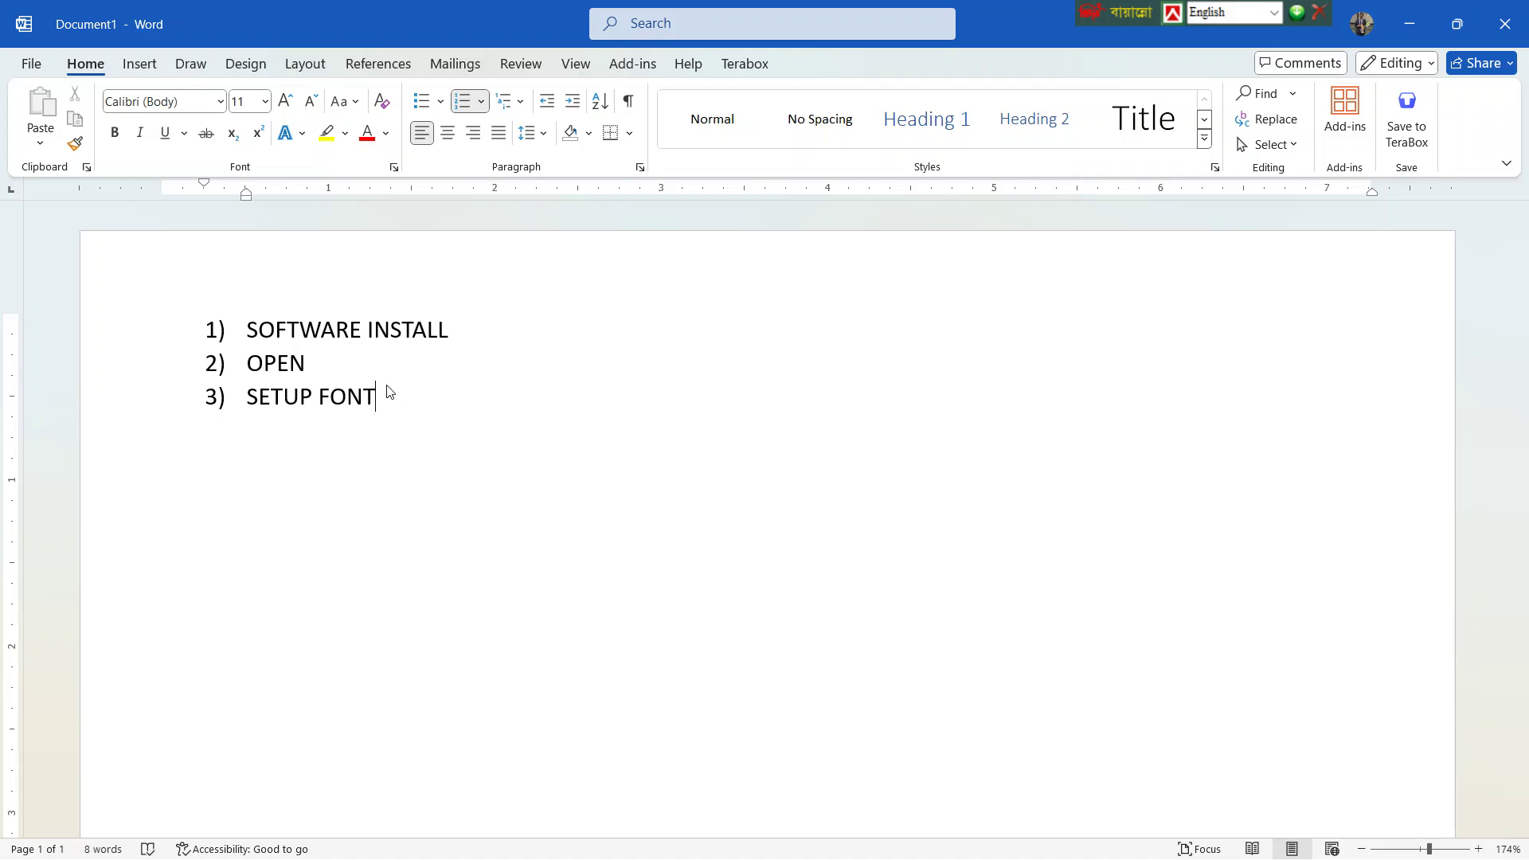
{"action": "type", "text": " :SUTTONNY MJ"}
{"action": "key", "text": "Return"}
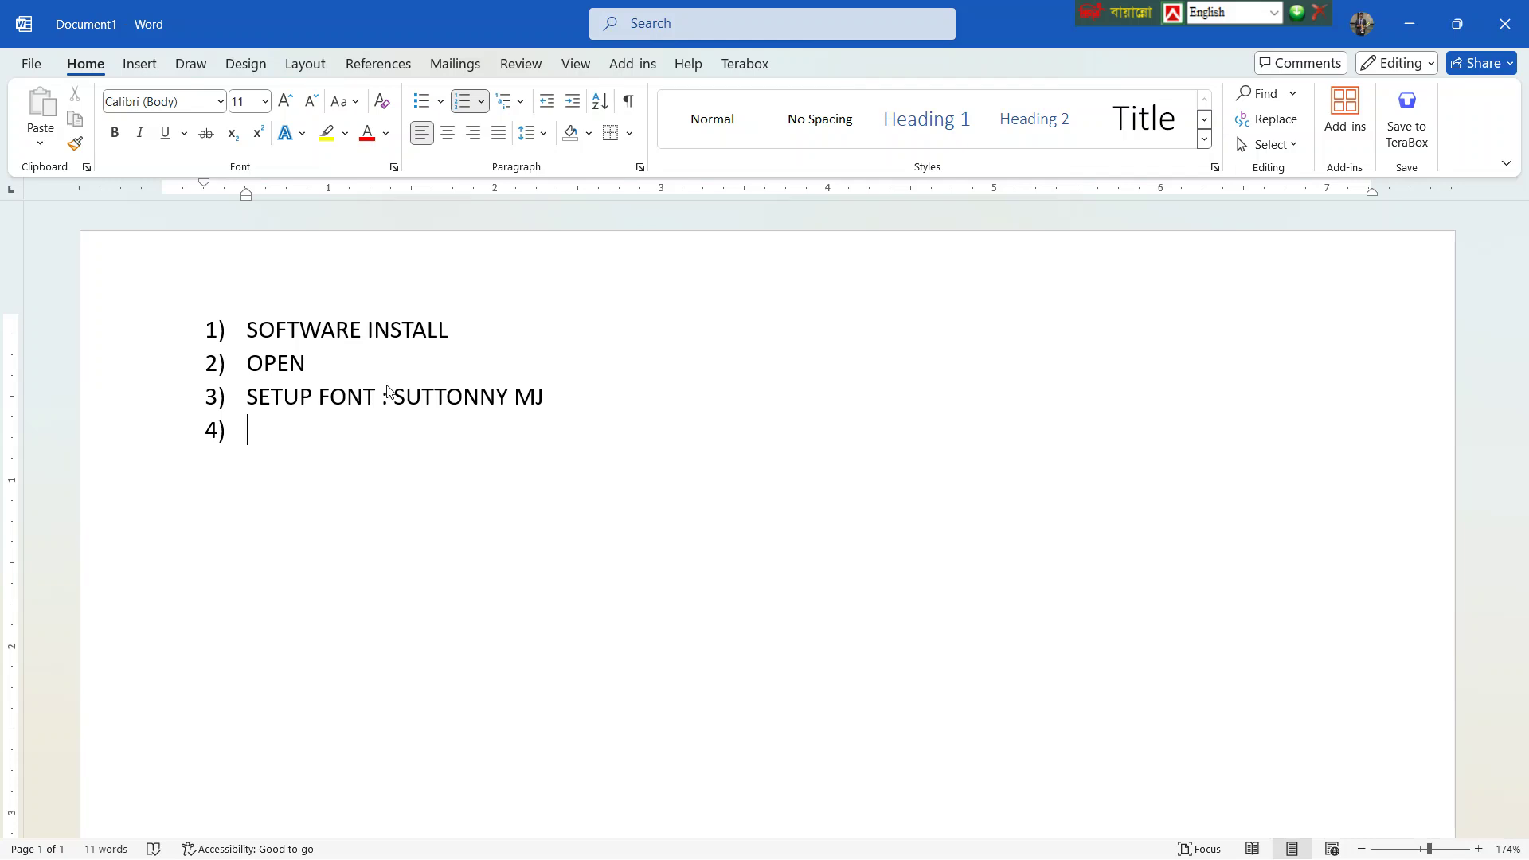
{"action": "left_click", "coordinate": [1279, 13]}
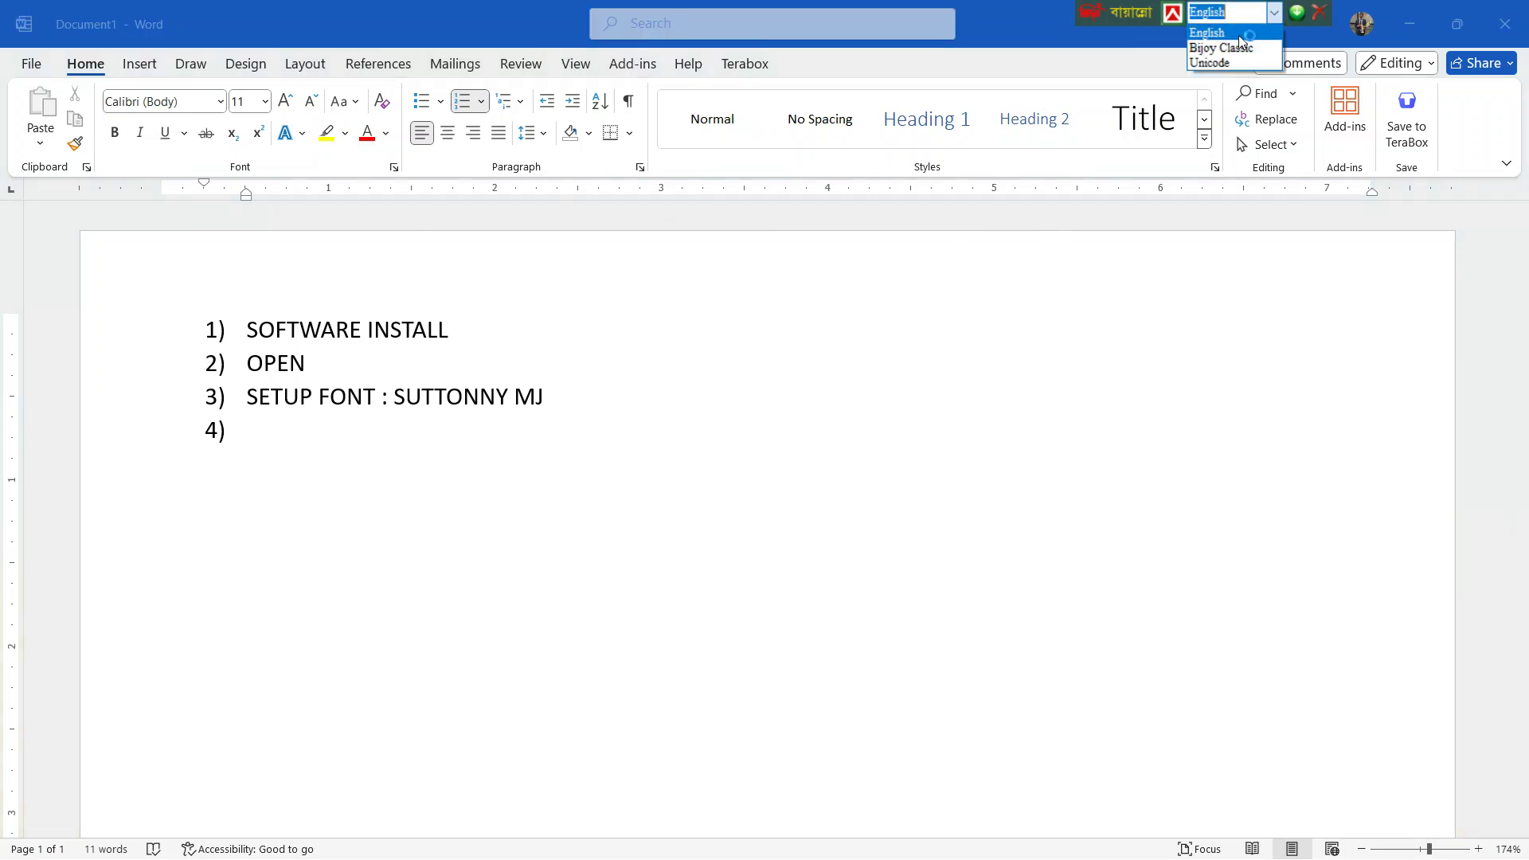
{"action": "left_click", "coordinate": [1223, 45]}
{"action": "left_click", "coordinate": [403, 446]}
{"action": "type", "text": "yWU"}
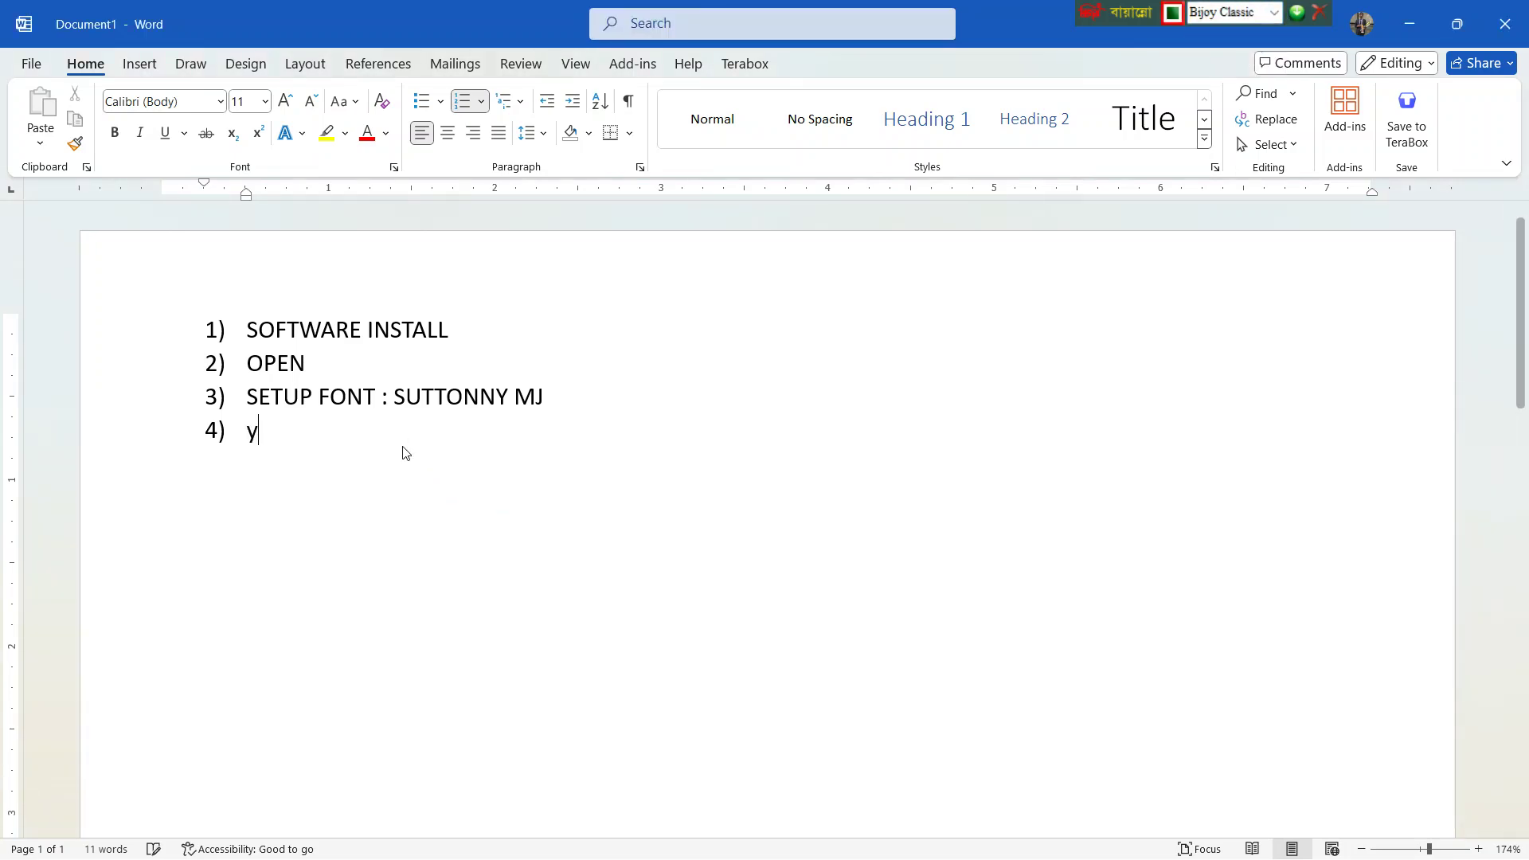
{"action": "key", "text": "BackSpace"}
{"action": "key", "text": "BackSpace"}
{"action": "key", "text": "BackSpace"}
{"action": "type", "text": "yW"}
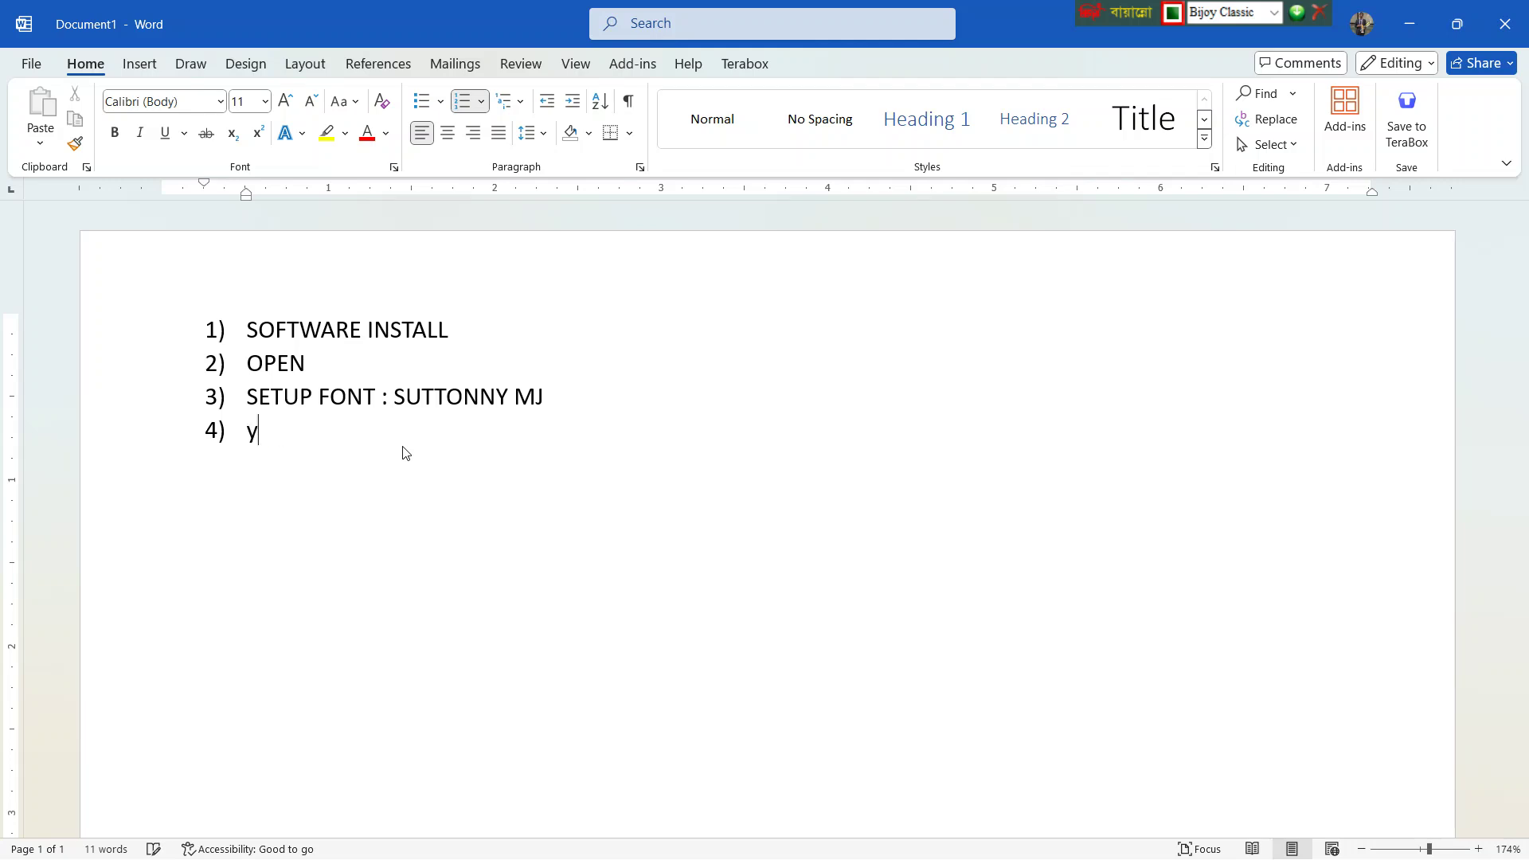
{"action": "key", "text": "BackSpace"}
{"action": "key", "text": "BackSpace"}
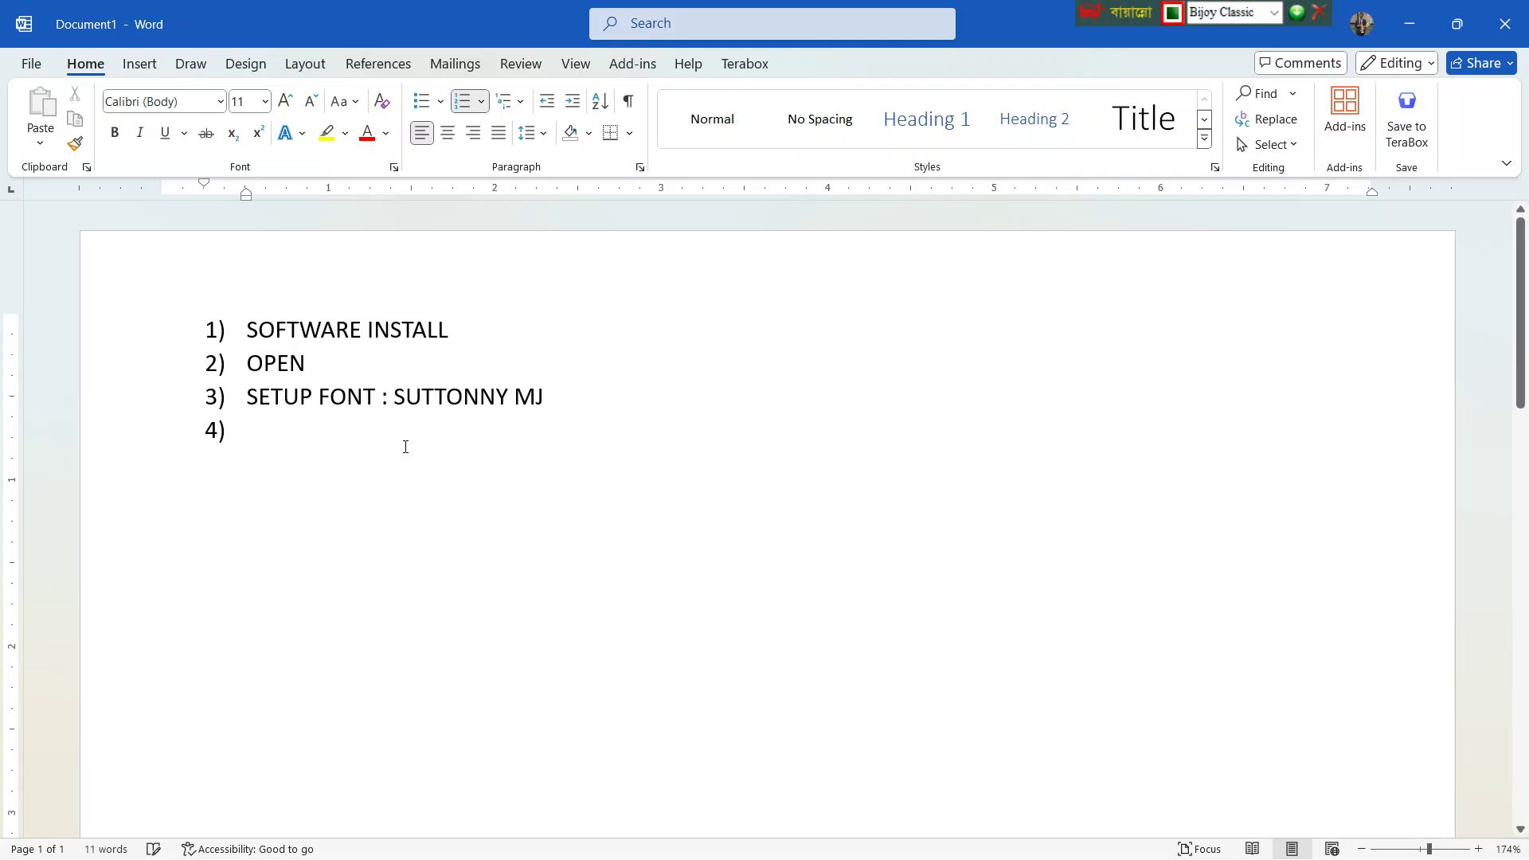
{"action": "left_click", "coordinate": [1274, 15]}
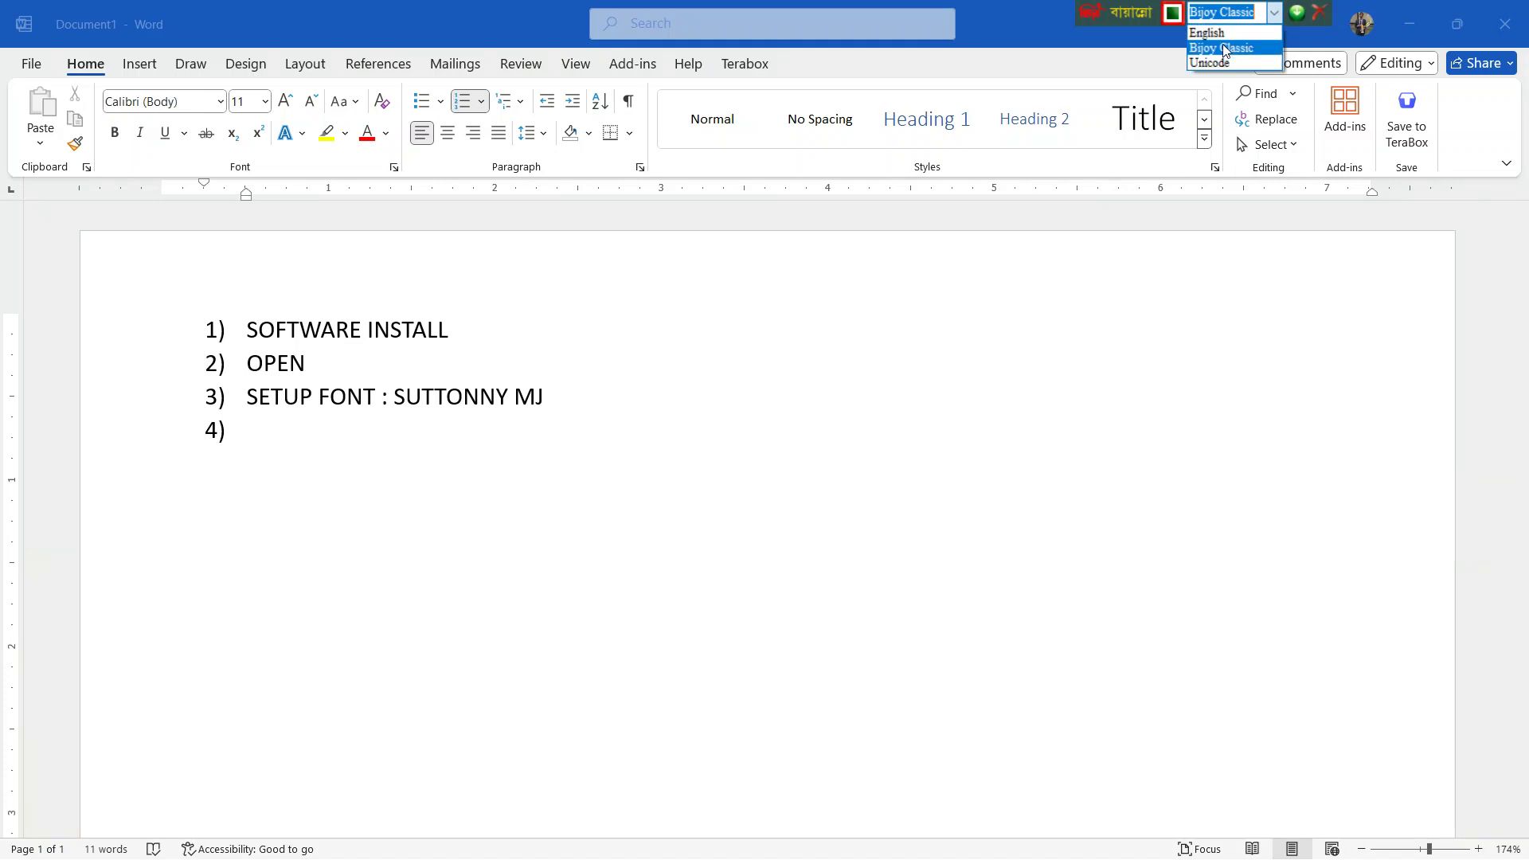
{"action": "left_click", "coordinate": [1211, 34]}
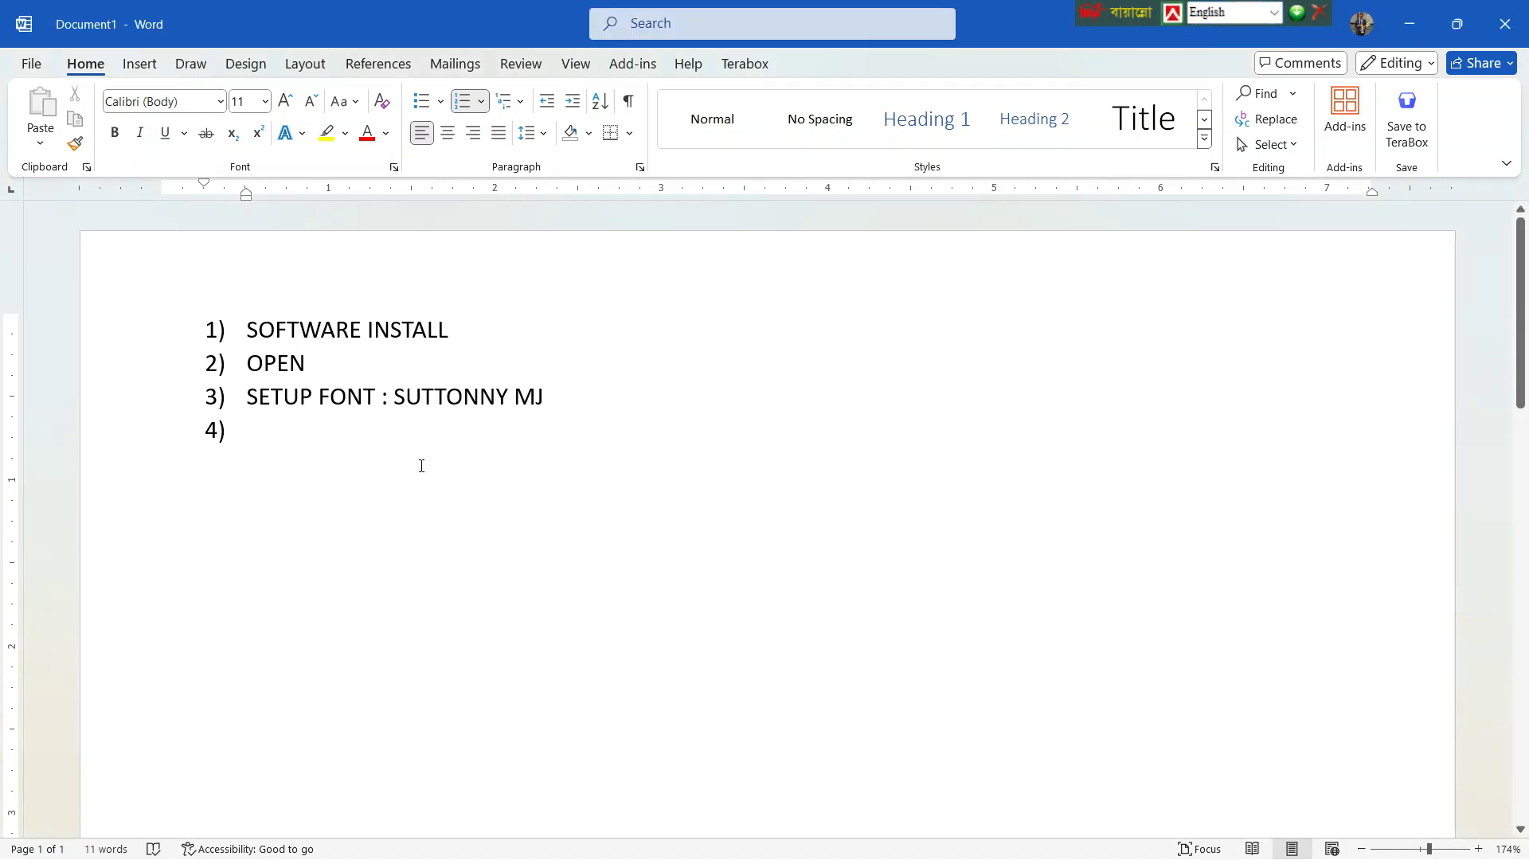
- Add BIJOY CLASSIC as the fourth list item and end the numbered list
{"action": "type", "text": "BIJOY C"}
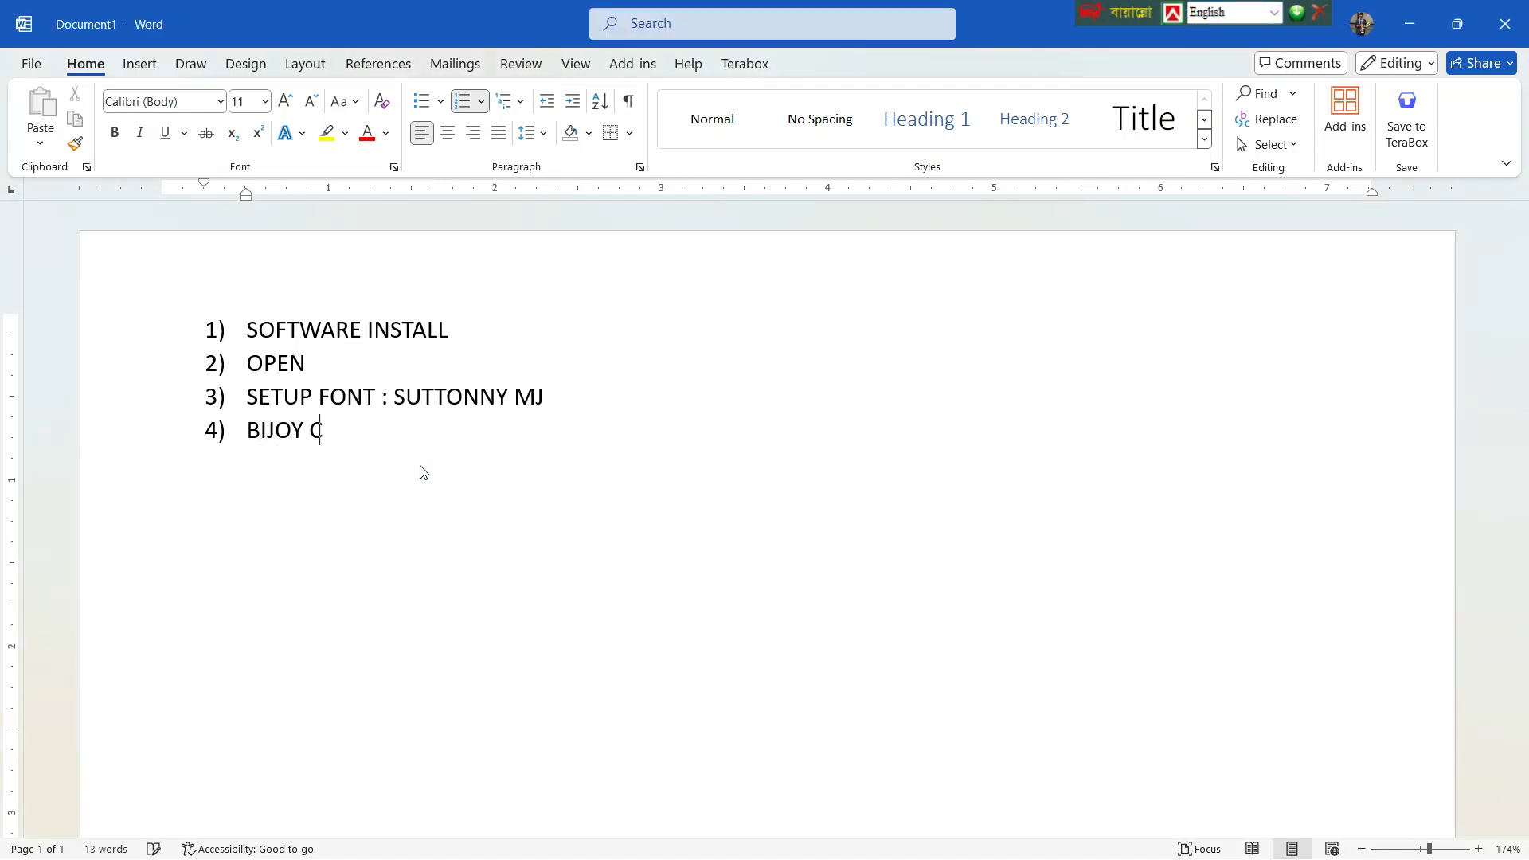
{"action": "type", "text": "LASSIC"}
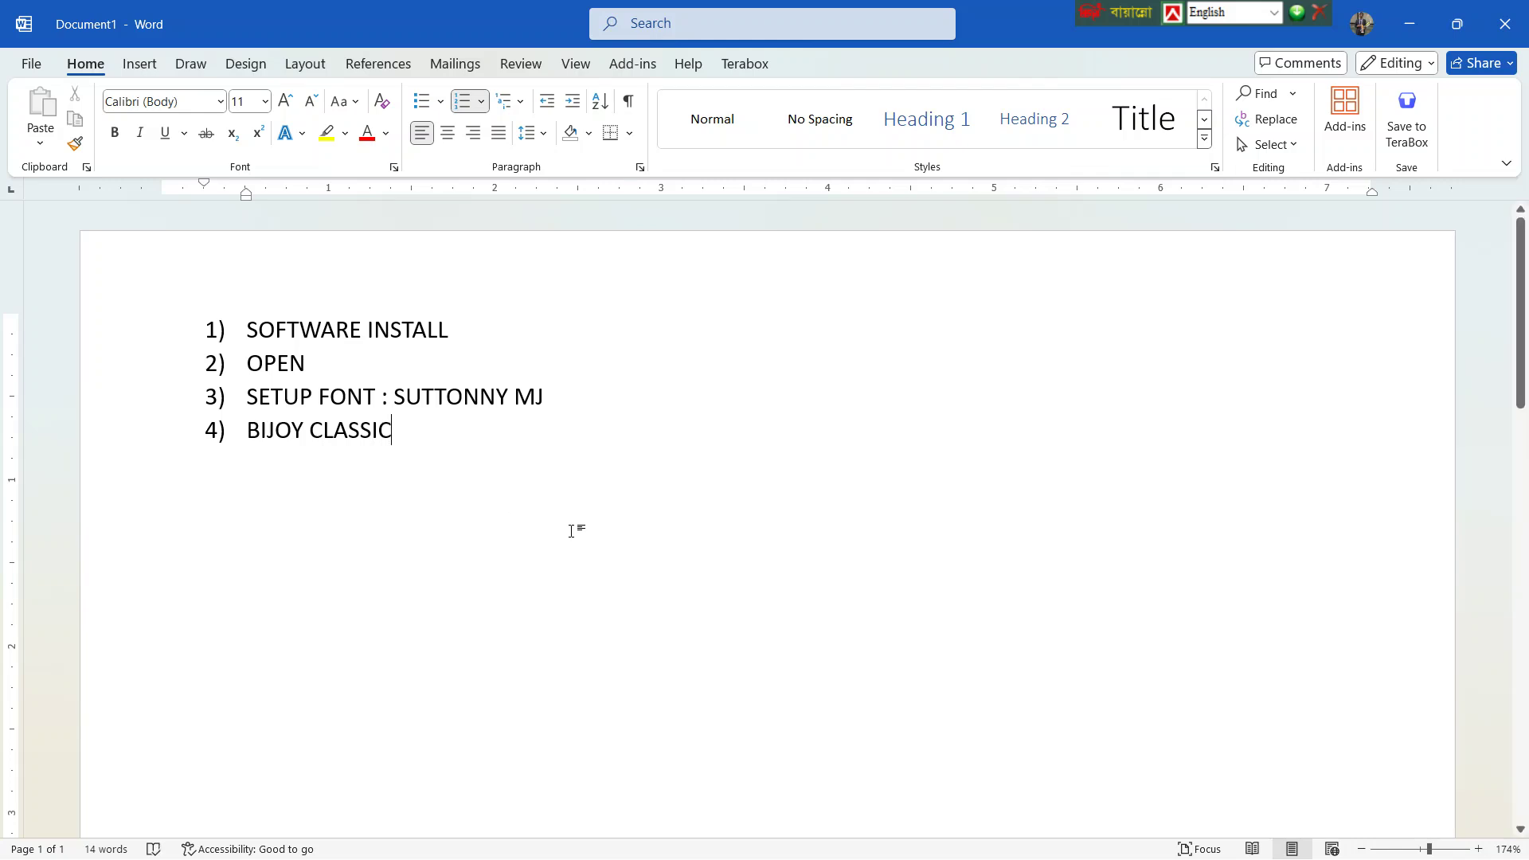
{"action": "key", "text": "Return"}
{"action": "key", "text": "Return"}
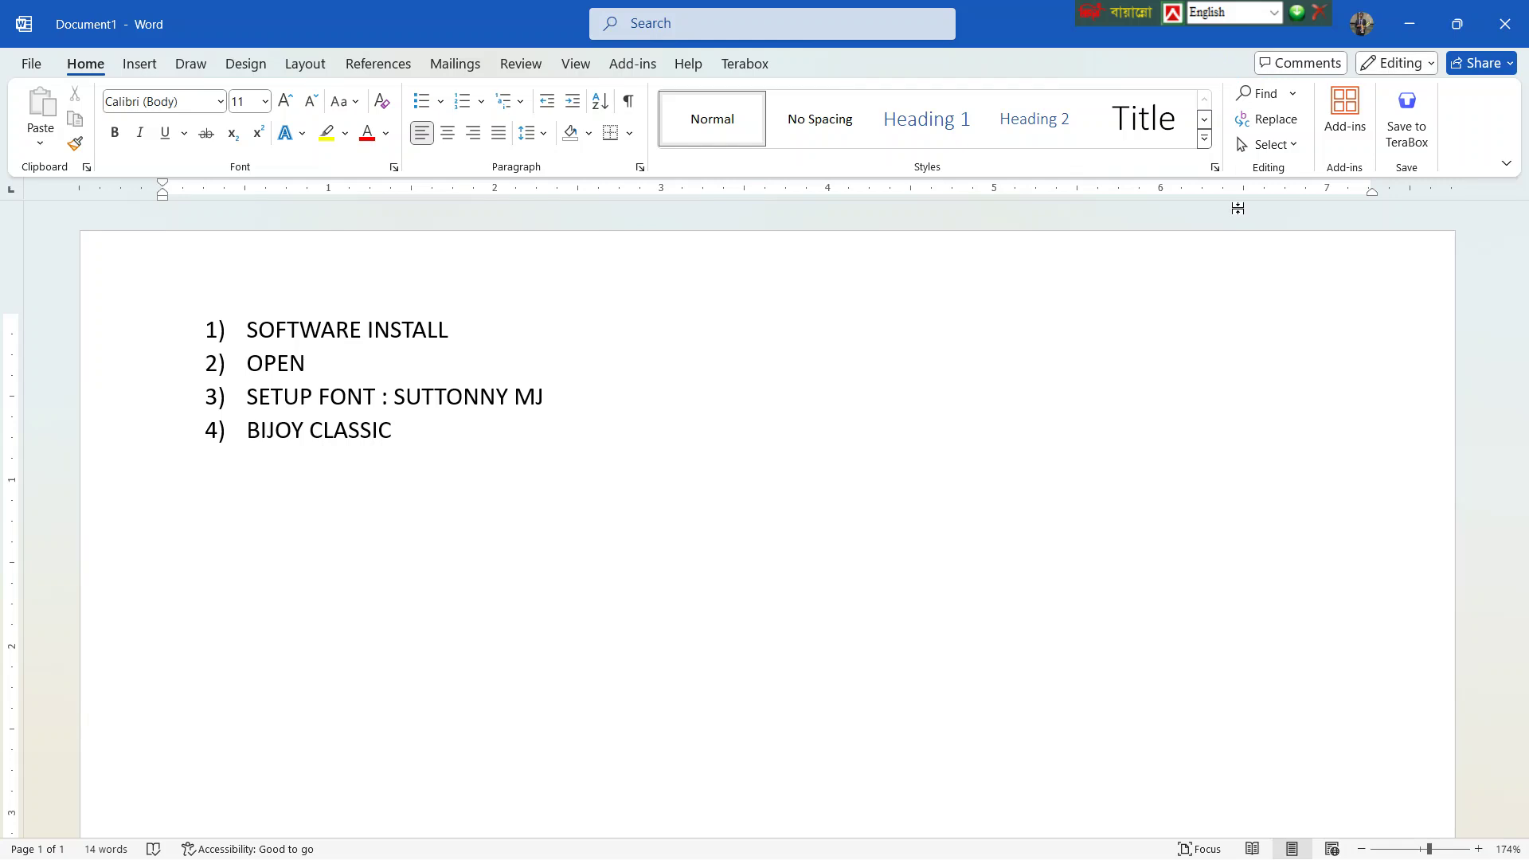
- Set the Bijoy Bayanno keyboard layout to Bijoy Classic and try to enter a different font name in Word
{"action": "left_click", "coordinate": [1275, 13]}
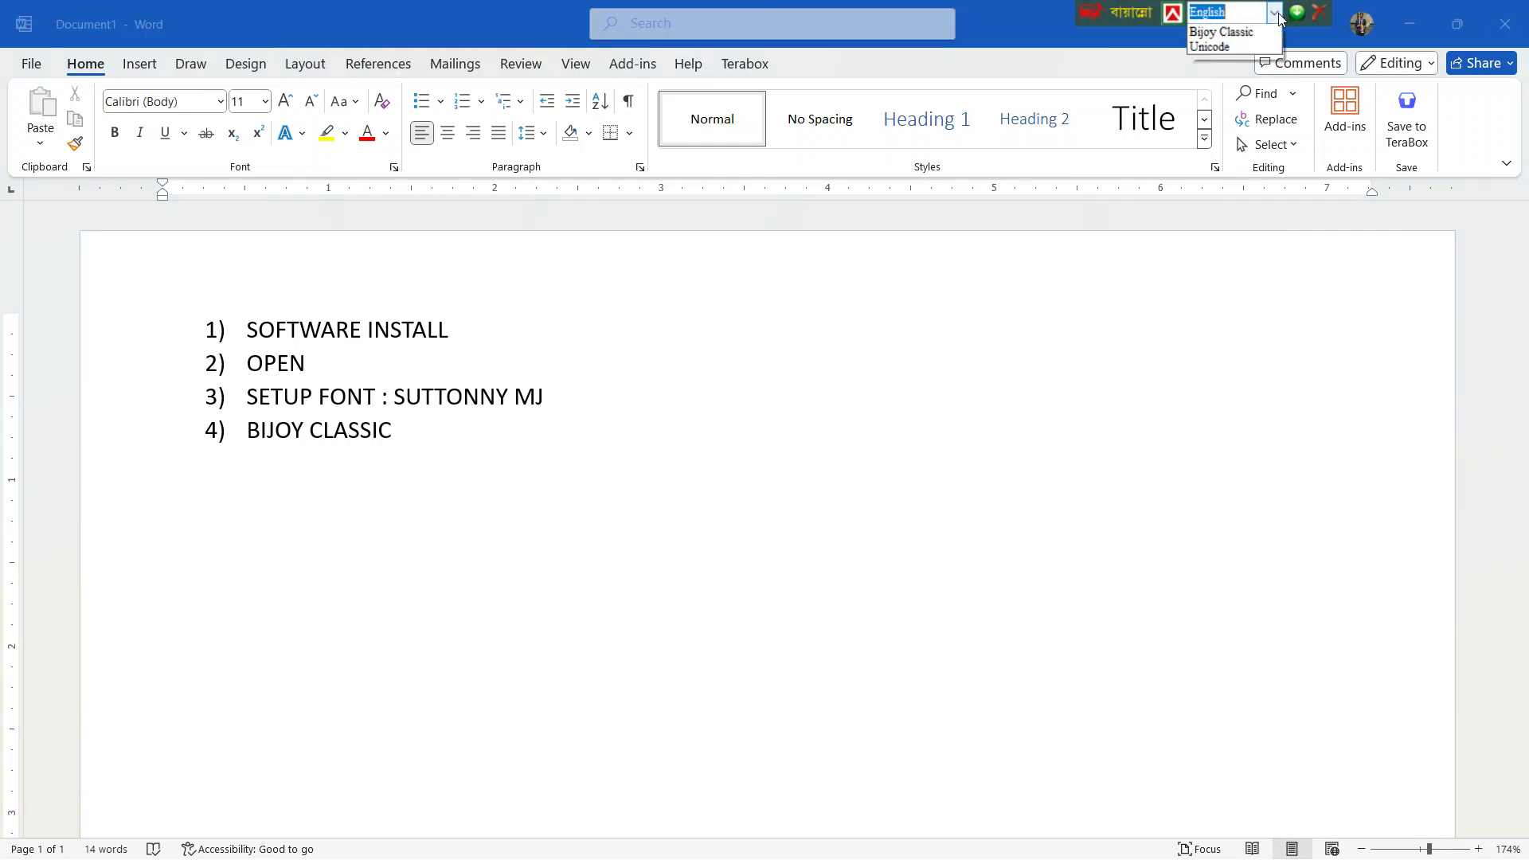
{"action": "left_click", "coordinate": [1219, 45]}
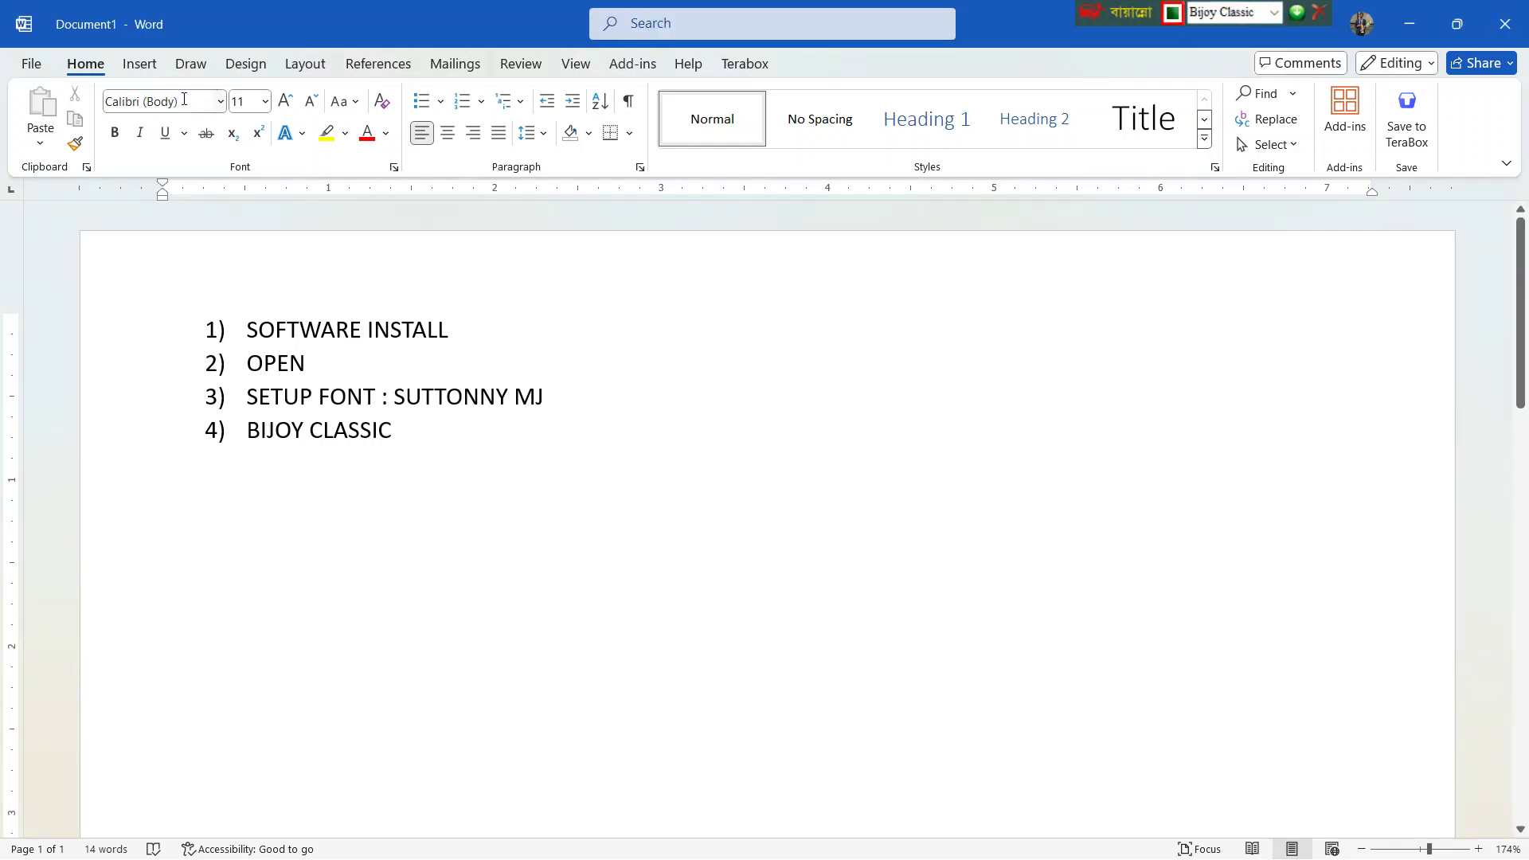
{"action": "left_click", "coordinate": [184, 98]}
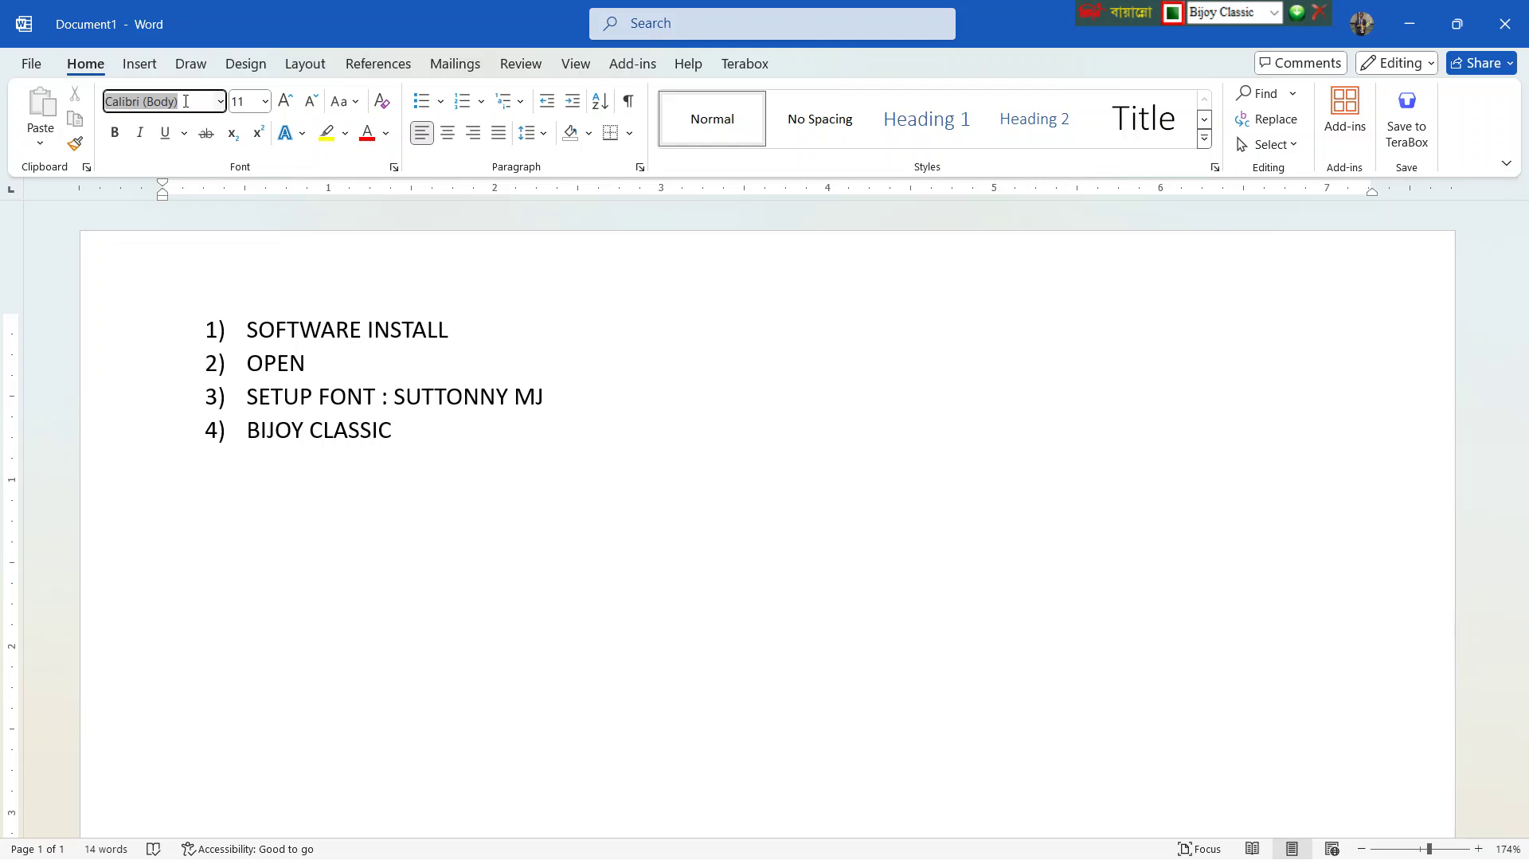
{"action": "type", "text": "Y"}
{"action": "key", "text": "BackSpace"}
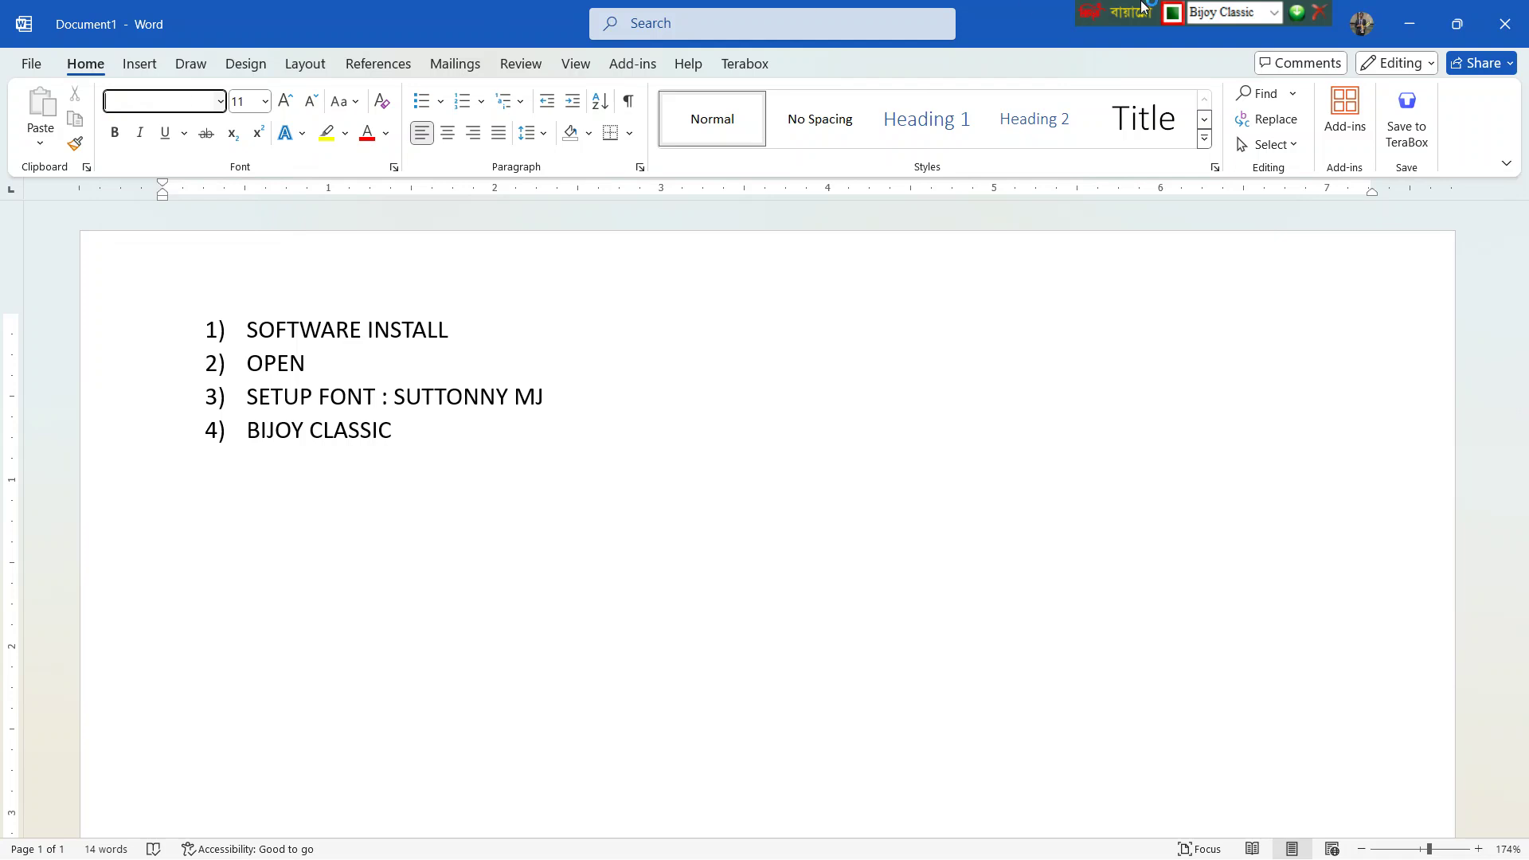
- Set the Bijoy Bayanno layout to English and the Word font to SutonnyMJ
{"action": "left_click", "coordinate": [1255, 16]}
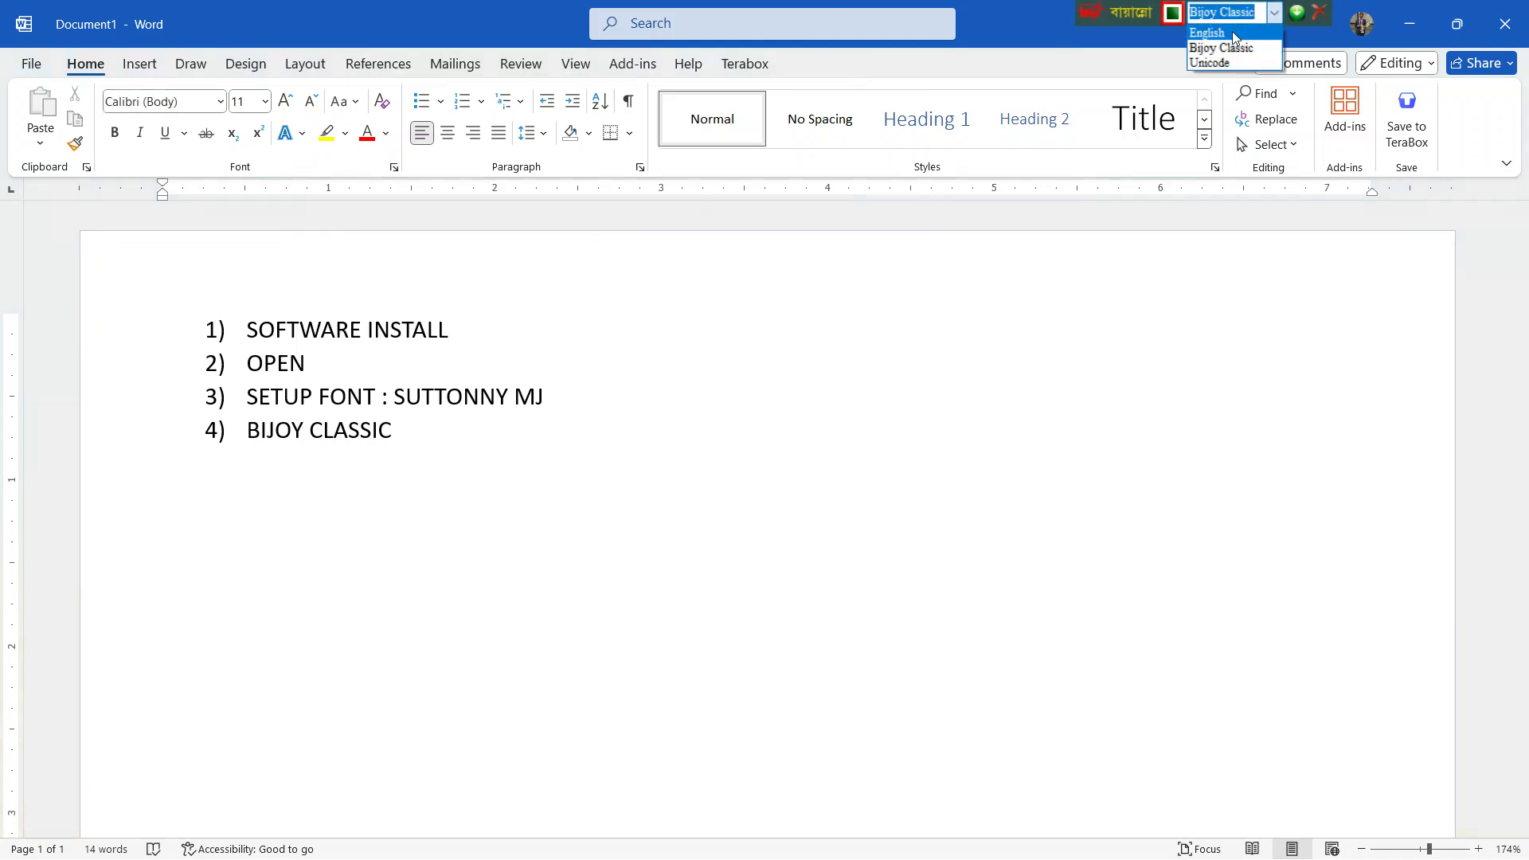
{"action": "left_click", "coordinate": [1207, 32]}
{"action": "left_click", "coordinate": [156, 106]}
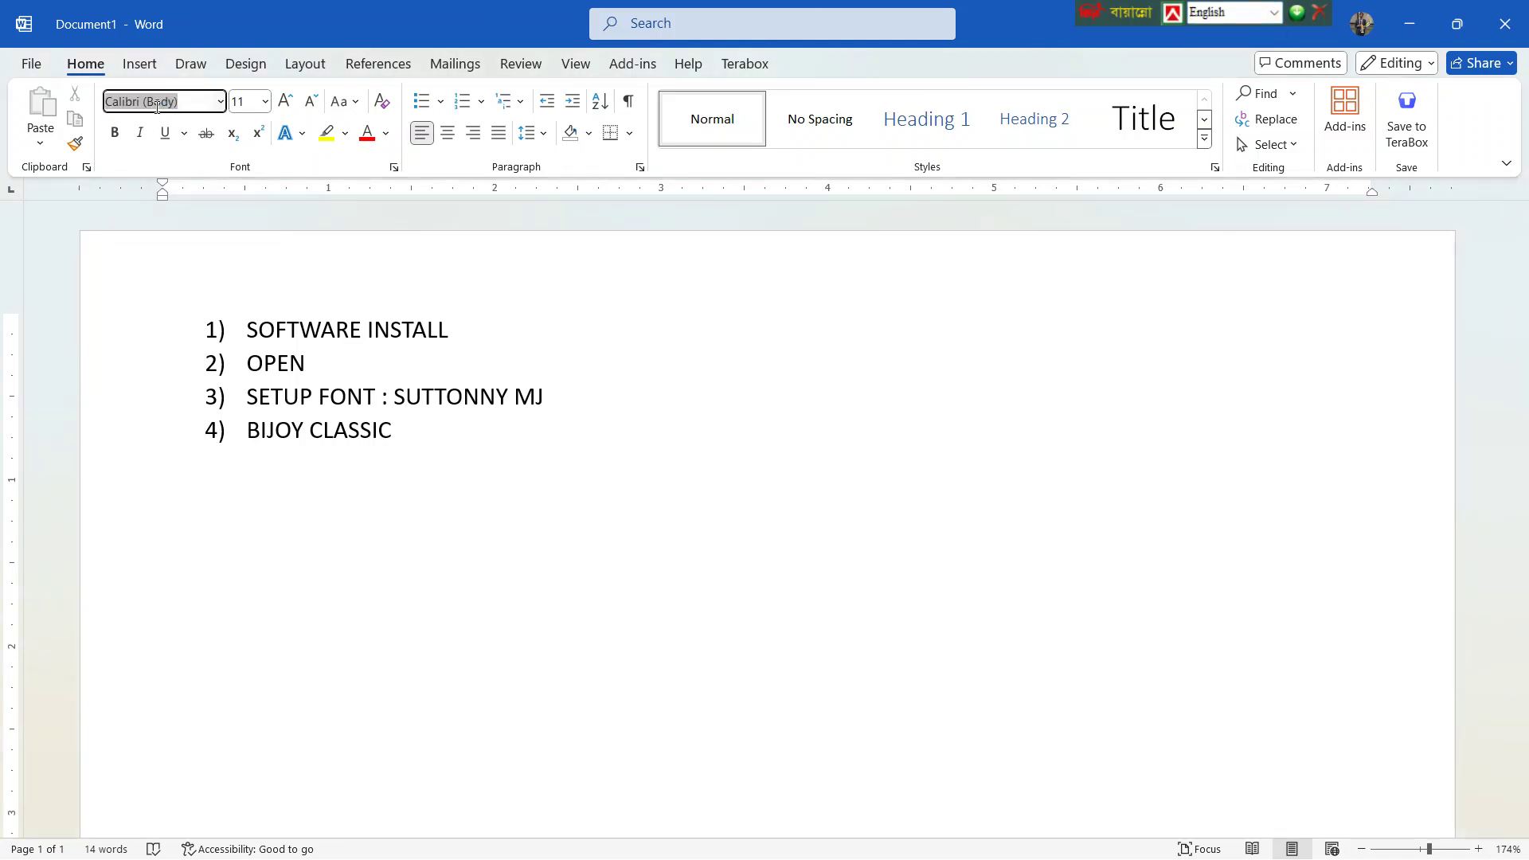
{"action": "type", "text": "SutonnyMJ"}
{"action": "key", "text": "Return"}
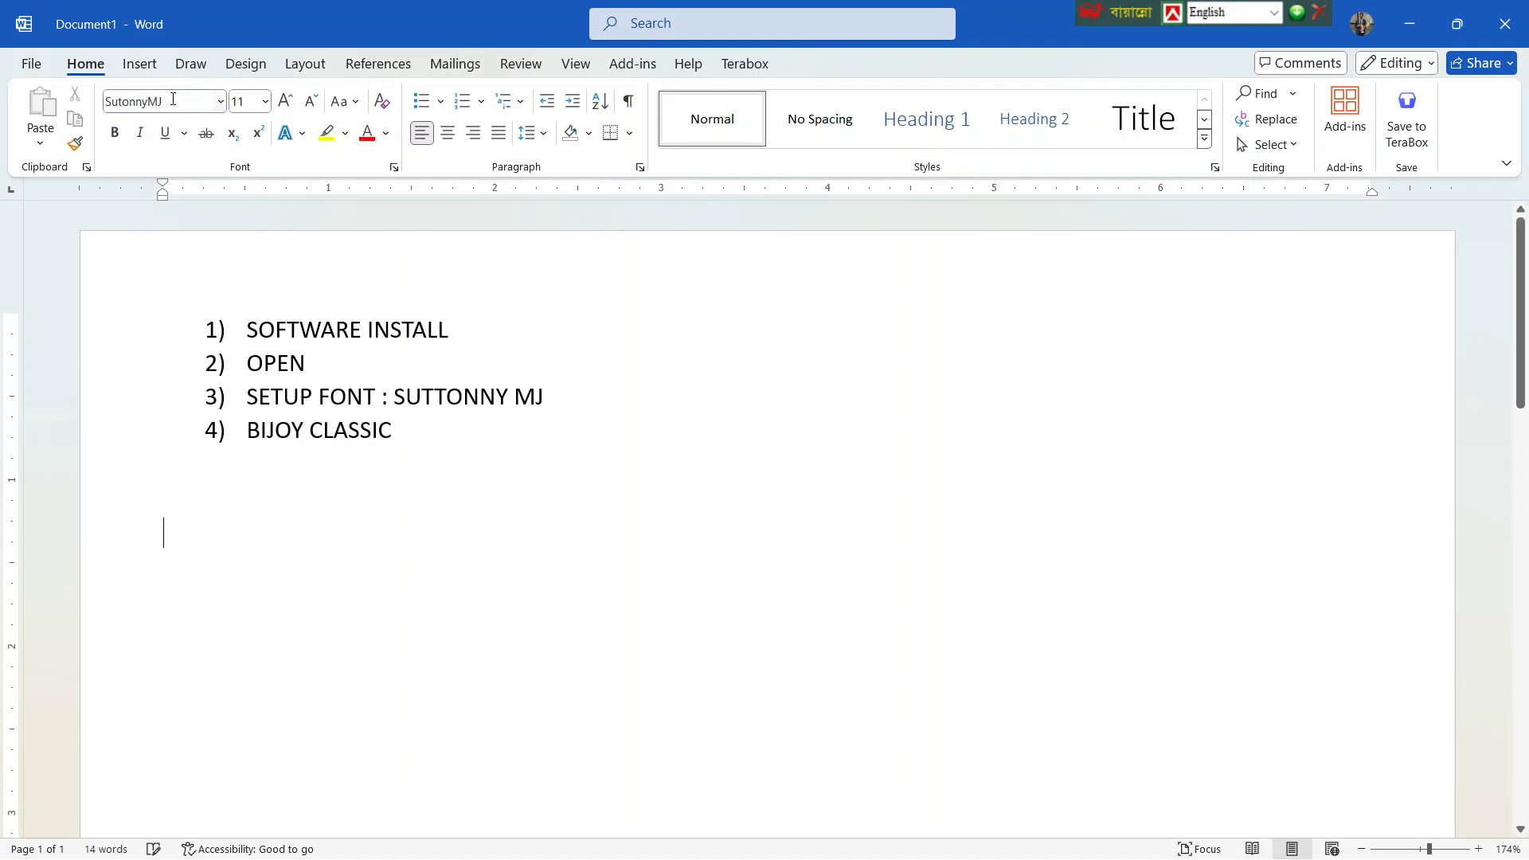
- Set the Bijoy Bayanno layout to Bijoy Classic and enter ক on the line below the numbered list
{"action": "left_click", "coordinate": [1275, 13]}
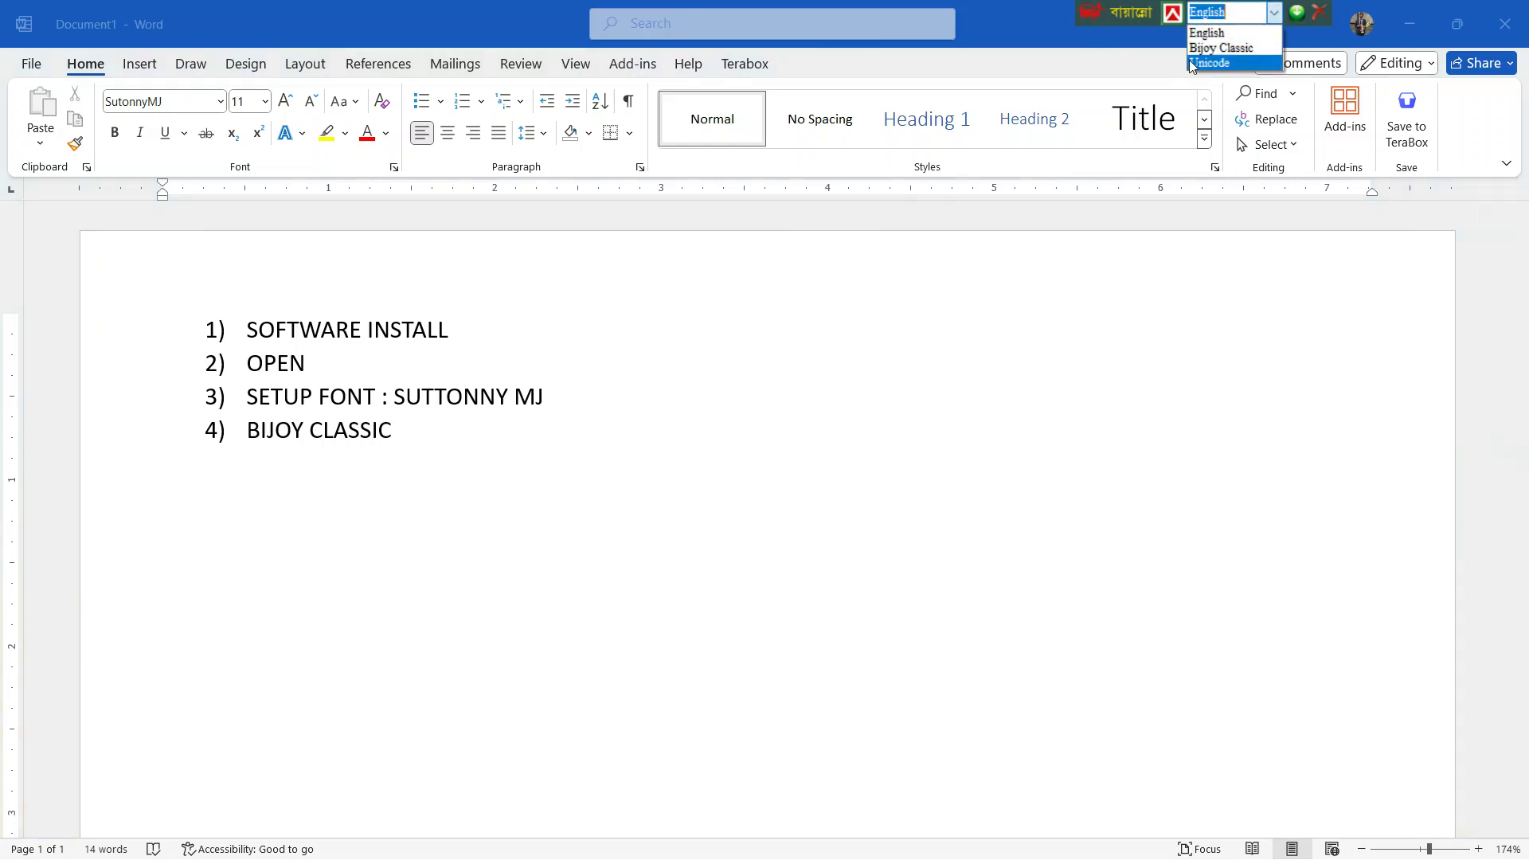
{"action": "left_click", "coordinate": [1215, 62]}
{"action": "left_click", "coordinate": [327, 542]}
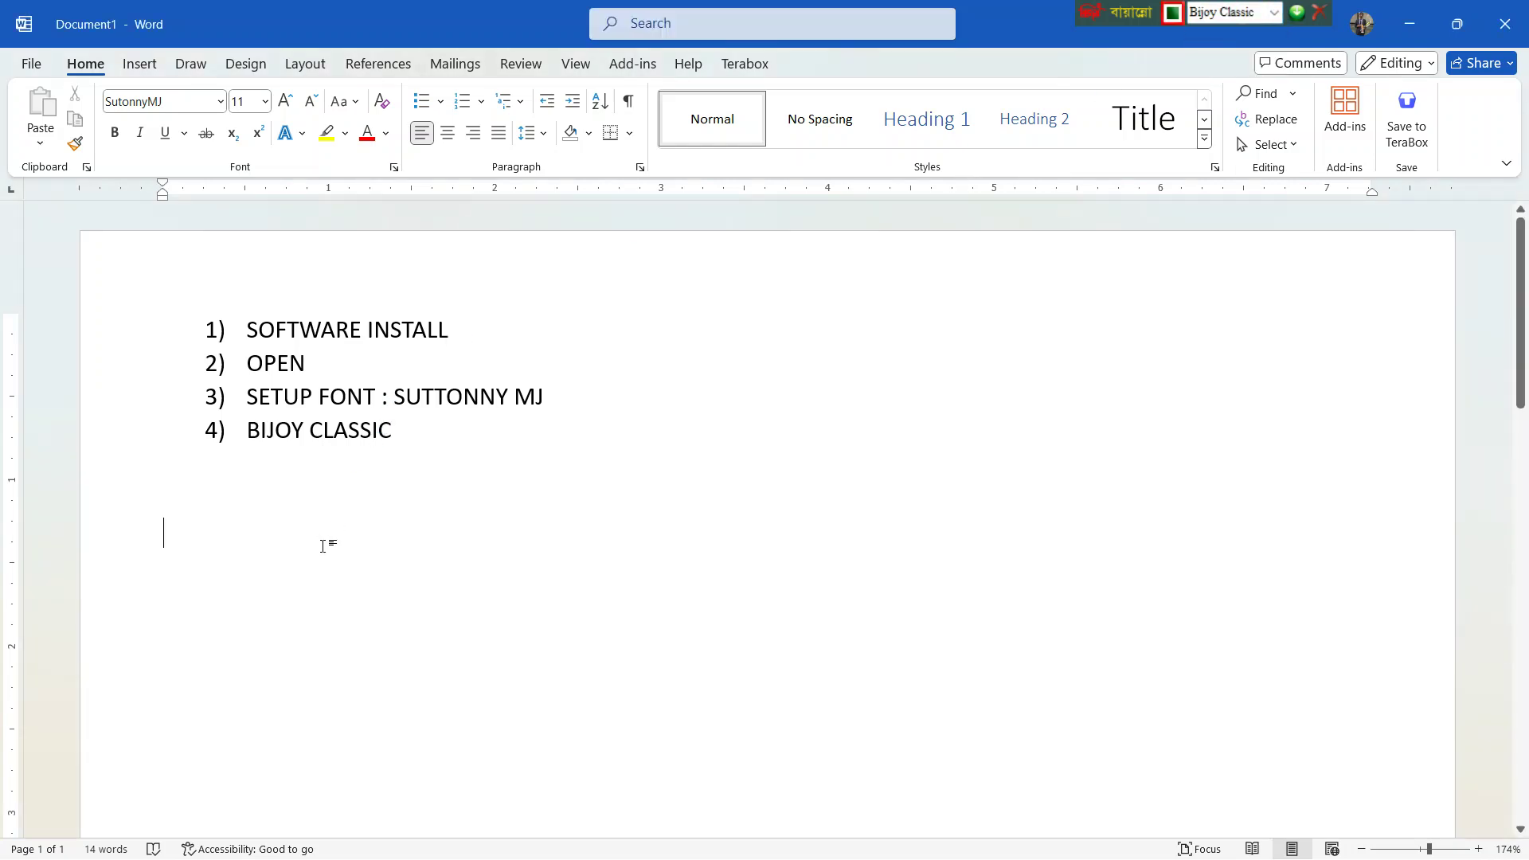
{"action": "type", "text": "ক"}
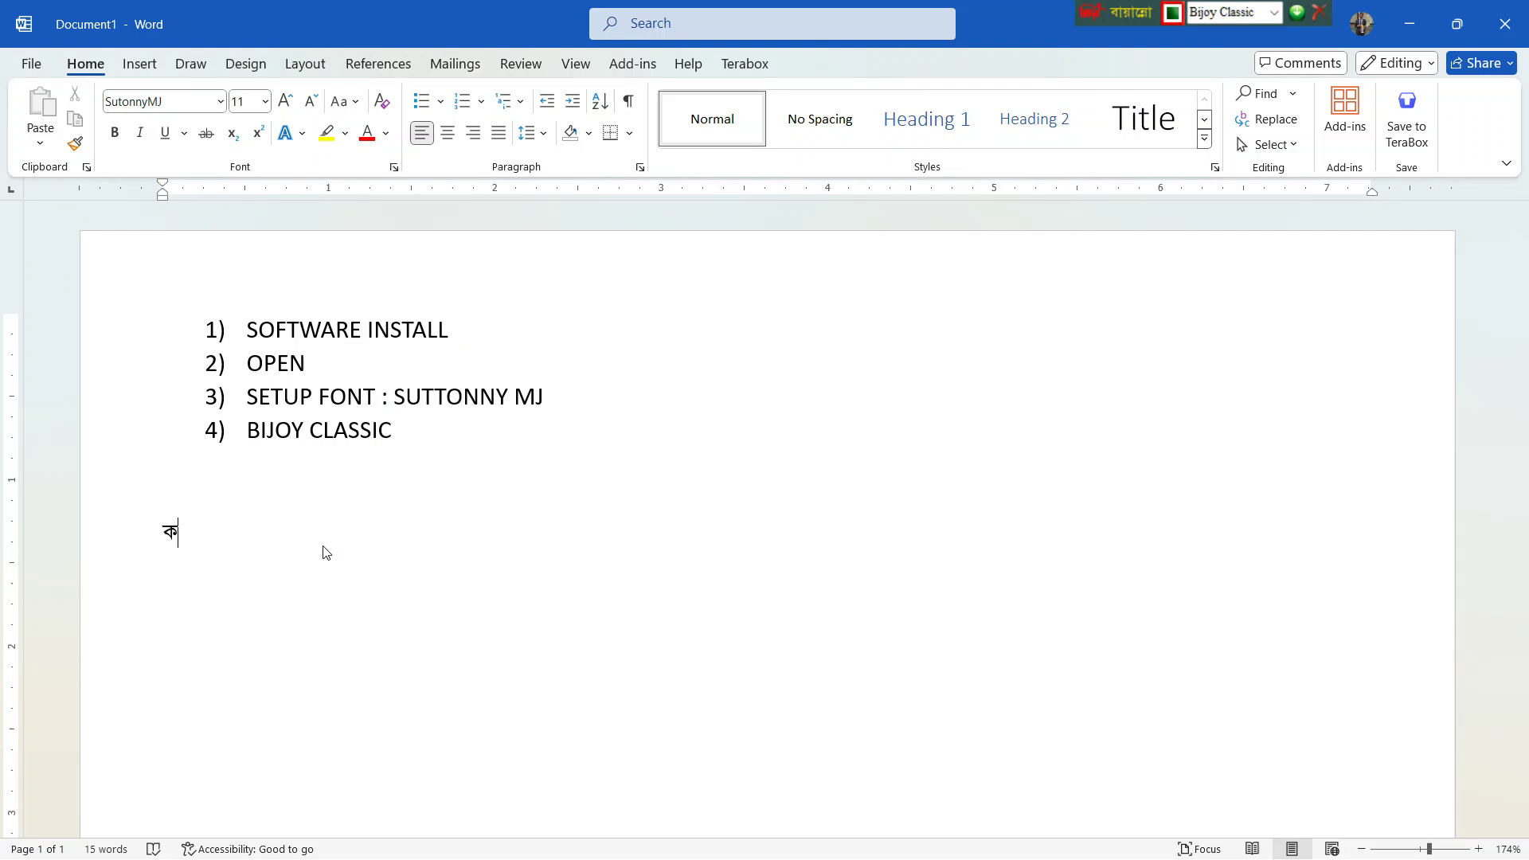
{"action": "type", "text": "কককককক"}
{"action": "type", "text": "ক"}
{"action": "key", "text": "BackSpace"}
{"action": "key", "text": "BackSpace"}
{"action": "key", "text": "BackSpace"}
{"action": "key", "text": "BackSpace"}
{"action": "key", "text": "BackSpace"}
{"action": "key", "text": "BackSpace"}
{"action": "key", "text": "BackSpace"}
{"action": "key", "text": "BackSpace"}
- Complete the Bangla line below the numbered list so it reads কখ গঘ কখ
{"action": "type", "text": "কখ গঘ"}
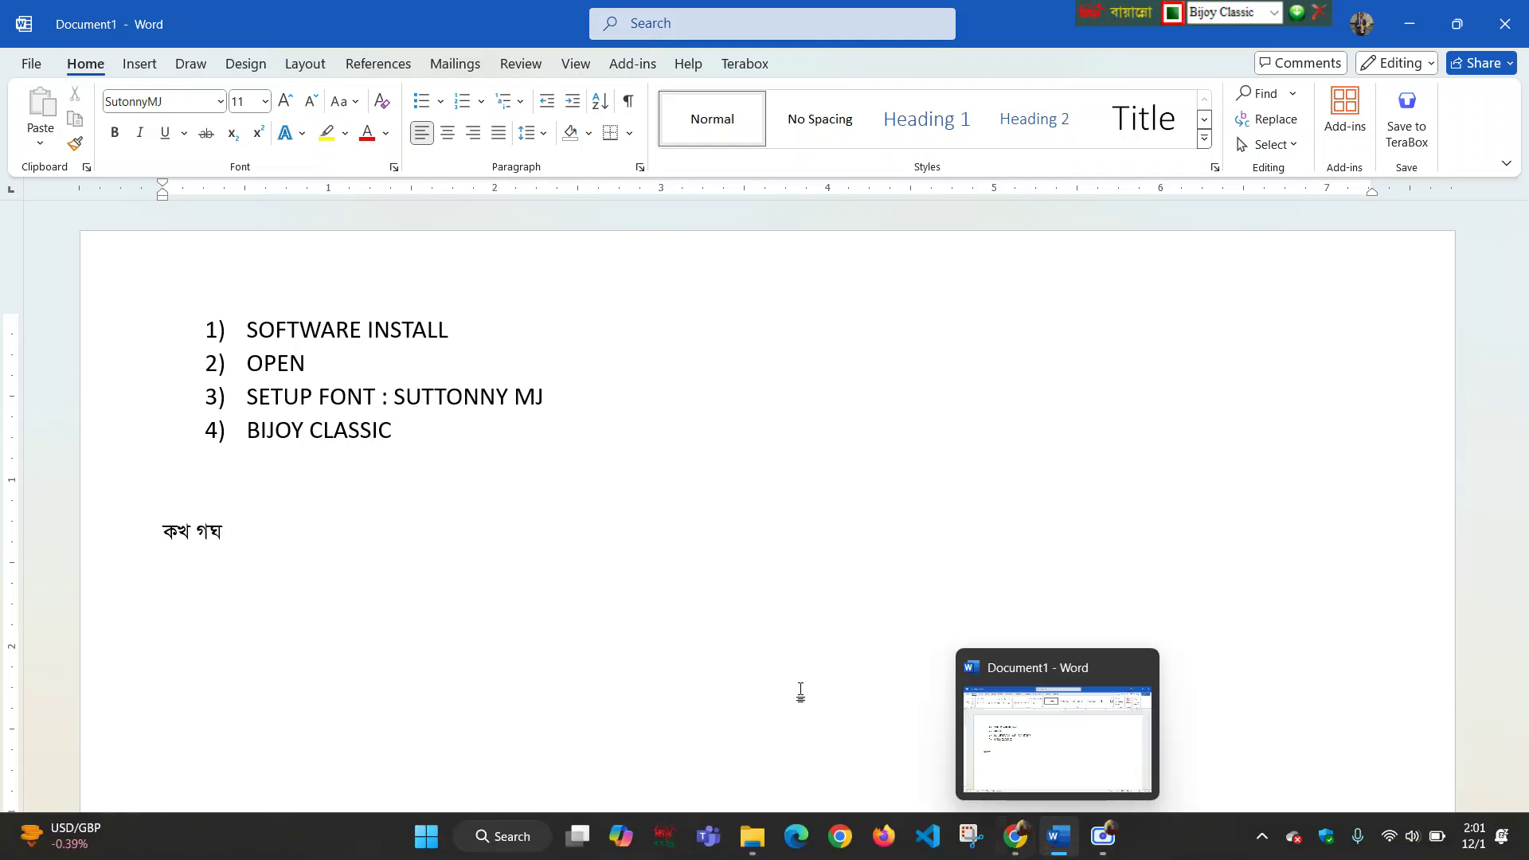
{"action": "type", "text": "ক"}
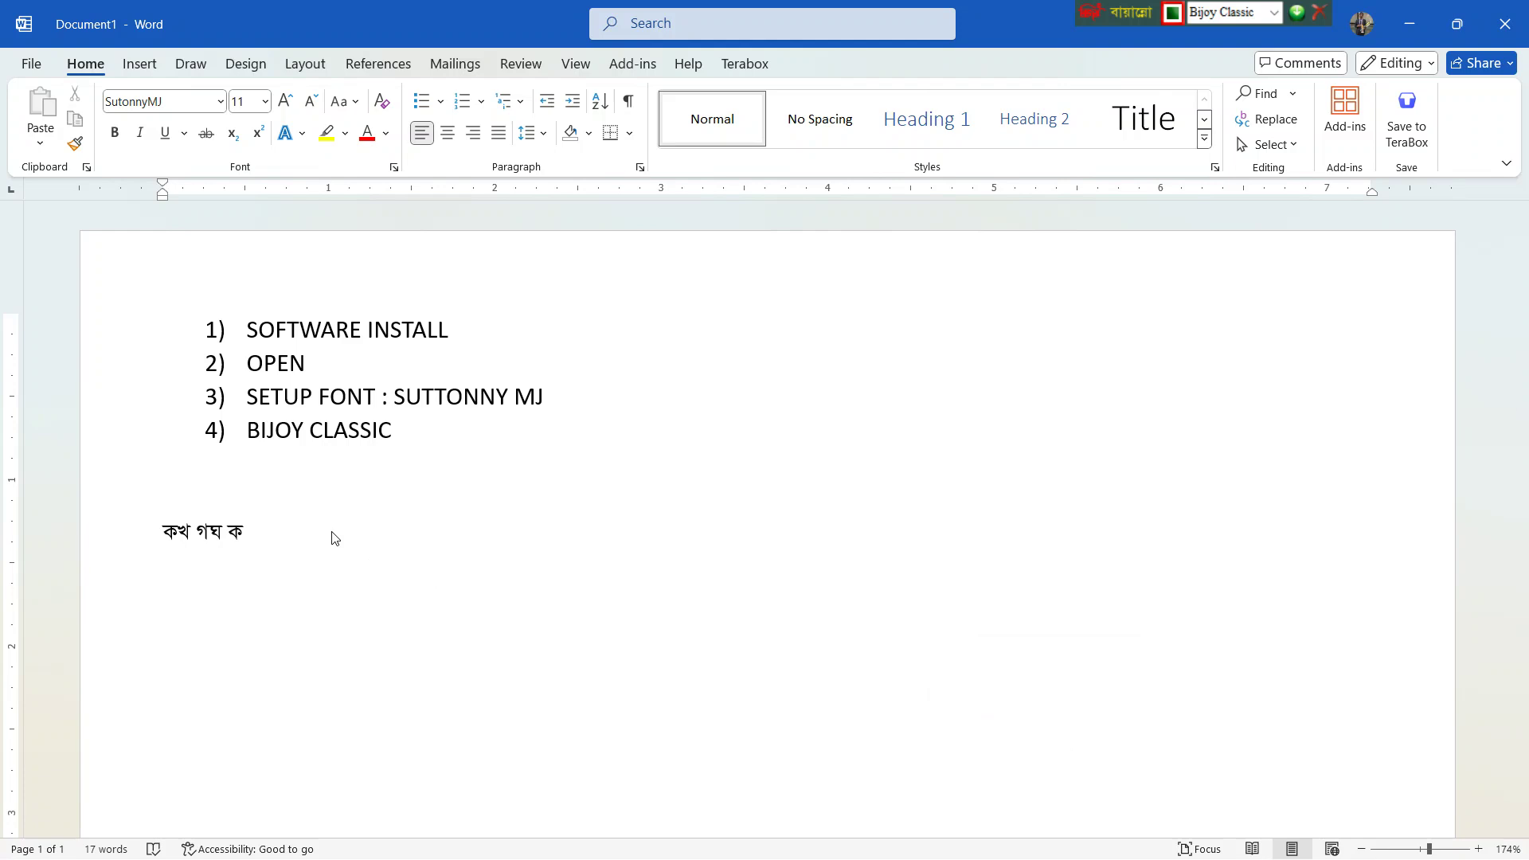
{"action": "type", "text": "ক"}
{"action": "key", "text": "BackSpace"}
{"action": "type", "text": "খ"}
- Switch to Chrome and open a new tab
{"action": "key", "text": "alt+Tab"}
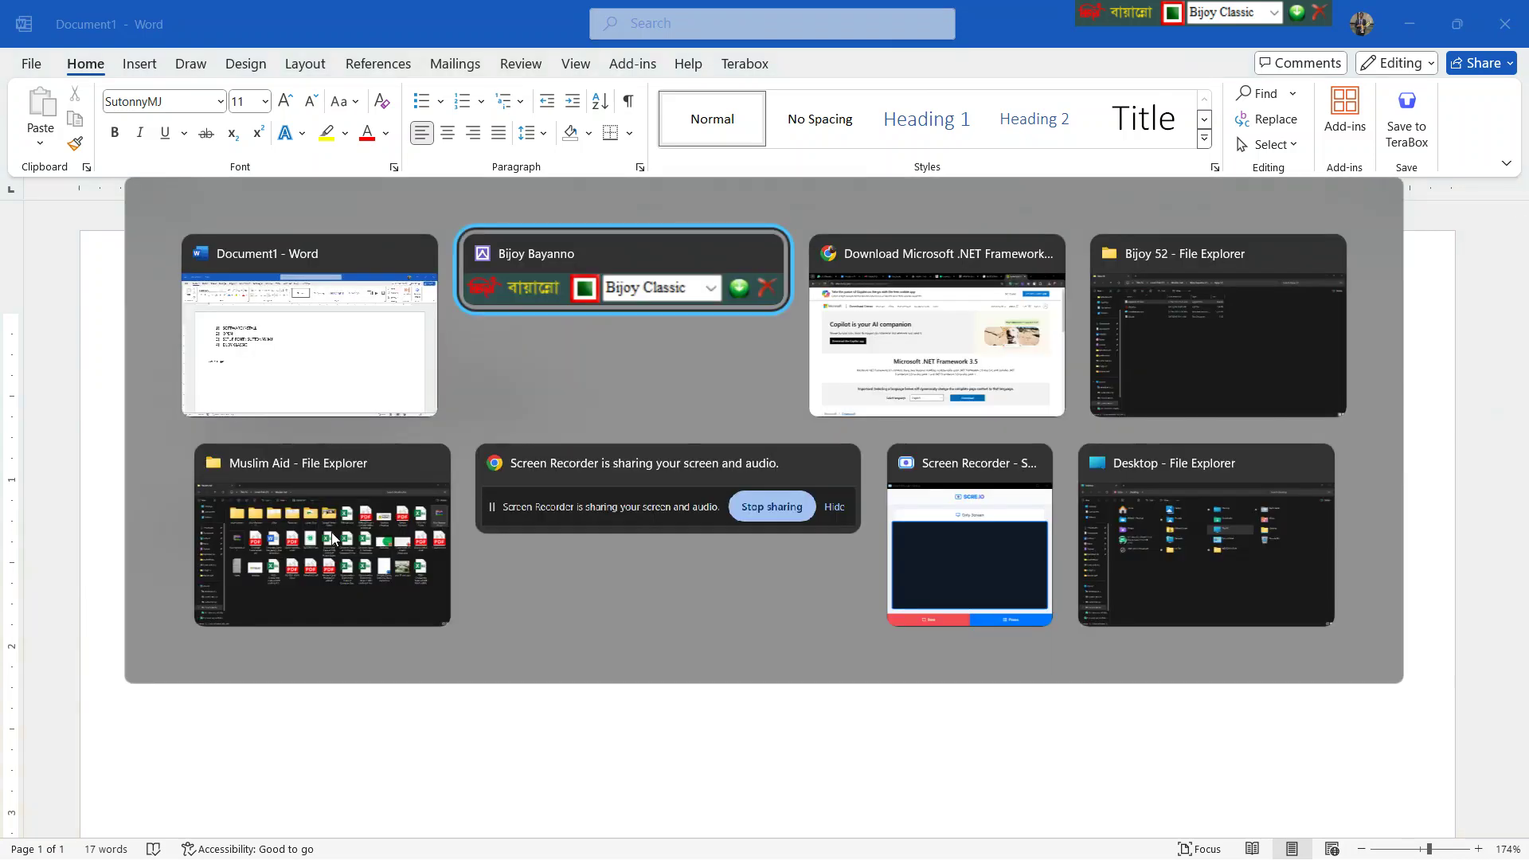
{"action": "key", "text": "alt+Tab"}
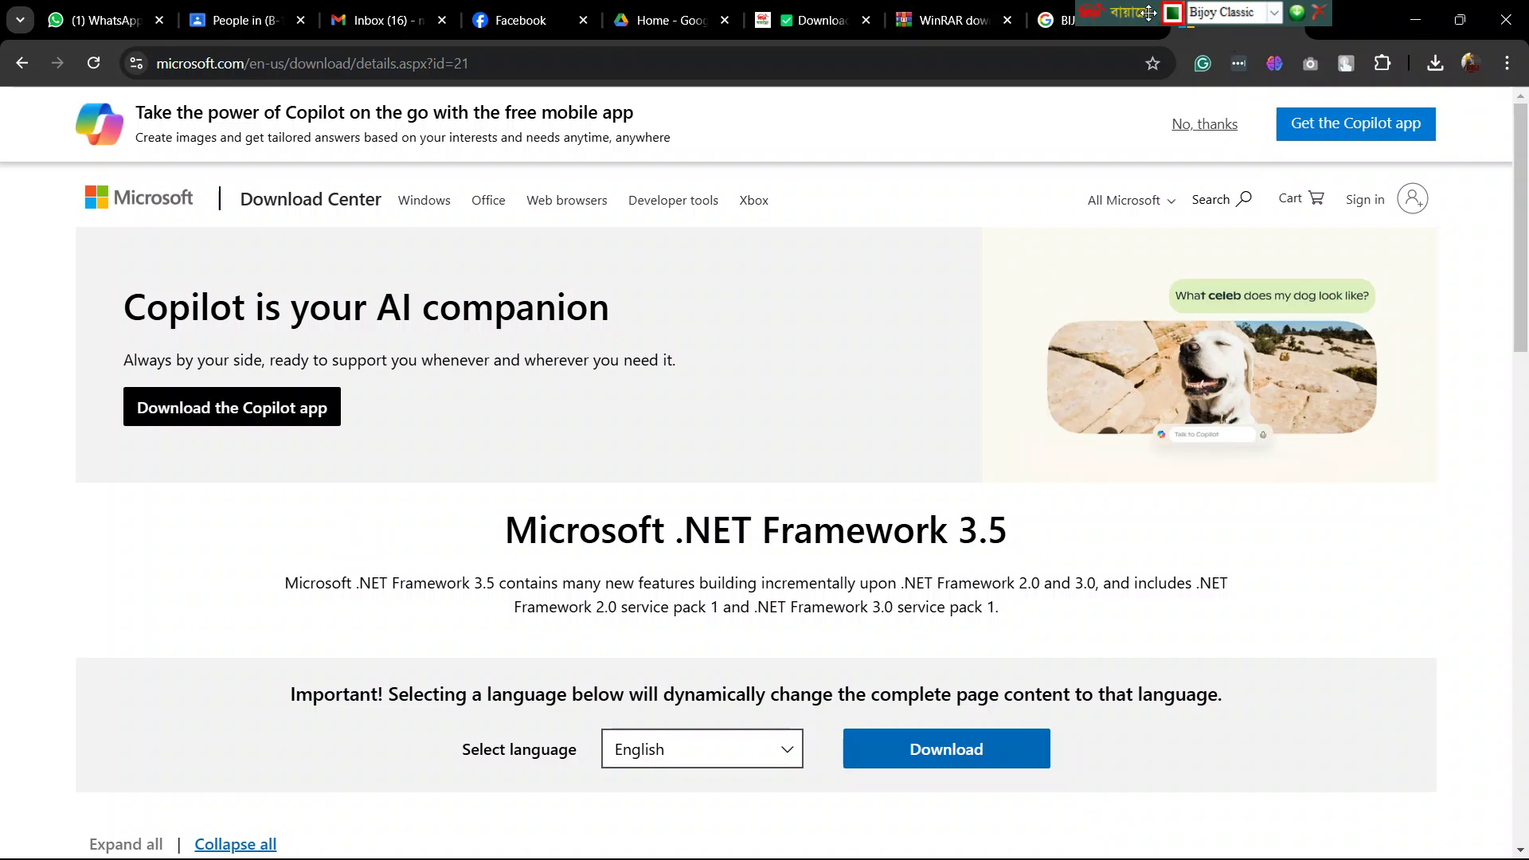
{"action": "left_click", "coordinate": [1324, 23]}
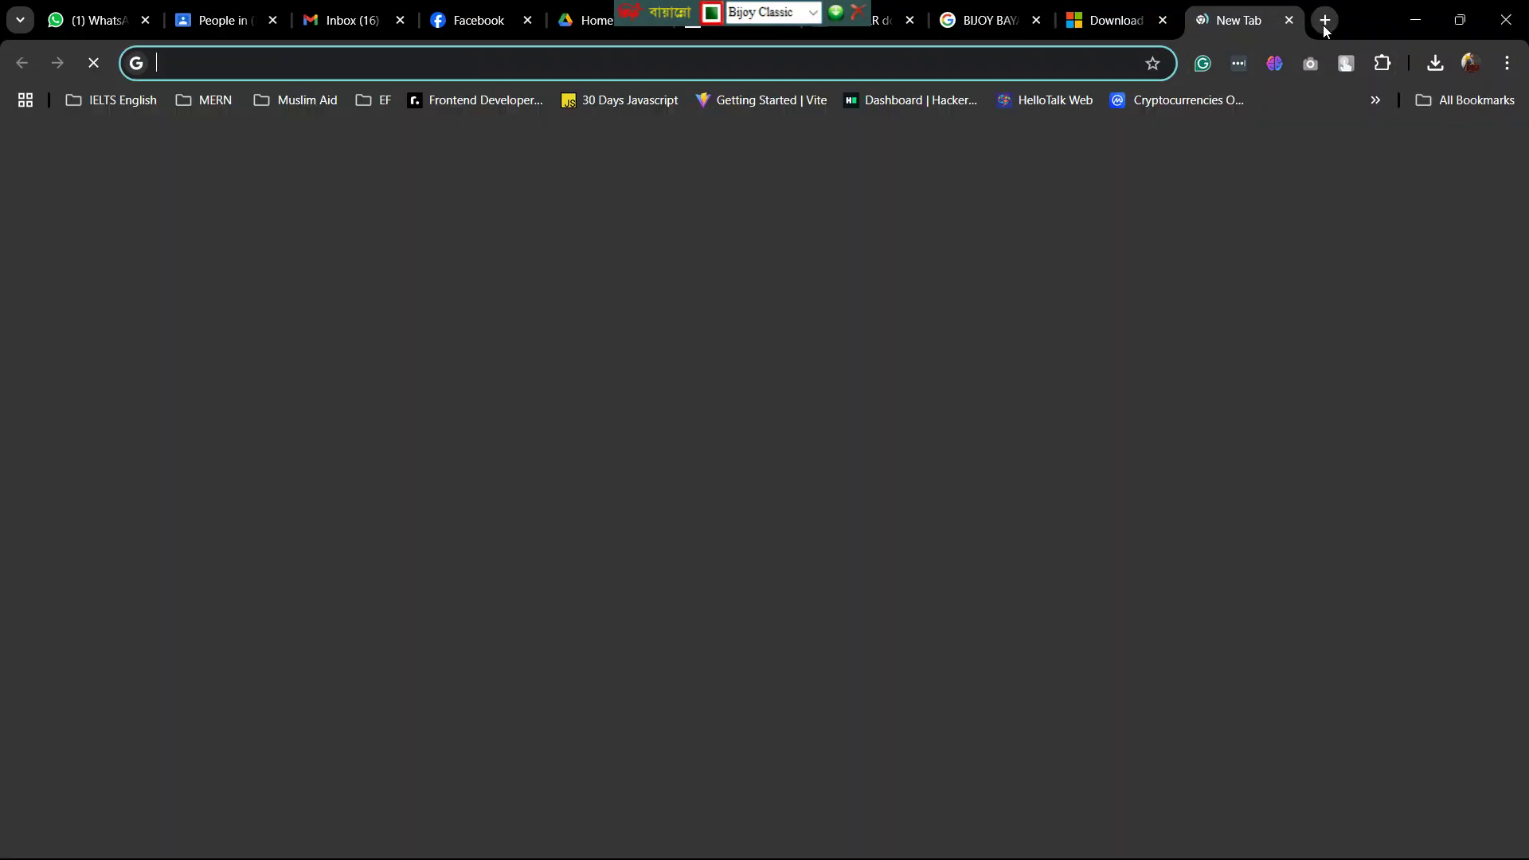
- Try entering Bangla text in the address bar with the Bijoy Classic layout and clear it
{"action": "type", "text": "‡„"}
{"action": "key", "text": "BackSpace"}
{"action": "key", "text": "BackSpace"}
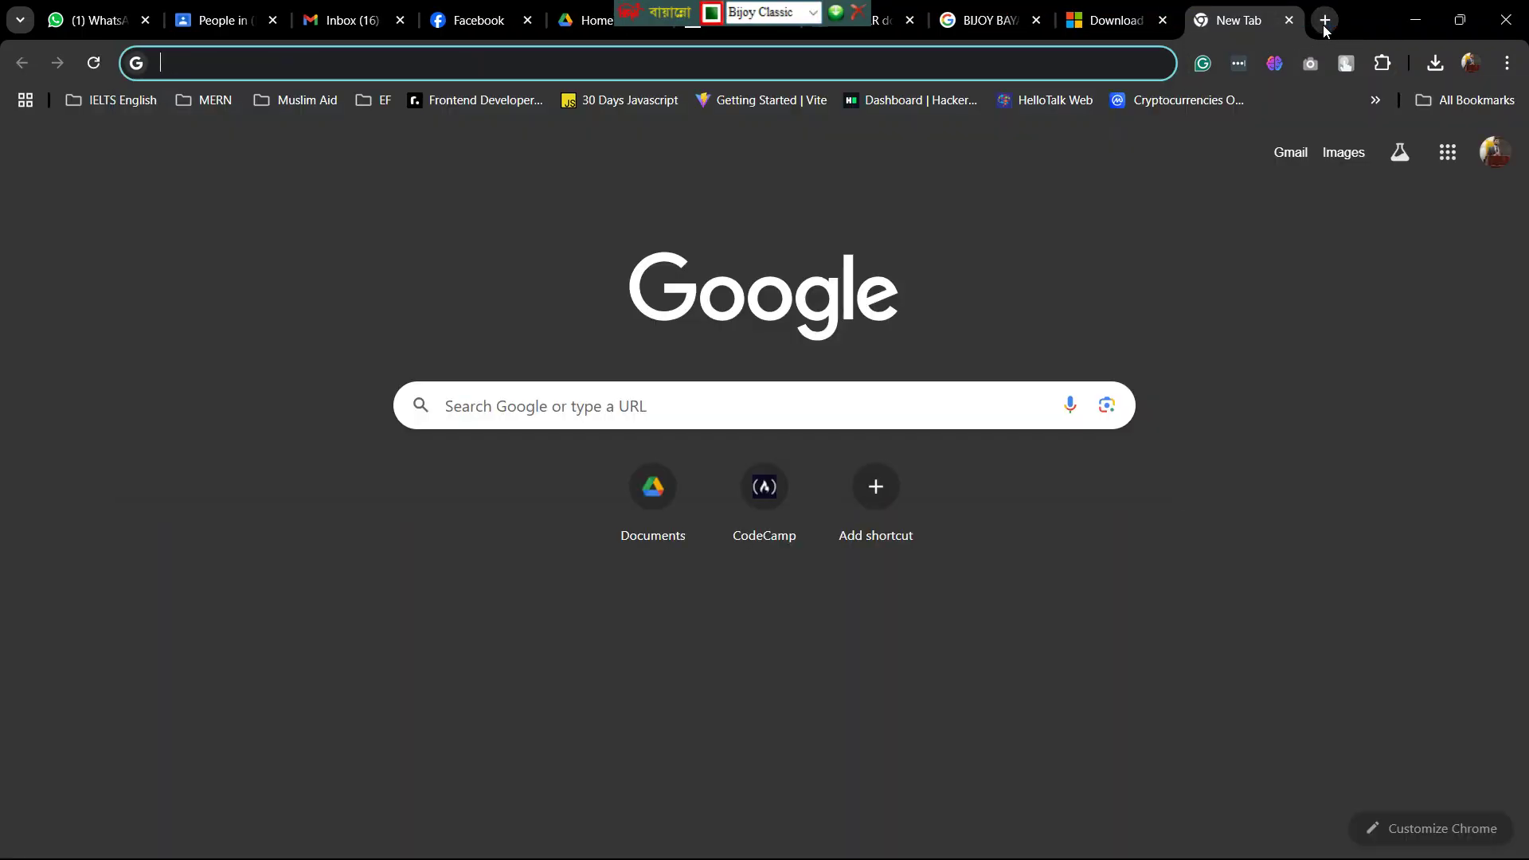
{"action": "type", "text": "‡„Zdwi"}
{"action": "key", "text": "BackSpace"}
{"action": "key", "text": "BackSpace"}
{"action": "key", "text": "BackSpace"}
{"action": "key", "text": "BackSpace"}
{"action": "key", "text": "BackSpace"}
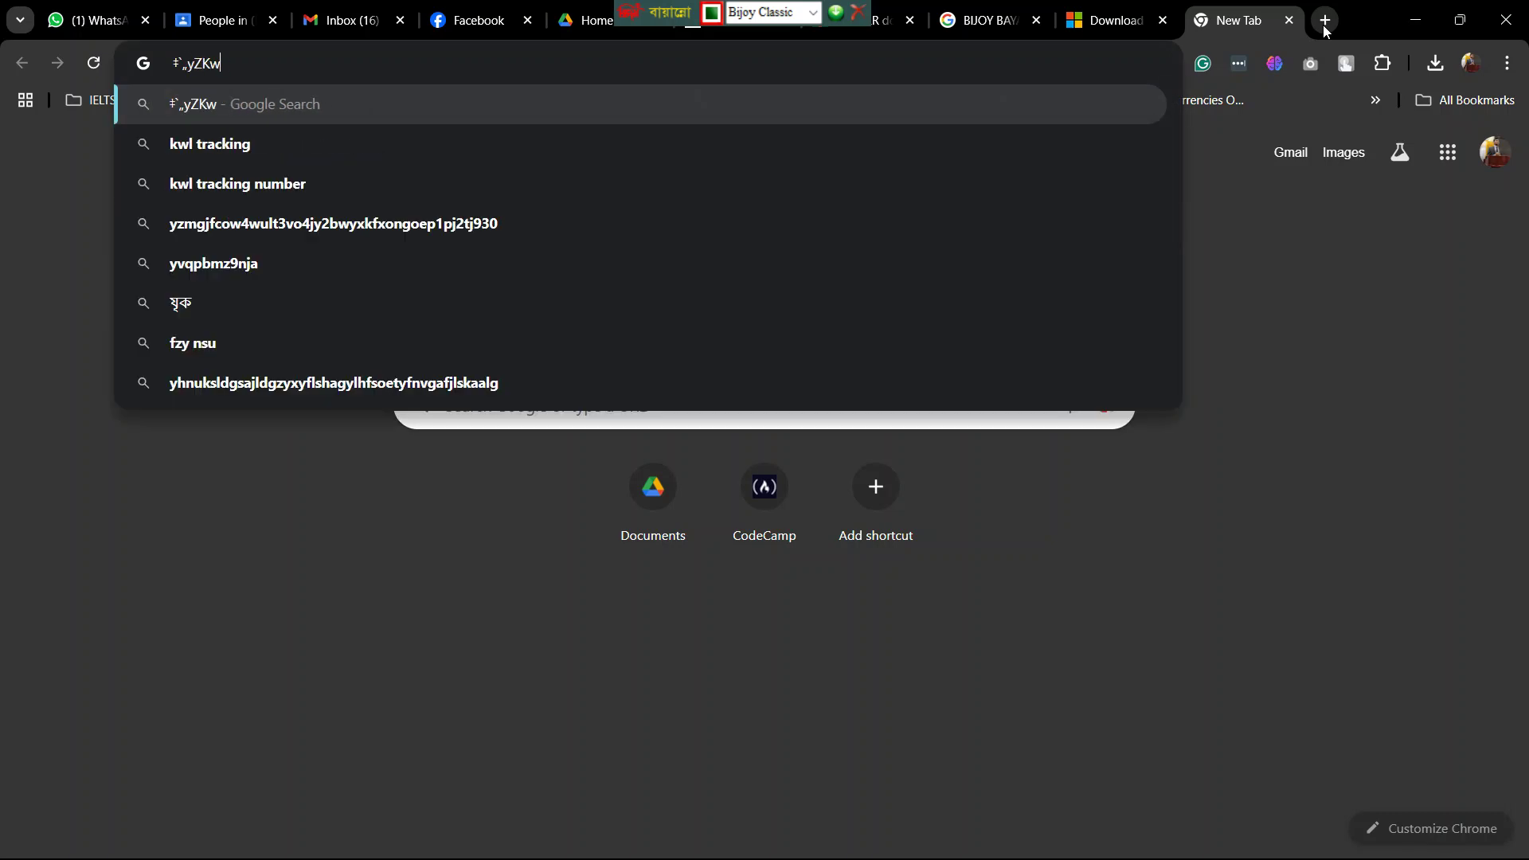
{"action": "key", "text": "BackSpace"}
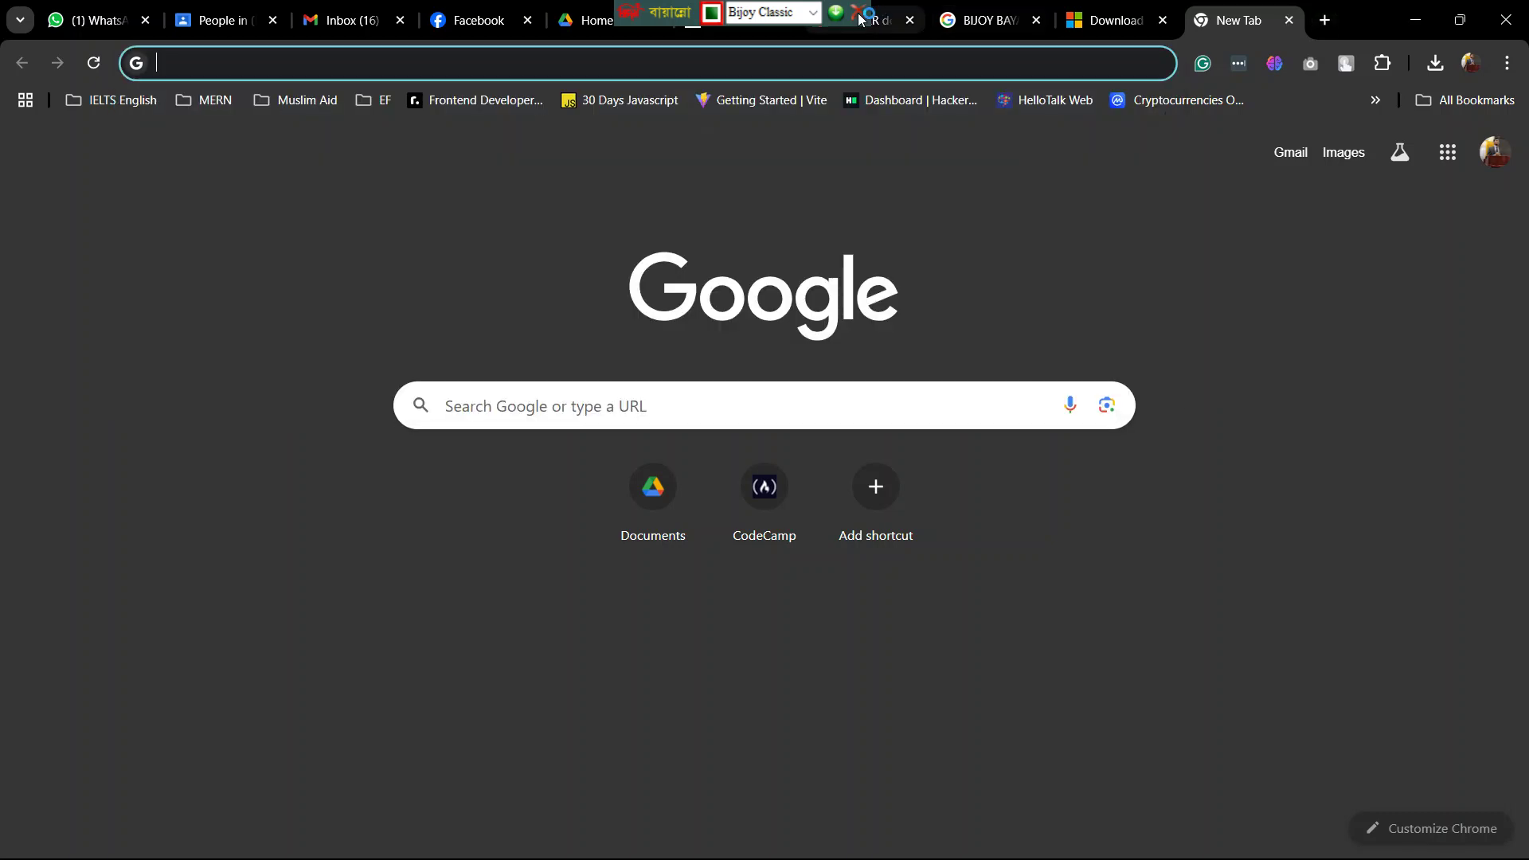
- Set the Bijoy Bayanno layout to Unicode and try entering বা in the address bar
{"action": "left_click", "coordinate": [815, 13]}
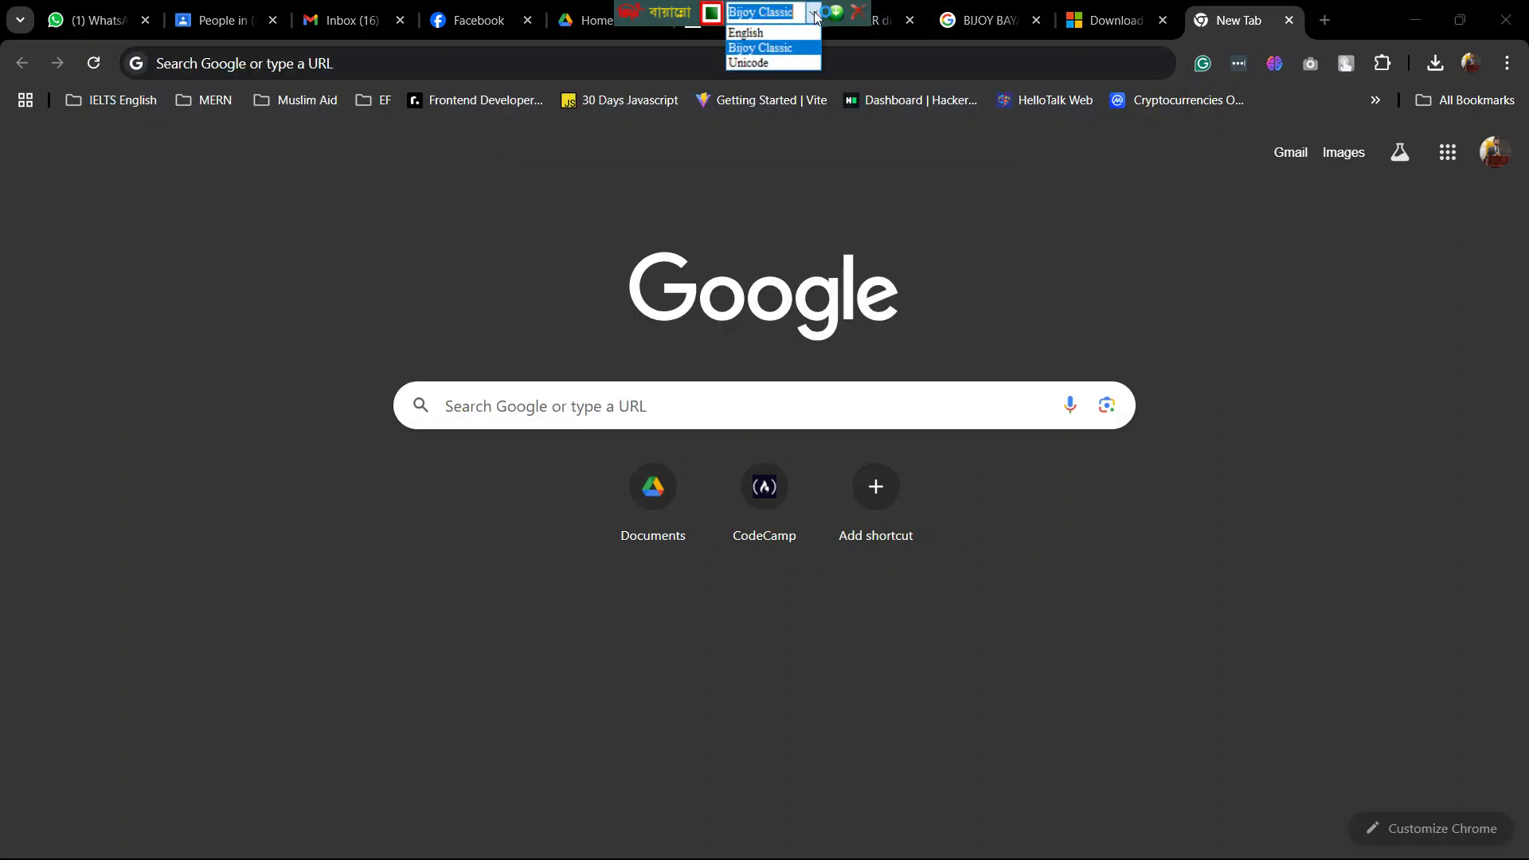
{"action": "left_click", "coordinate": [785, 54]}
{"action": "left_click", "coordinate": [786, 71]}
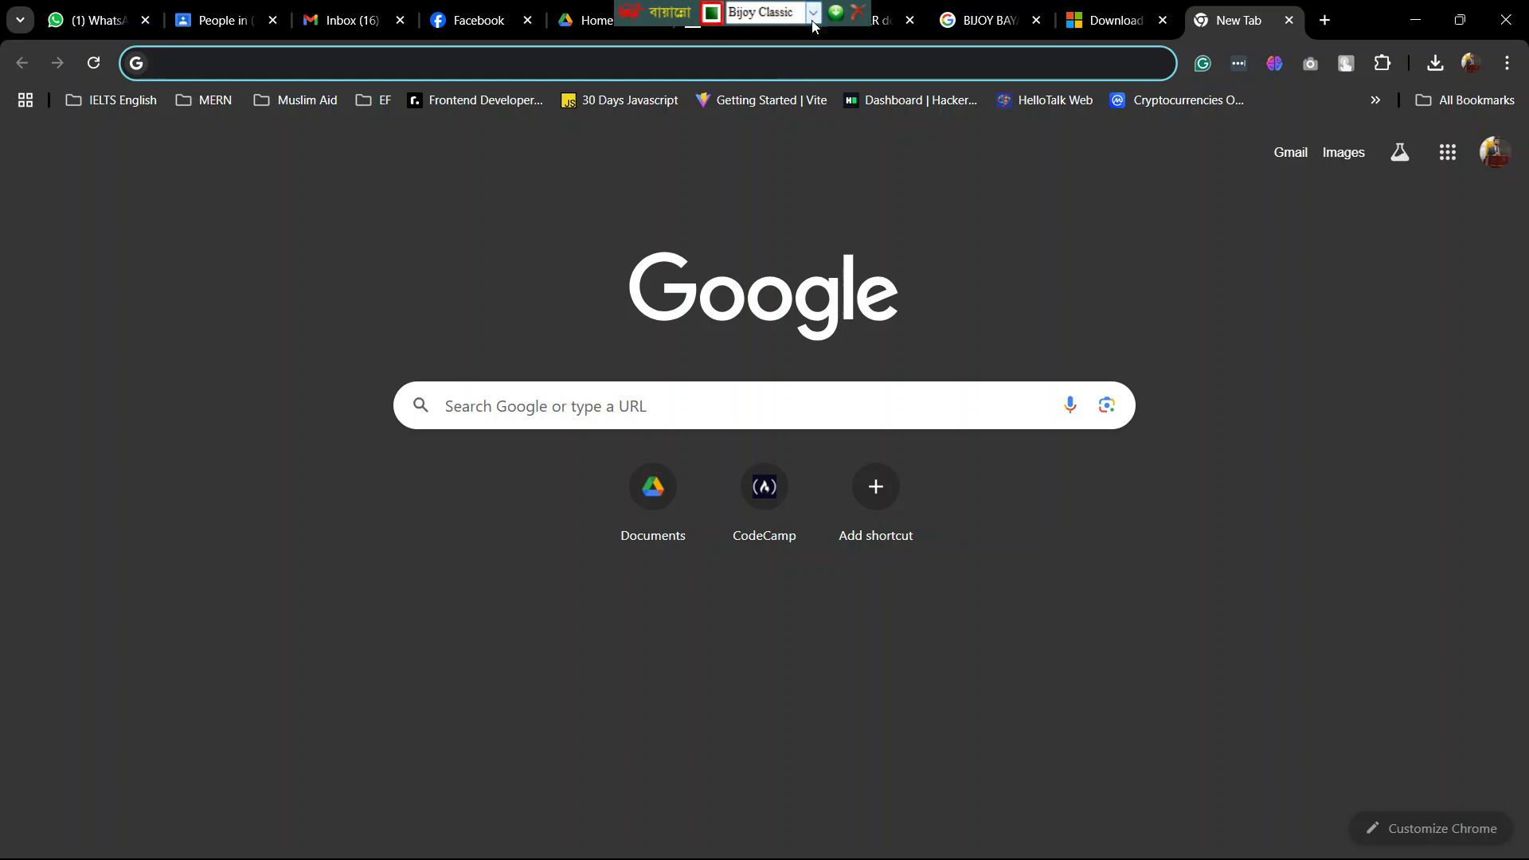
{"action": "left_click", "coordinate": [813, 13]}
{"action": "left_click", "coordinate": [785, 60]}
{"action": "left_click", "coordinate": [742, 66]}
{"action": "type", "text": "ব"}
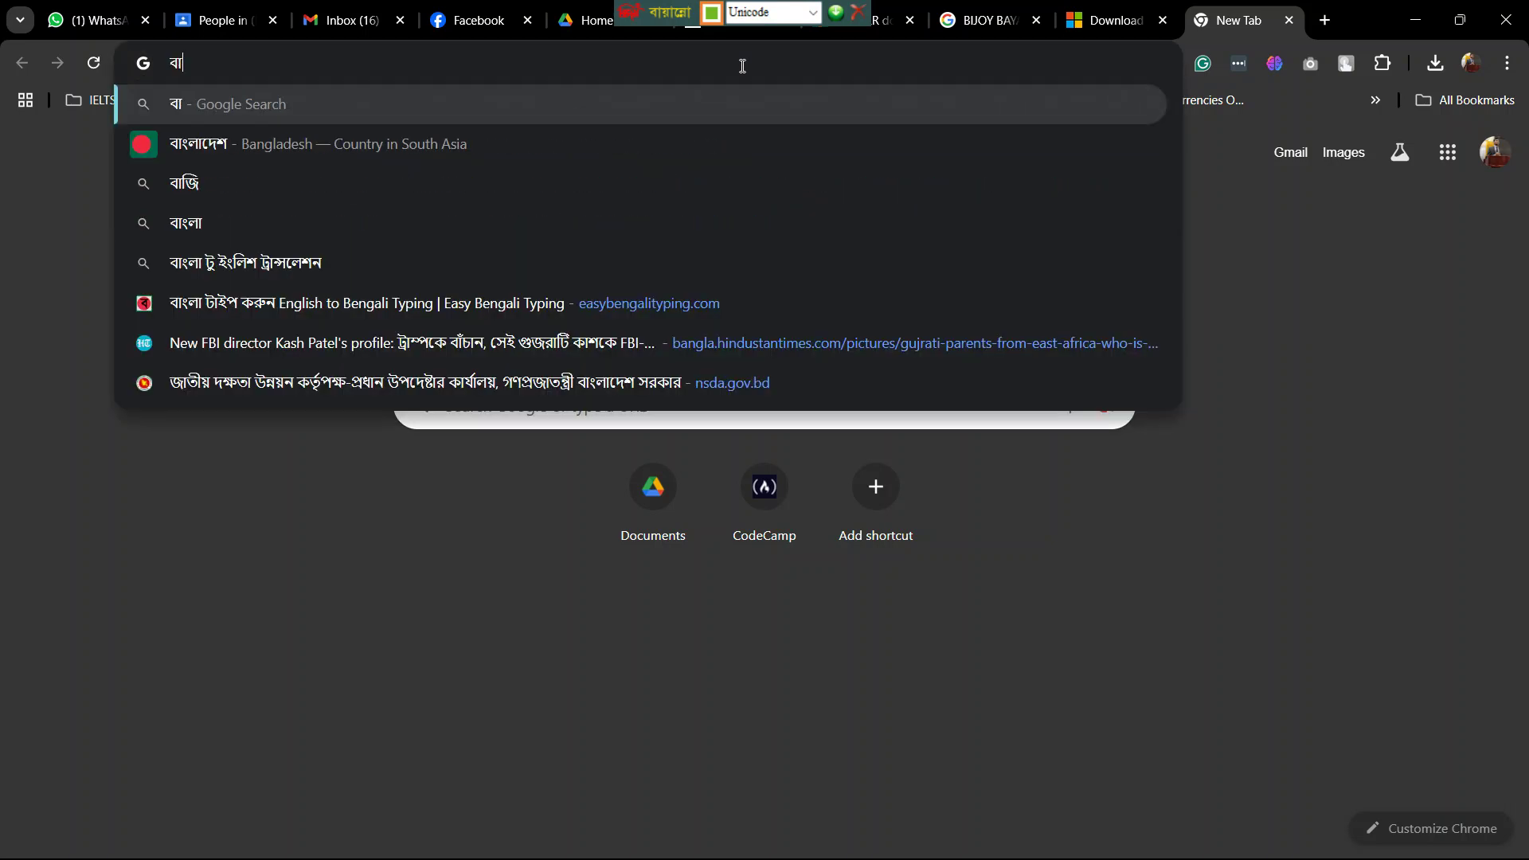
{"action": "key", "text": "BackSpace"}
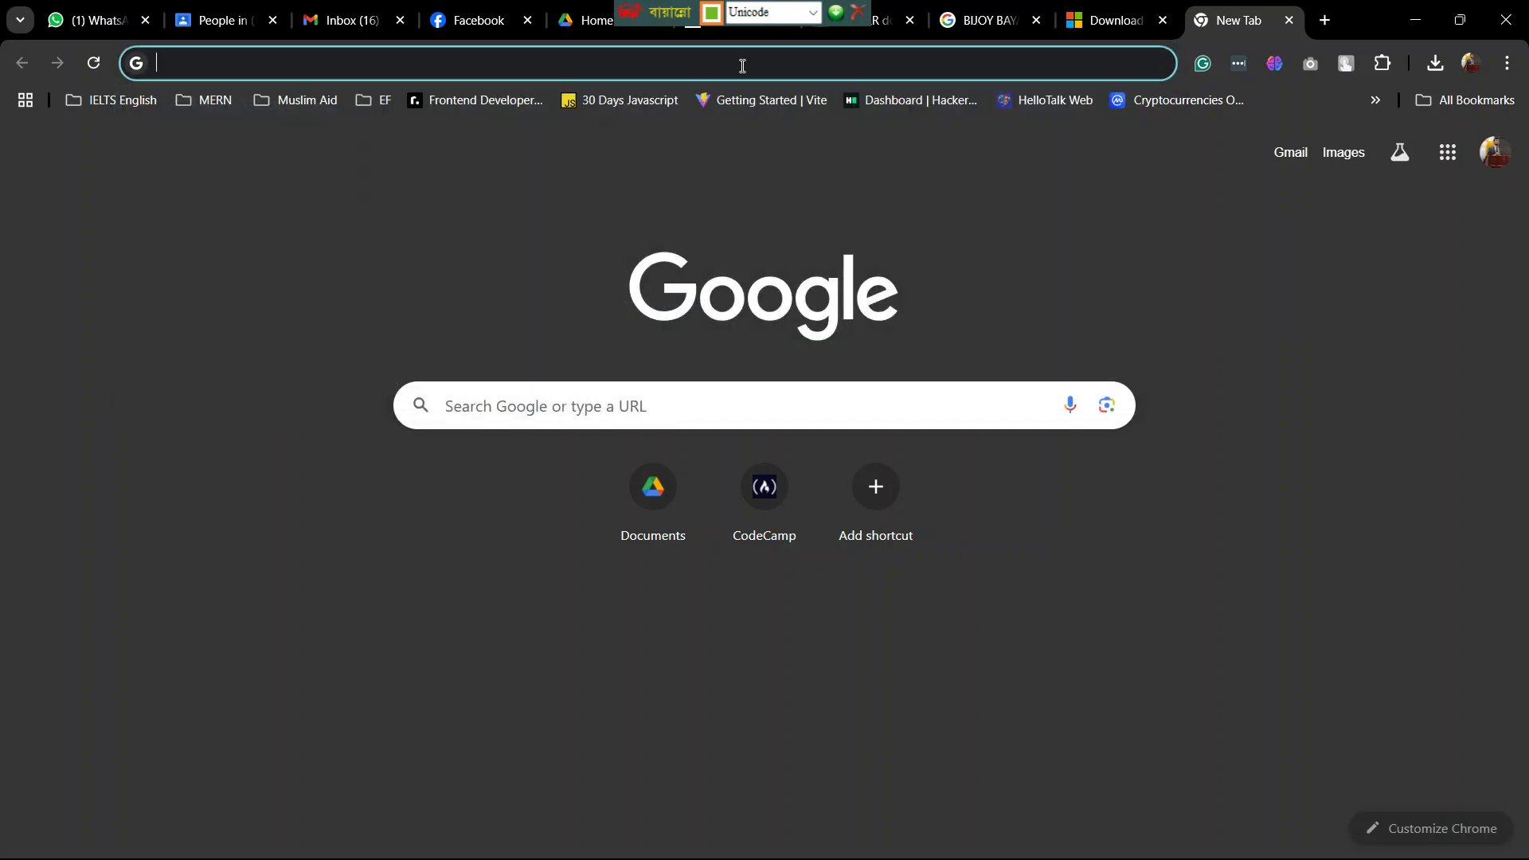
- Set the Bijoy Bayanno layout to English and open the suggested Google Classroom page by entering CLA in the address bar
{"action": "left_click", "coordinate": [813, 13]}
{"action": "left_click", "coordinate": [785, 33]}
{"action": "left_click", "coordinate": [684, 60]}
{"action": "type", "text": "CK"}
{"action": "type", "text": "LA"}
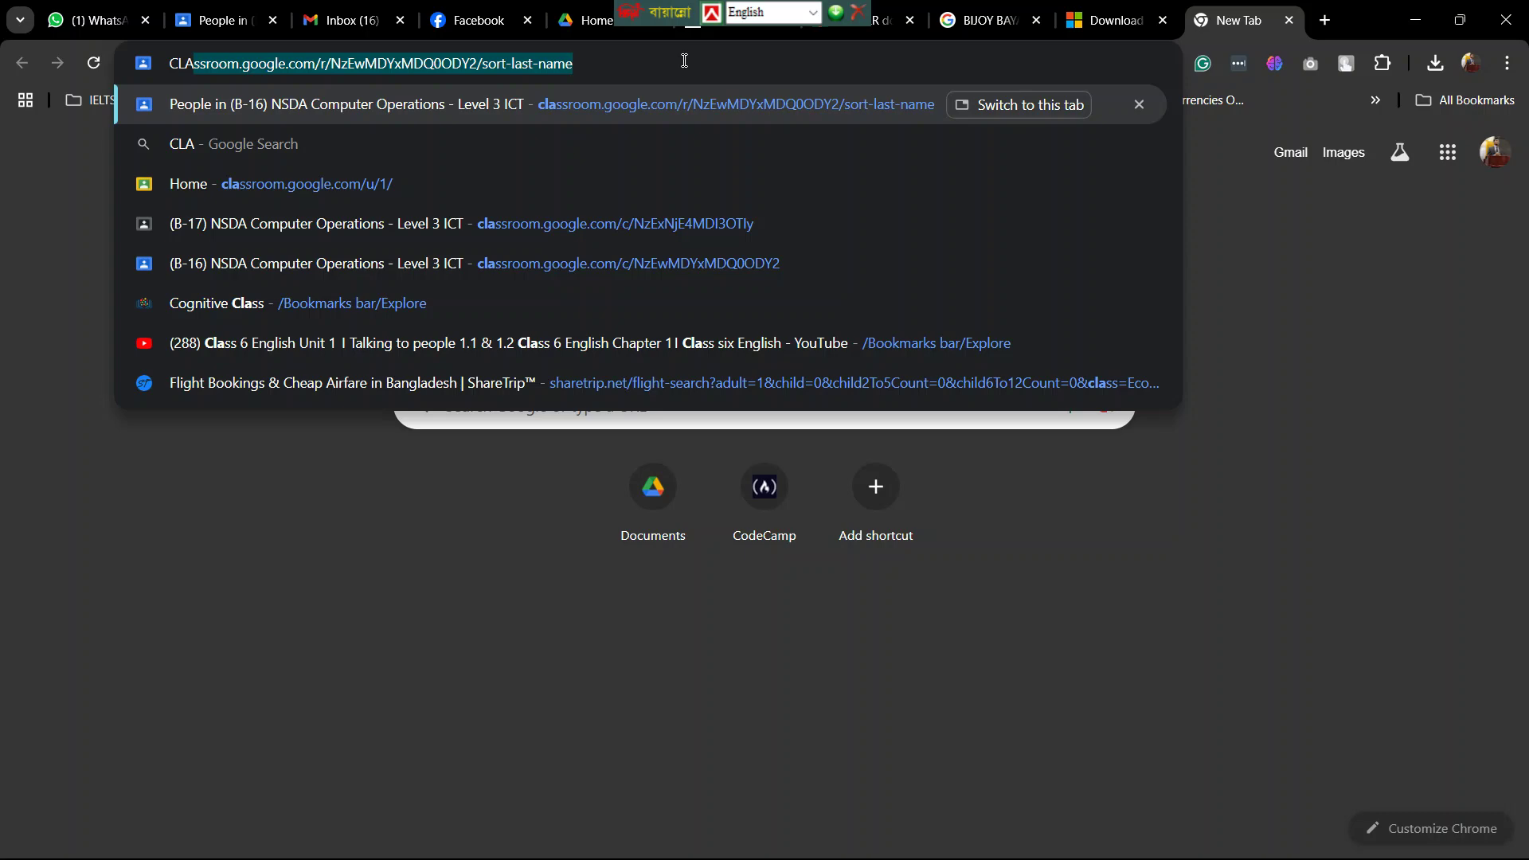
{"action": "key", "text": "Return"}
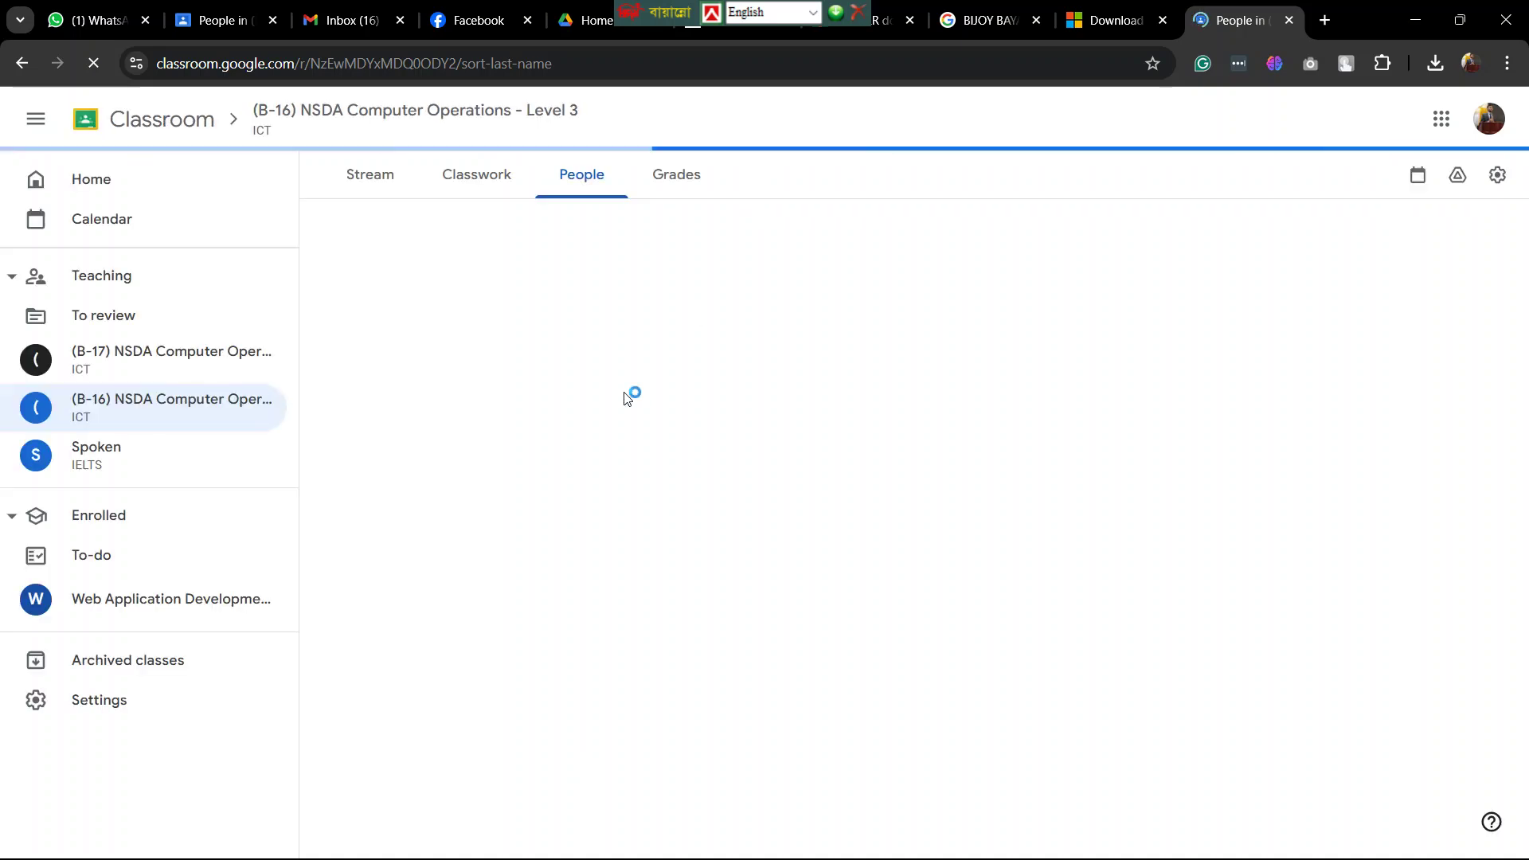
- Look through the stream of the (B-16) NSDA Computer Operations - Level 3 class
{"action": "left_click", "coordinate": [374, 176]}
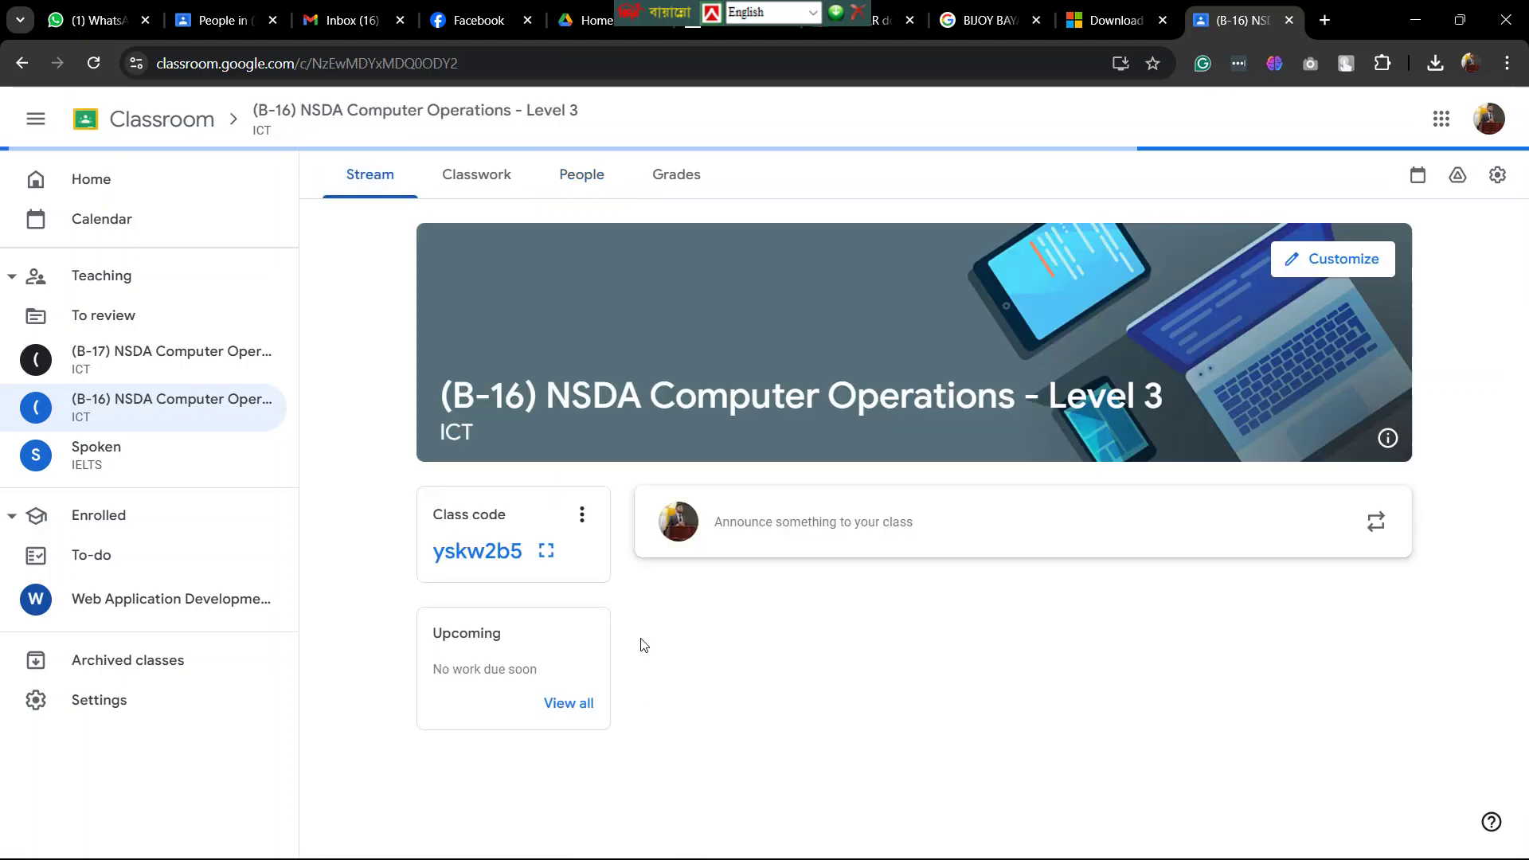
{"action": "scroll", "coordinate": [668, 671], "scroll_direction": "down", "scroll_amount": 5}
{"action": "scroll", "coordinate": [642, 661], "scroll_direction": "up", "scroll_amount": 6}
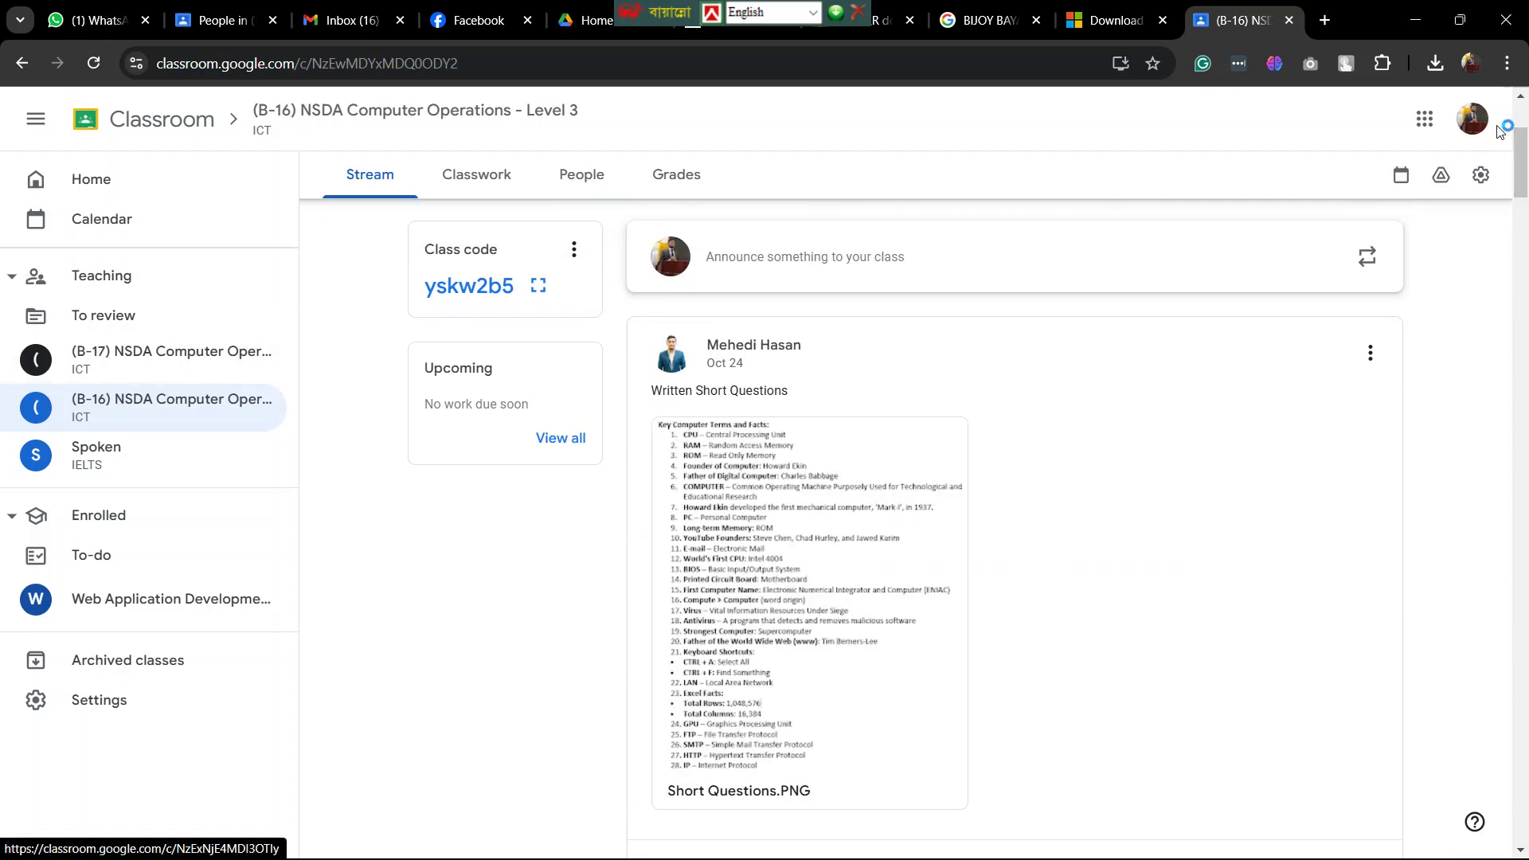
- Switch Classroom to the first alternate Google account and open its (B-18) NSDA Computer Operations - Level 3 class
{"action": "left_click", "coordinate": [1473, 126]}
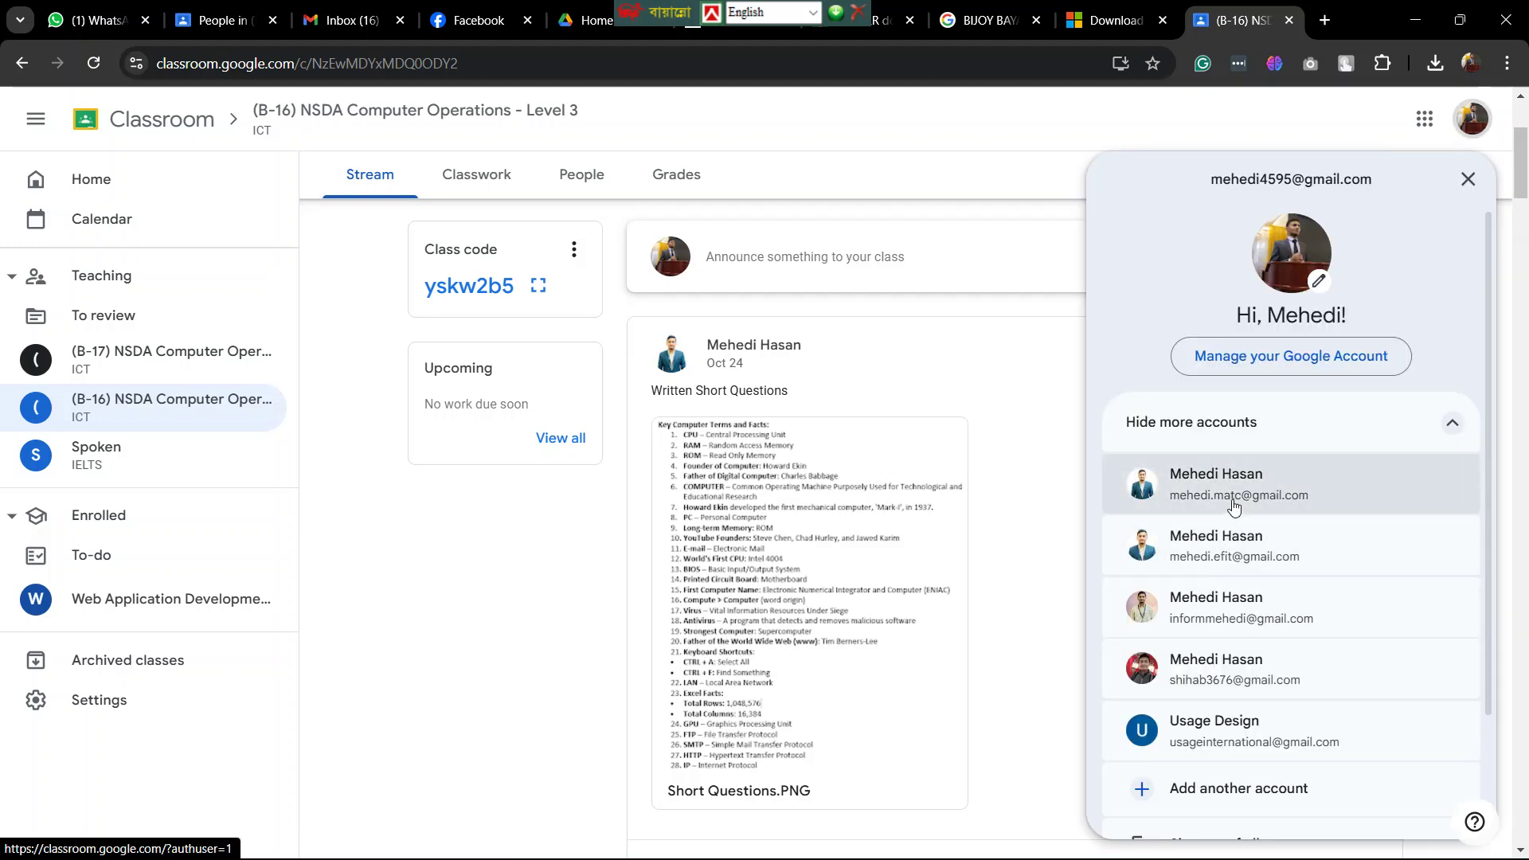
{"action": "left_click", "coordinate": [1287, 496]}
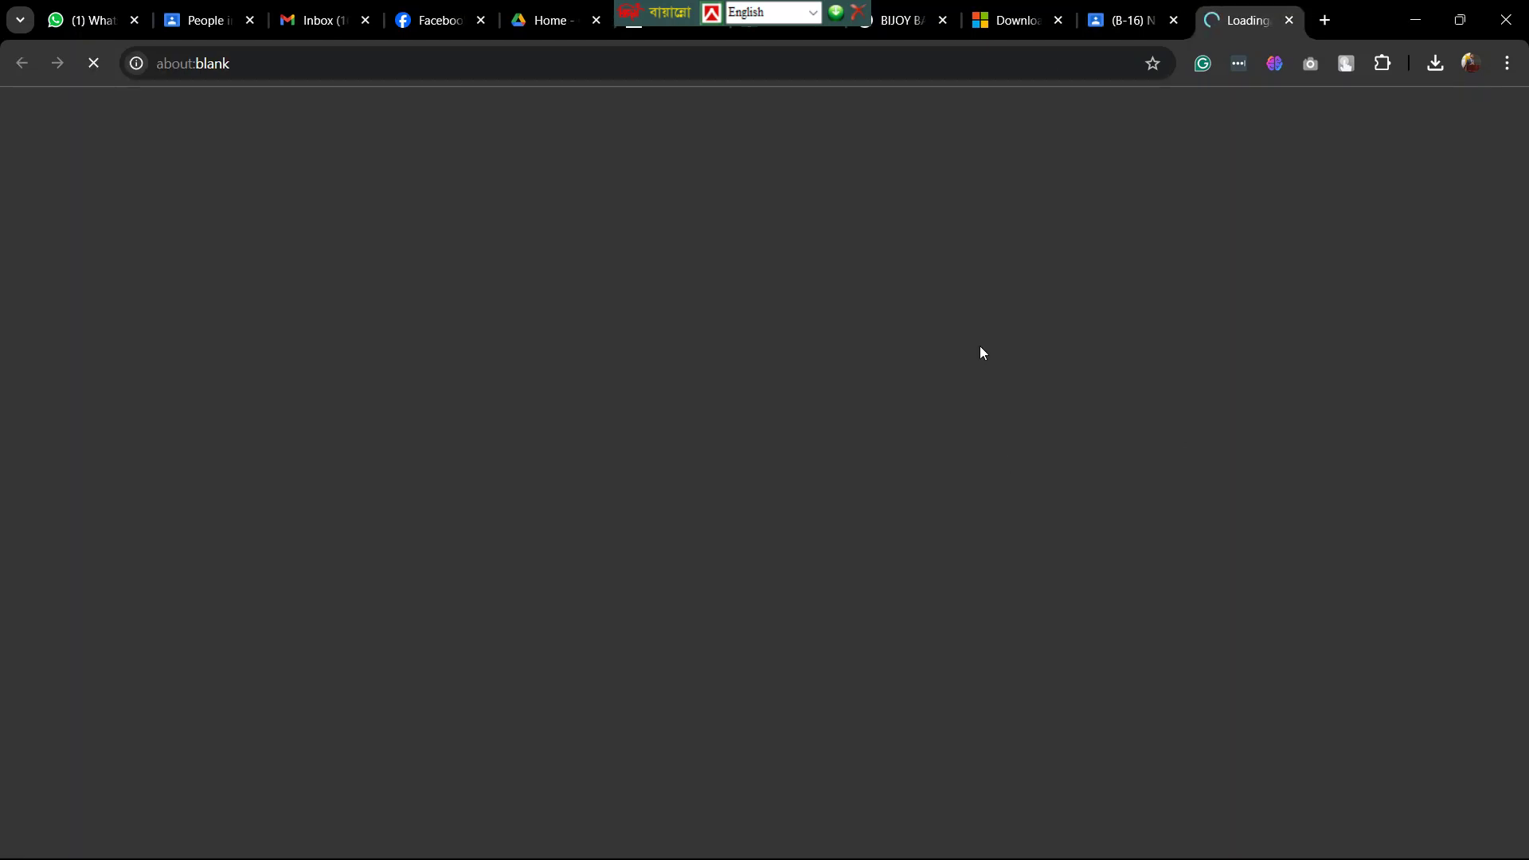
{"action": "middle_click", "coordinate": [1133, 24]}
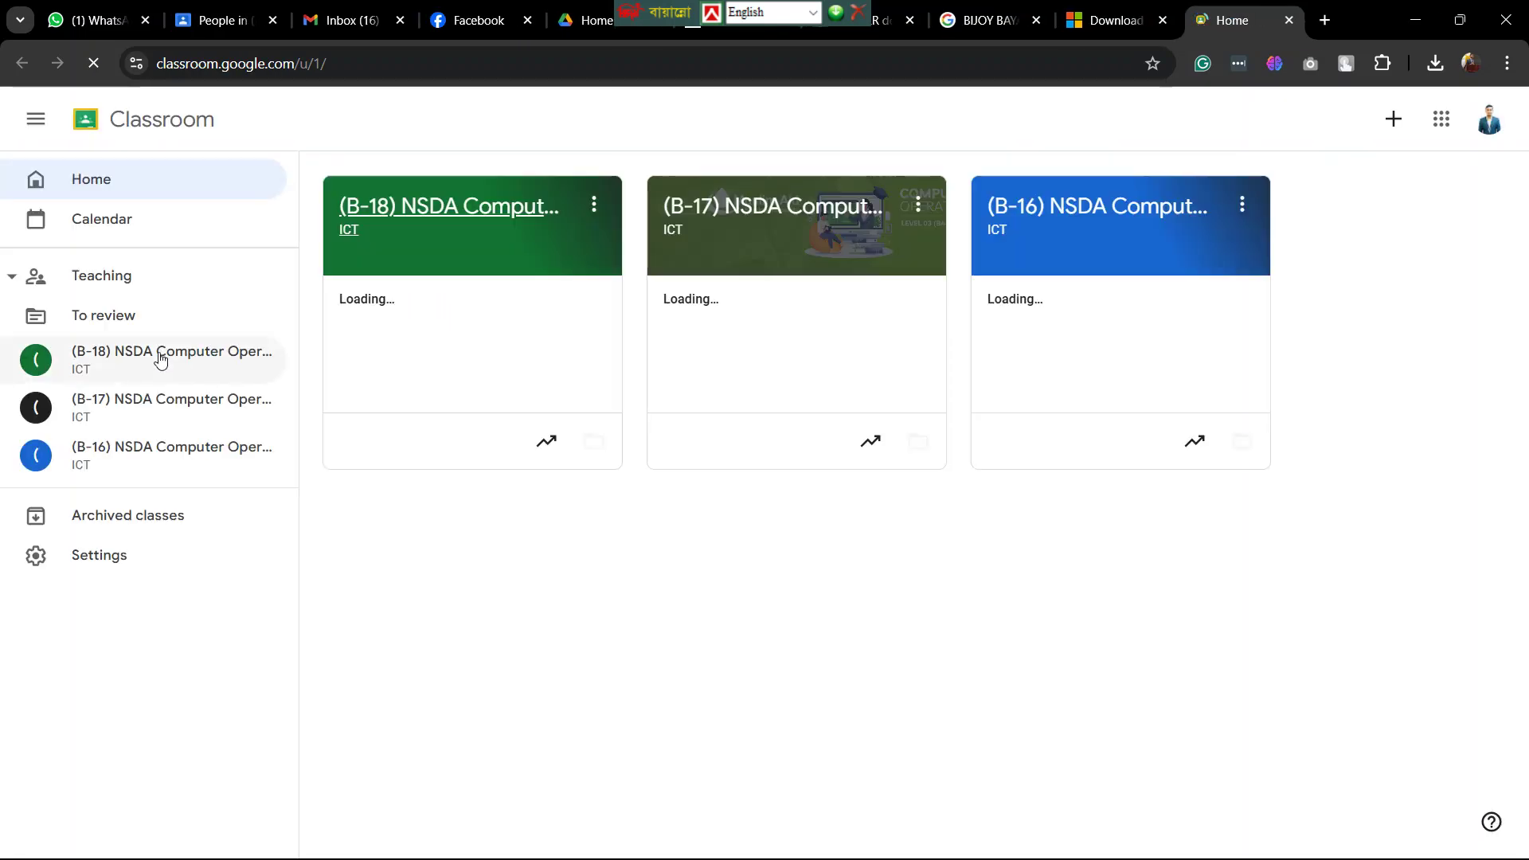
{"action": "left_click", "coordinate": [143, 360]}
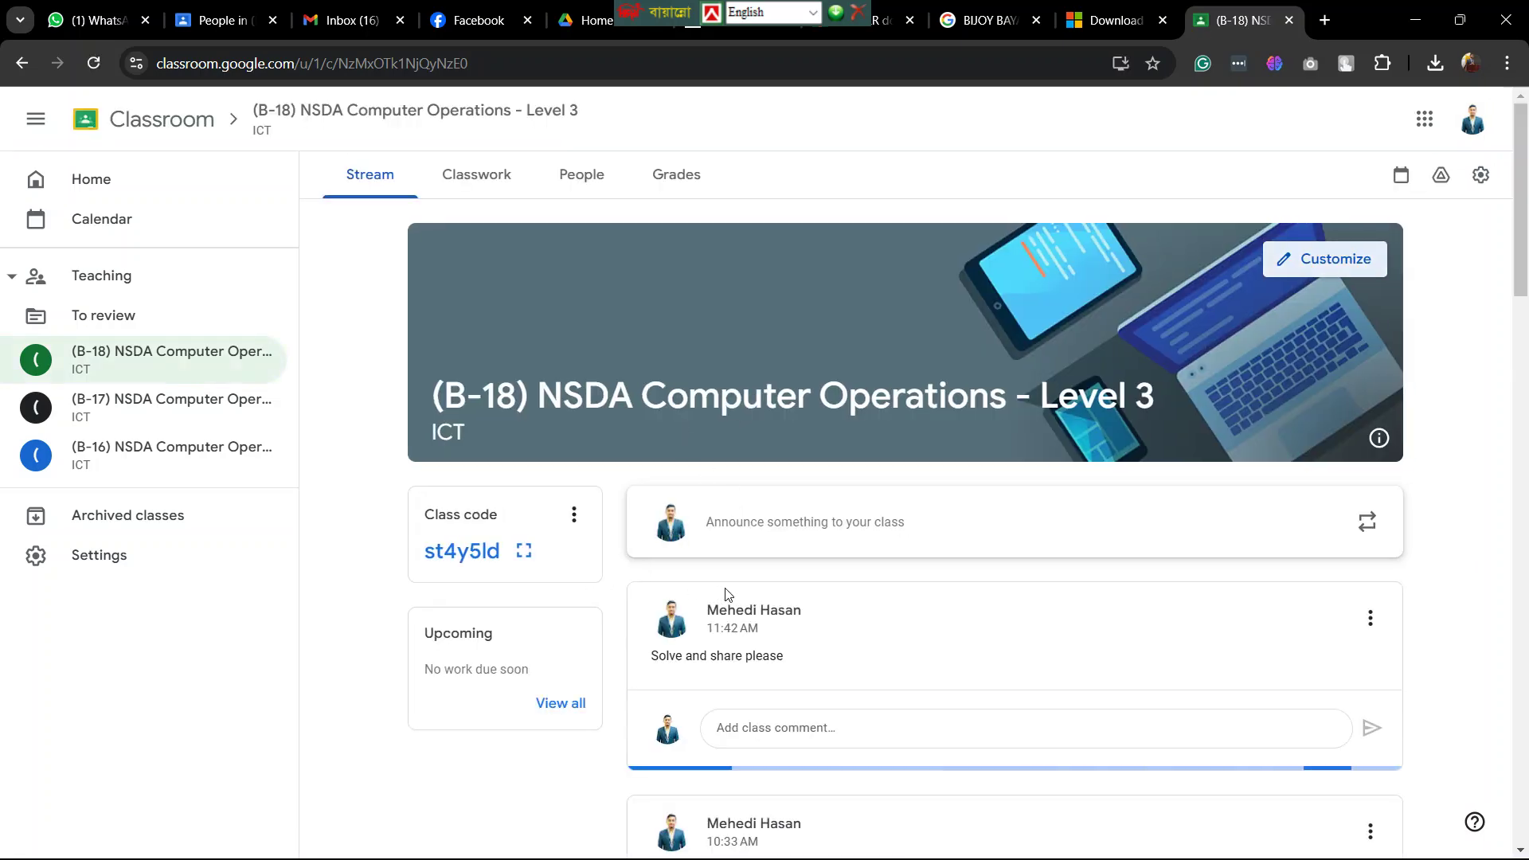
- Find the Bijoy Bayanno Installation Guide post in the class stream and examine its three steps and the layout shortcut
{"action": "scroll", "coordinate": [726, 595], "scroll_direction": "down", "scroll_amount": 6}
{"action": "scroll", "coordinate": [879, 473], "scroll_direction": "up", "scroll_amount": 2}
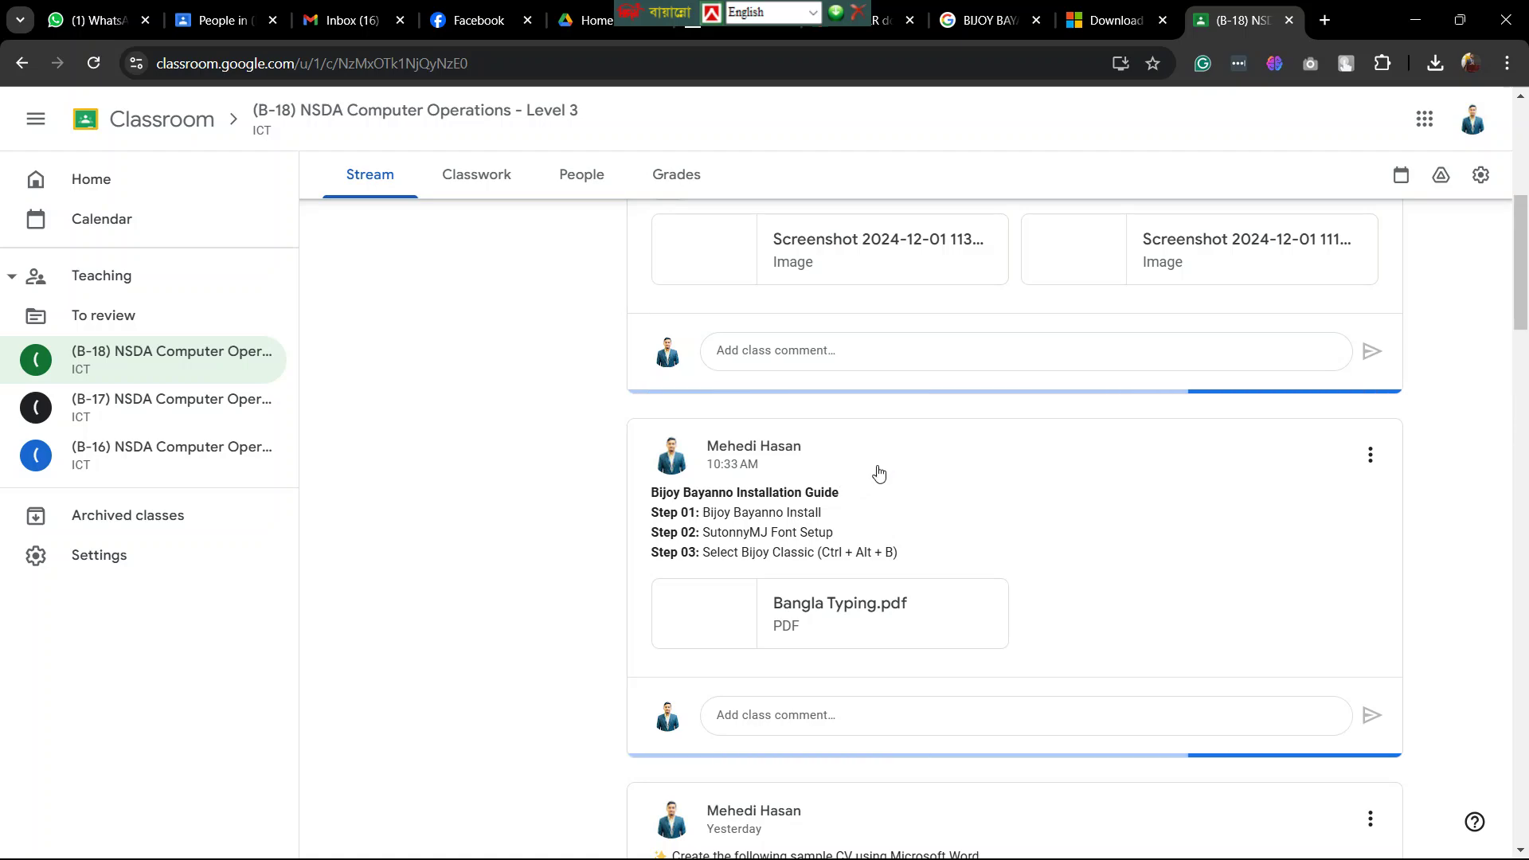
{"action": "scroll", "coordinate": [878, 473], "scroll_direction": "up", "scroll_amount": 4}
{"action": "scroll", "coordinate": [468, 403], "scroll_direction": "down", "scroll_amount": 7}
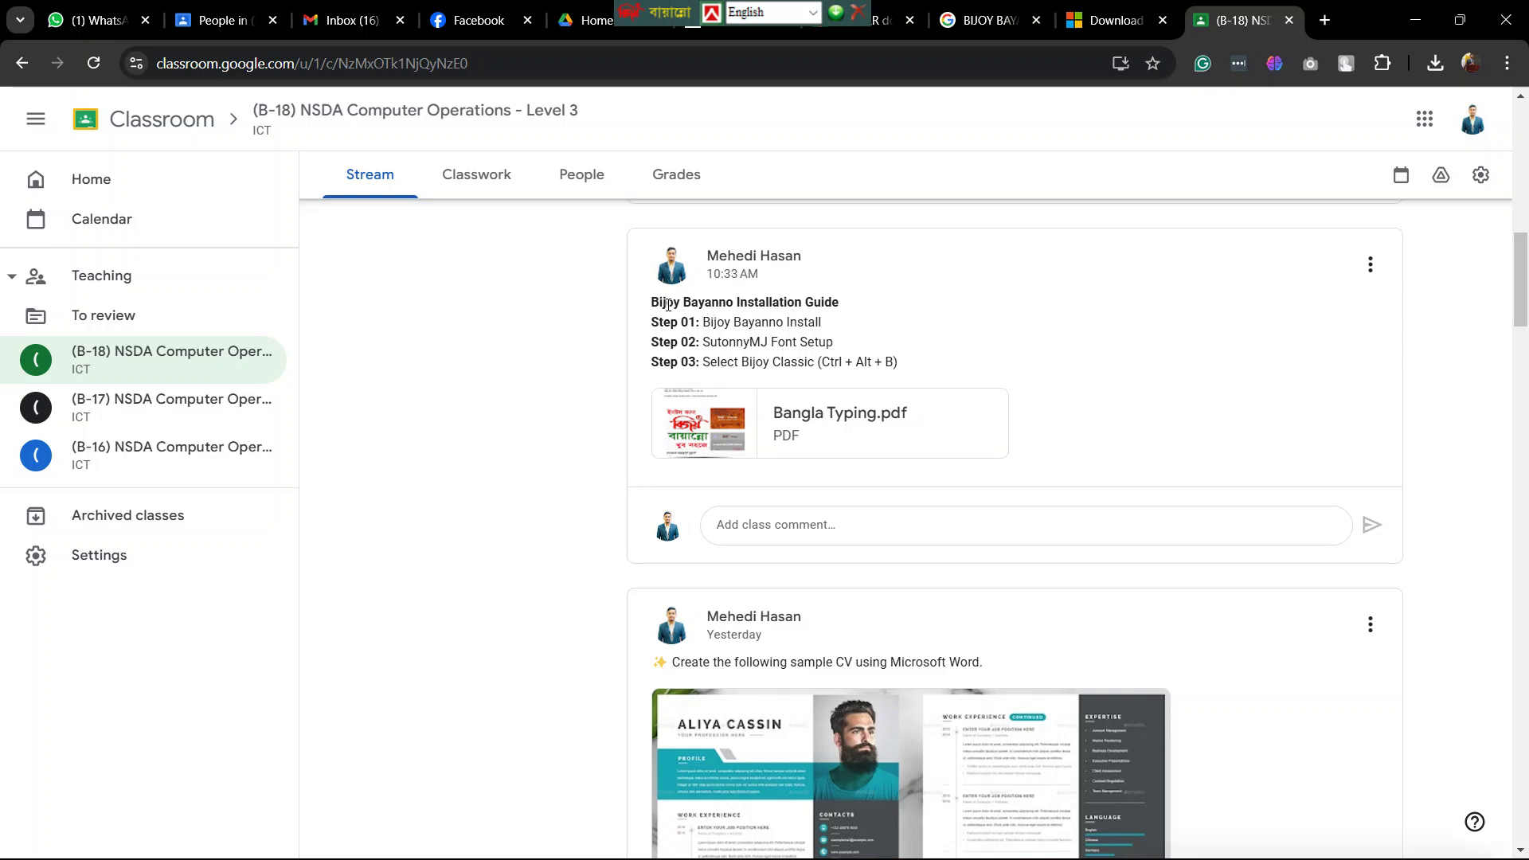
{"action": "left_click_drag", "start_coordinate": [667, 304], "coordinate": [847, 342]}
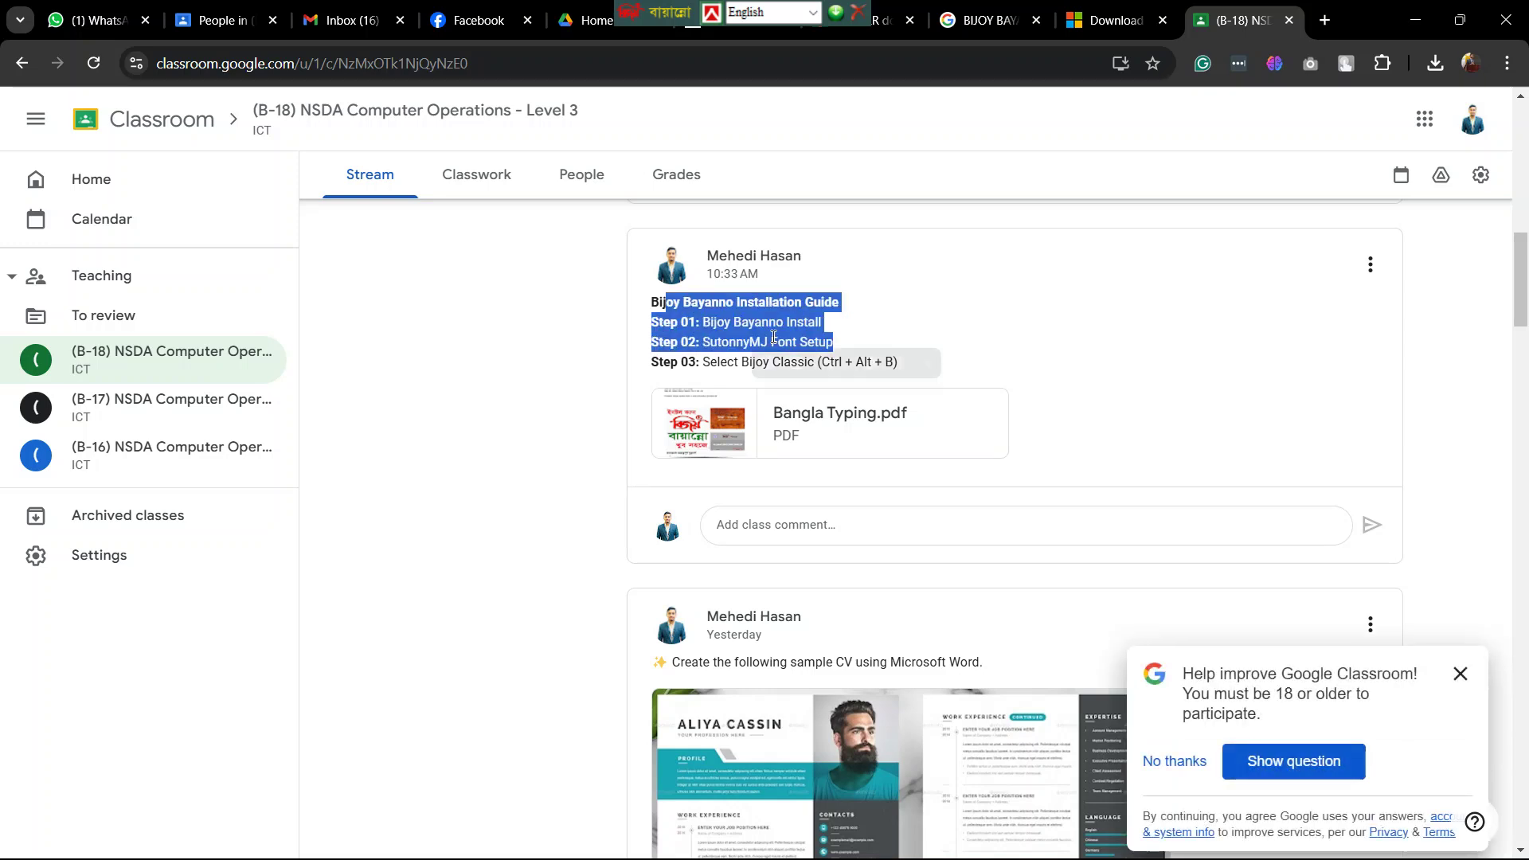
{"action": "left_click", "coordinate": [773, 338]}
{"action": "left_click_drag", "start_coordinate": [731, 364], "coordinate": [916, 367]}
{"action": "left_click", "coordinate": [831, 364]}
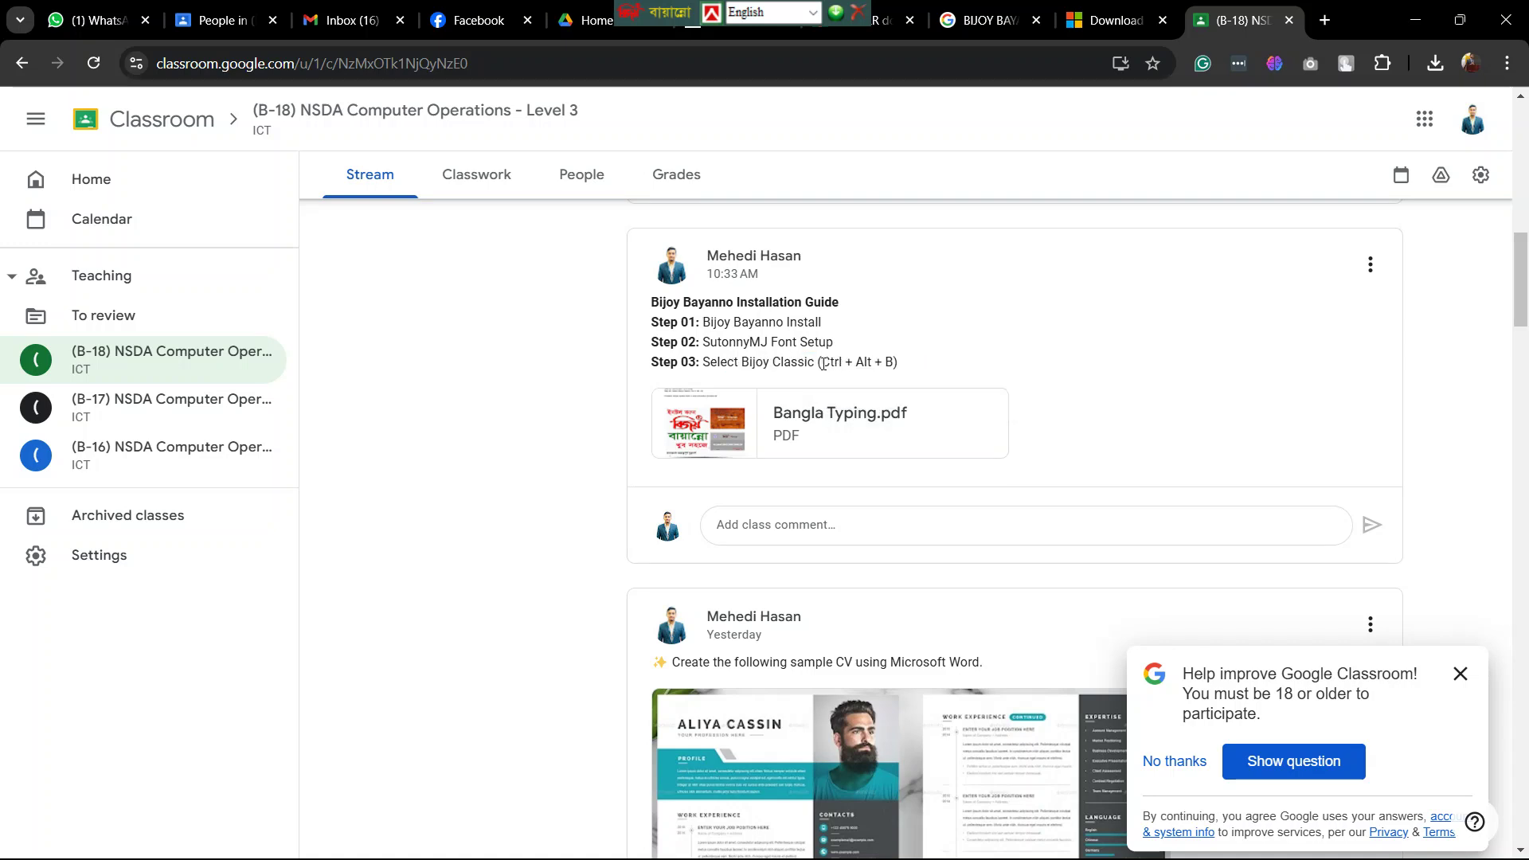
{"action": "left_click_drag", "start_coordinate": [824, 364], "coordinate": [913, 364]}
{"action": "left_click", "coordinate": [914, 363]}
- Test the keyboard toggle that switches the Bijoy Bayanno layout between Bijoy Classic and English
{"action": "key", "text": "ctrl+alt+b"}
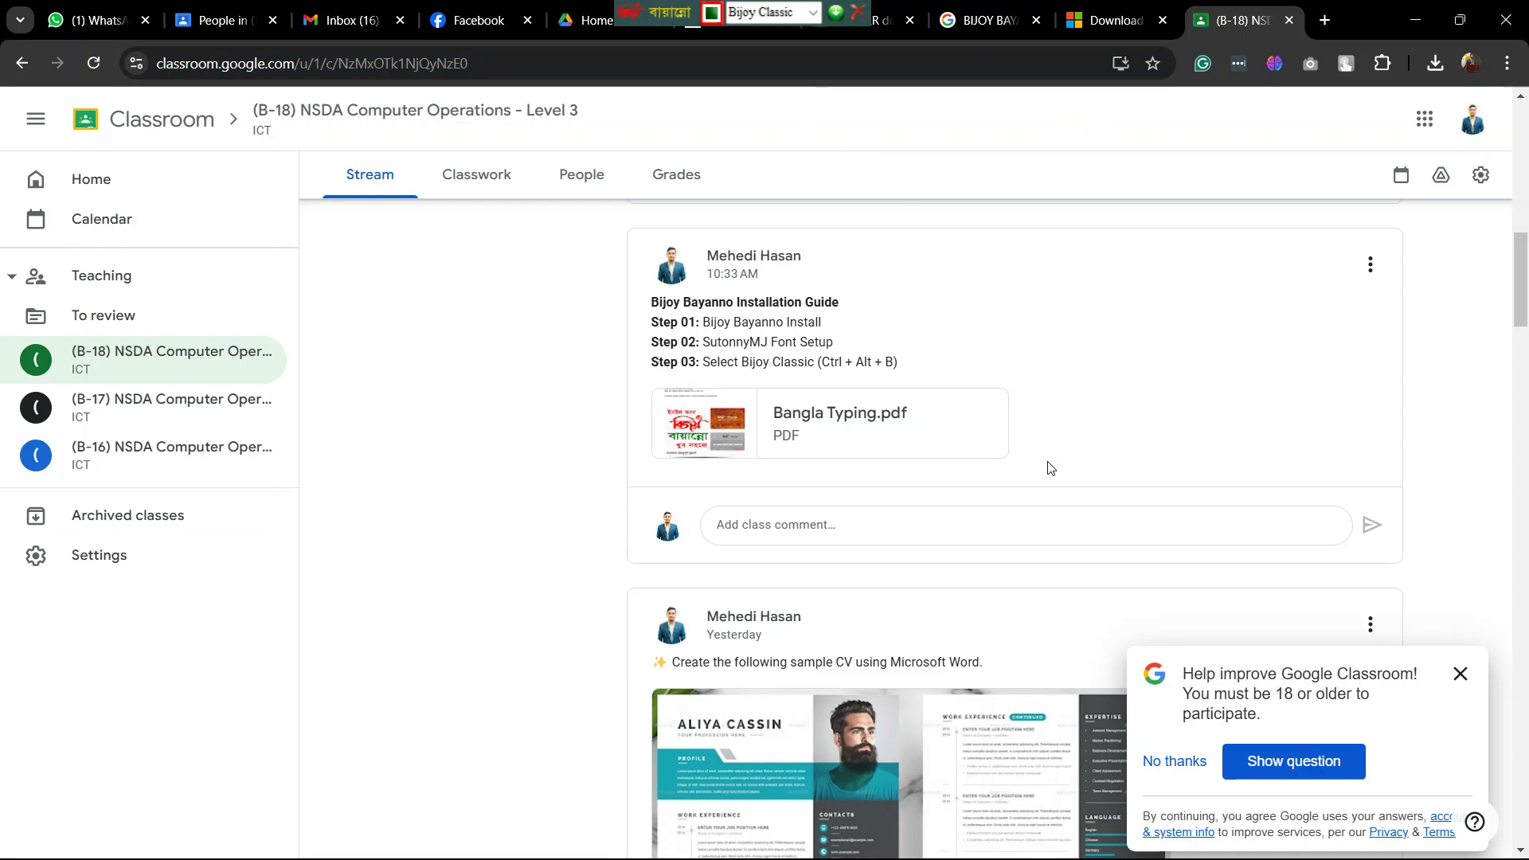
{"action": "key", "text": "ctrl+alt+v"}
{"action": "key", "text": "ctrl+alt+b"}
{"action": "key", "text": "ctrl+alt+b"}
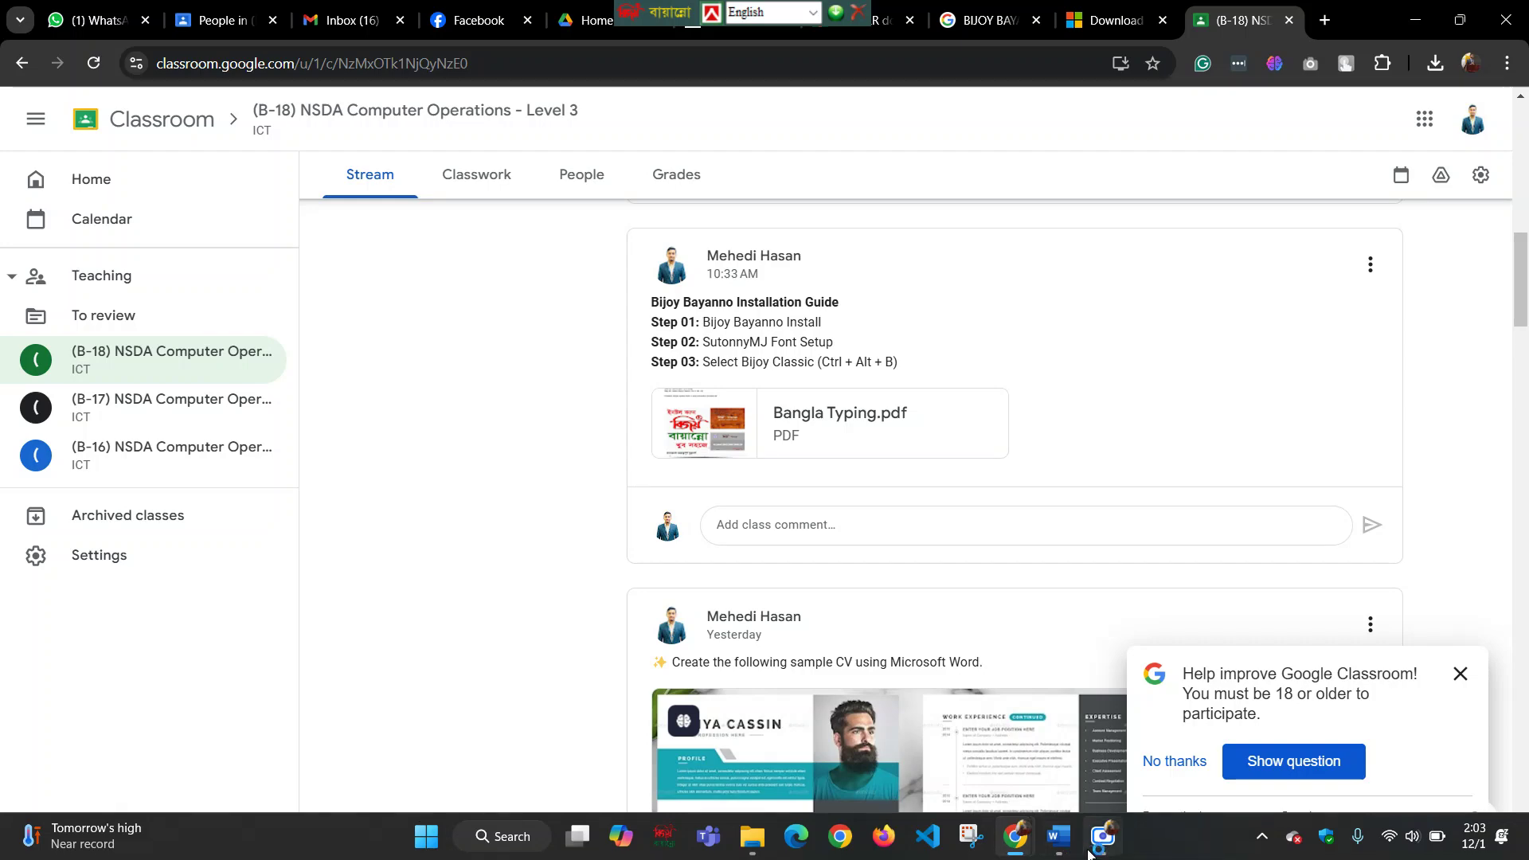
- Switch to Word and enter র in Bijoy Classic on the line below the Bangla text
{"action": "left_click", "coordinate": [1104, 843]}
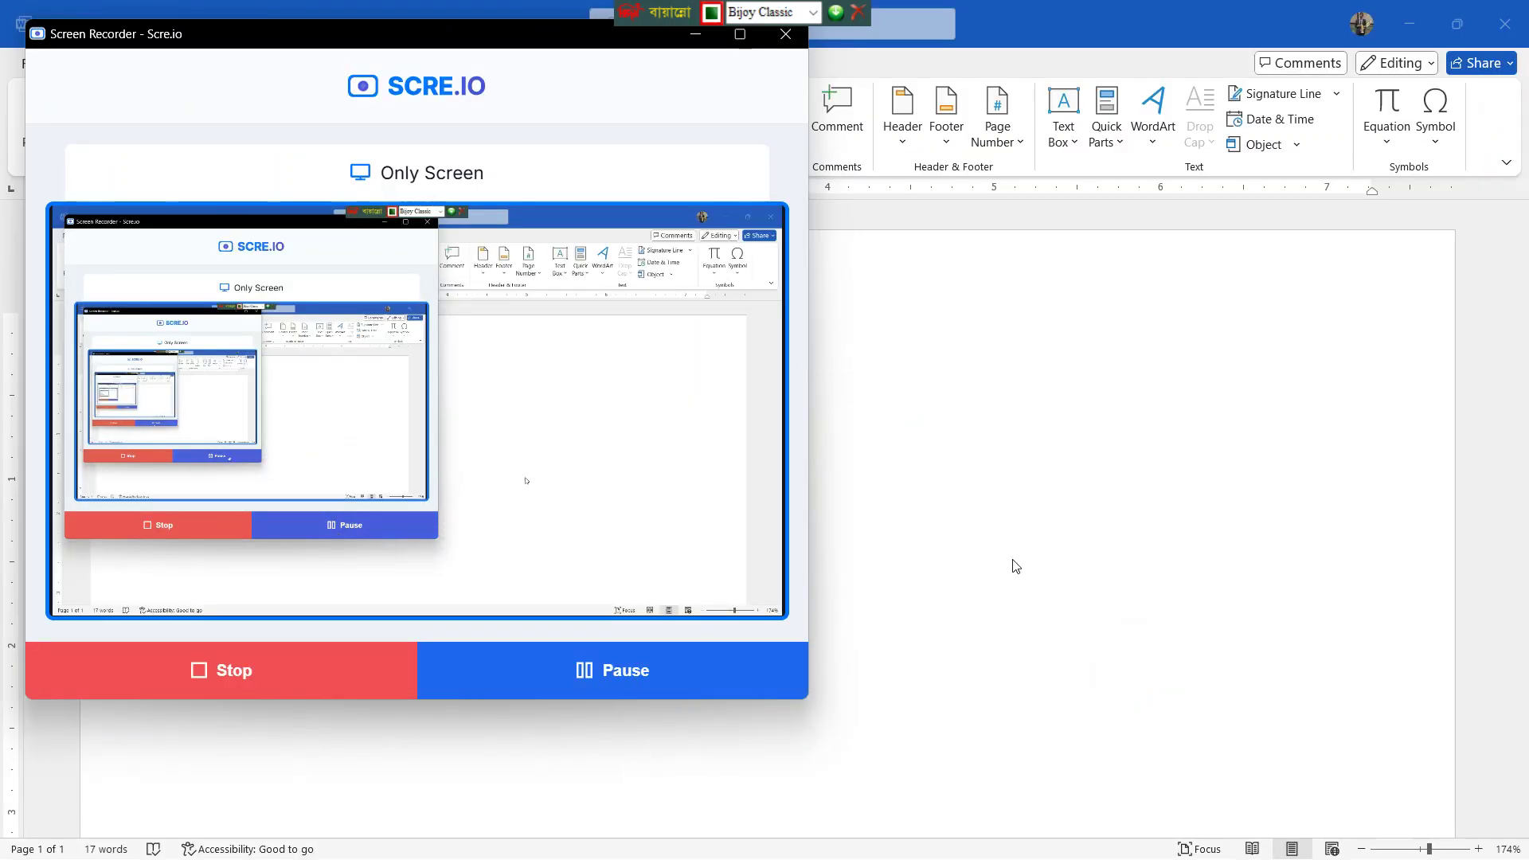
{"action": "left_click", "coordinate": [1013, 561]}
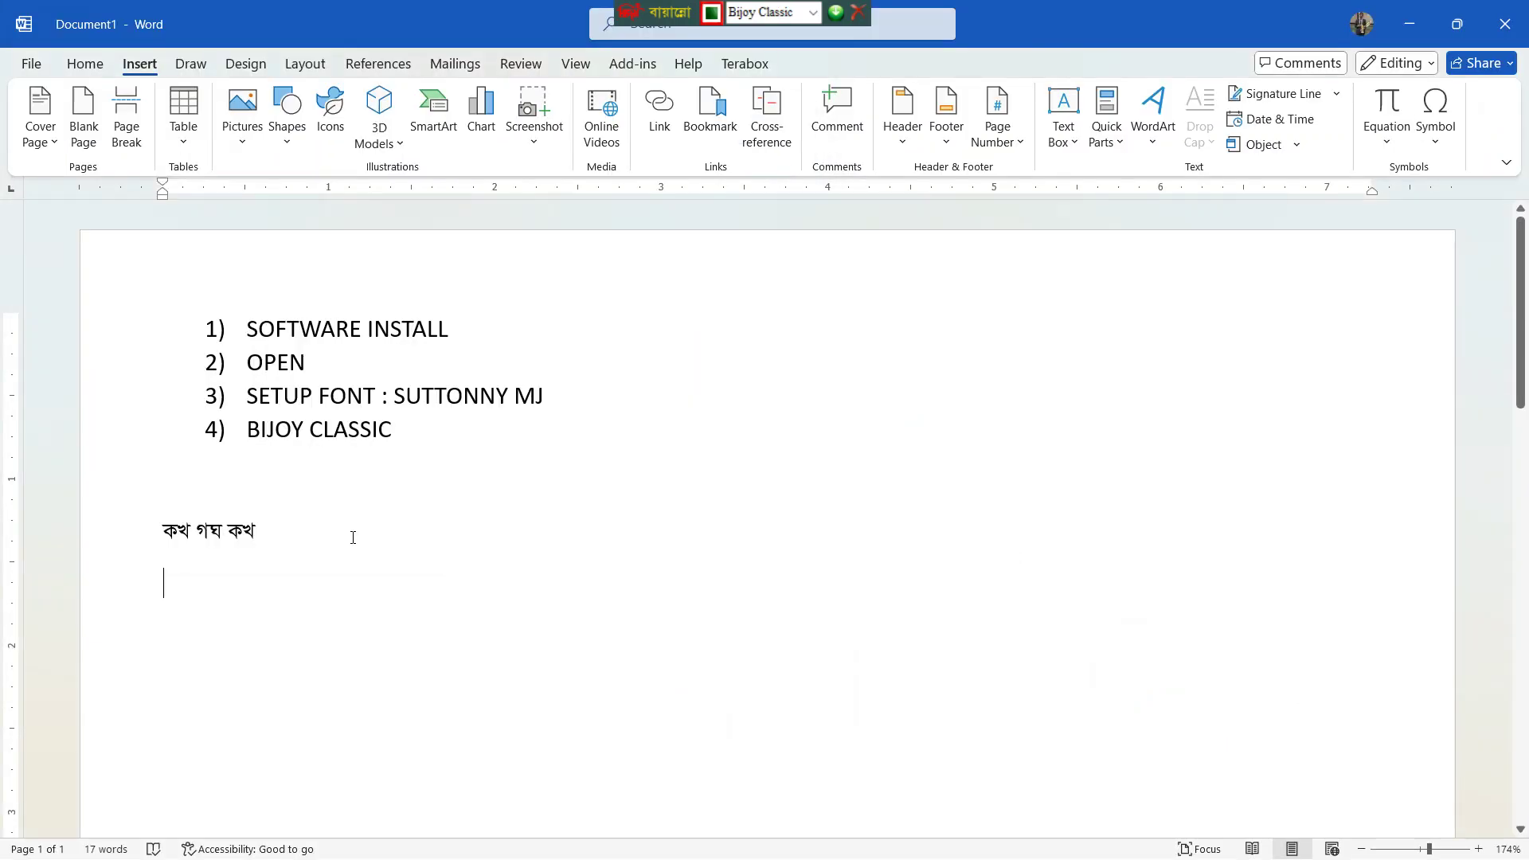
{"action": "type", "text": "র"}
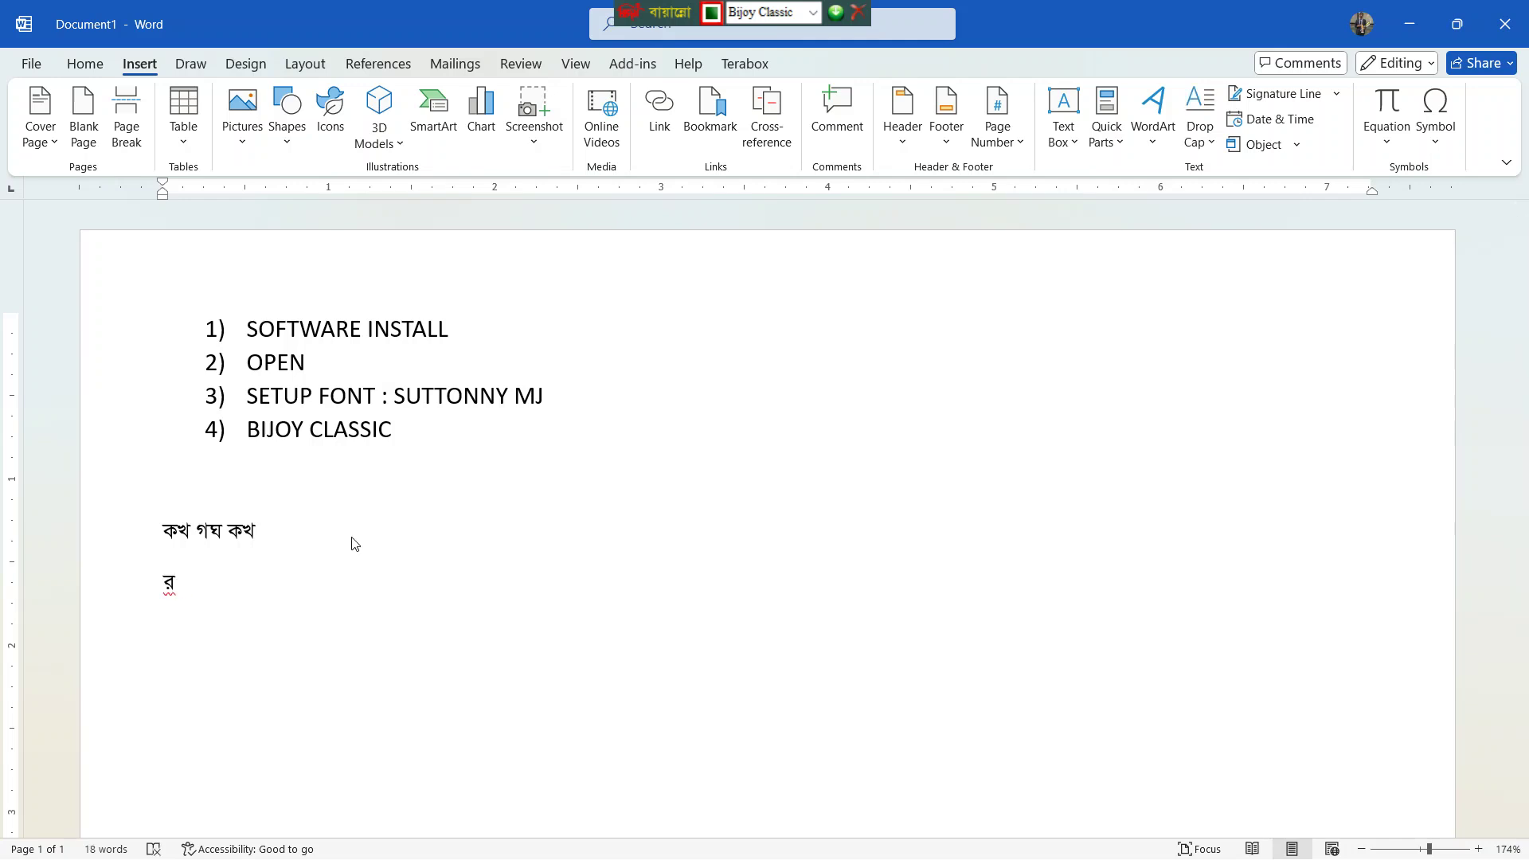
- Enter র after the existing Bangla text and again on the line below, then start another line
{"action": "key", "text": "BackSpace"}
{"action": "key", "text": "BackSpace"}
{"action": "type", "text": "র"}
{"action": "key", "text": "Return"}
{"action": "type", "text": "ও র"}
{"action": "key", "text": "BackSpace"}
{"action": "key", "text": "BackSpace"}
{"action": "key", "text": "BackSpace"}
{"action": "type", "text": "র"}
{"action": "key", "text": "Return"}
{"action": "type", "text": "র"}
{"action": "key", "text": "BackSpace"}
- In the AutoCorrect settings reached from More Symbols, turn off the option buttons, all capitalization options and Caps Lock correction, and choose Plain text
{"action": "left_click", "coordinate": [1438, 148]}
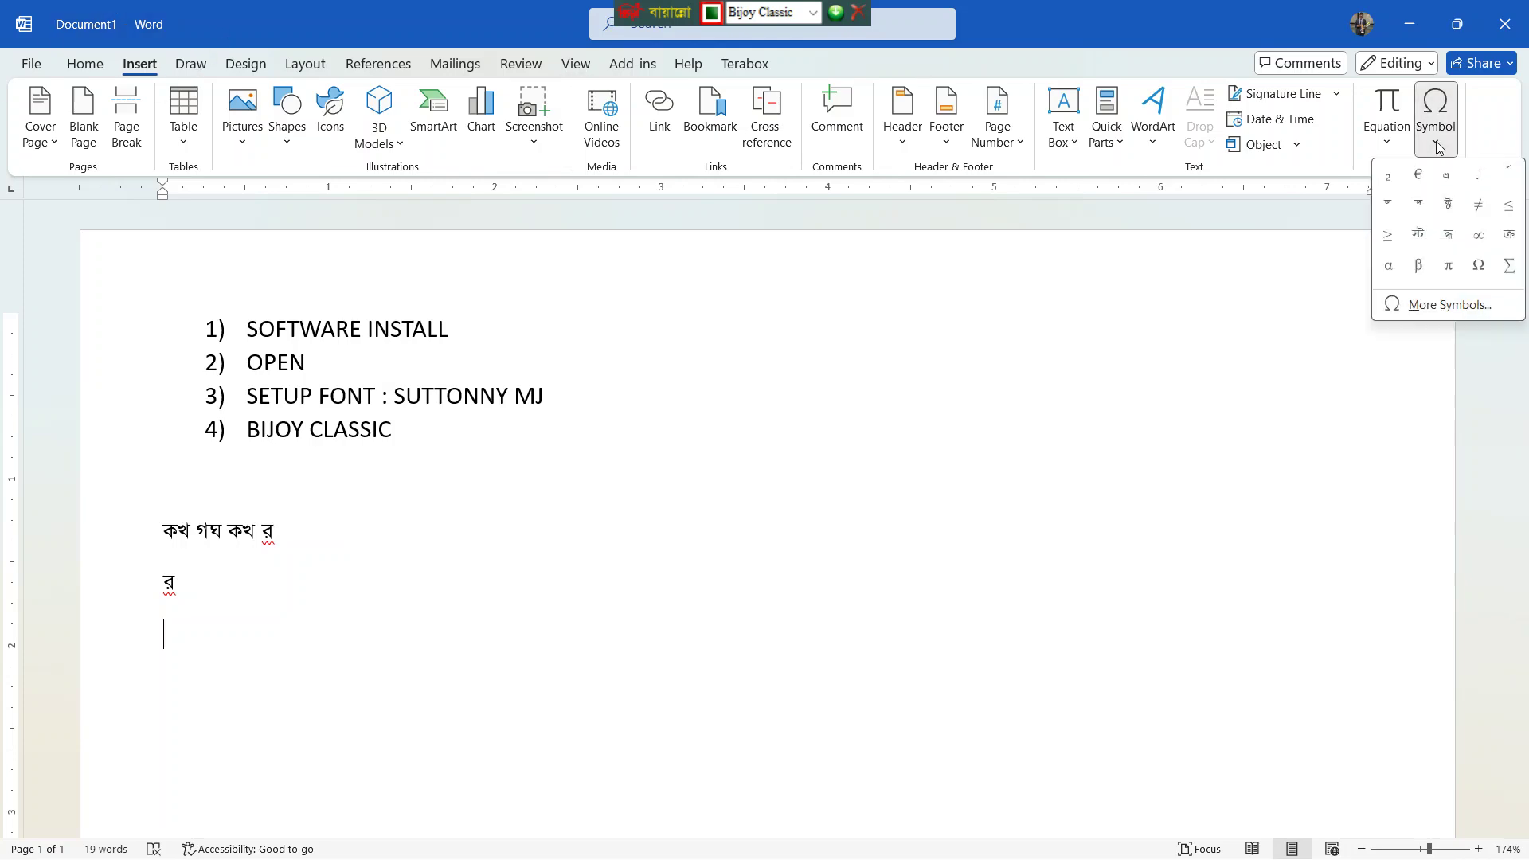
{"action": "left_click", "coordinate": [1461, 309]}
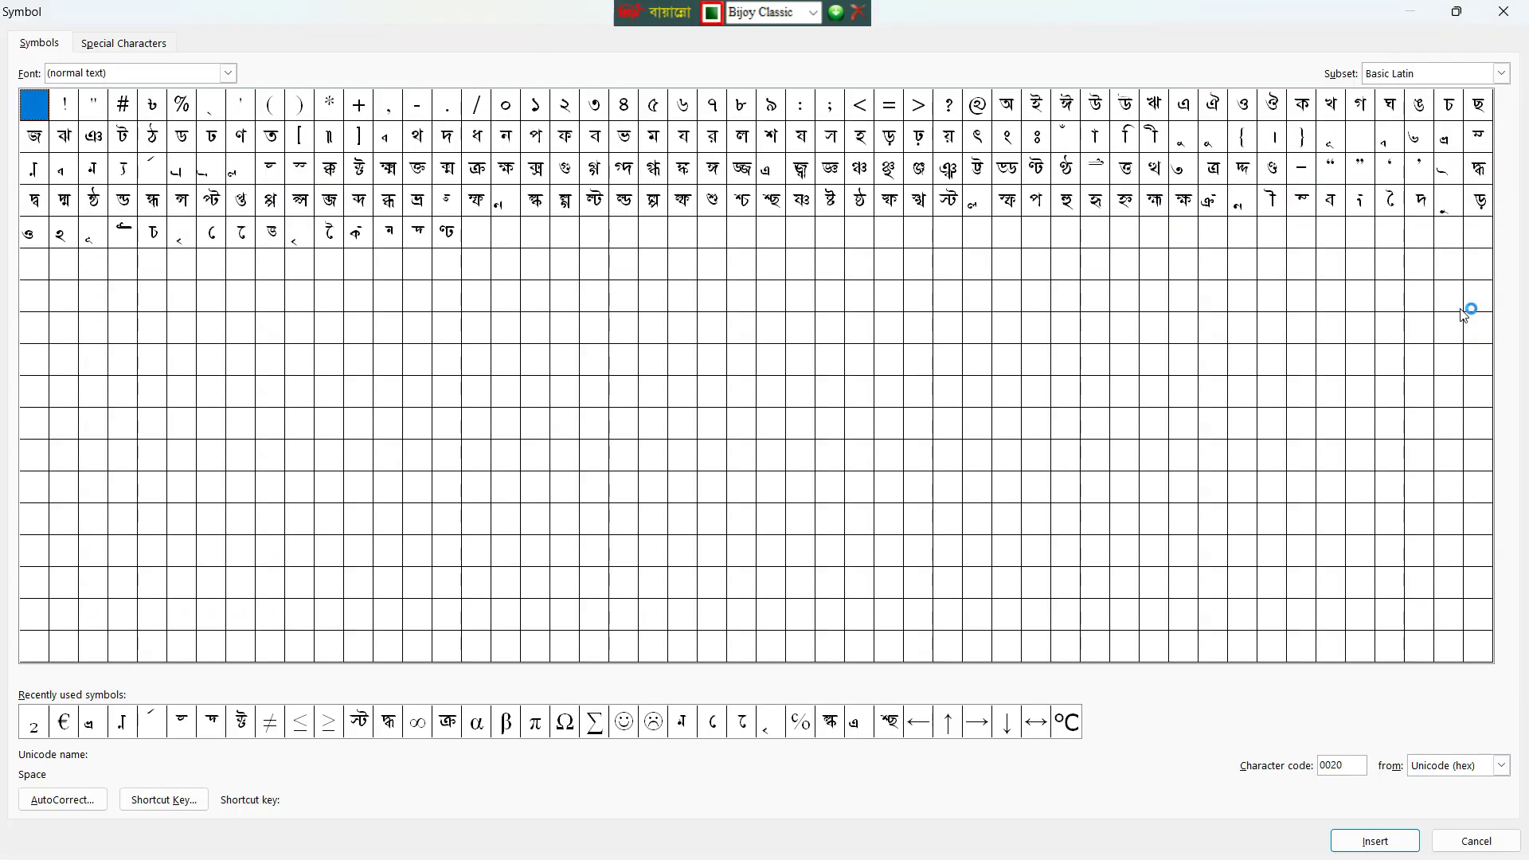
{"action": "left_click", "coordinate": [83, 799]}
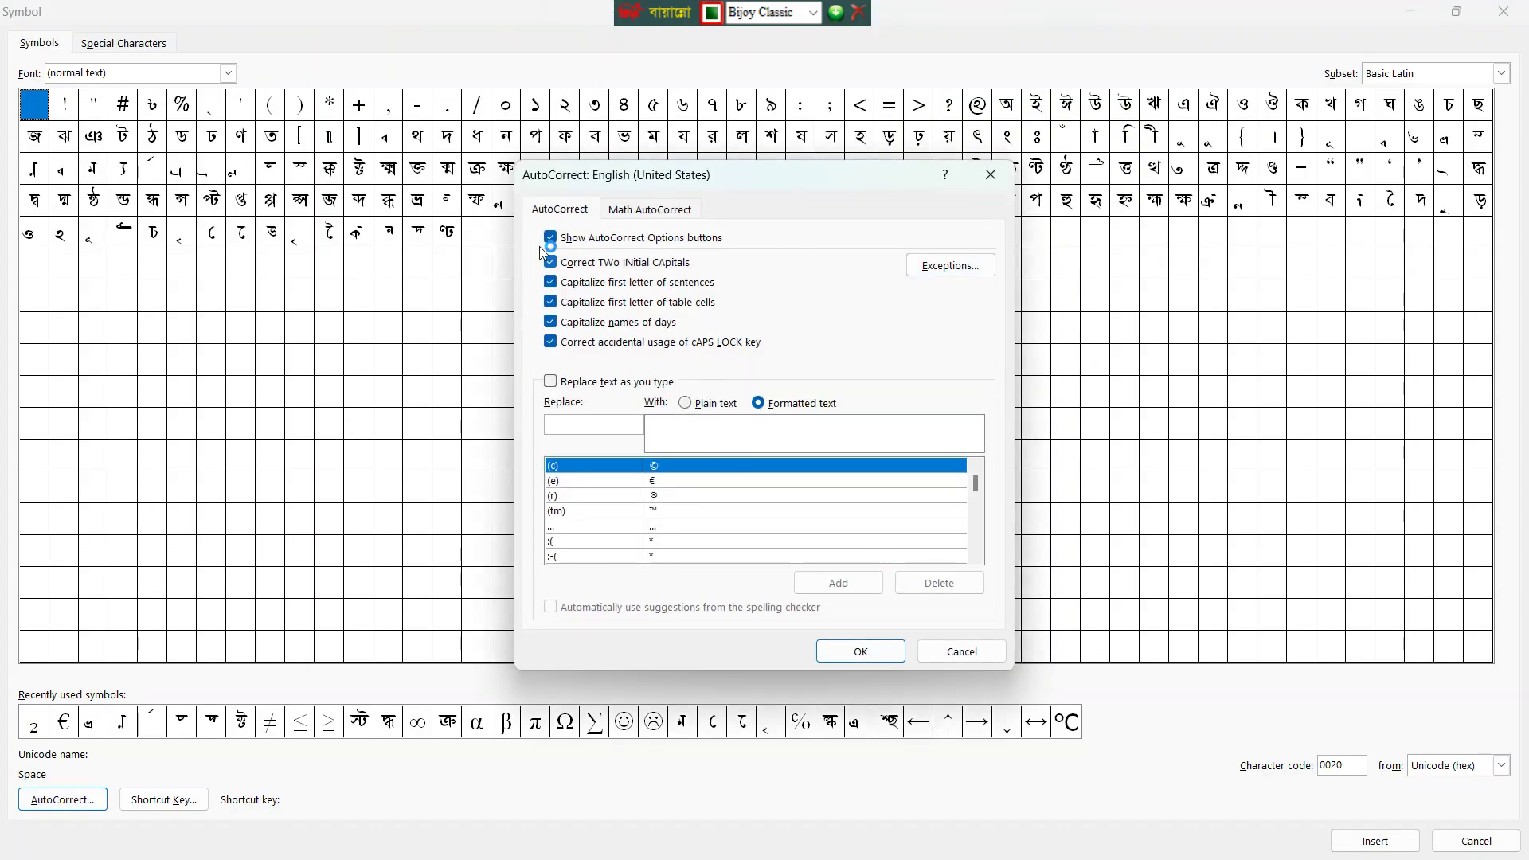
{"action": "left_click", "coordinate": [557, 240]}
{"action": "left_click", "coordinate": [559, 263]}
{"action": "left_click", "coordinate": [561, 283]}
{"action": "left_click", "coordinate": [565, 304]}
{"action": "left_click", "coordinate": [575, 323]}
{"action": "left_click", "coordinate": [589, 341]}
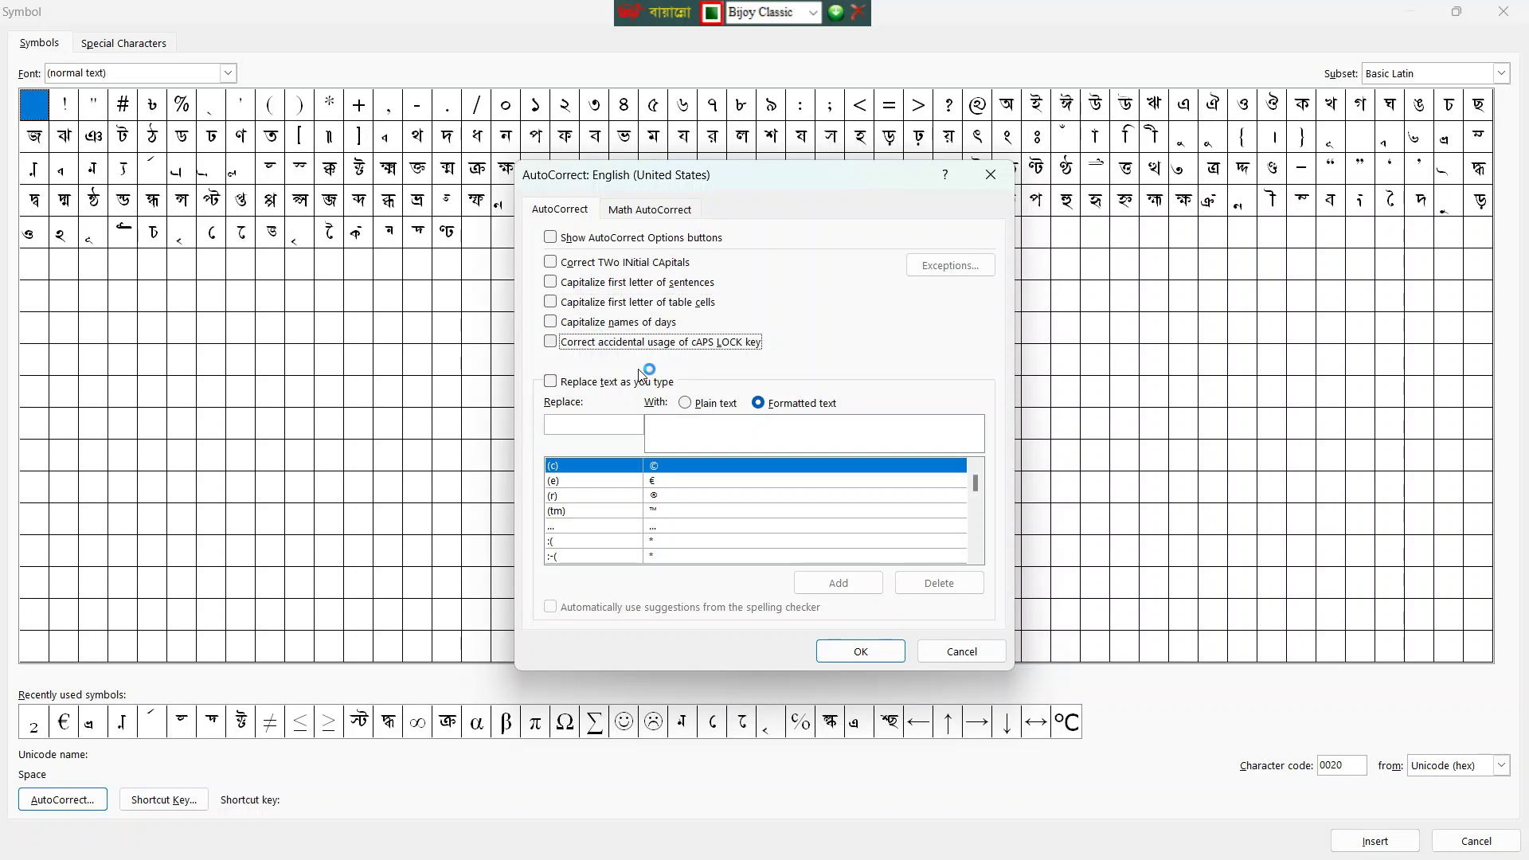
{"action": "left_click", "coordinate": [720, 406]}
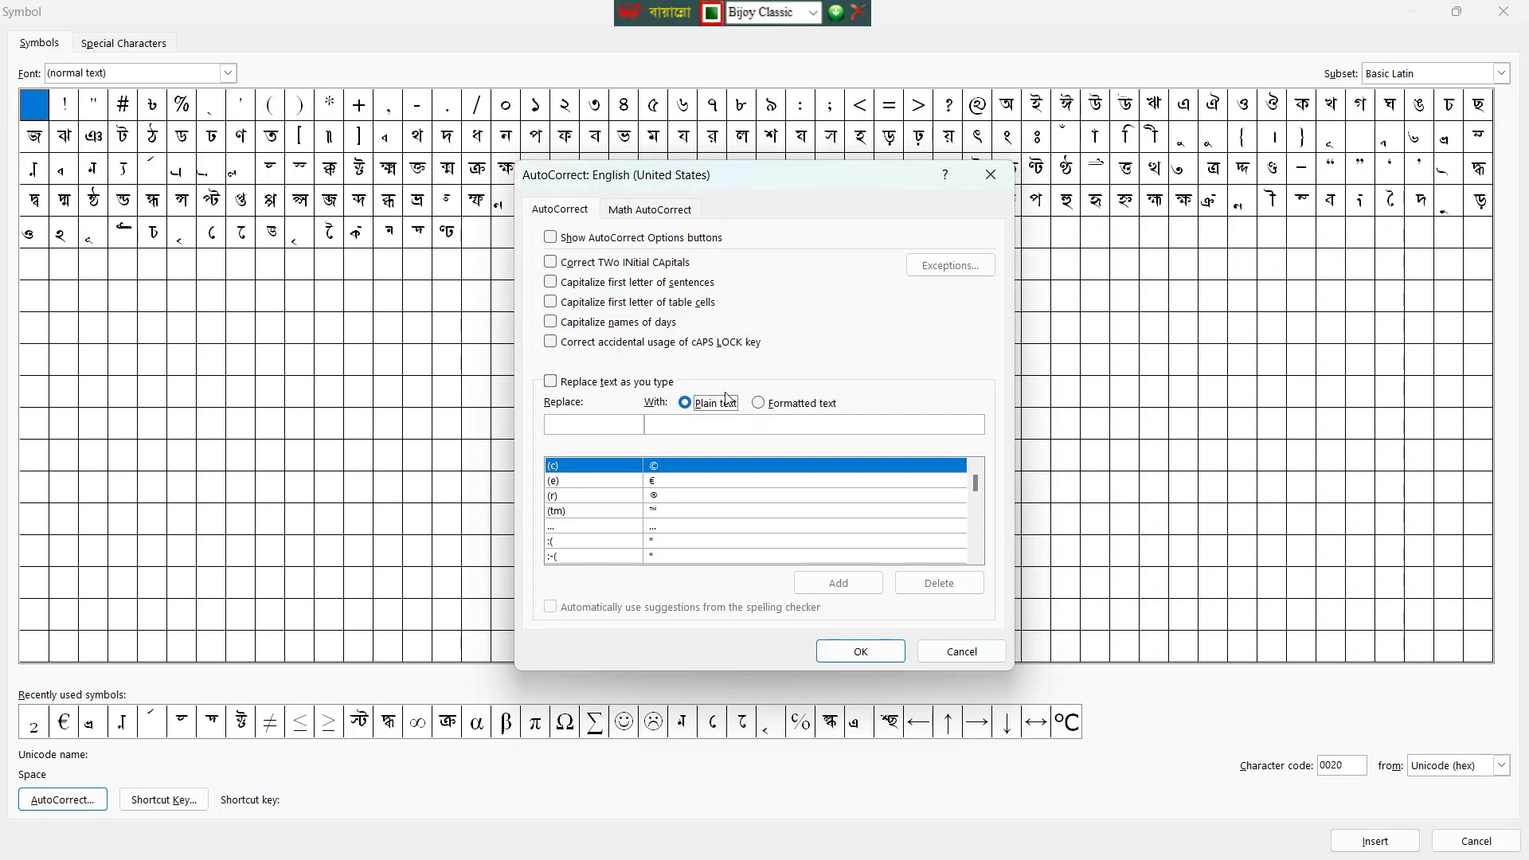
{"action": "left_click", "coordinate": [862, 652]}
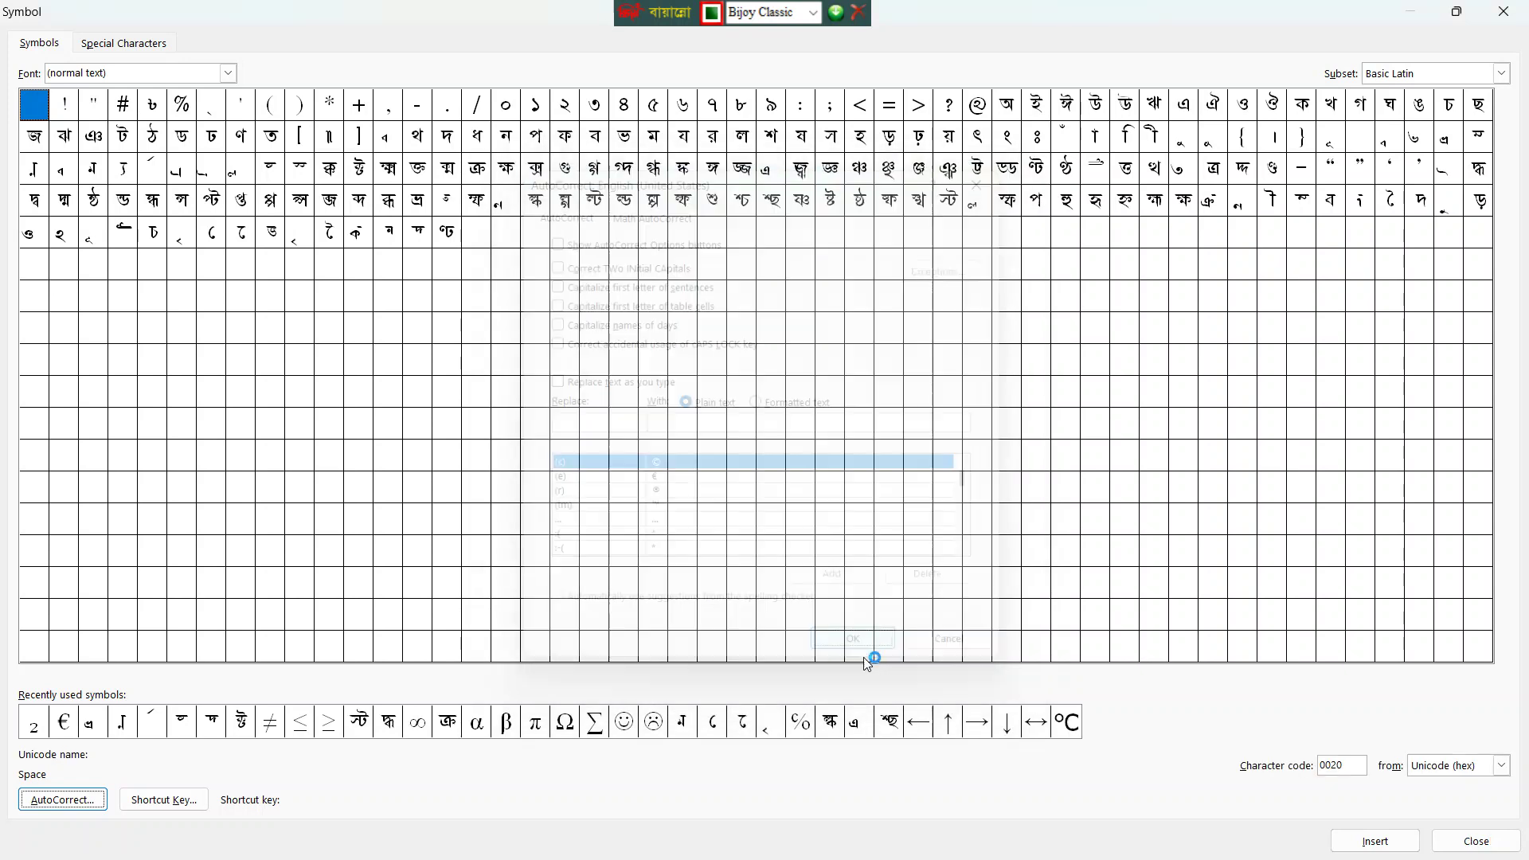
- Reopen the AutoCorrect settings, choose Plain text again, and close the Symbol dialog
{"action": "left_click", "coordinate": [64, 801]}
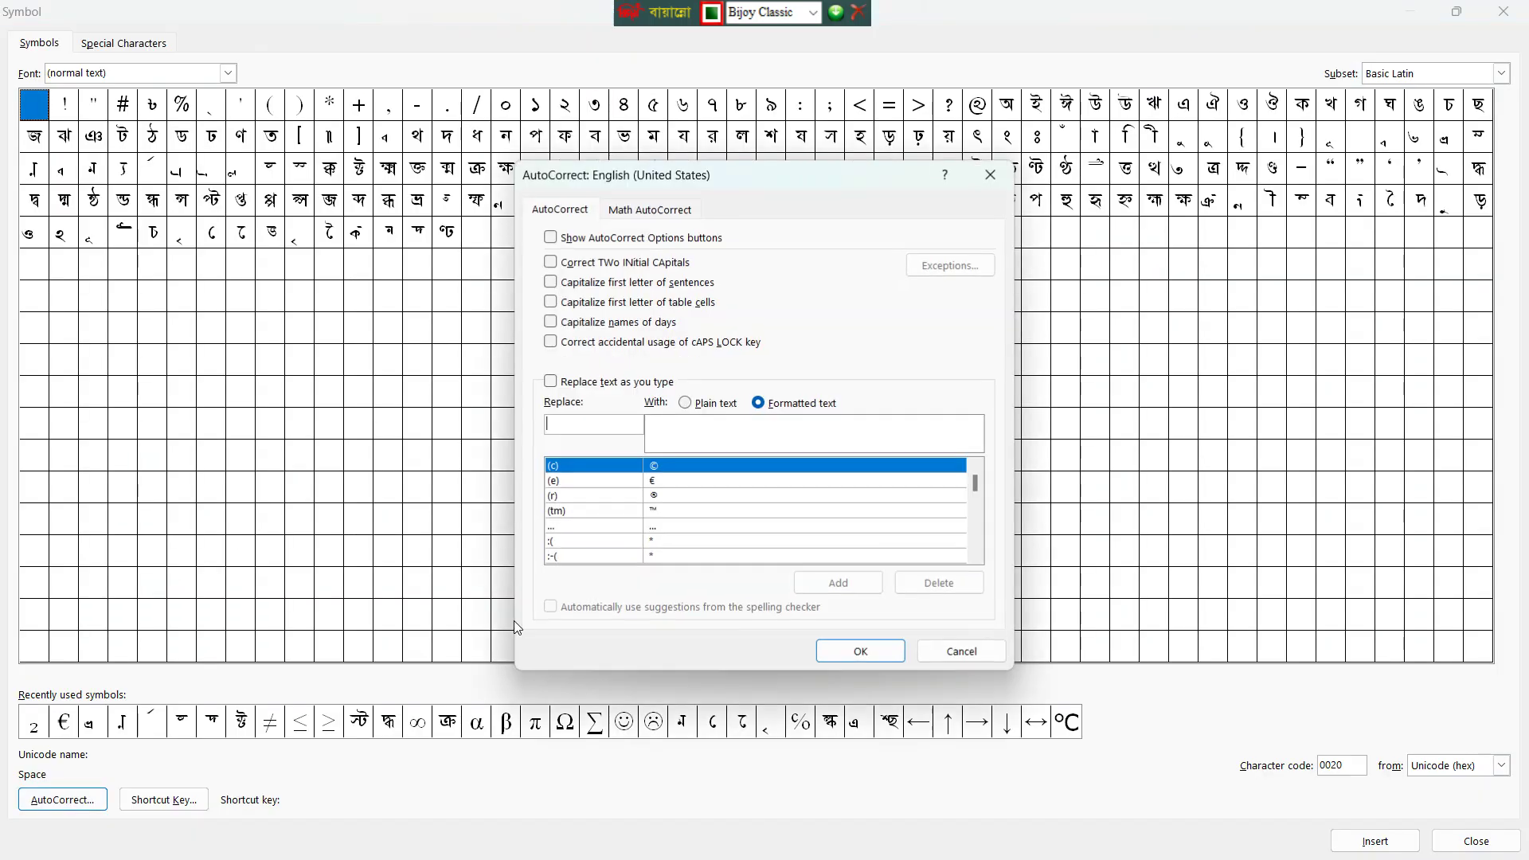
{"action": "left_click", "coordinate": [693, 403]}
{"action": "left_click", "coordinate": [844, 653]}
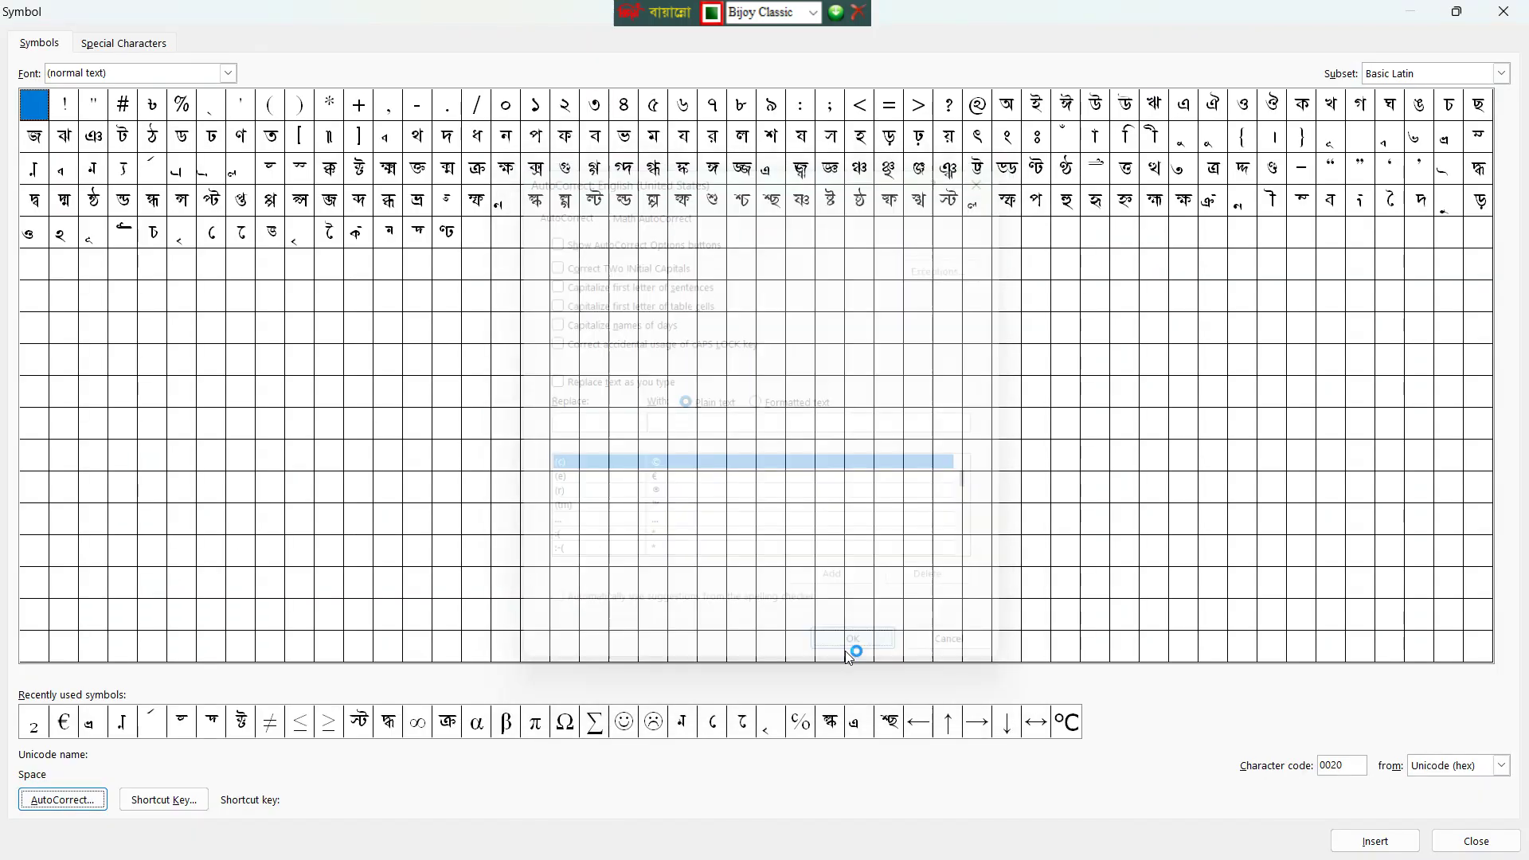
{"action": "left_click", "coordinate": [1501, 12]}
- Test another র, then replace all the test র letters with the word বিজ্ঞান after the Bangla text and start a new line
{"action": "type", "text": "র"}
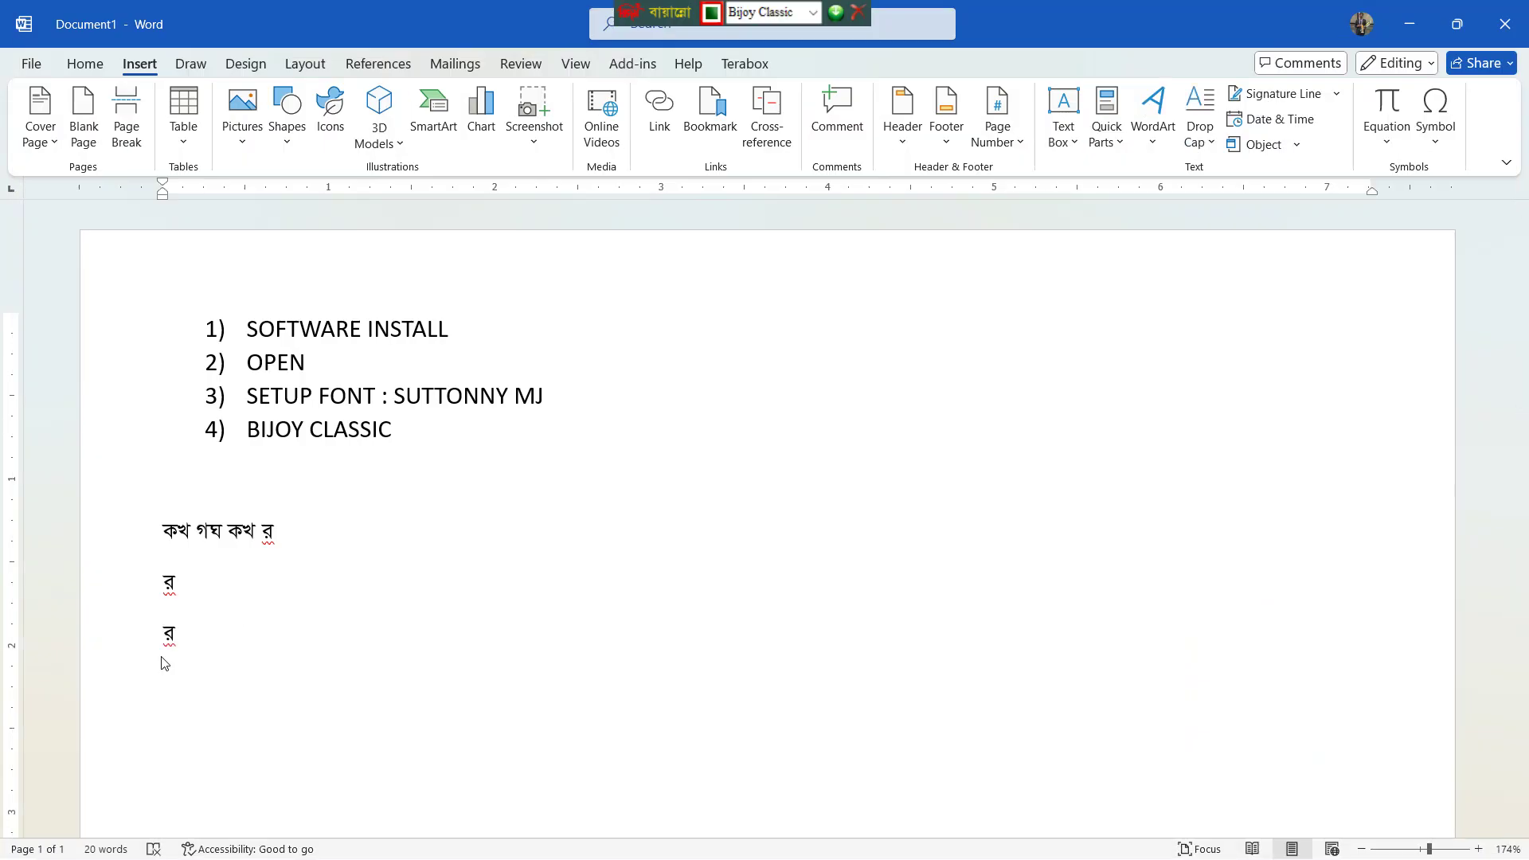
{"action": "key", "text": "BackSpace"}
{"action": "key", "text": "BackSpace"}
{"action": "key", "text": "BackSpace"}
{"action": "key", "text": "BackSpace"}
{"action": "key", "text": "BackSpace"}
{"action": "type", "text": "বিজ্ঞান"}
{"action": "key", "text": "Return"}
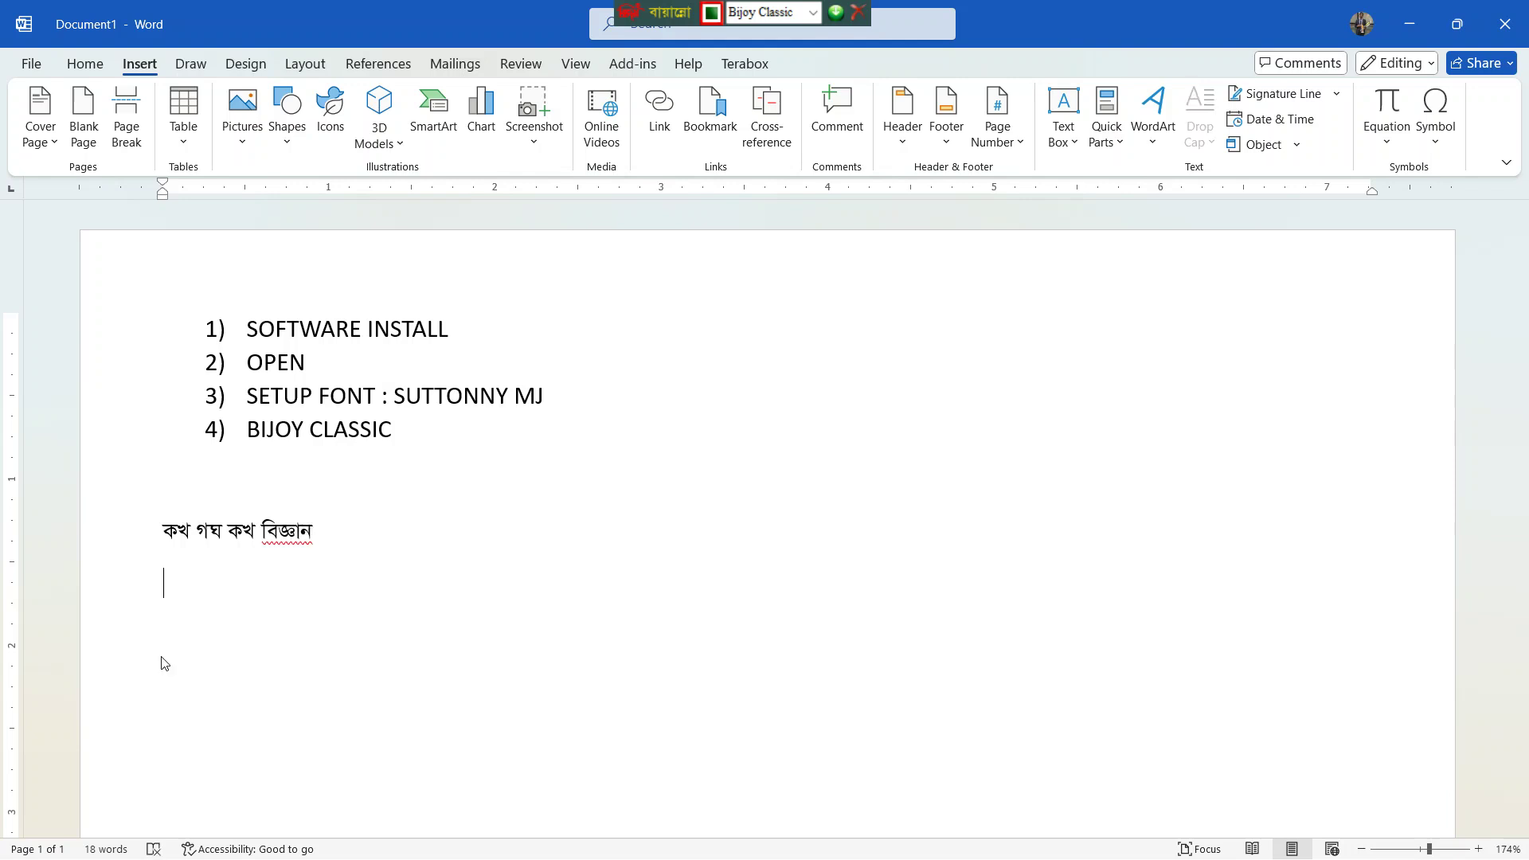
- Write ক + ষ on the line below the Bangla text and enter ক on the following line
{"action": "type", "text": "ক"}
{"action": "key", "text": "BackSpace"}
{"action": "type", "text": "ক + ষ ক"}
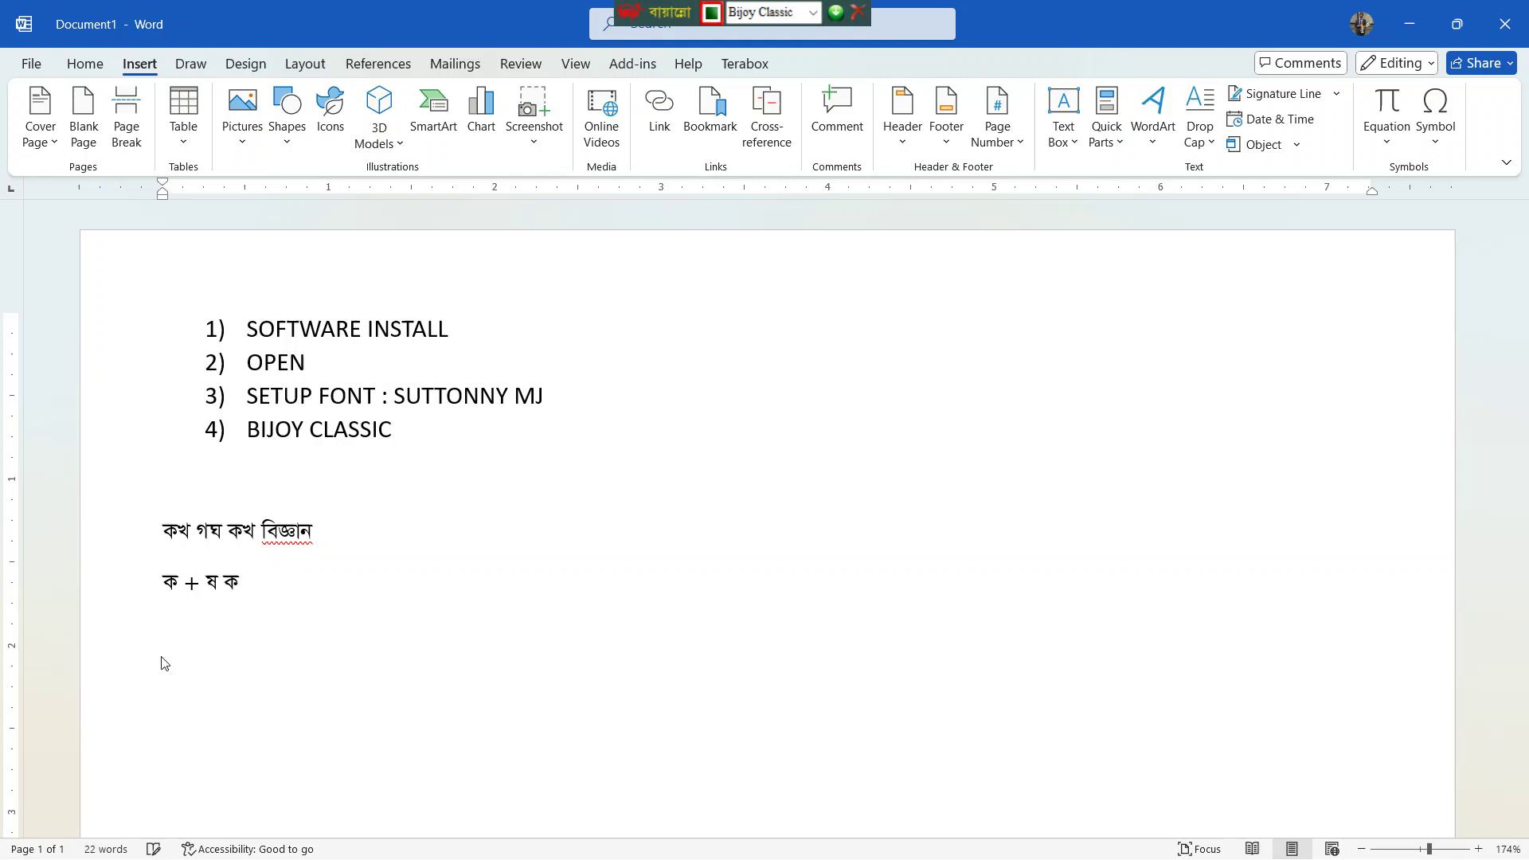
{"action": "key", "text": "BackSpace"}
{"action": "key", "text": "Return"}
{"action": "type", "text": "ক ক"}
{"action": "key", "text": "BackSpace"}
{"action": "key", "text": "BackSpace"}
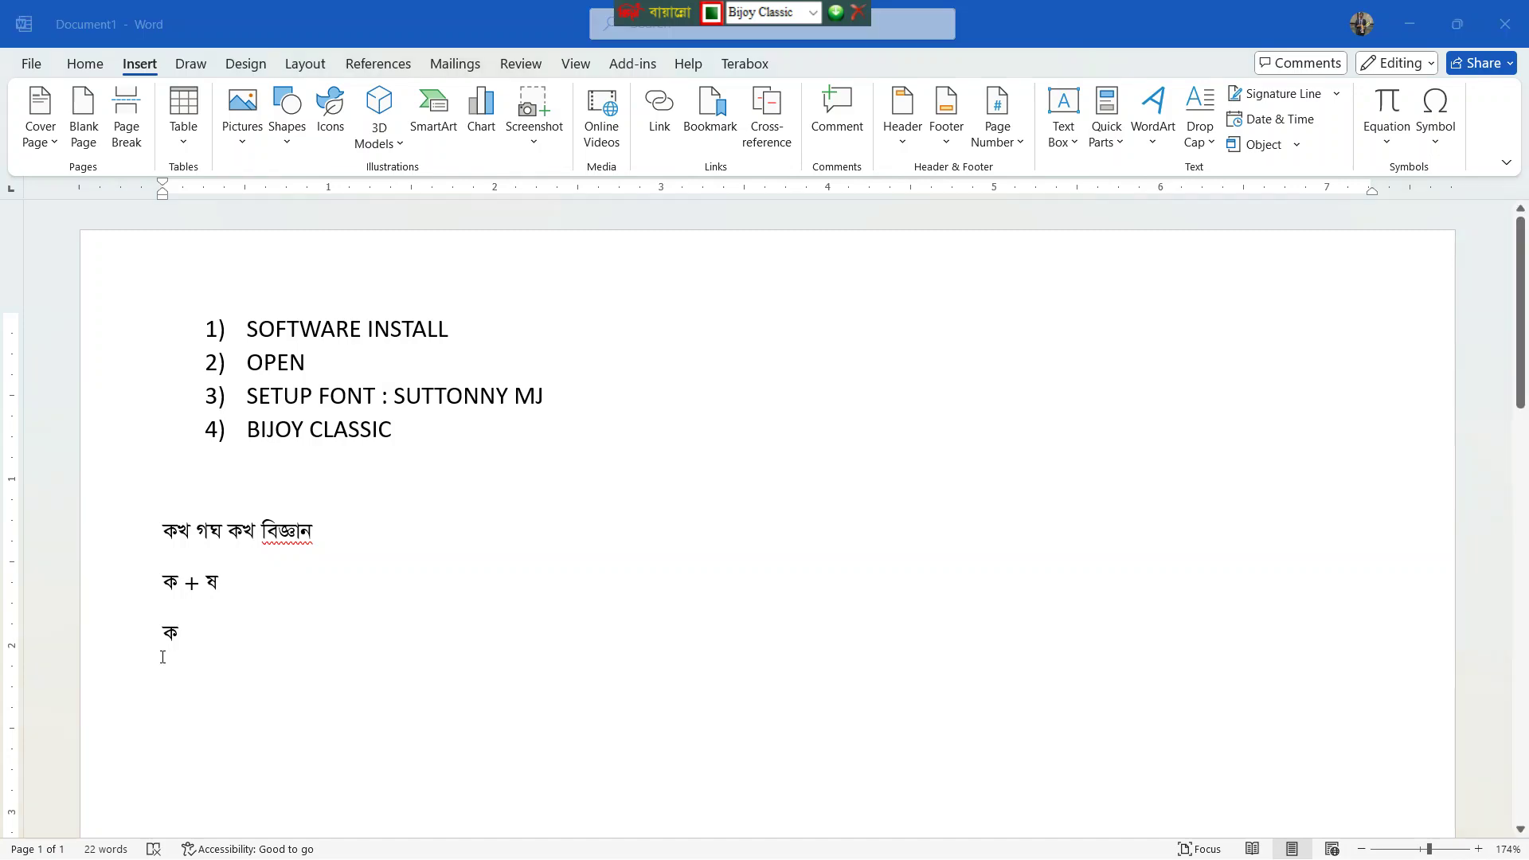
- Switch to Bangla Typing.pdf in Chrome and zoom in on the keyboard picture on its first page
{"action": "key", "text": "alt+Tab"}
{"action": "key", "text": "Tab"}
{"action": "scroll", "coordinate": [666, 629], "scroll_direction": "down", "scroll_amount": 8}
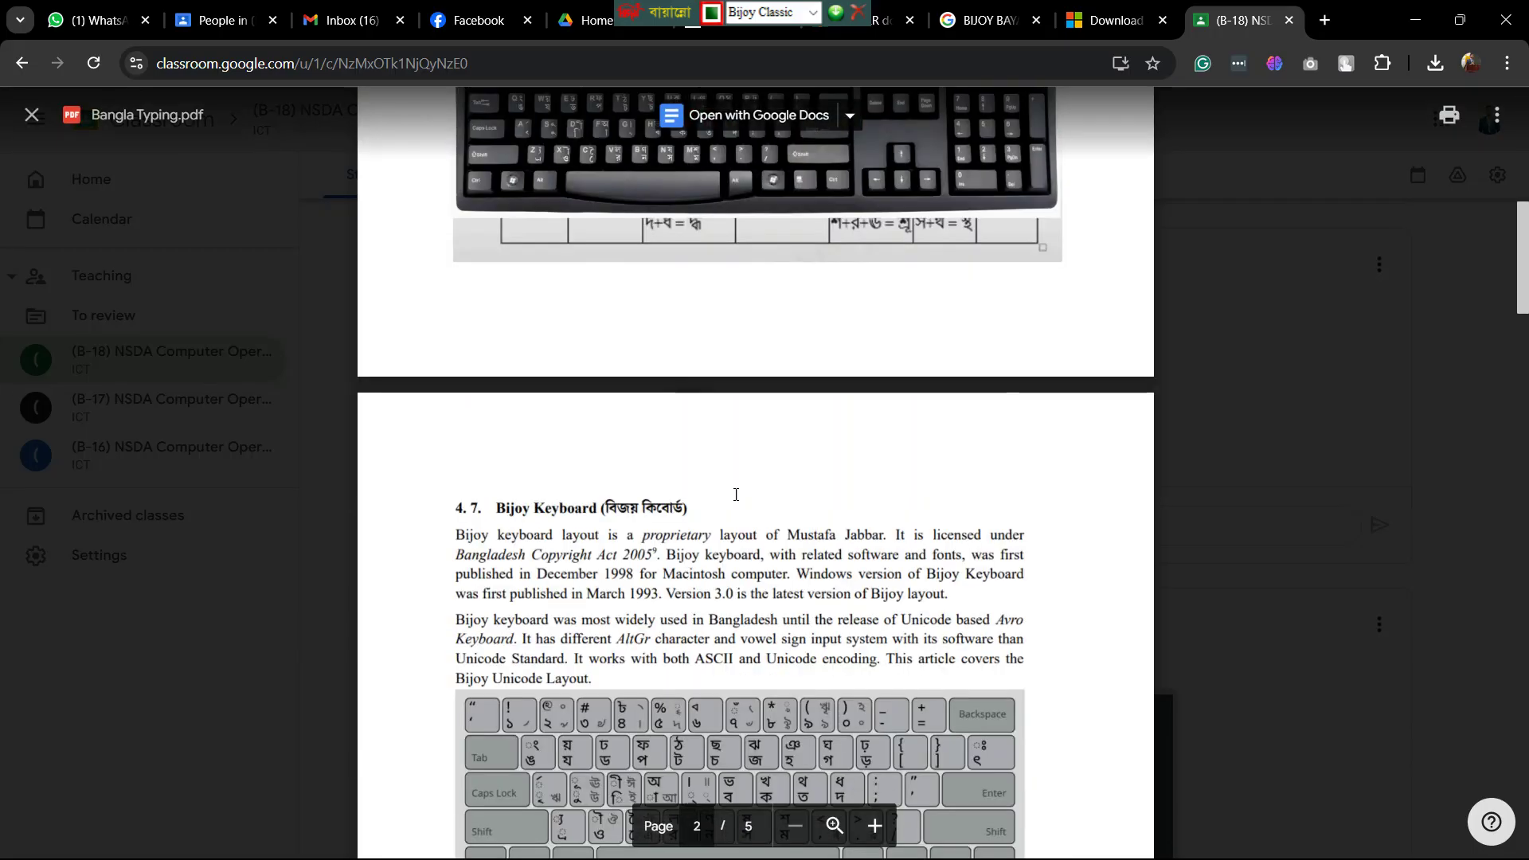
{"action": "scroll", "coordinate": [685, 478], "scroll_direction": "up", "scroll_amount": 5}
{"action": "scroll", "coordinate": [695, 442], "scroll_direction": "up", "scroll_amount": 1, "text": "ctrl"}
{"action": "scroll", "coordinate": [695, 442], "scroll_direction": "up", "scroll_amount": 1, "text": "ctrl"}
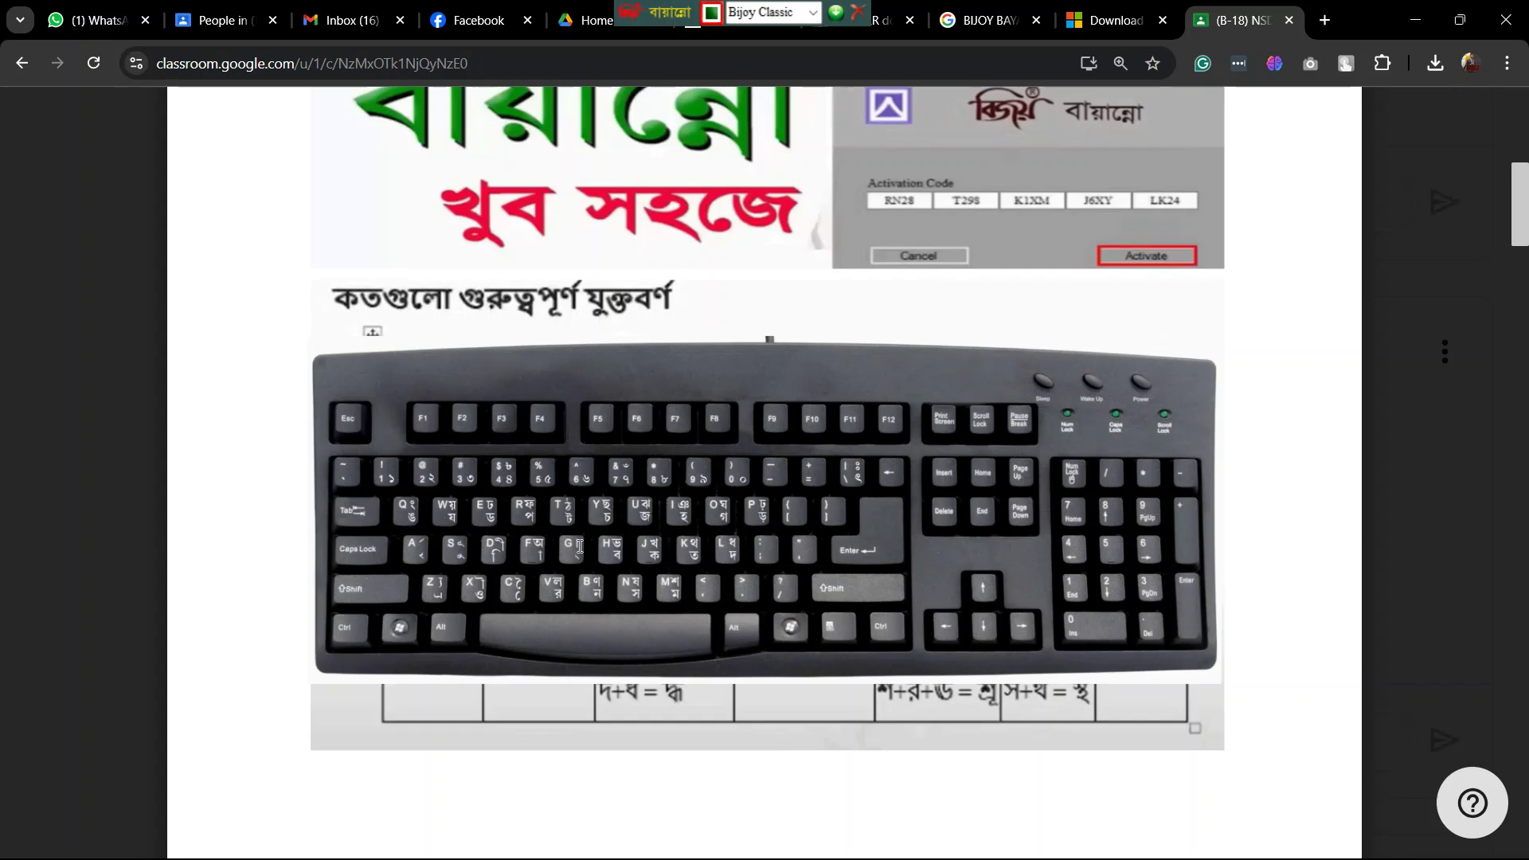
- Switch back to Word, add a hasant to the ক on the last line, and enlarge its font by five size steps
{"action": "key", "text": "alt+Tab"}
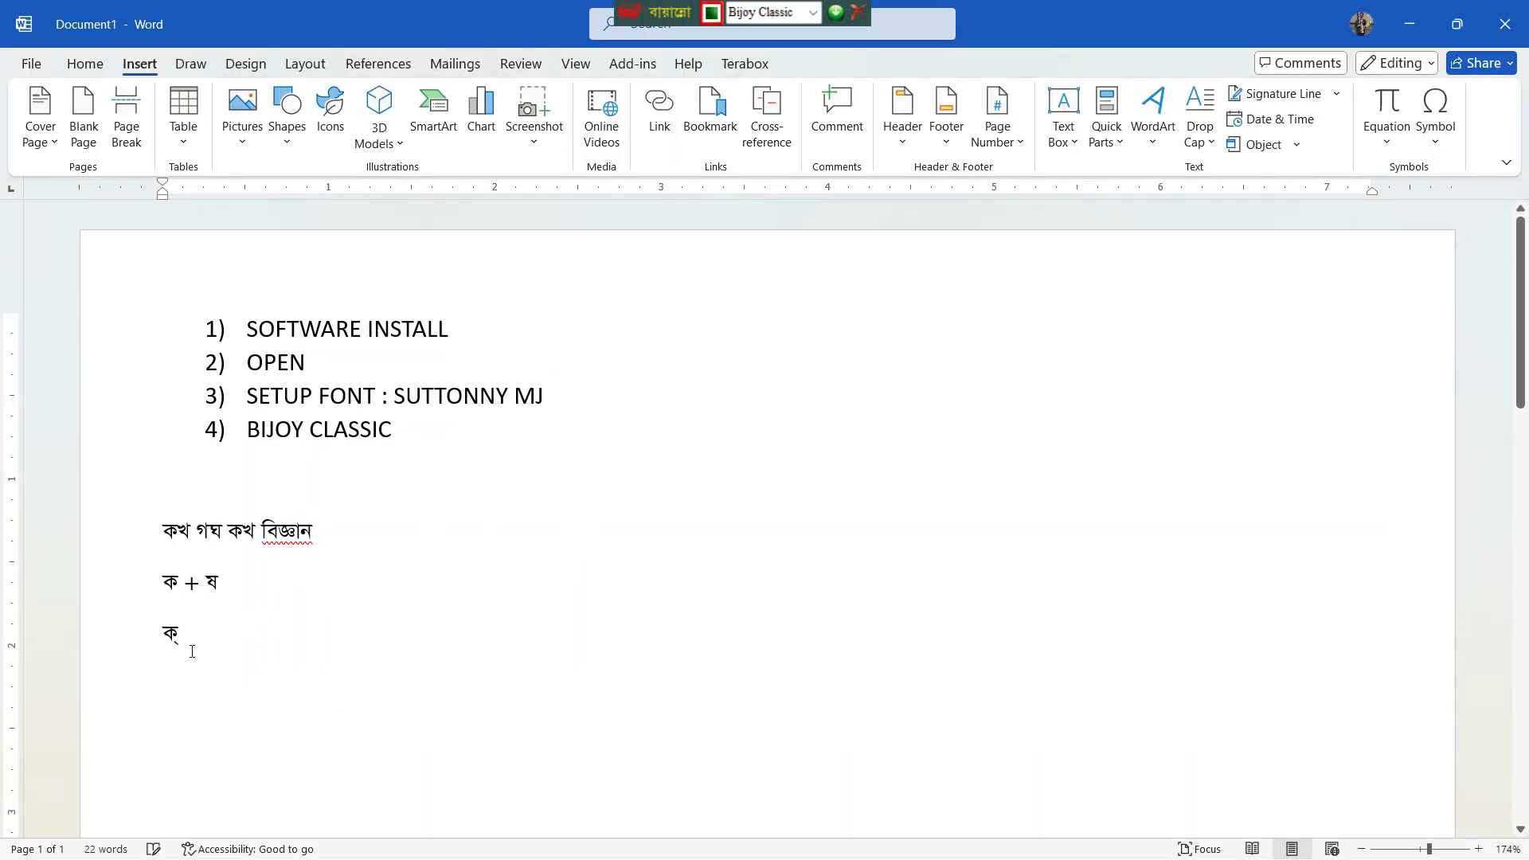
{"action": "type", "text": "্"}
{"action": "left_click_drag", "start_coordinate": [190, 642], "coordinate": [168, 635]}
{"action": "key", "text": "ctrl+shift+period"}
{"action": "key", "text": "ctrl+shift+period"}
{"action": "key", "text": "ctrl+shift+period"}
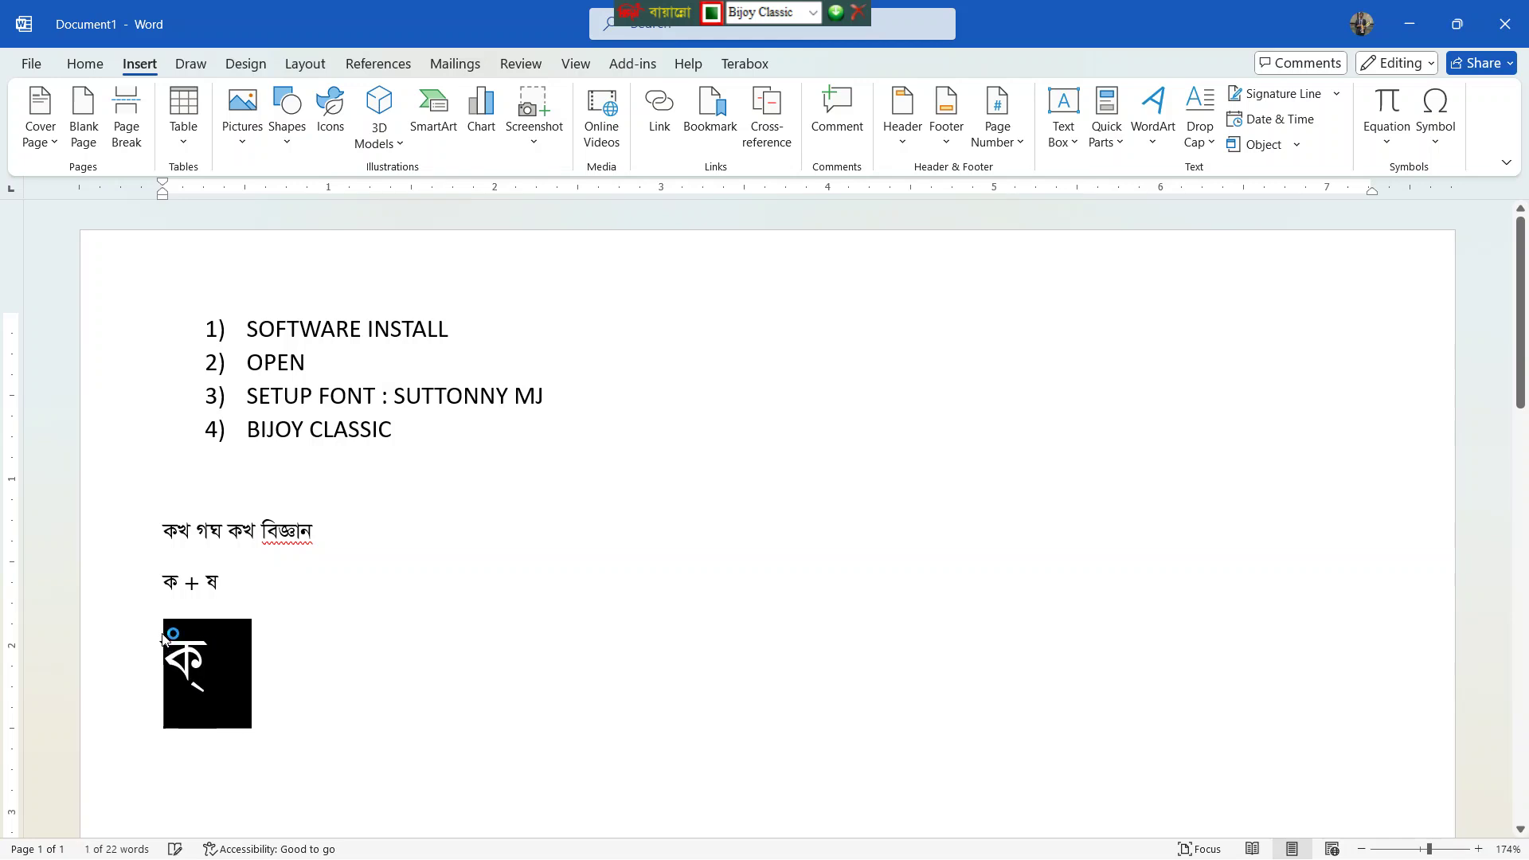
{"action": "key", "text": "ctrl+shift+period"}
{"action": "key", "text": "ctrl+shift+period"}
{"action": "left_click", "coordinate": [183, 687]}
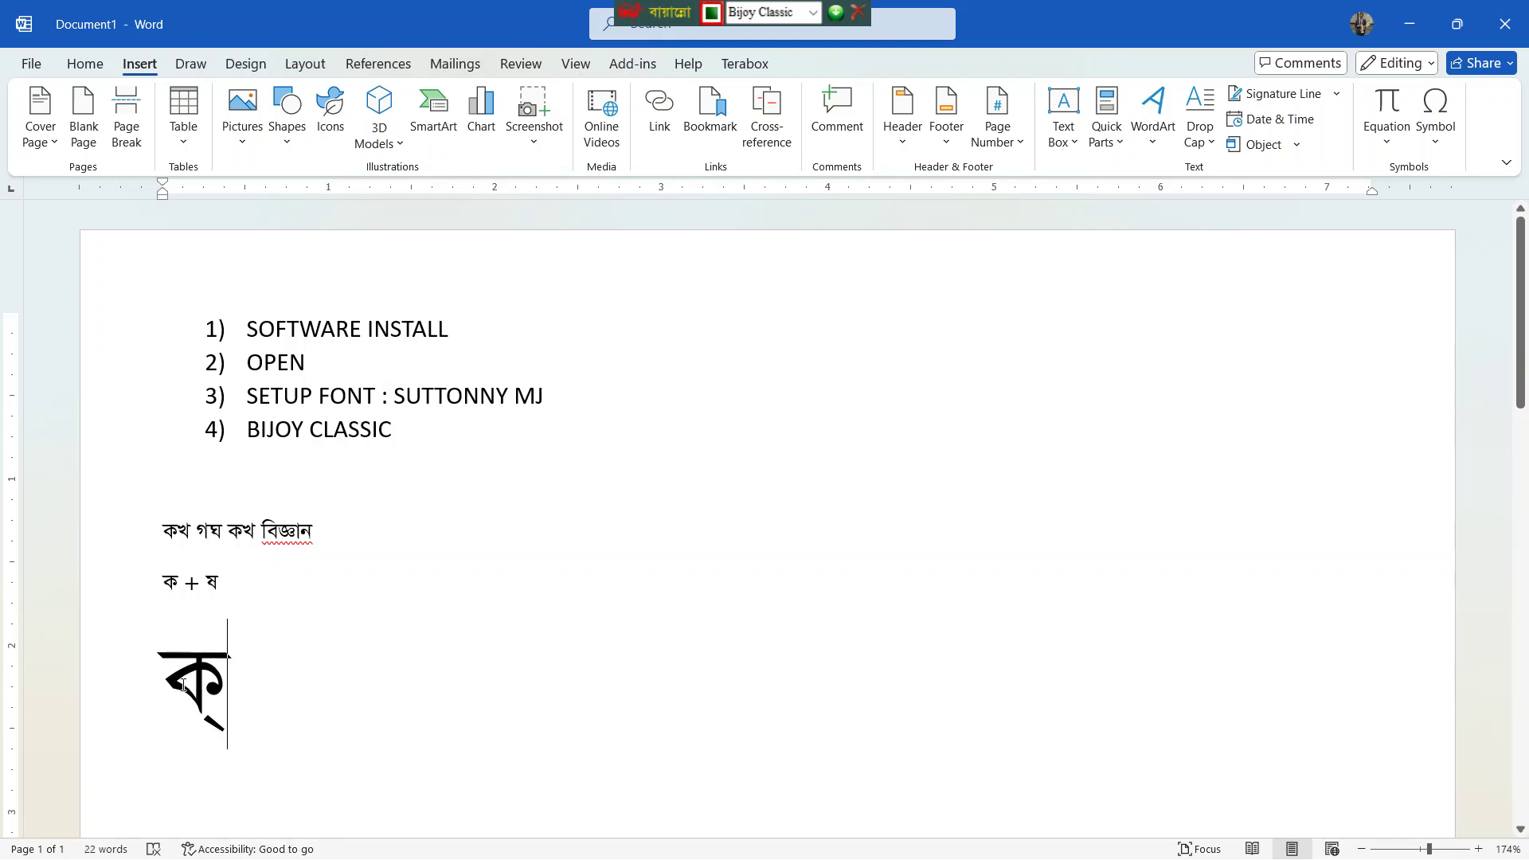
- Replace the enlarged letter with the conjunct ক্ষ built from ক, hasant and ষ, and check the keyboard picture in Chrome
{"action": "key", "text": "BackSpace"}
{"action": "key", "text": "BackSpace"}
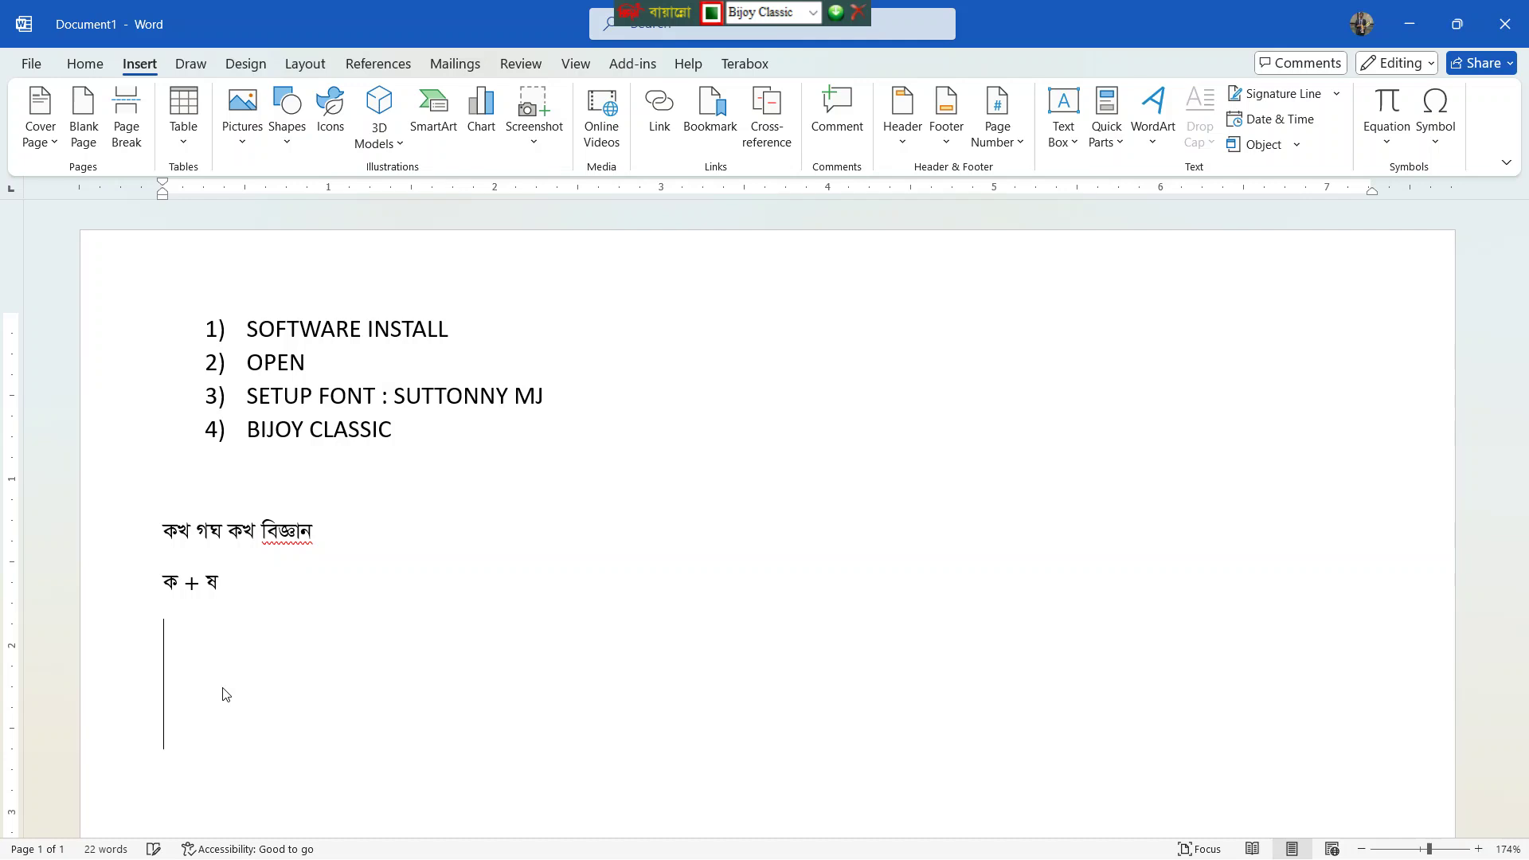
{"action": "type", "text": "ক্"}
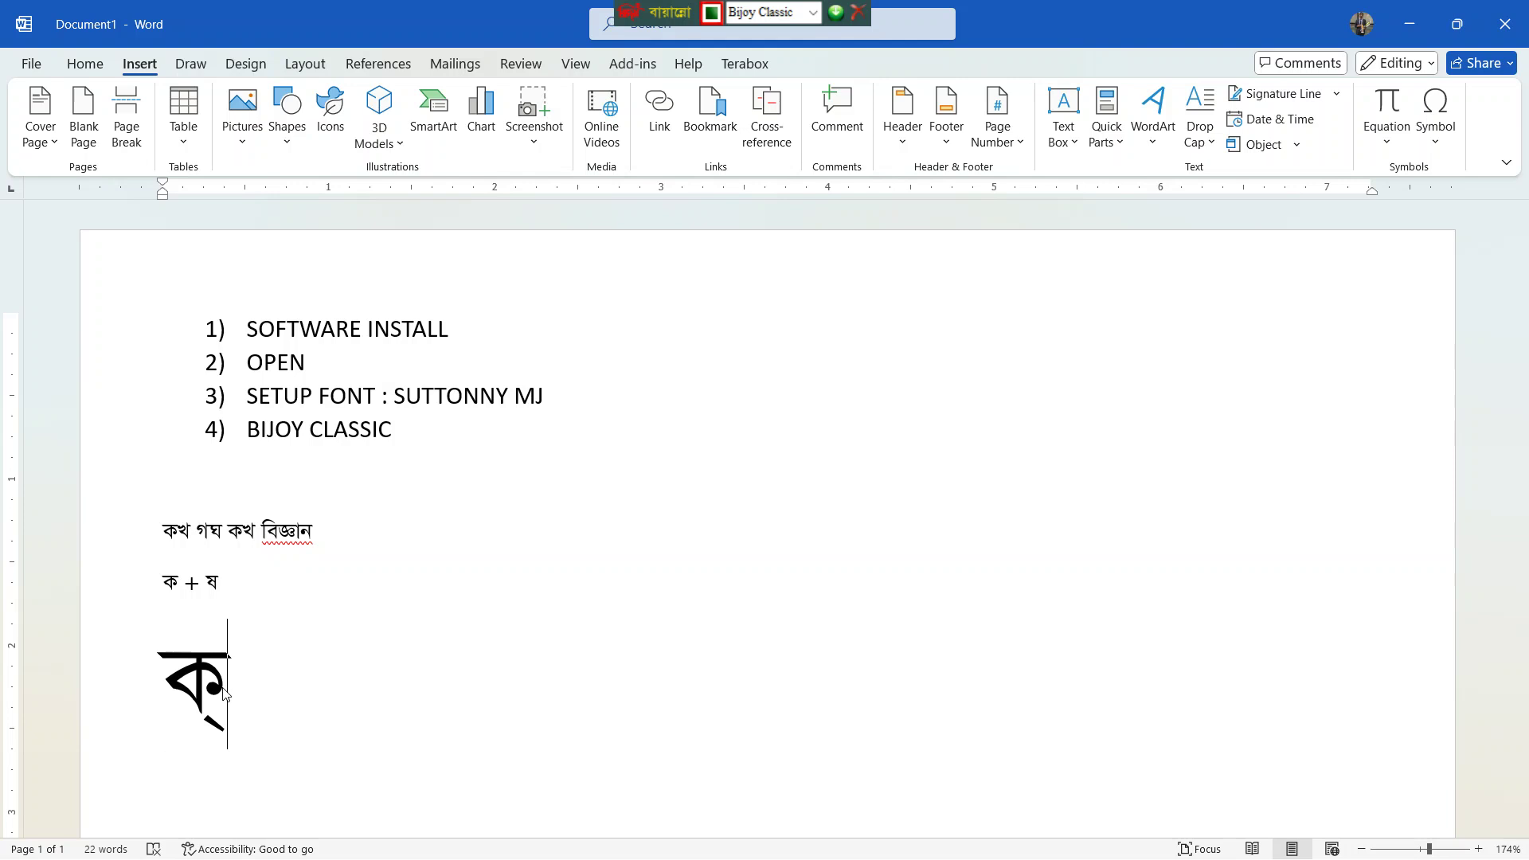
{"action": "type", "text": "ষ"}
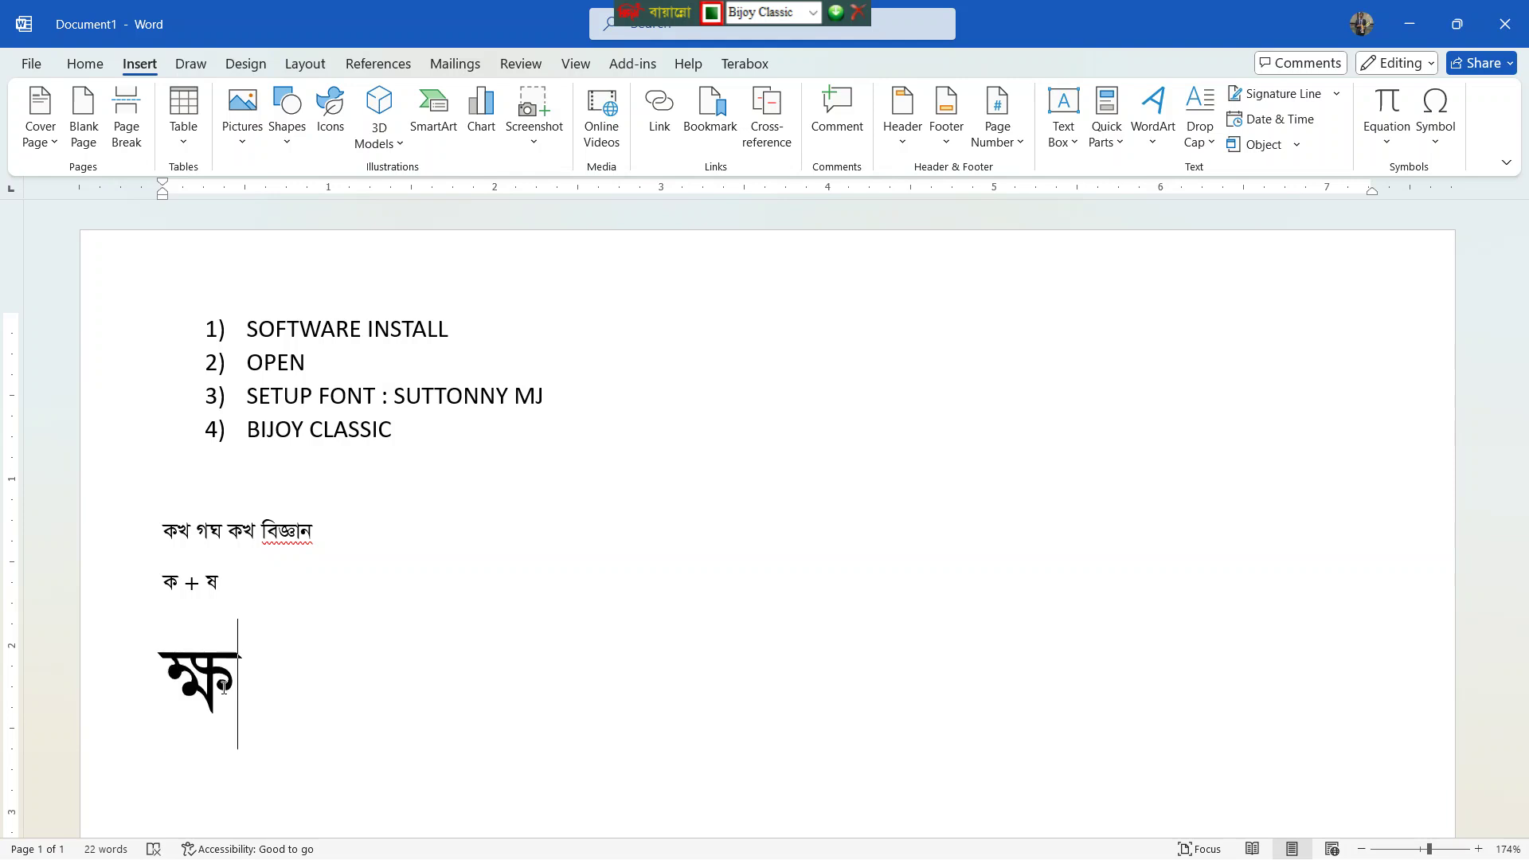
{"action": "key", "text": "alt+Tab"}
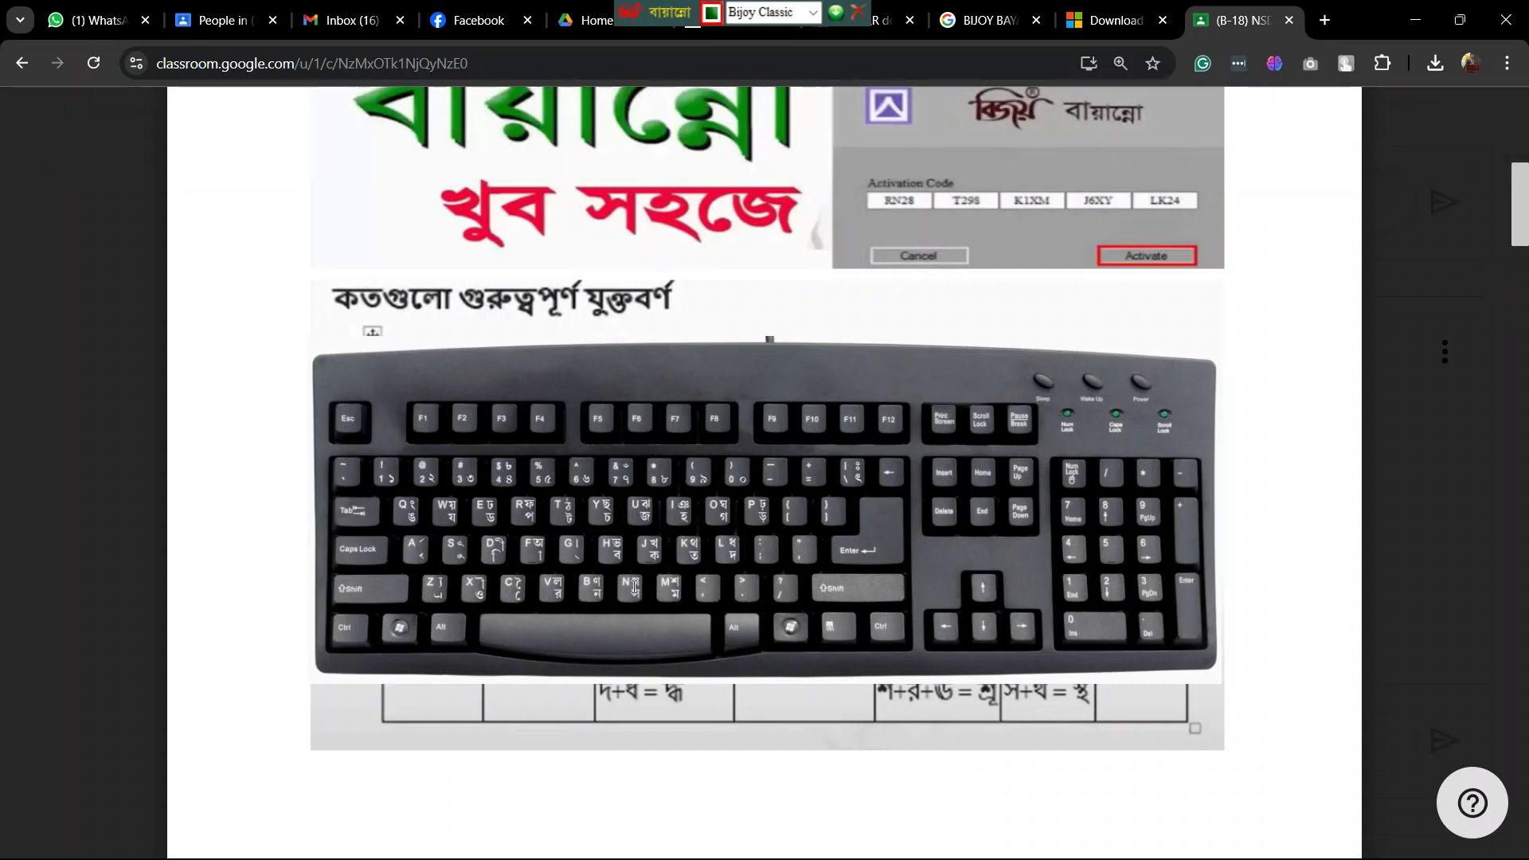
{"action": "key", "text": "alt+Tab"}
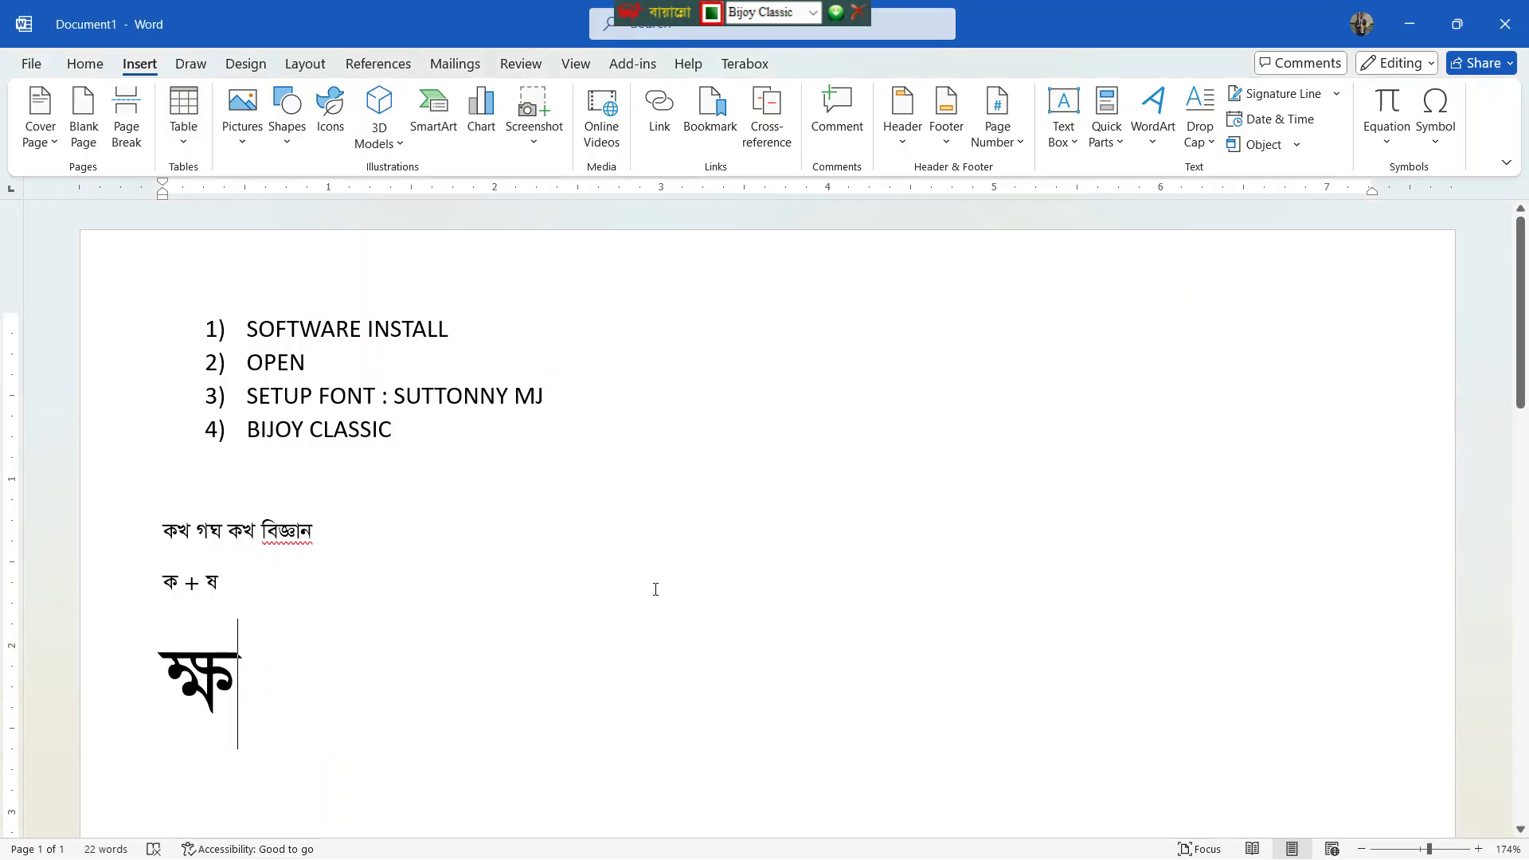
- Replace the enlarged ক্ষ with the word বিজ্ঞান, checking the ি vowel sign's key on the keyboard picture in Chrome
{"action": "key", "text": "BackSpace"}
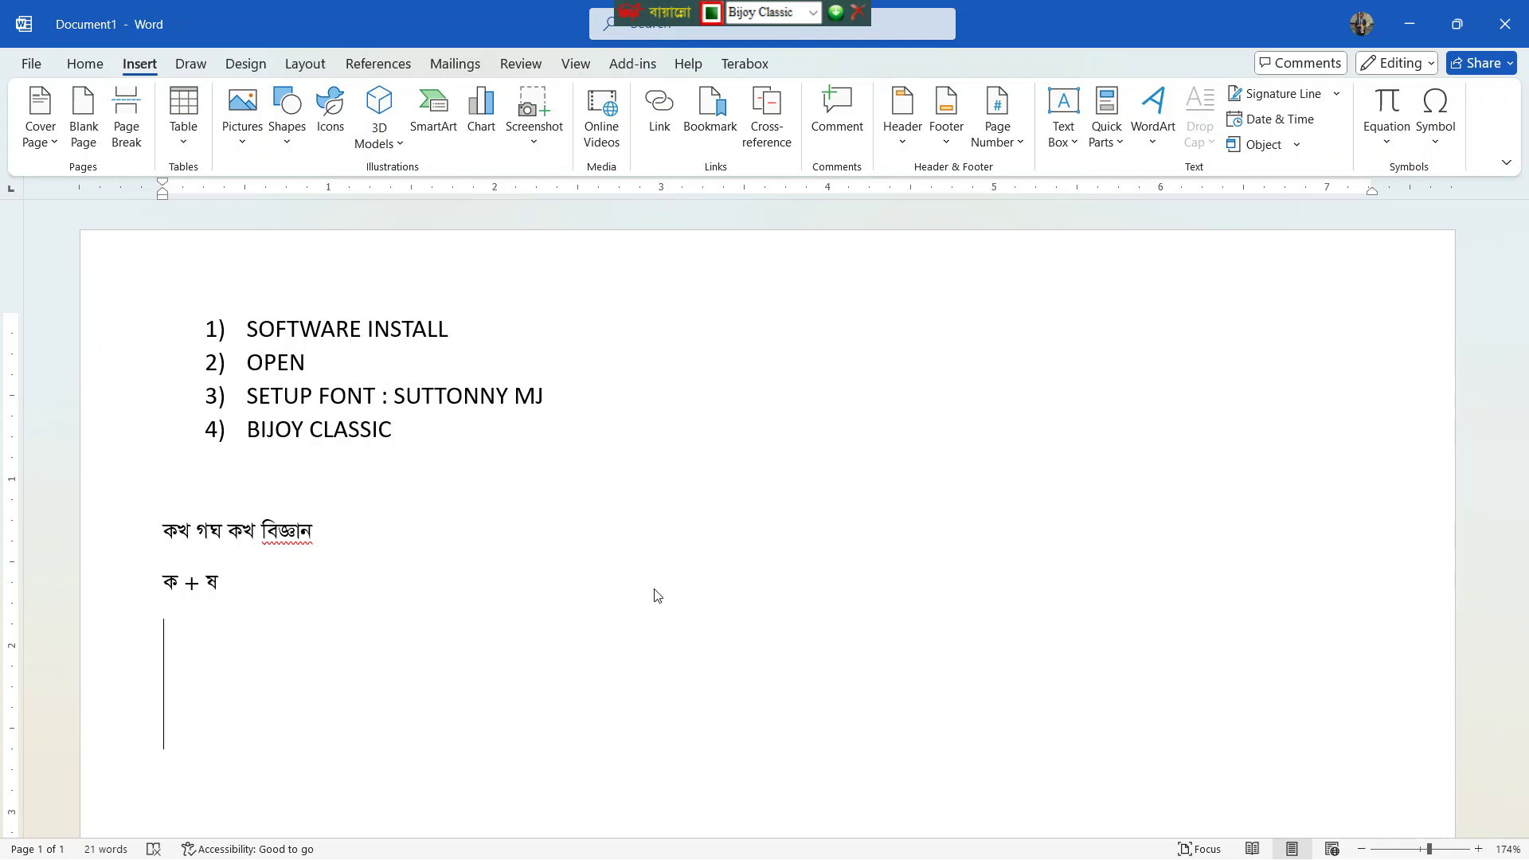
{"action": "type", "text": "dh"}
{"action": "key", "text": "BackSpace"}
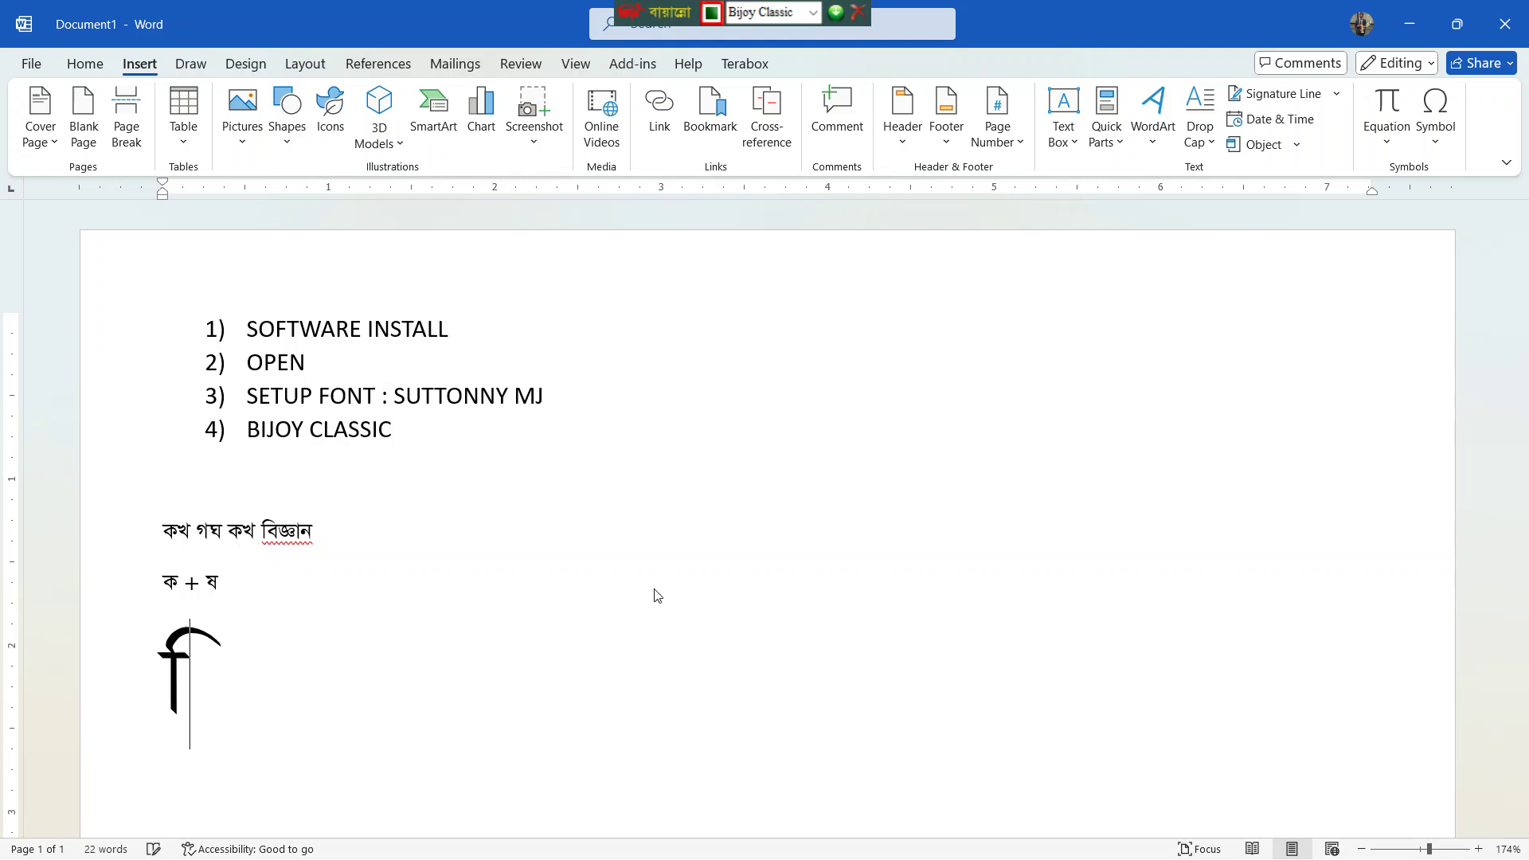
{"action": "key", "text": "BackSpace"}
{"action": "type", "text": "d"}
{"action": "key", "text": "alt+Tab"}
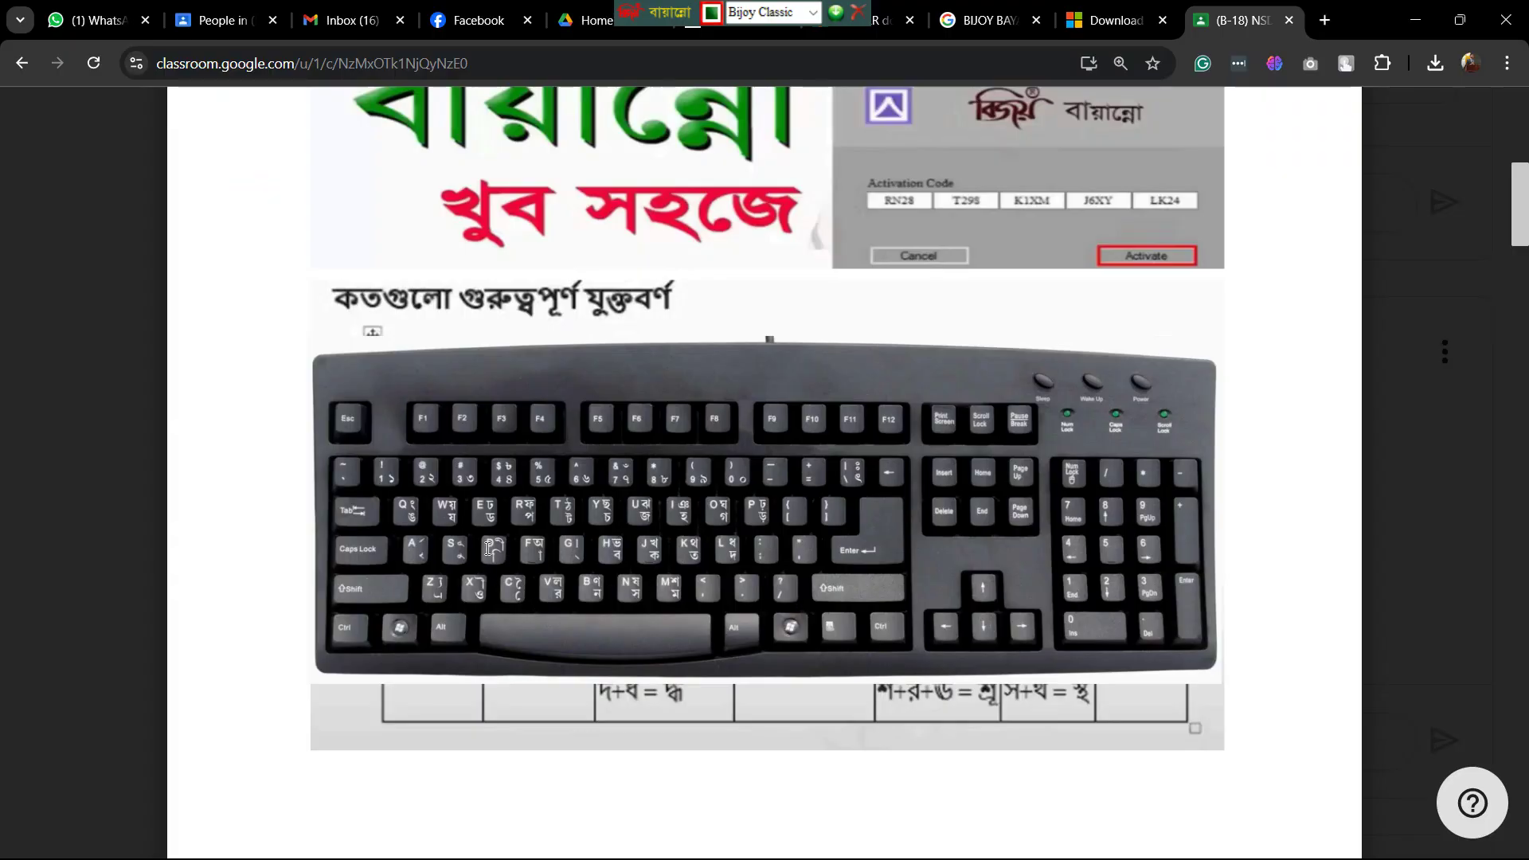
{"action": "key", "text": "alt+Tab"}
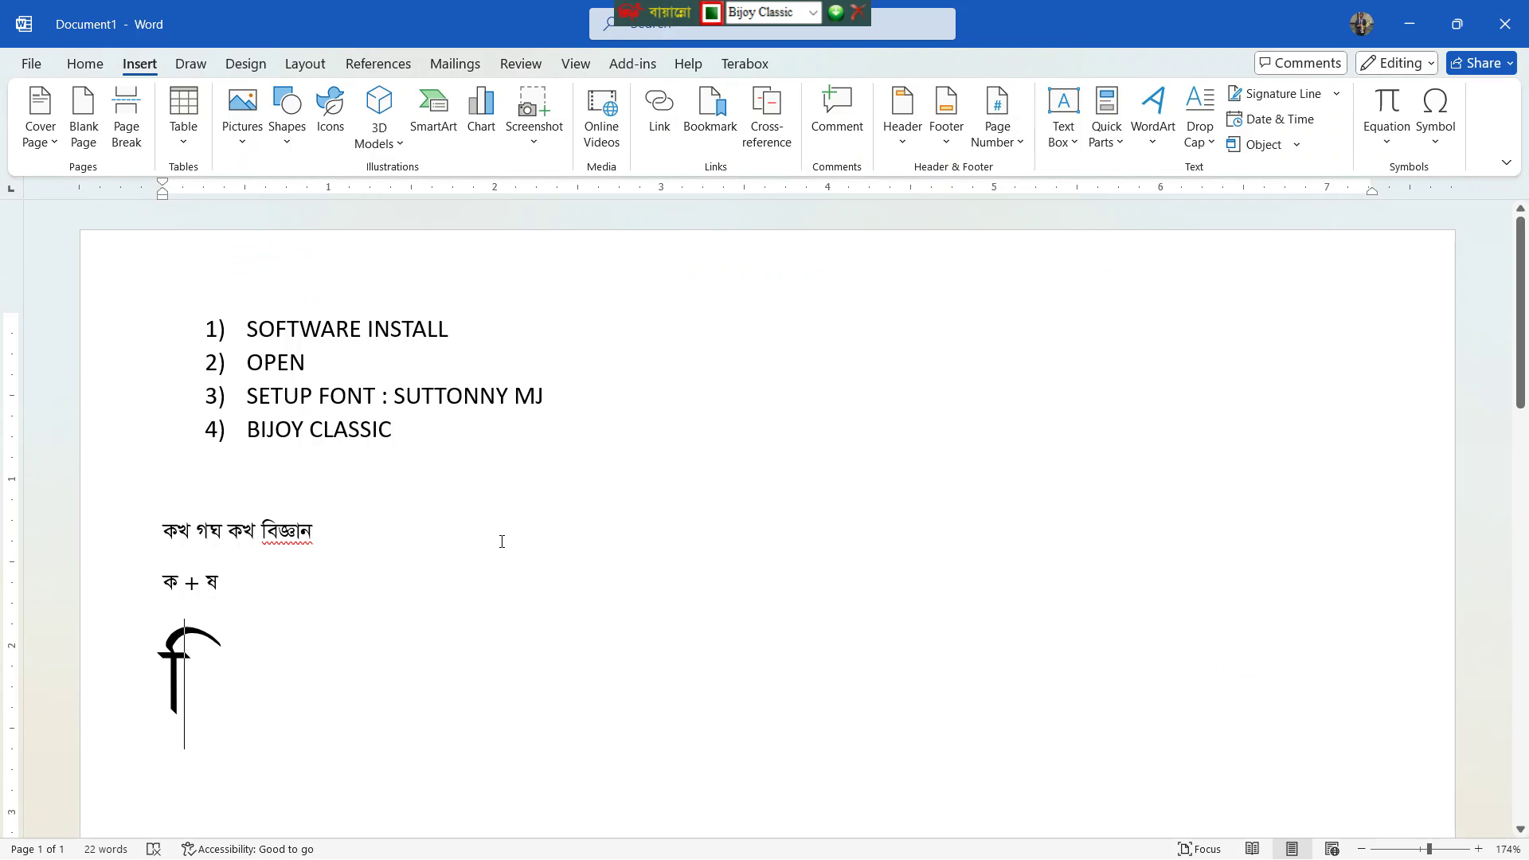
{"action": "type", "text": "বি"}
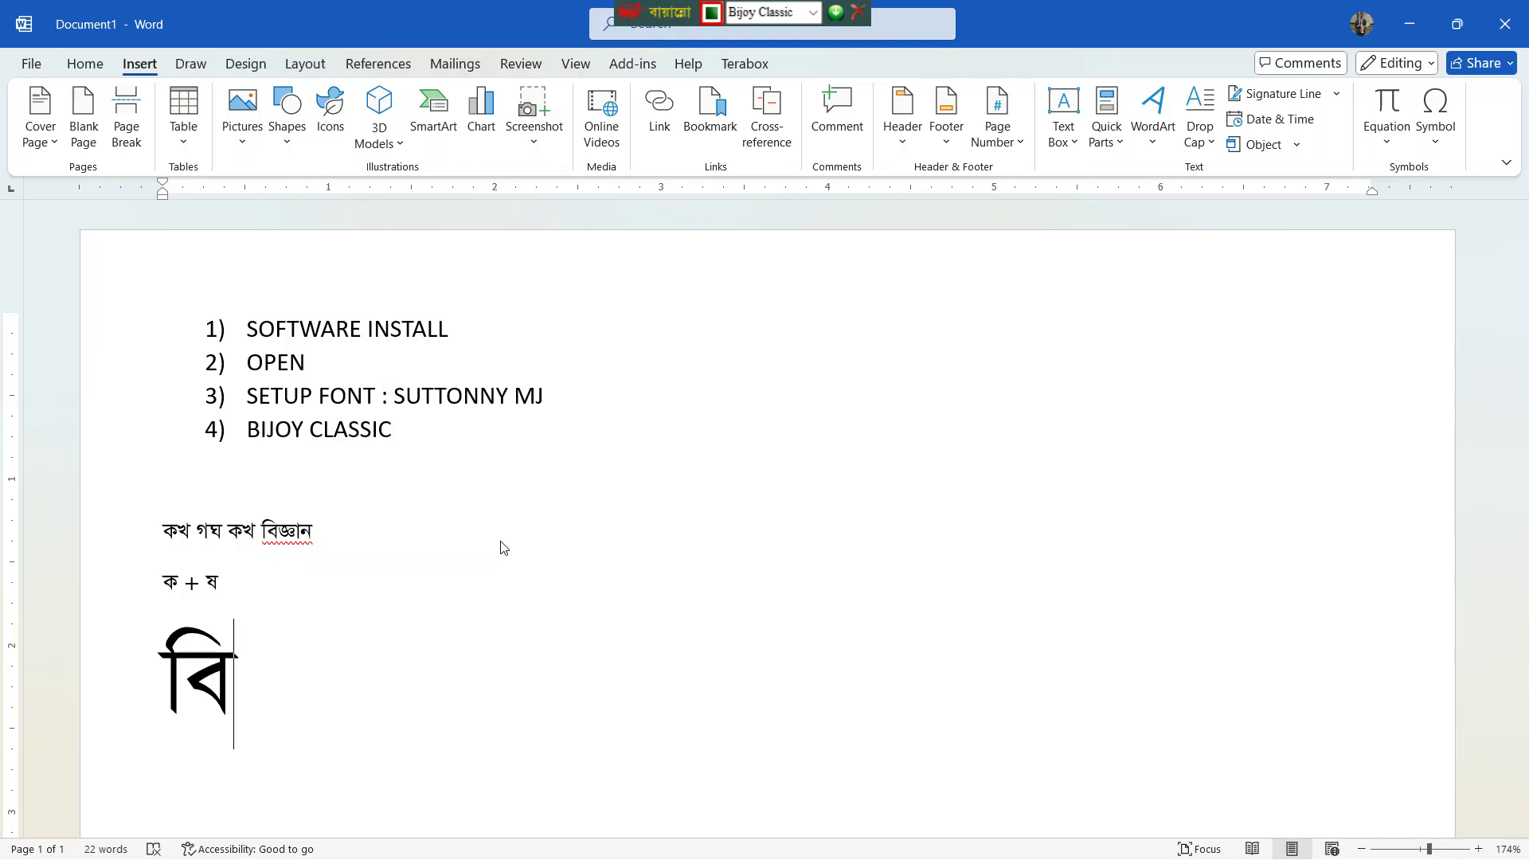
{"action": "type", "text": "জ্ঞ"}
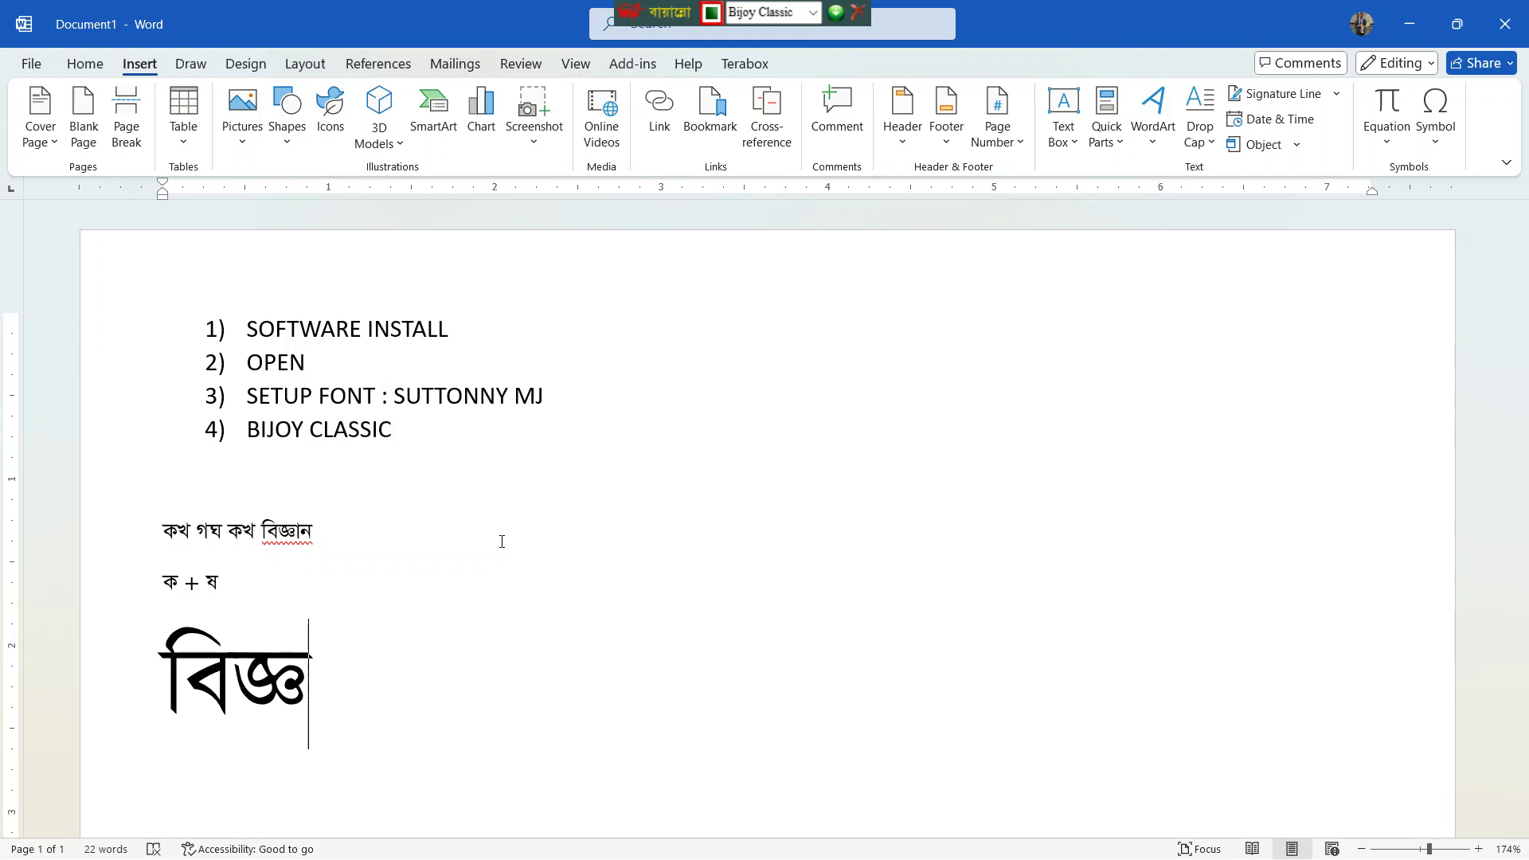
{"action": "type", "text": "া"}
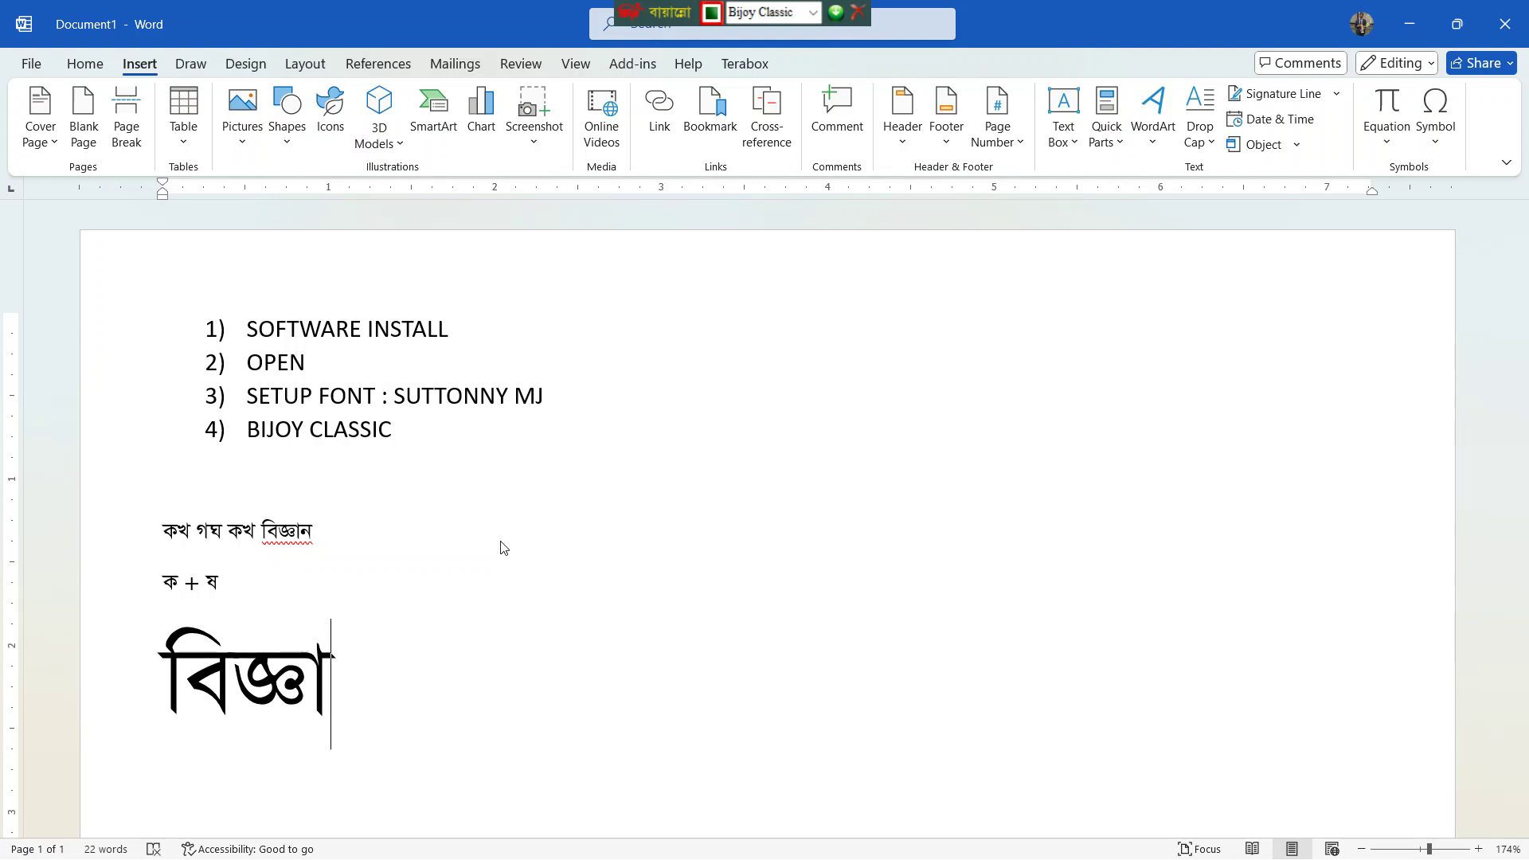
{"action": "type", "text": "ন"}
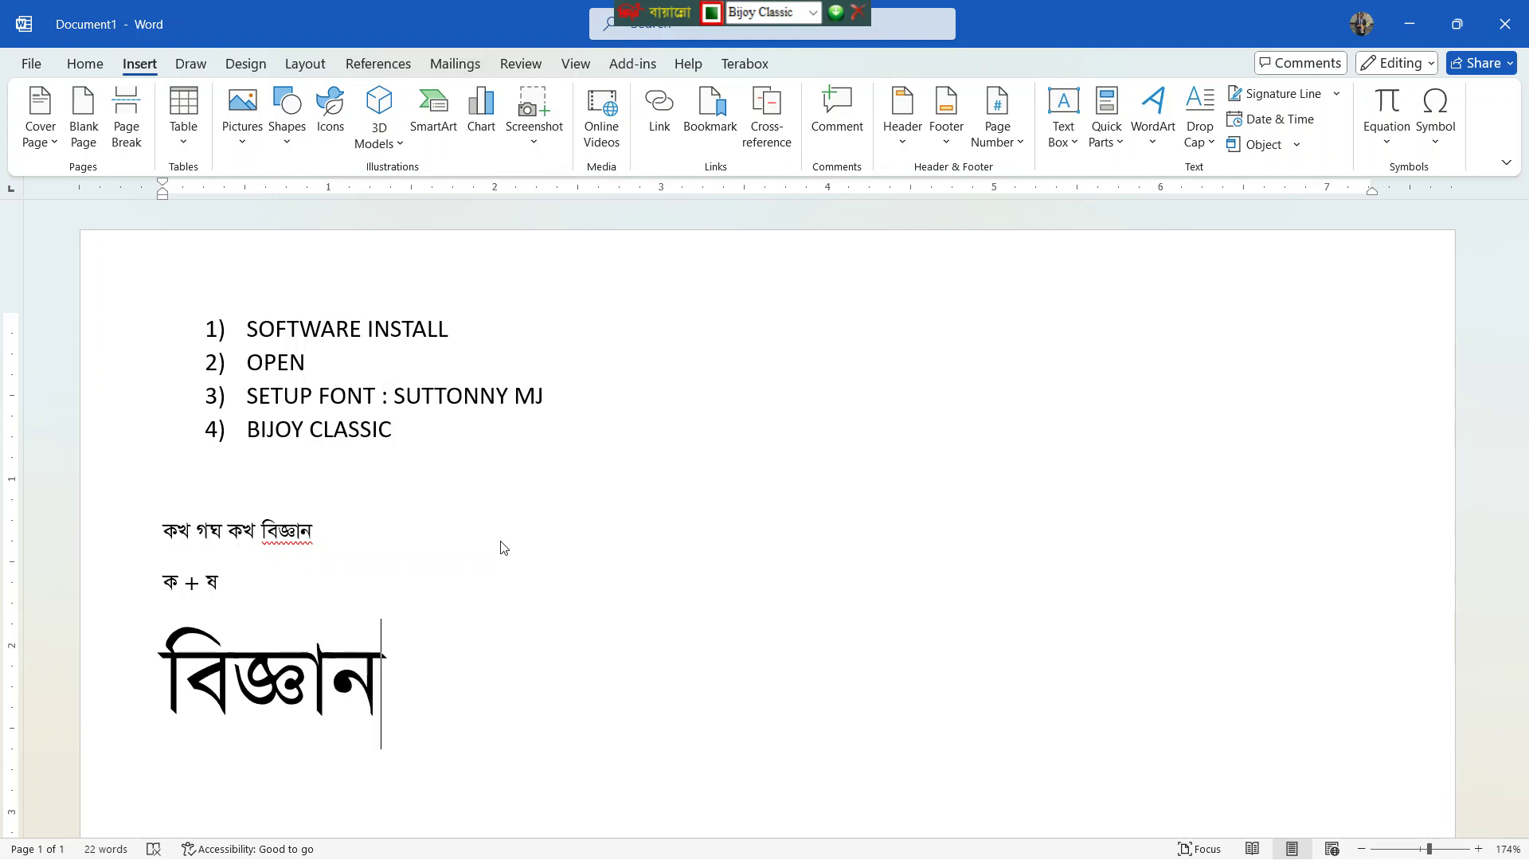
- Compare the enlarged word in Word with the Bangla key positions on the keyboard picture in Chrome
{"action": "key", "text": "alt+Tab"}
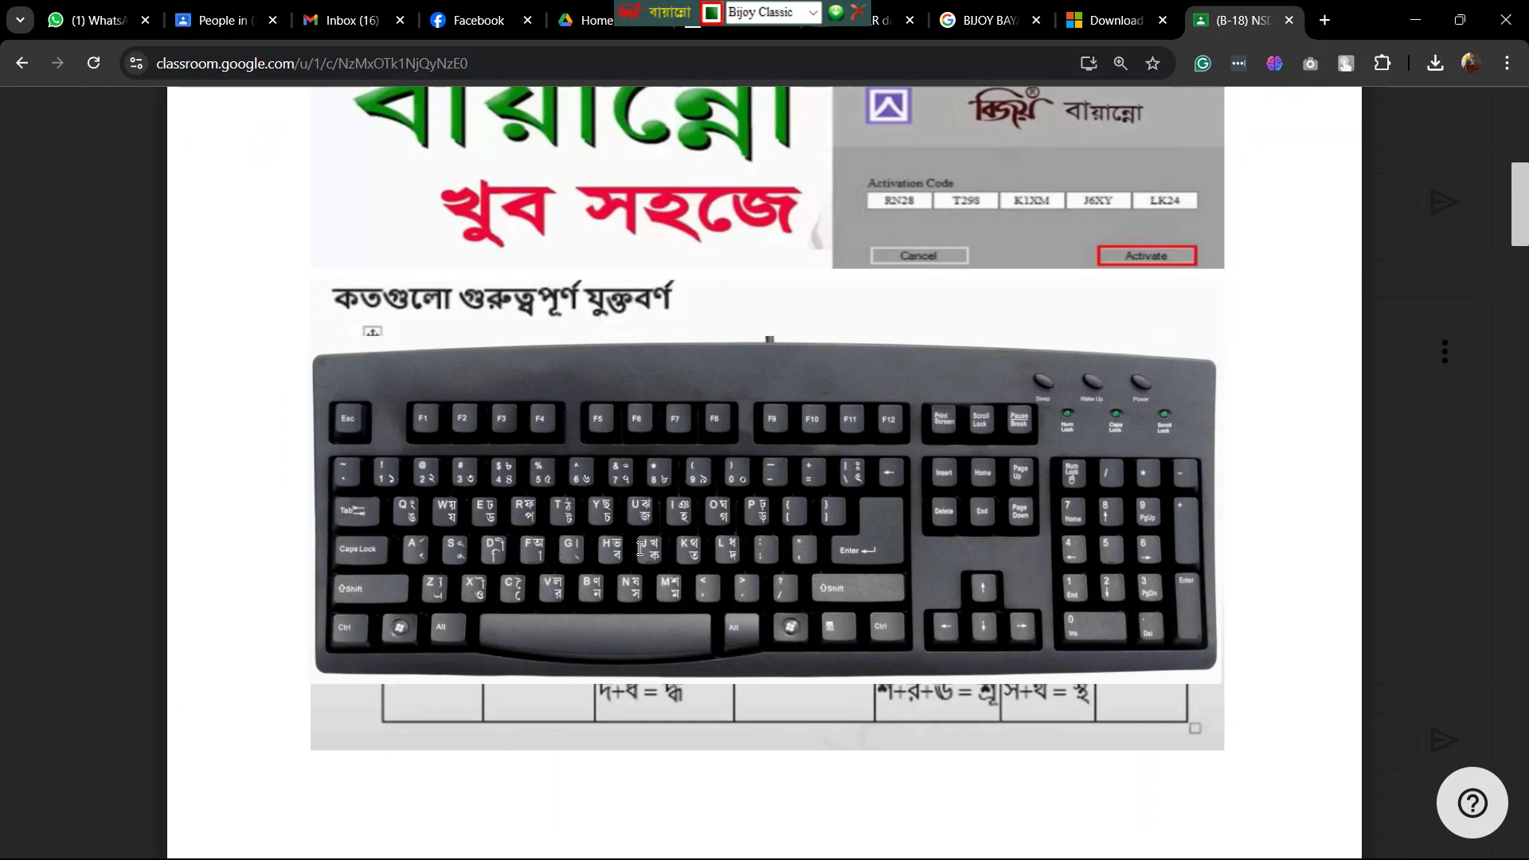
{"action": "scroll", "coordinate": [641, 549], "scroll_direction": "down", "scroll_amount": 3}
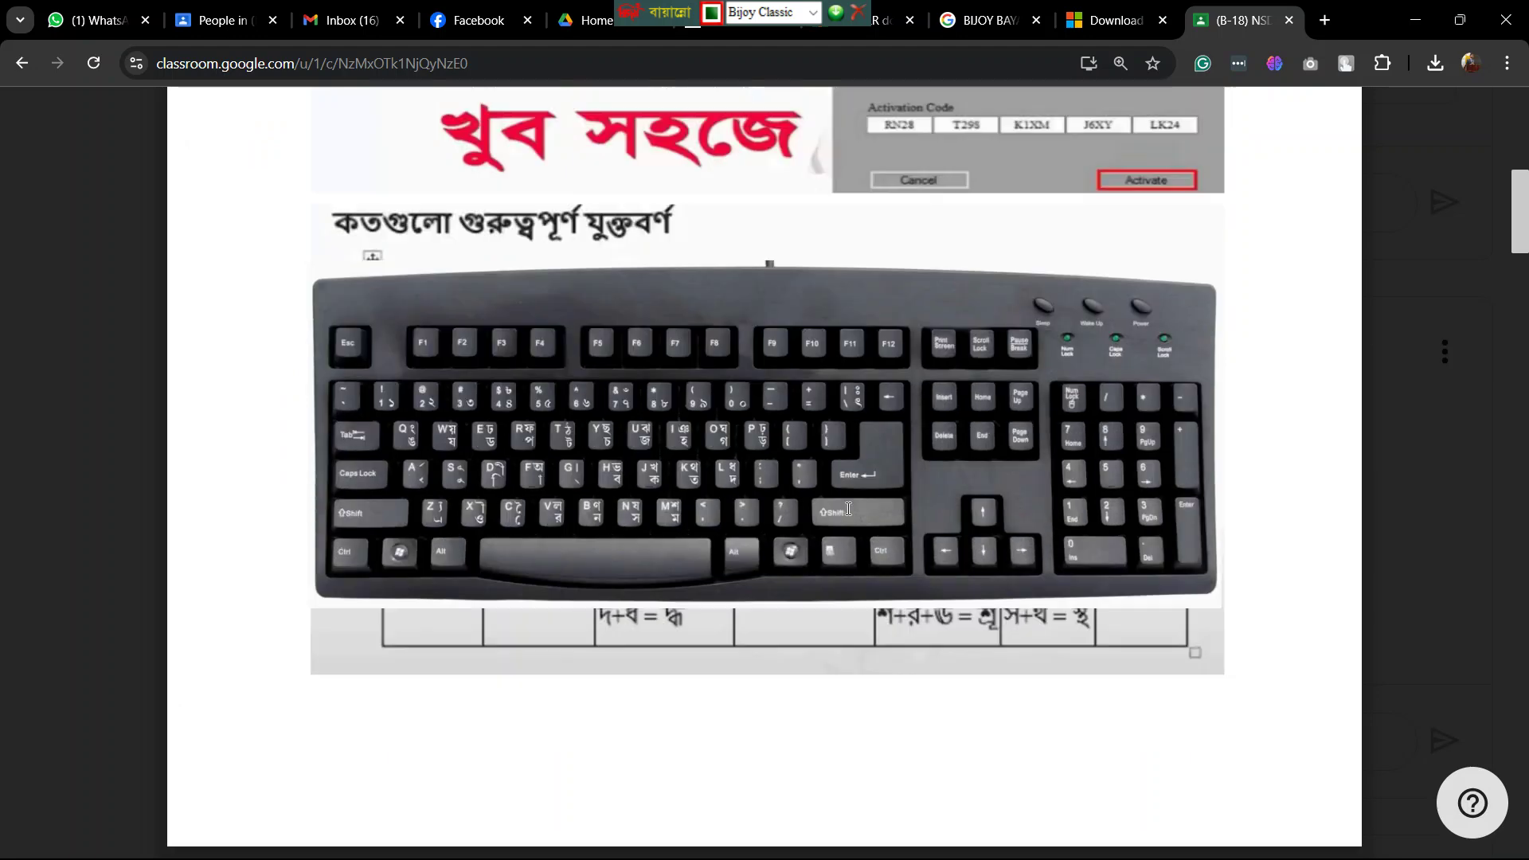
{"action": "left_click", "coordinate": [849, 509]}
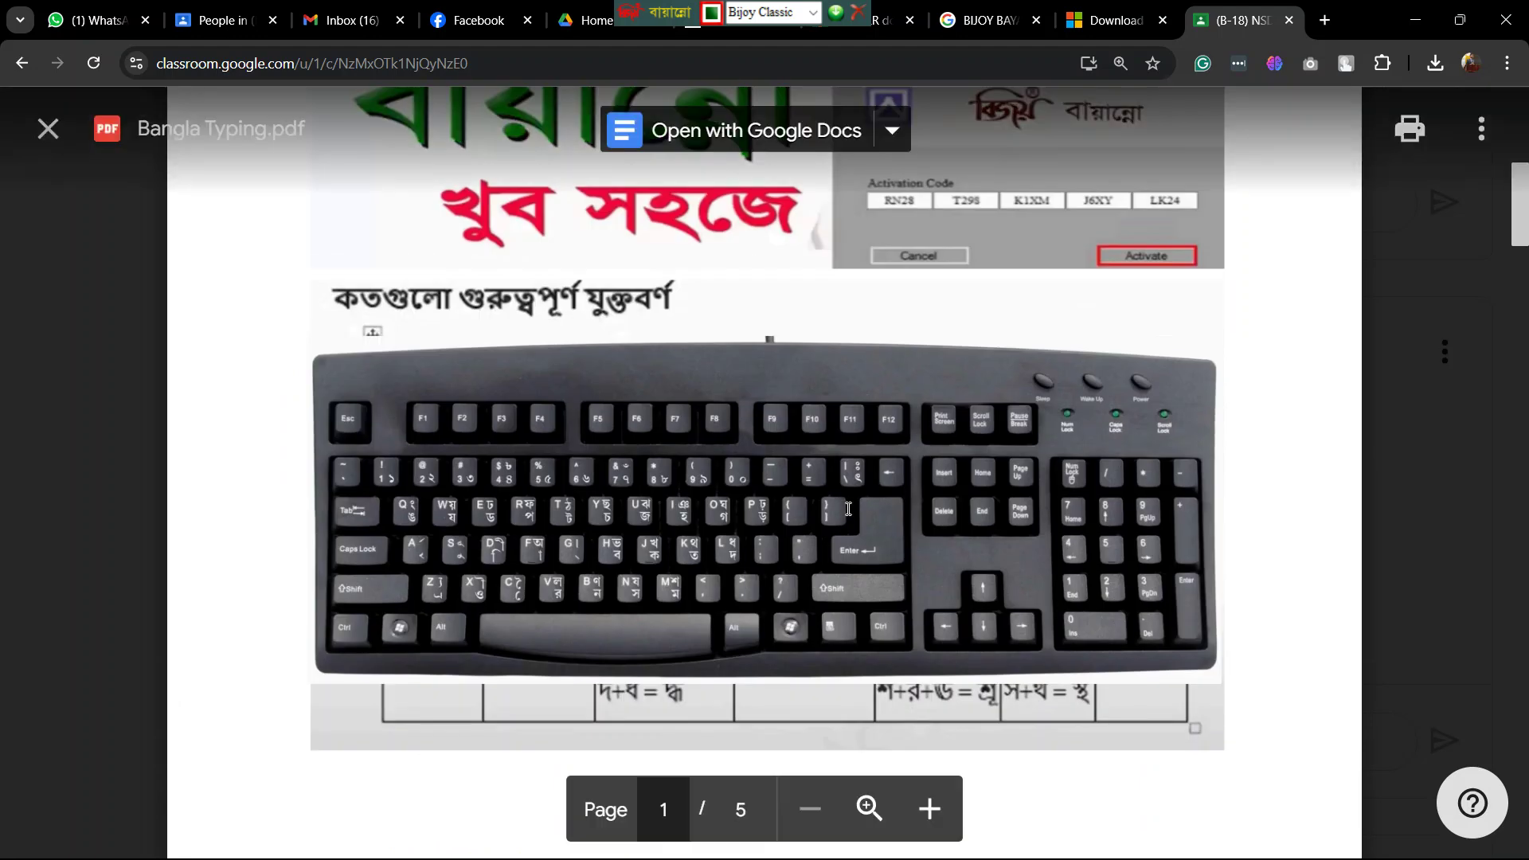
{"action": "key", "text": "alt+Tab"}
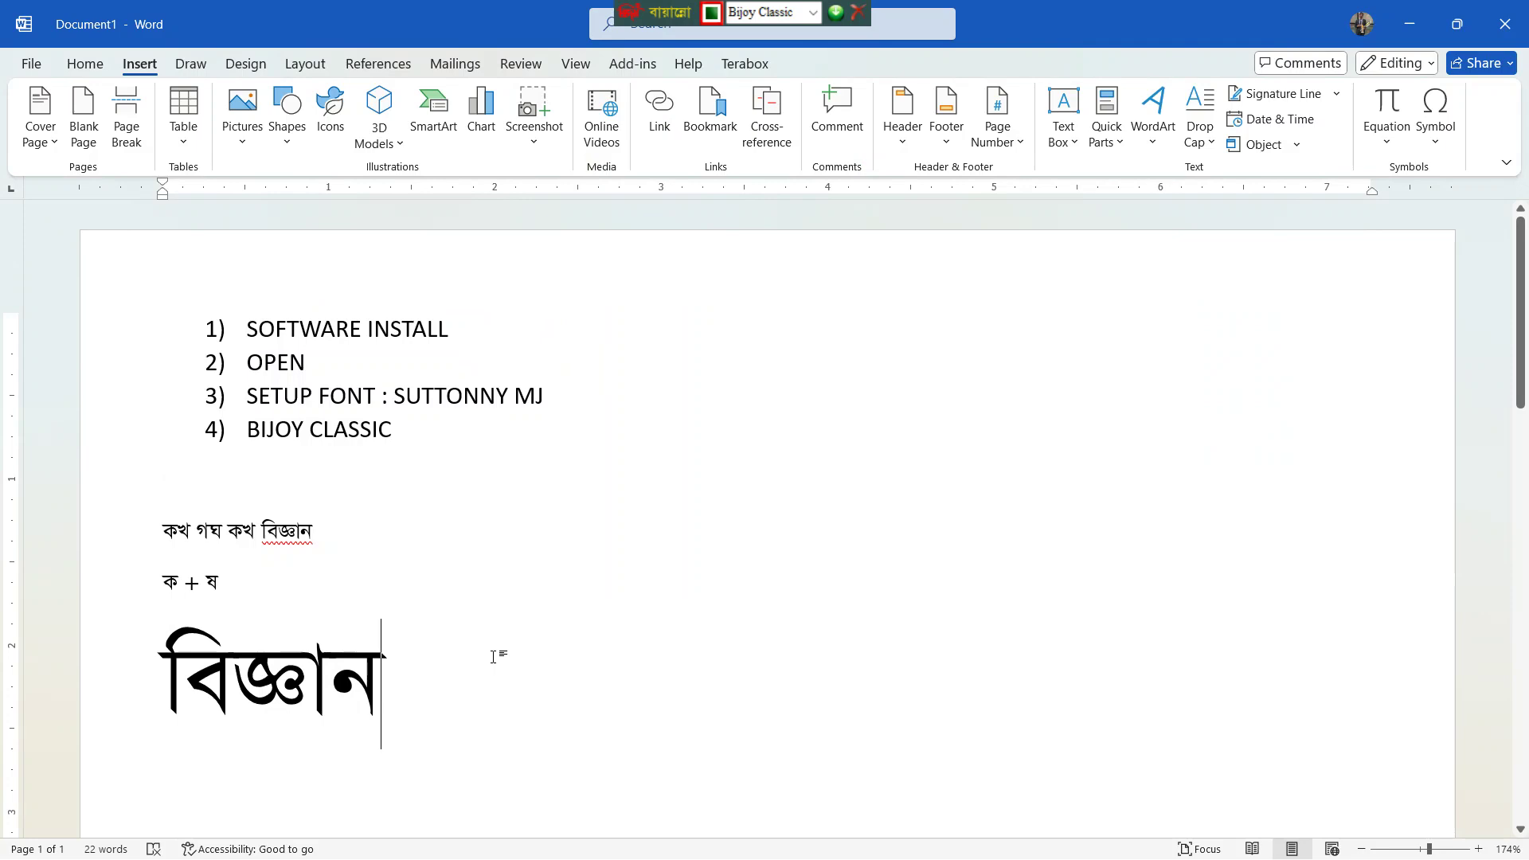
{"action": "key", "text": "alt+Tab"}
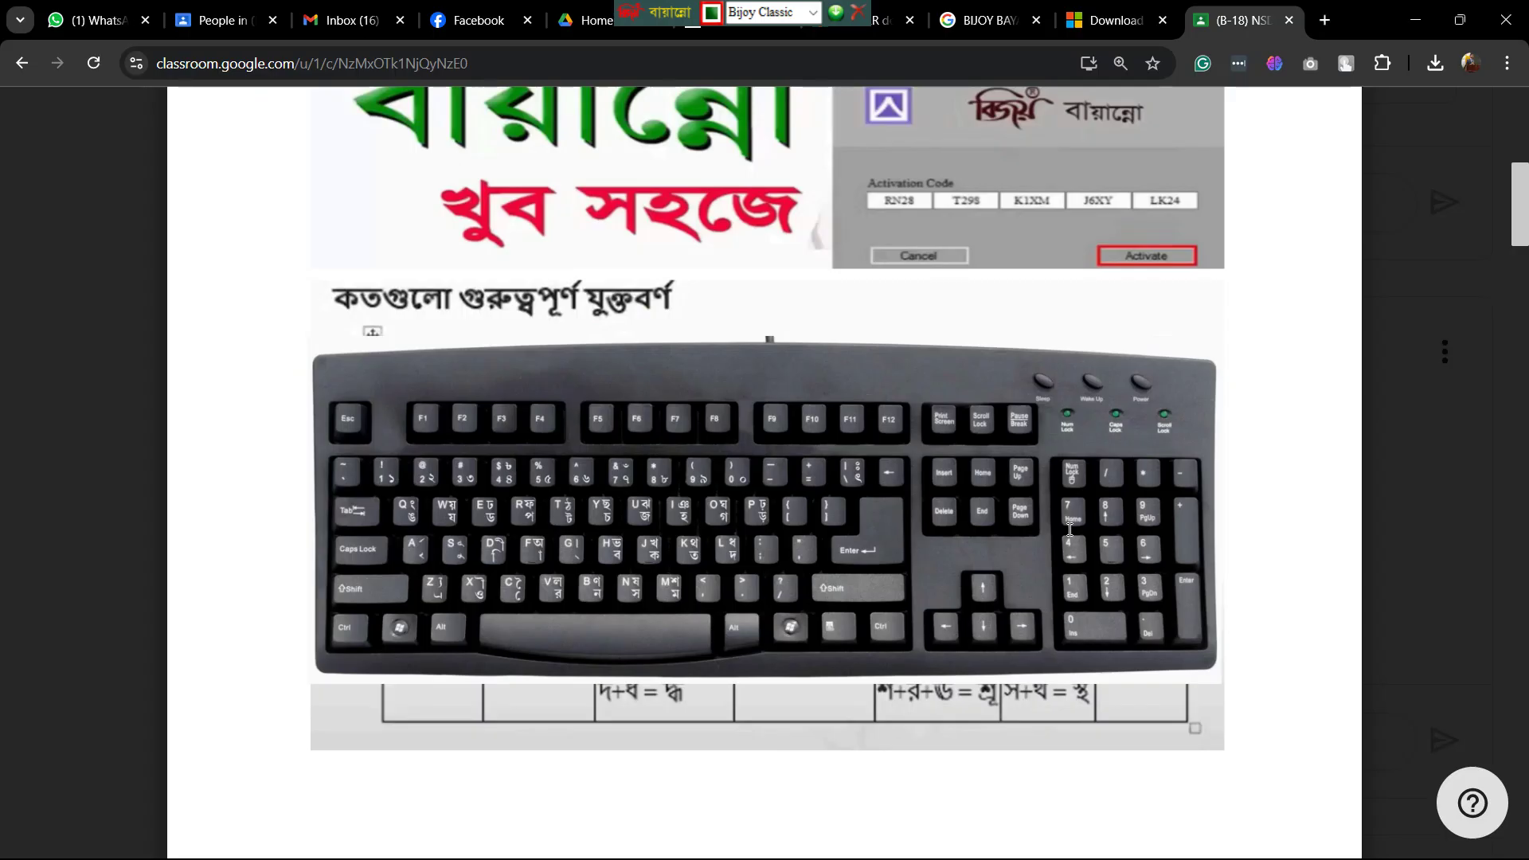
- Close the keyboard picture and view the first two assignment screenshots attached to the "Solve and share please" post
{"action": "left_click", "coordinate": [1415, 392]}
{"action": "scroll", "coordinate": [795, 454], "scroll_direction": "up", "scroll_amount": 15}
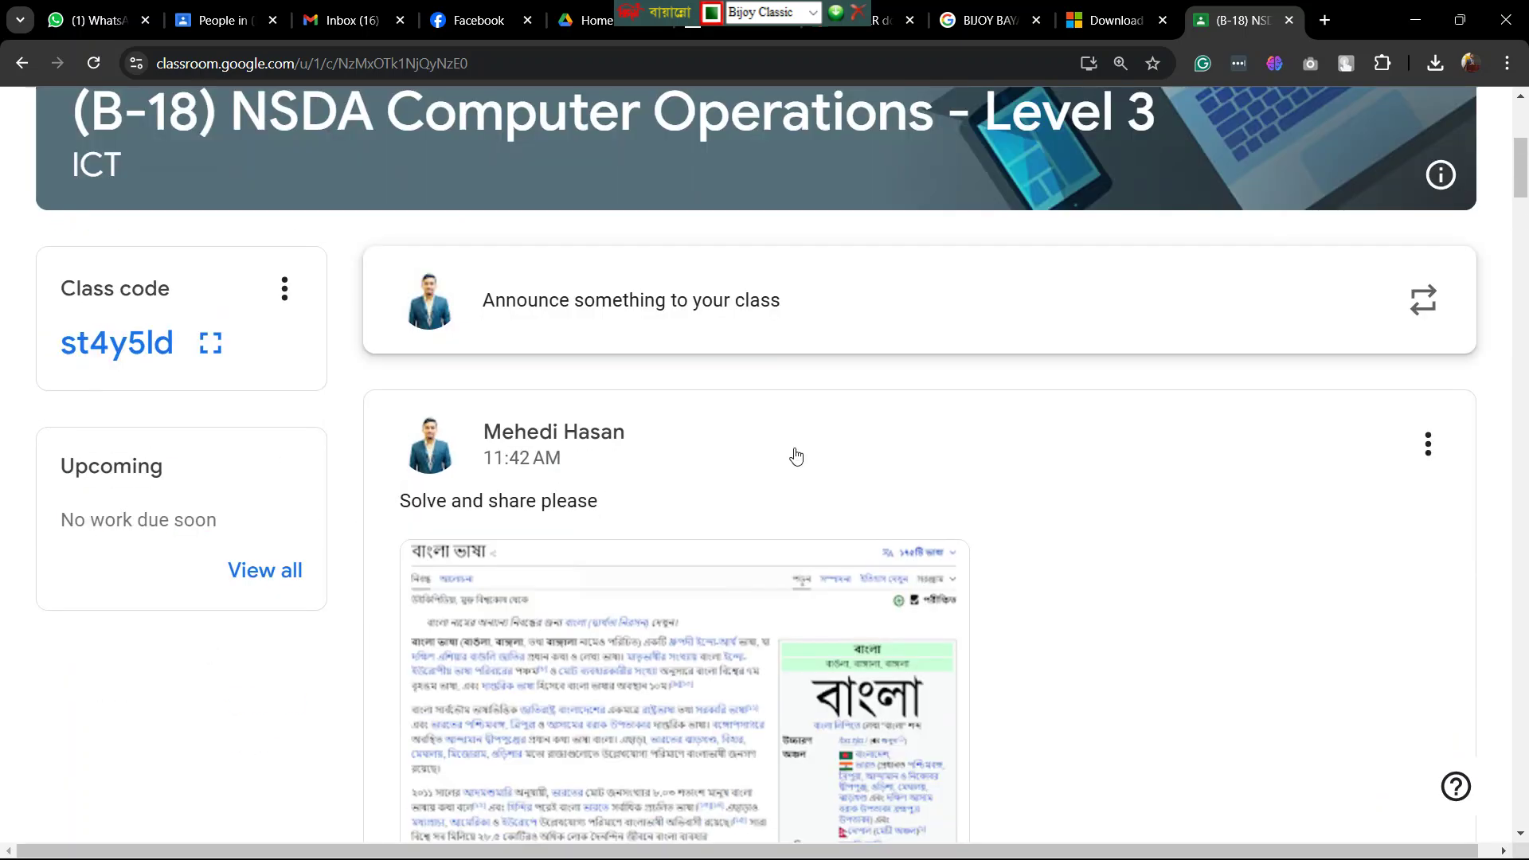
{"action": "scroll", "coordinate": [795, 454], "scroll_direction": "down", "scroll_amount": 4}
{"action": "left_click", "coordinate": [633, 392]}
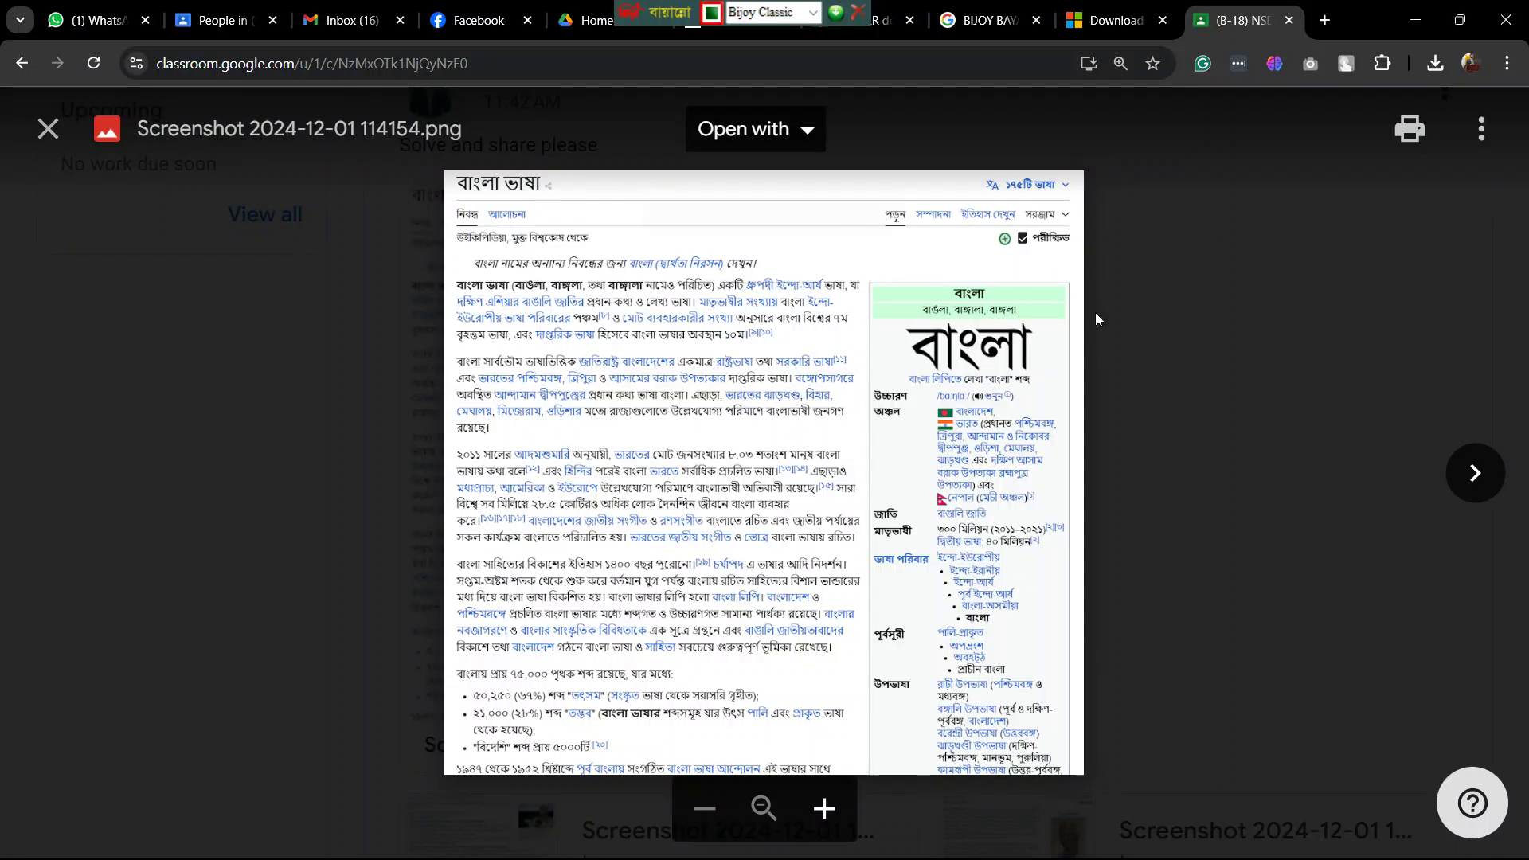
{"action": "left_click", "coordinate": [1474, 473]}
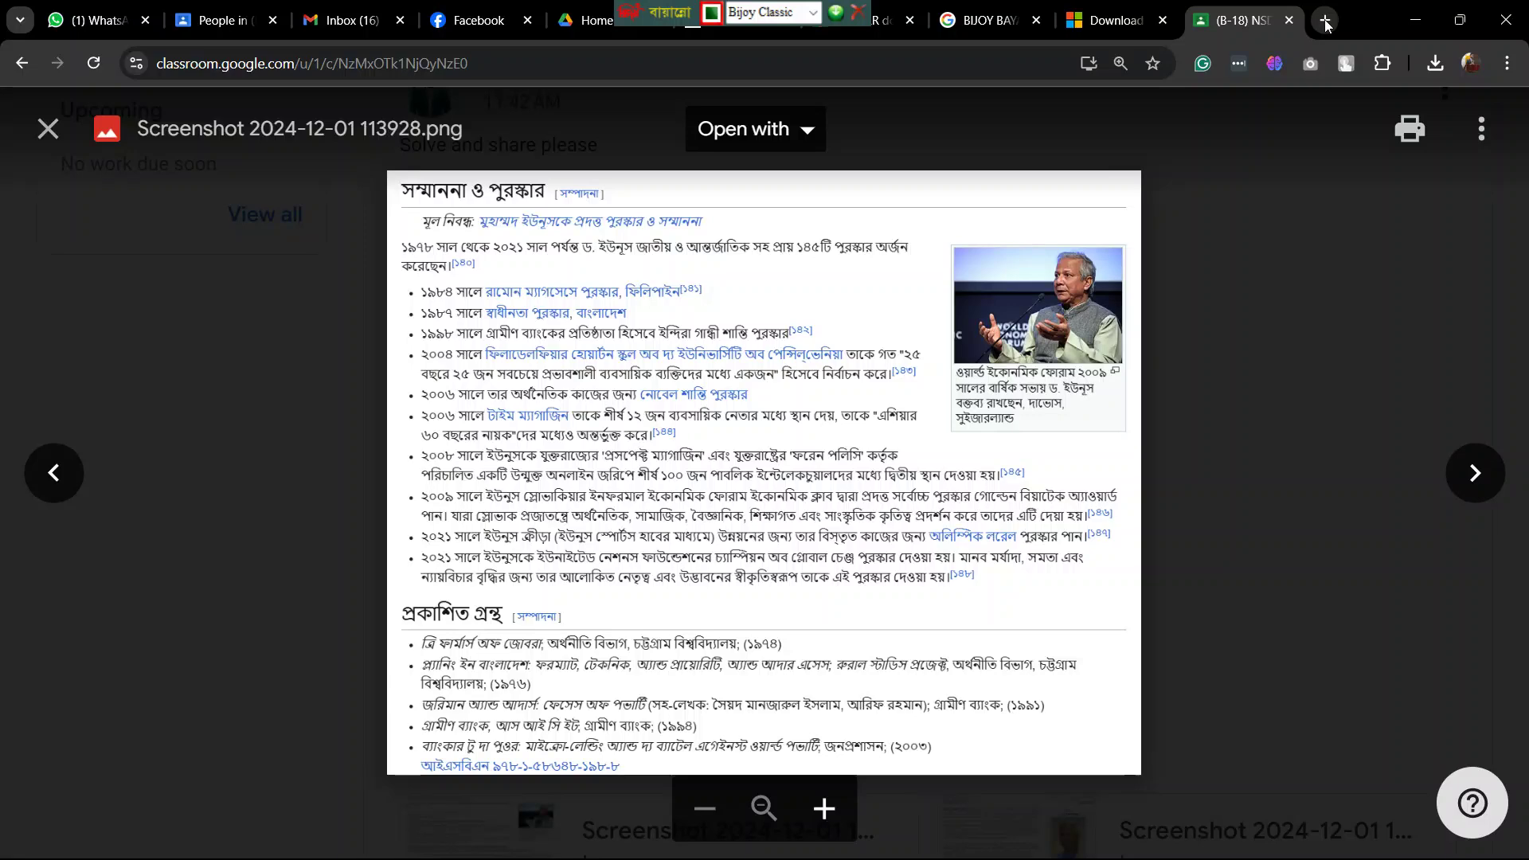
- Open a new browser tab and switch the Bijoy keyboard to Unicode mode for Bangla typing in the browser
{"action": "left_click", "coordinate": [1316, 16]}
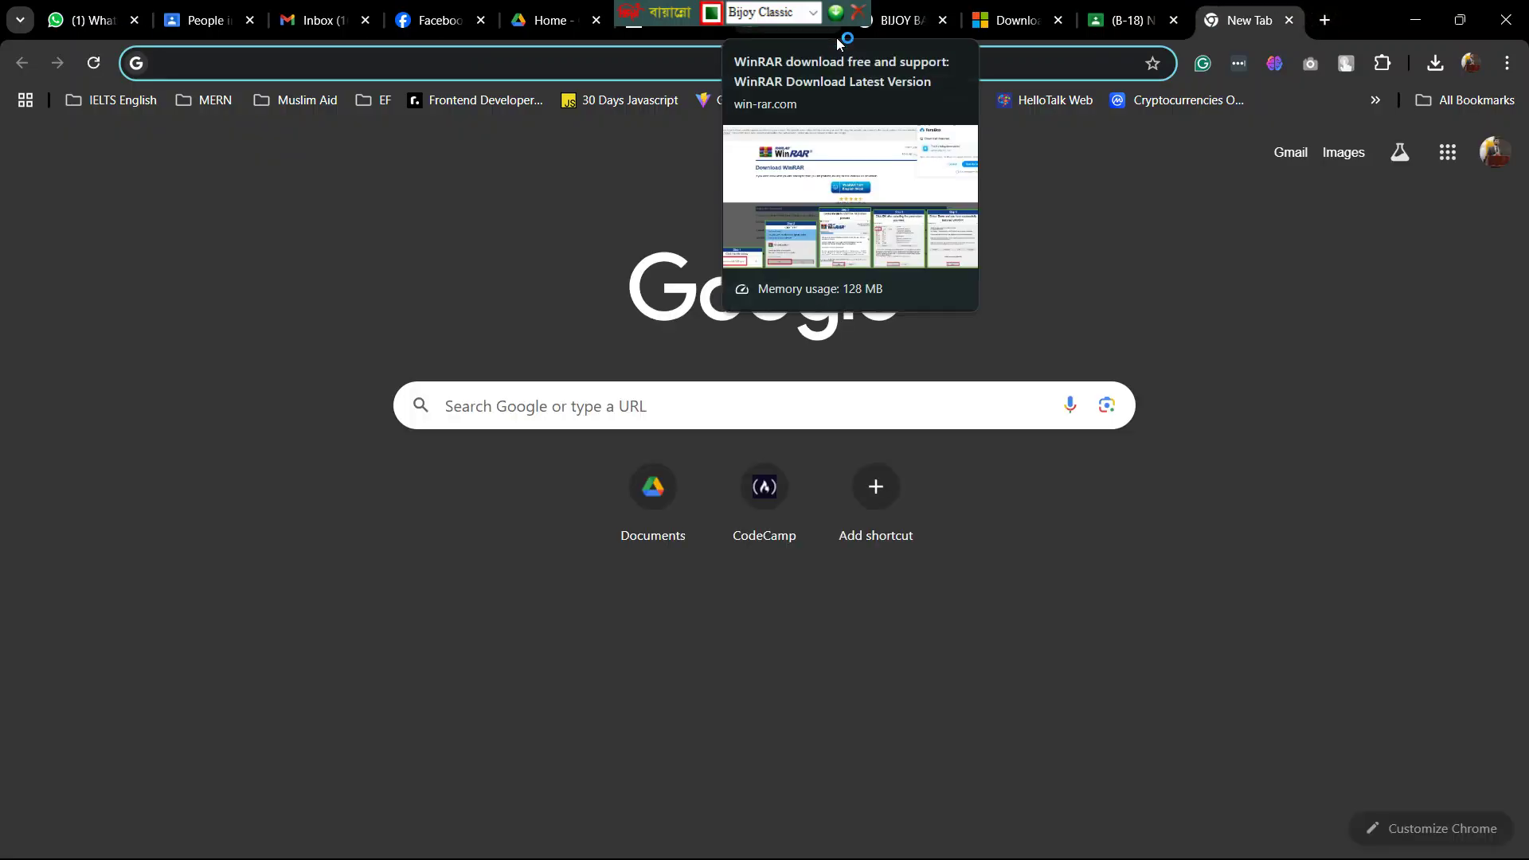
{"action": "type", "text": "mv"}
{"action": "key", "text": "BackSpace"}
{"action": "key", "text": "BackSpace"}
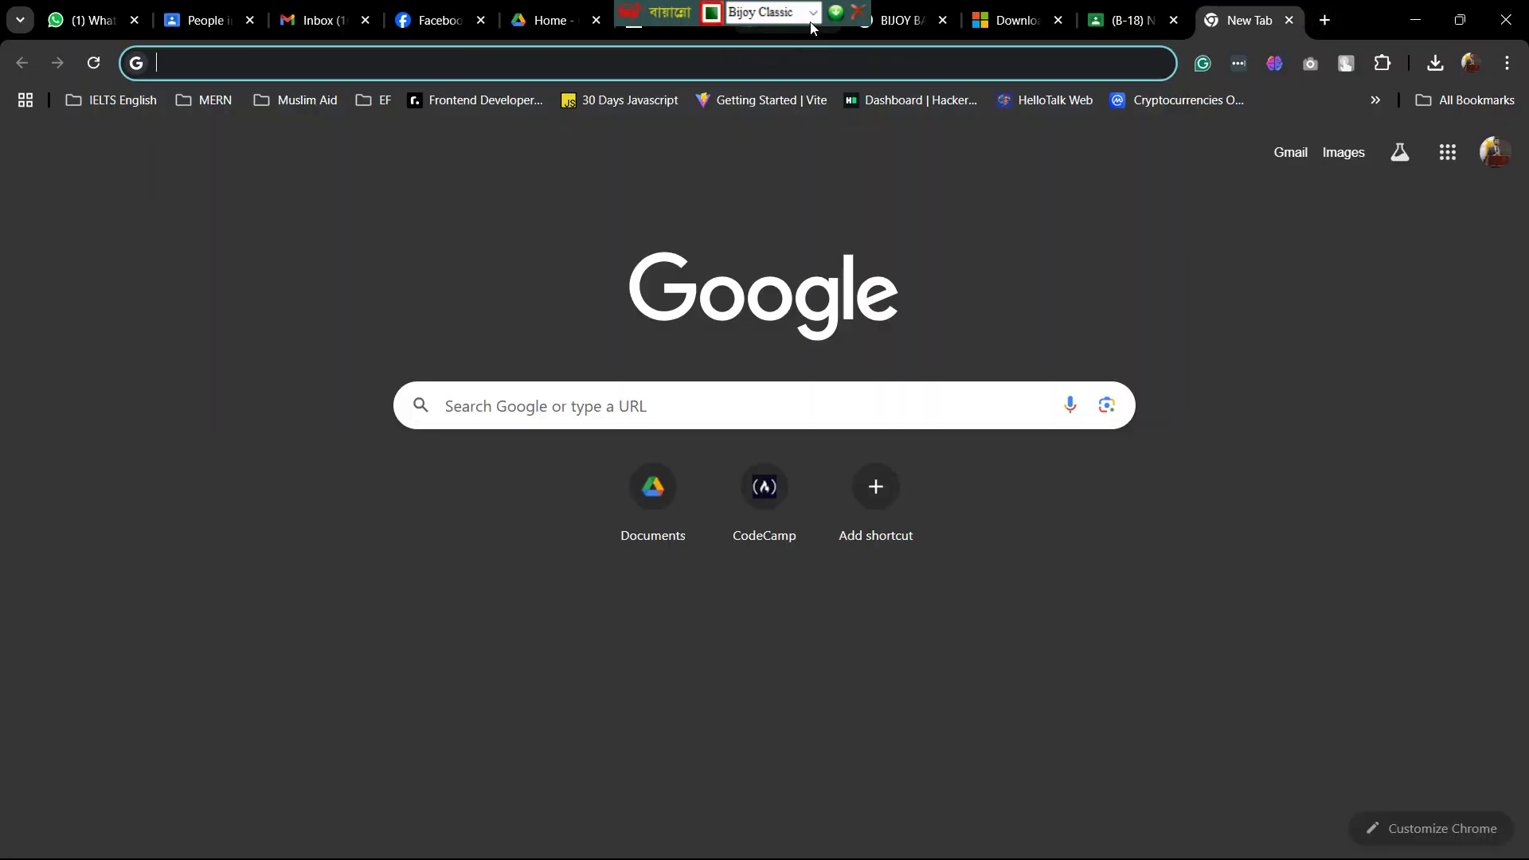
{"action": "key", "text": "ctrl+alt+v"}
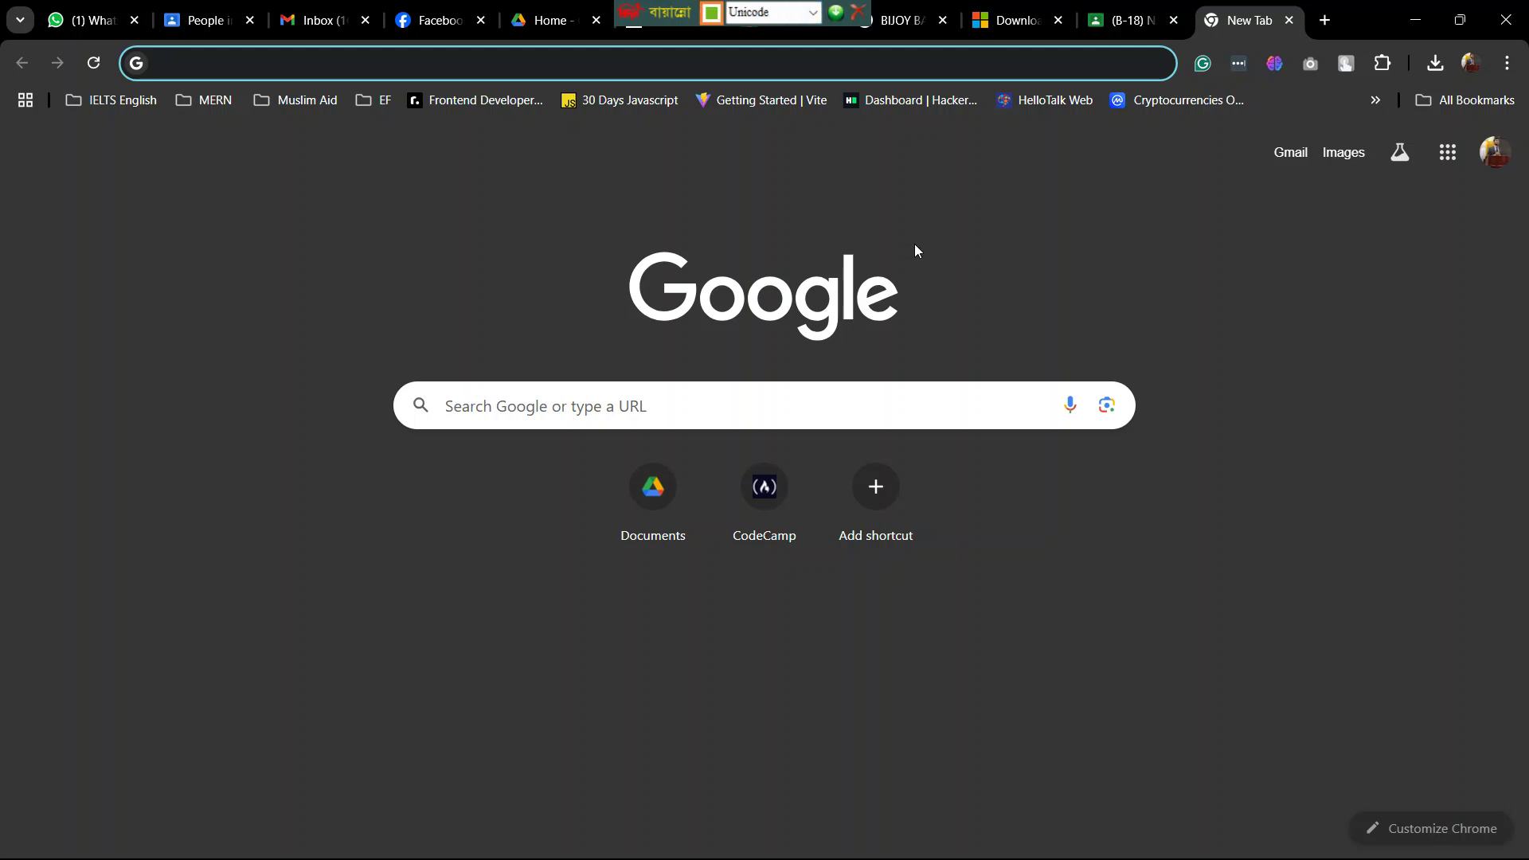
- Search Google for বিজ্ঞান যুক্তবর্ণ, reworking the suggested query সাধারণ বিজ্ঞান যুক্তবর্ণ
{"action": "type", "text": "সাধ"}
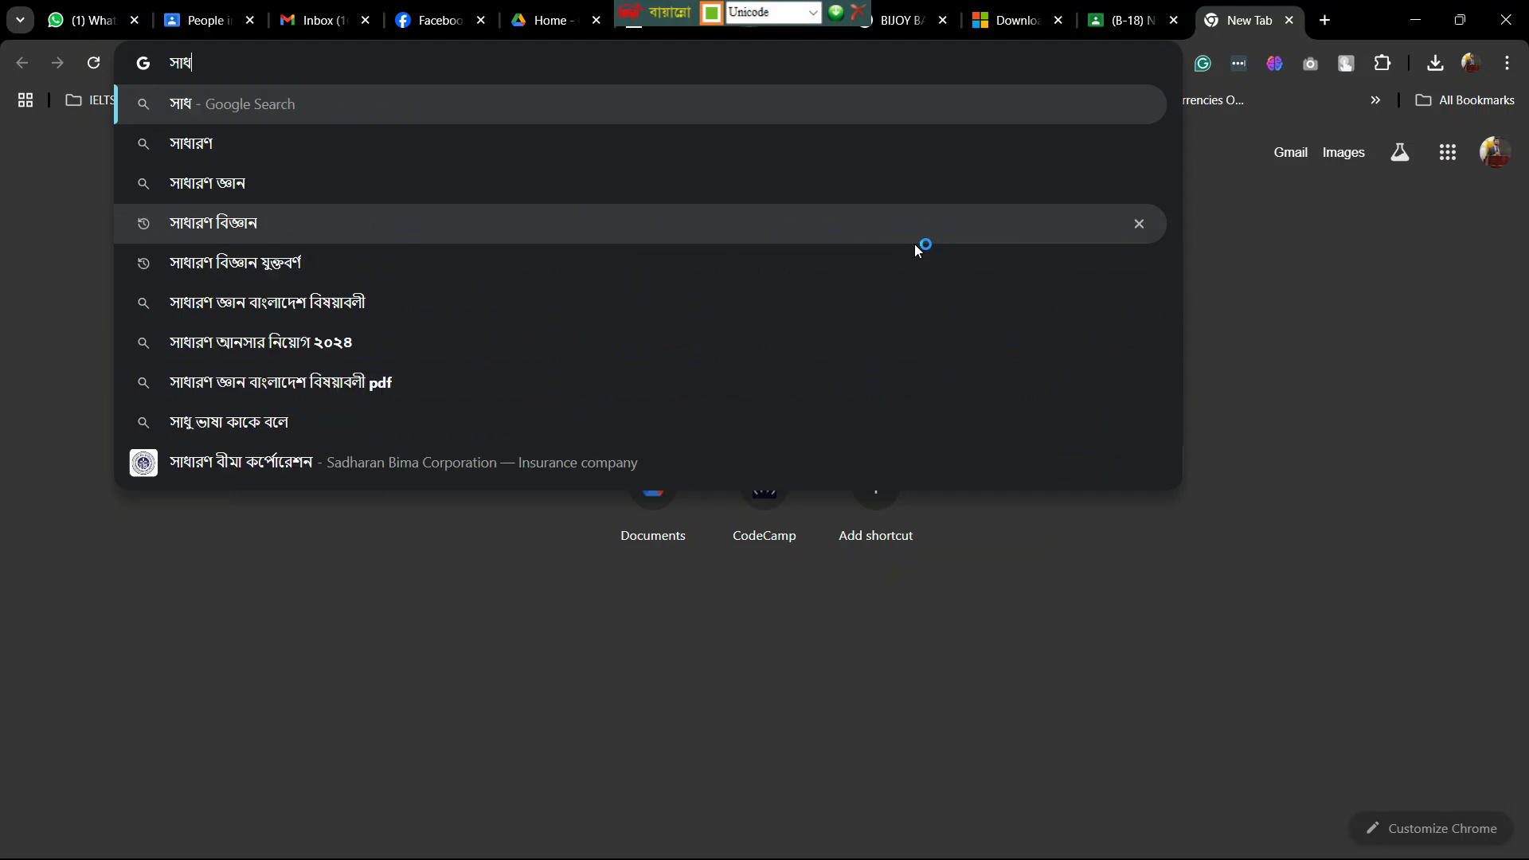
{"action": "type", "text": "ারণ"}
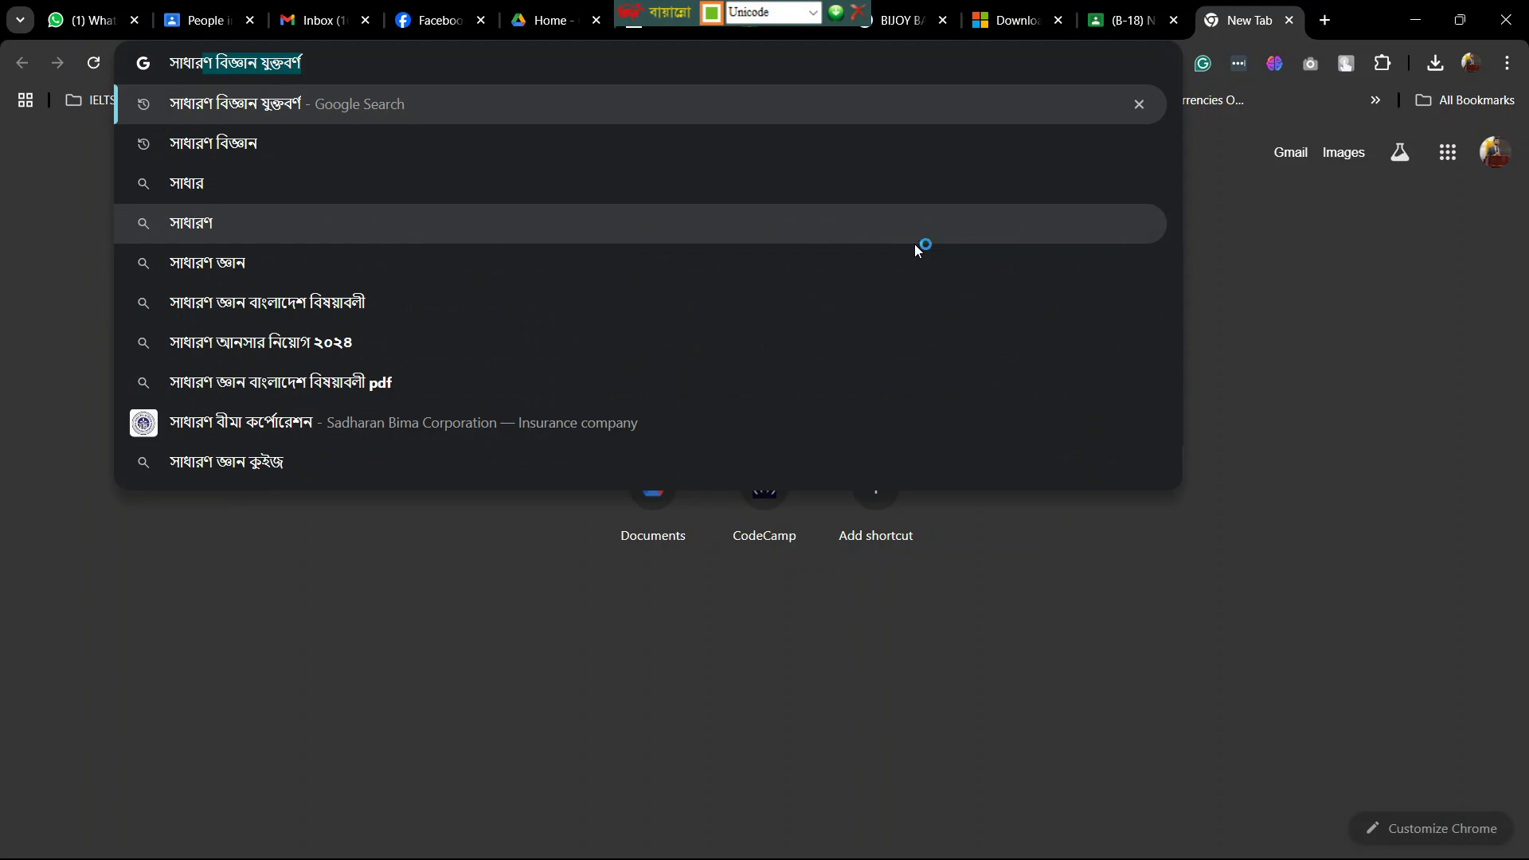
{"action": "left_click", "coordinate": [314, 67]}
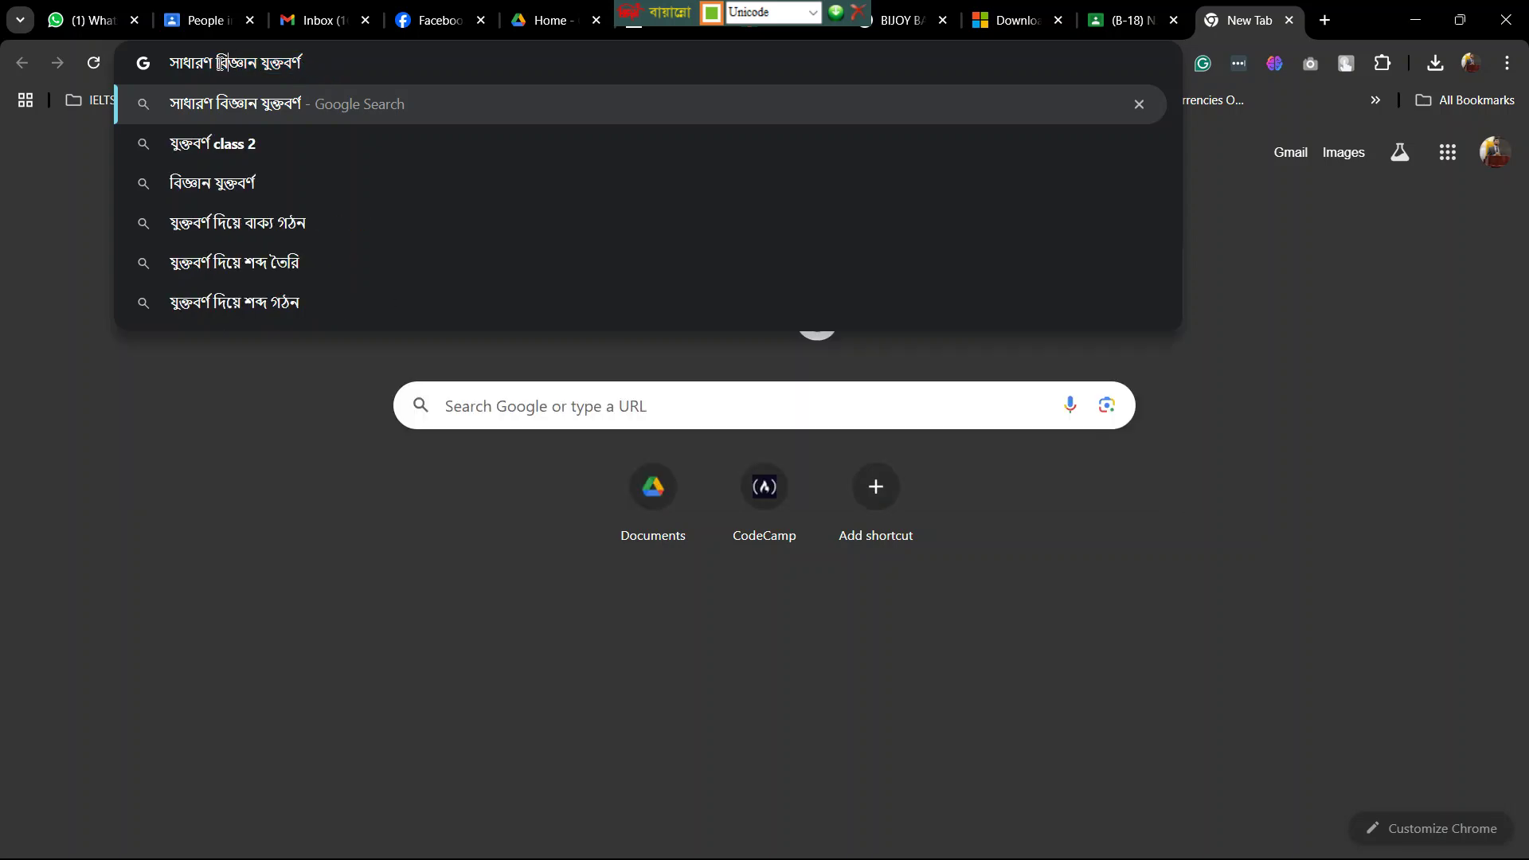
{"action": "left_click_drag", "start_coordinate": [221, 64], "coordinate": [114, 62]}
{"action": "key", "text": "BackSpace"}
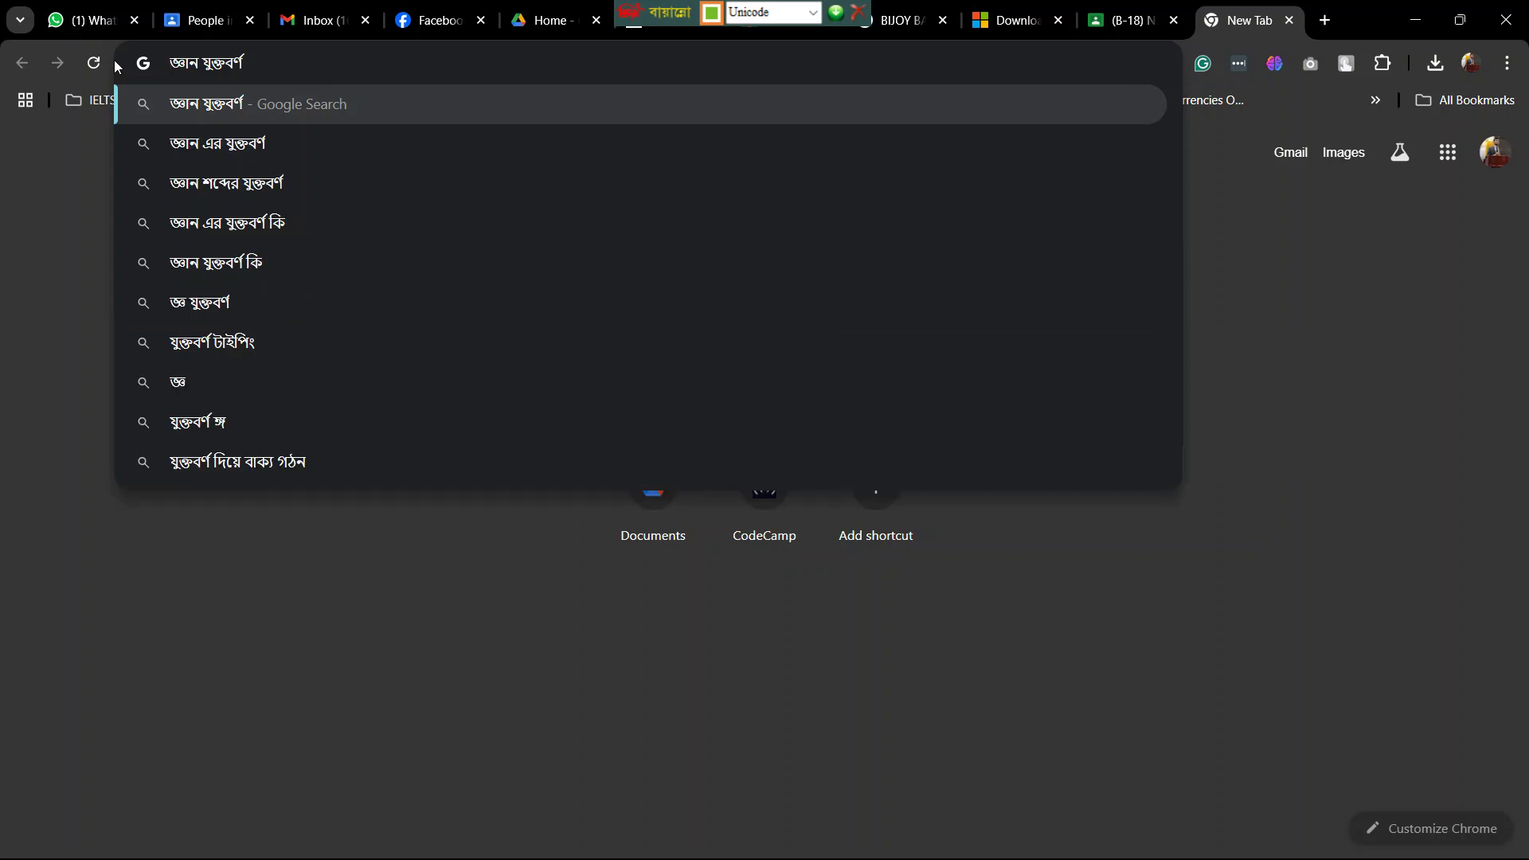
{"action": "type", "text": "বিজ্ঞান"}
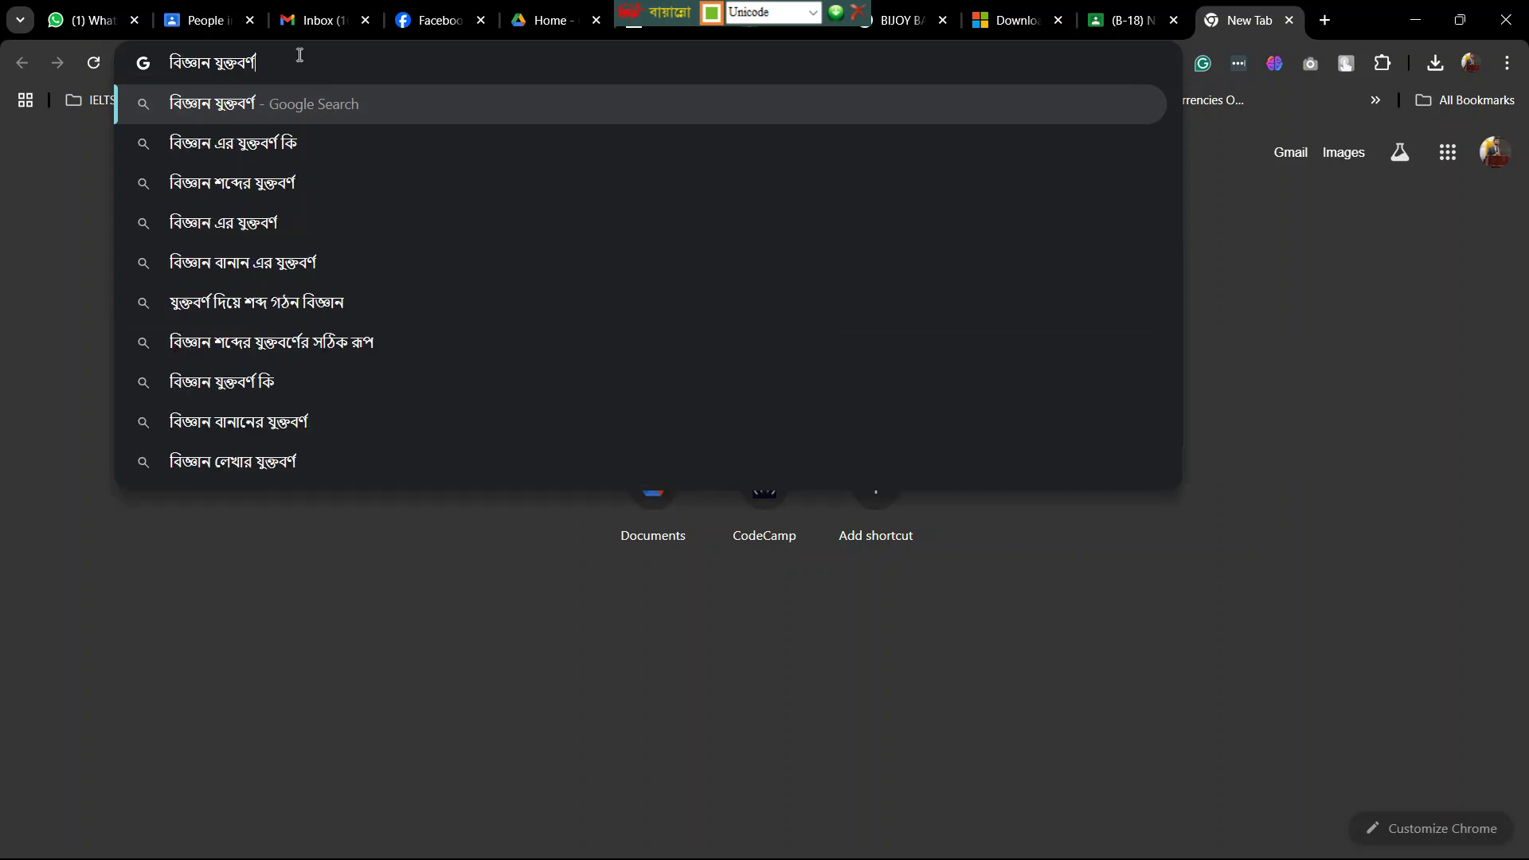
{"action": "type", "text": " যুক্ত"}
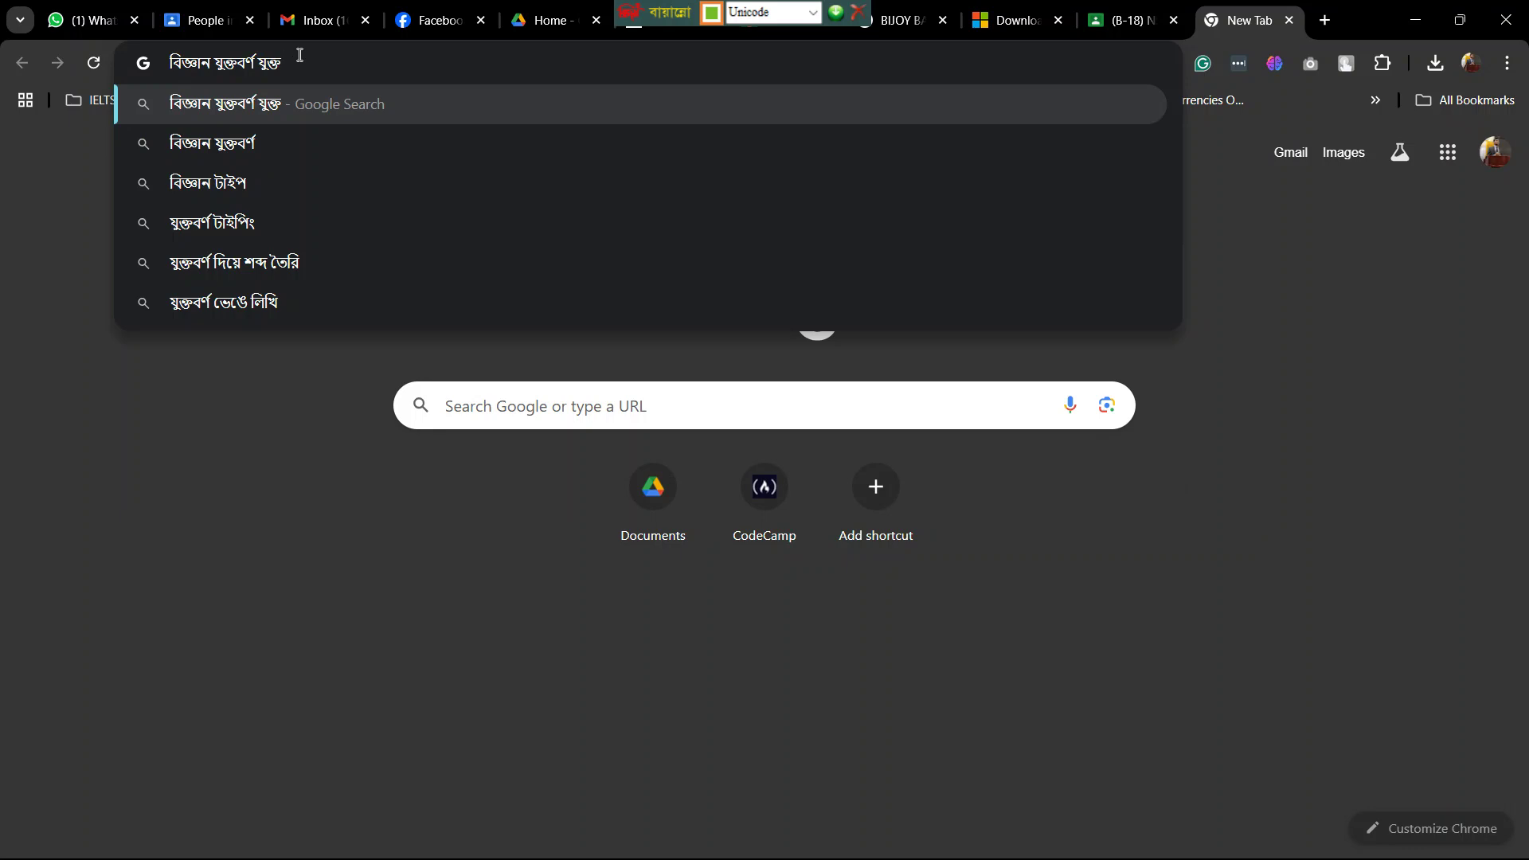
{"action": "key", "text": "BackSpace"}
{"action": "key", "text": "BackSpace"}
{"action": "key", "text": "BackSpace"}
{"action": "key", "text": "BackSpace"}
{"action": "key", "text": "BackSpace"}
{"action": "key", "text": "BackSpace"}
{"action": "key", "text": "Return"}
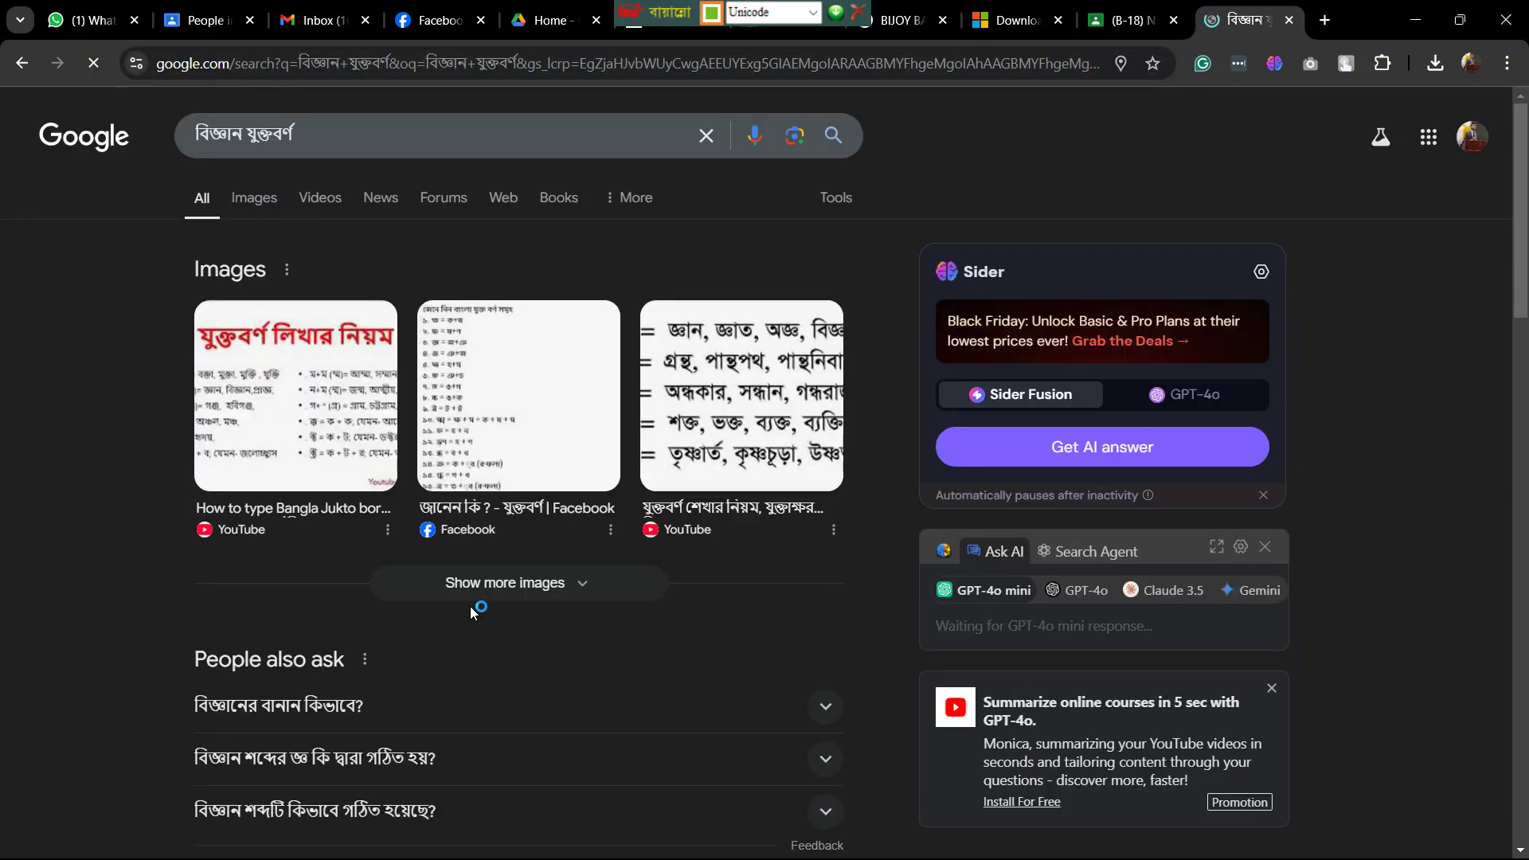
- Expand the related question বিজ্ঞানের বানান কিভাবে? and highlight the conjunct breakdown জ্ + ঞ in its answer
{"action": "scroll", "coordinate": [470, 610], "scroll_direction": "down", "scroll_amount": 3}
{"action": "left_click", "coordinate": [404, 442]}
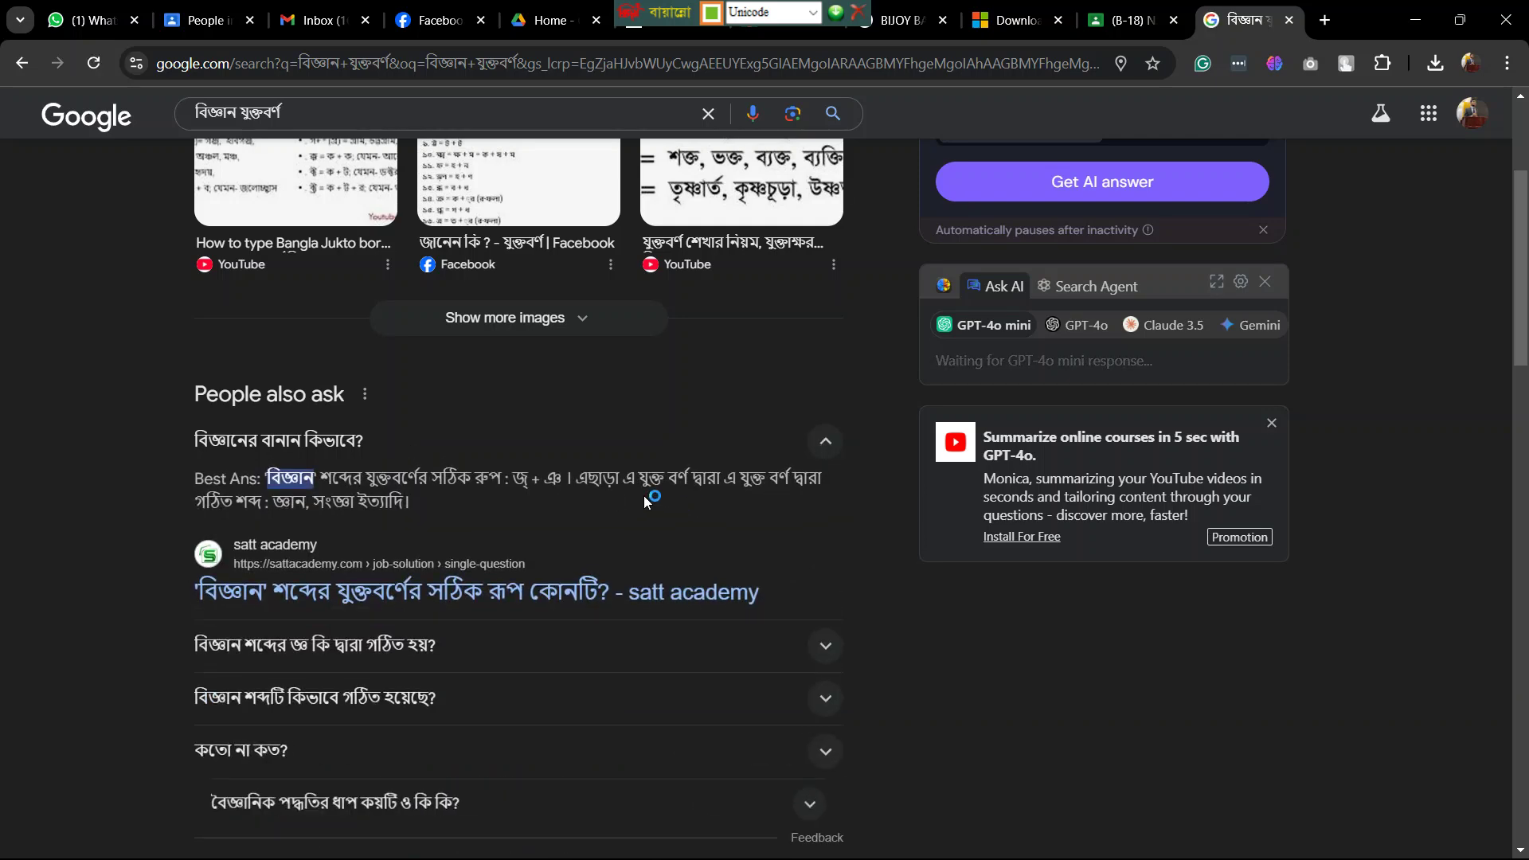
{"action": "left_click_drag", "start_coordinate": [514, 480], "coordinate": [565, 485]}
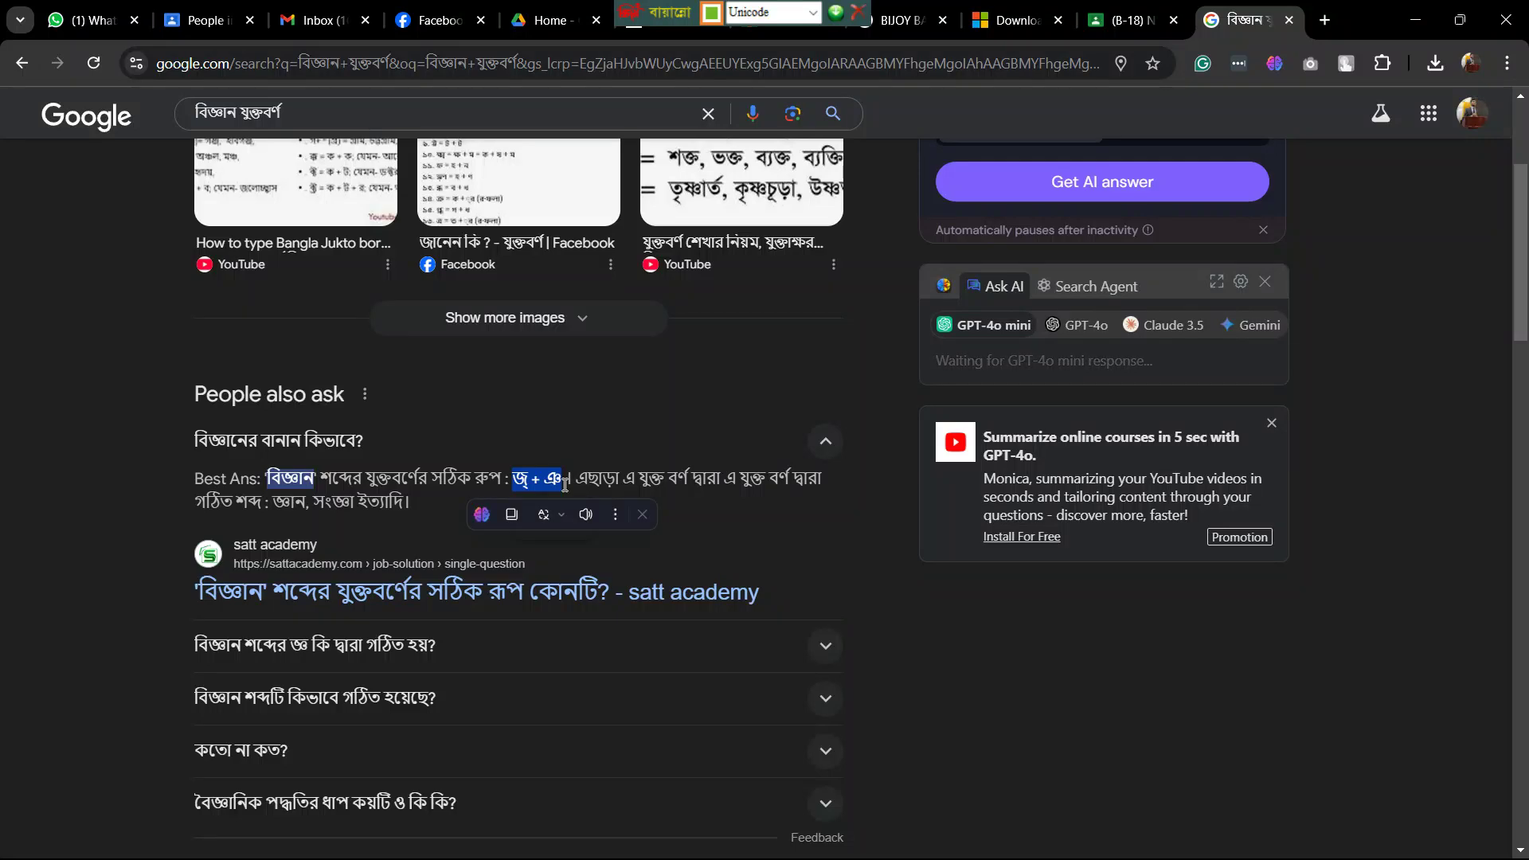
- Return to the Classroom page, close the screenshot preview, open Bangla Typing.pdf and examine the letter and conjunct key list on page 3
{"action": "left_click", "coordinate": [1144, 12]}
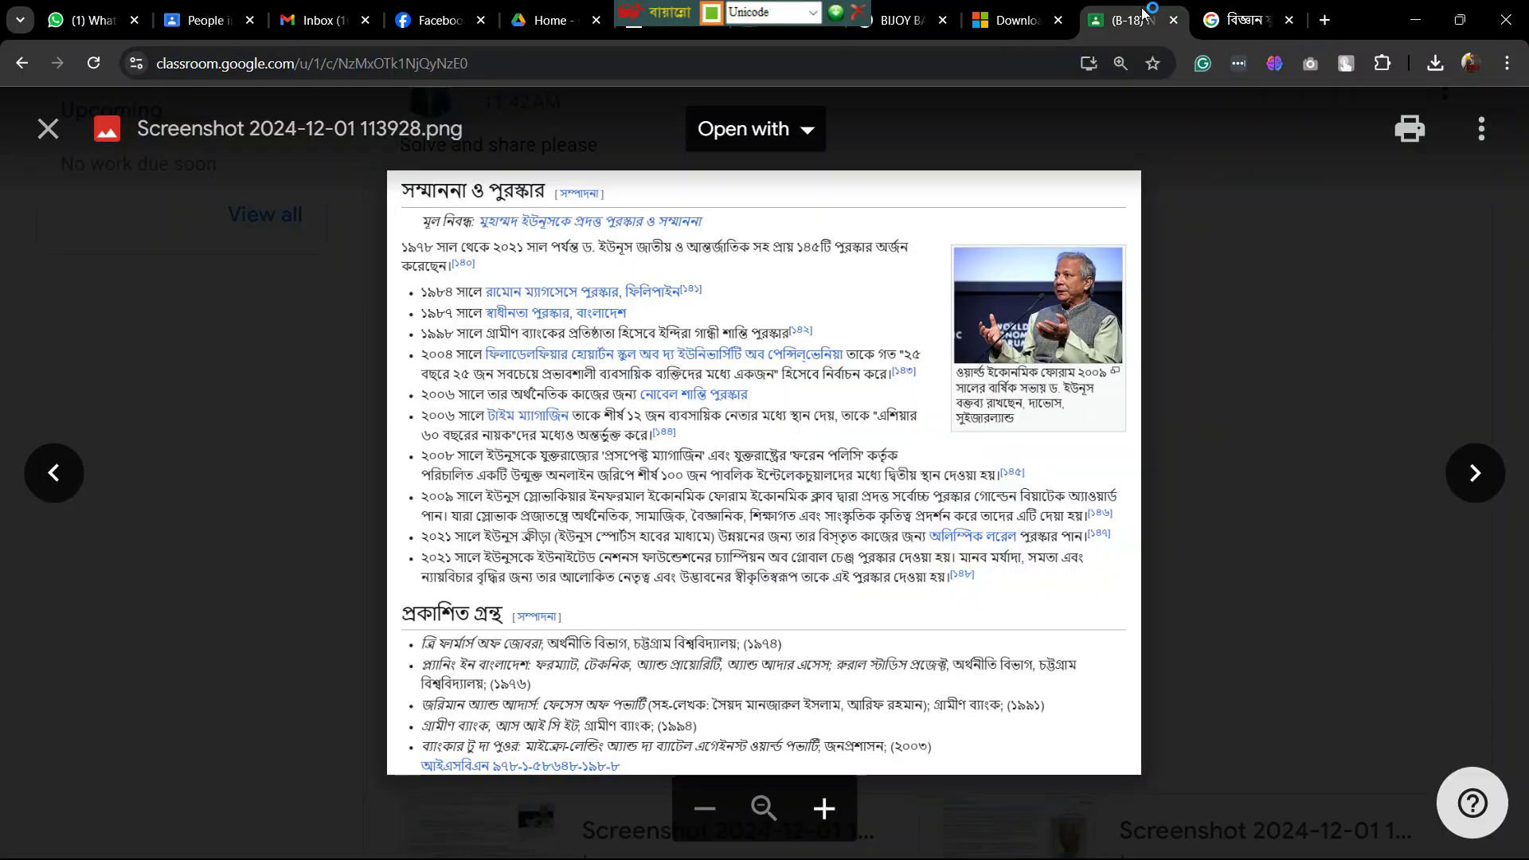
{"action": "left_click", "coordinate": [1269, 534]}
{"action": "scroll", "coordinate": [1250, 515], "scroll_direction": "down", "scroll_amount": 6}
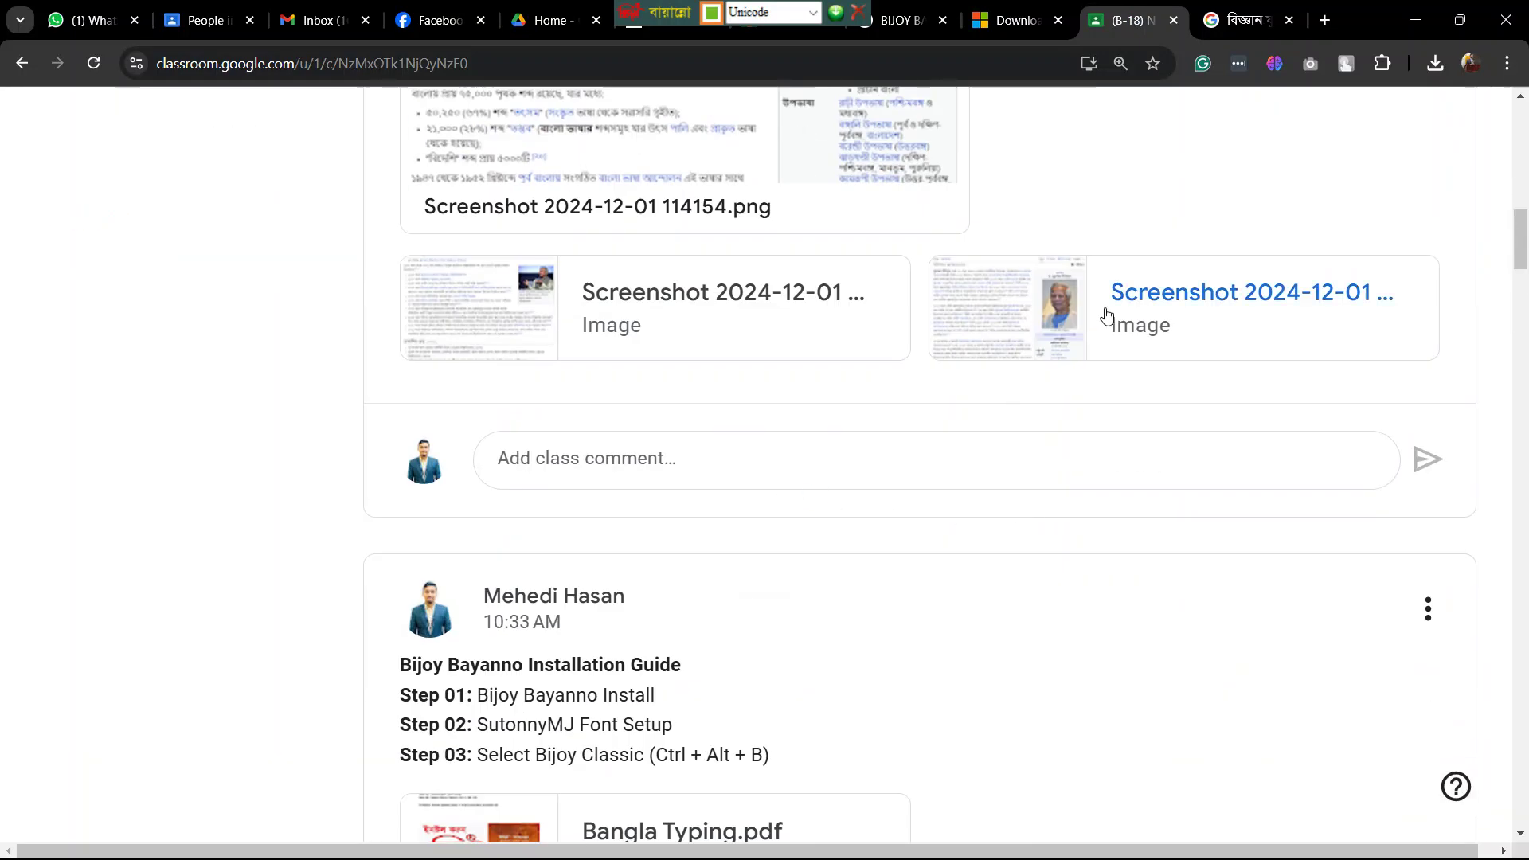
{"action": "scroll", "coordinate": [590, 634], "scroll_direction": "down", "scroll_amount": 6}
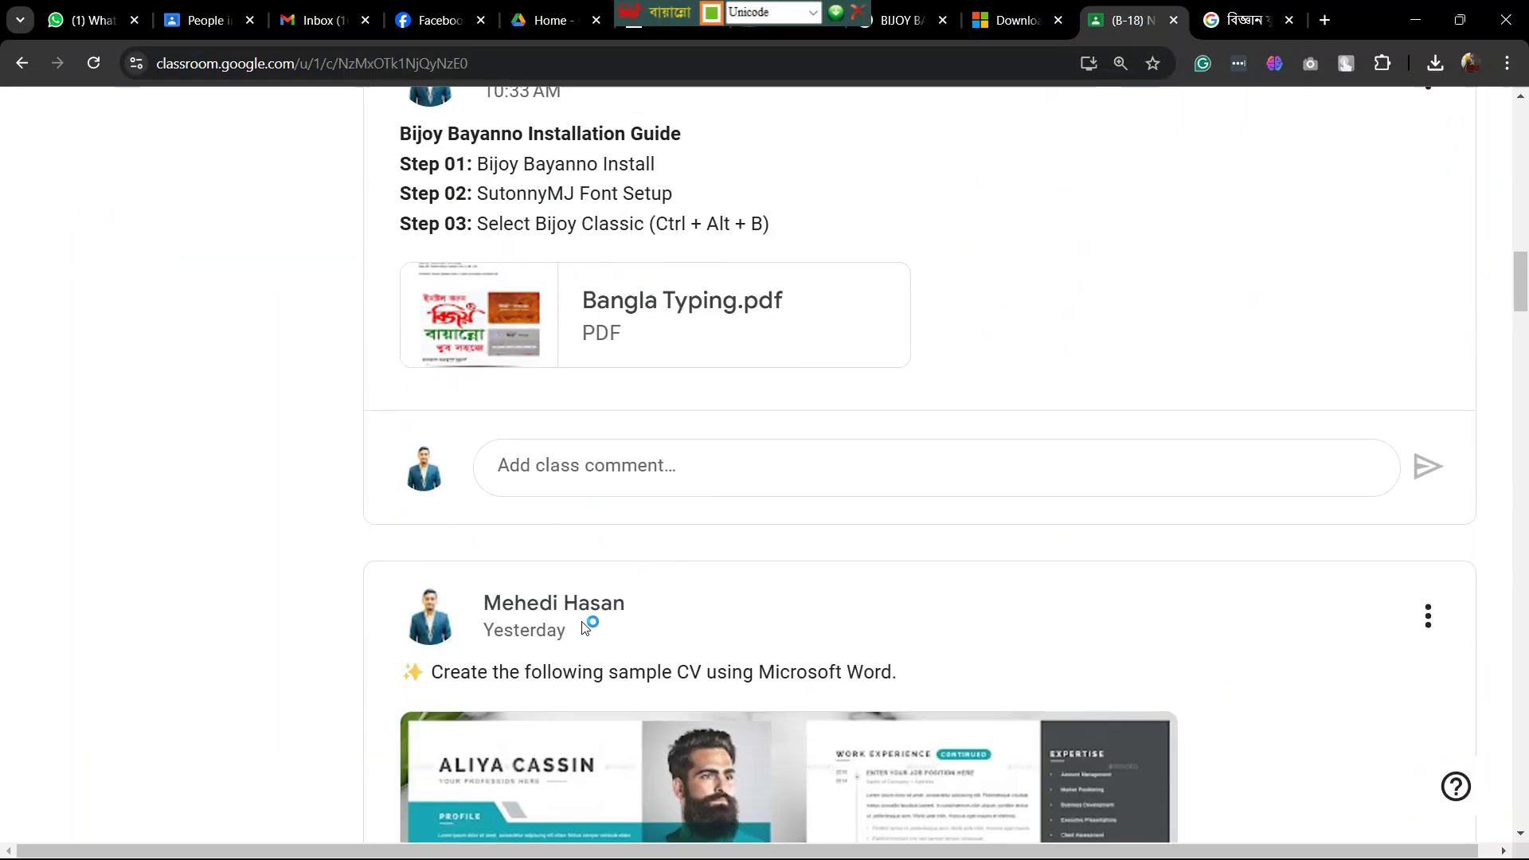
{"action": "left_click", "coordinate": [692, 303]}
{"action": "scroll", "coordinate": [610, 400], "scroll_direction": "down", "scroll_amount": 15}
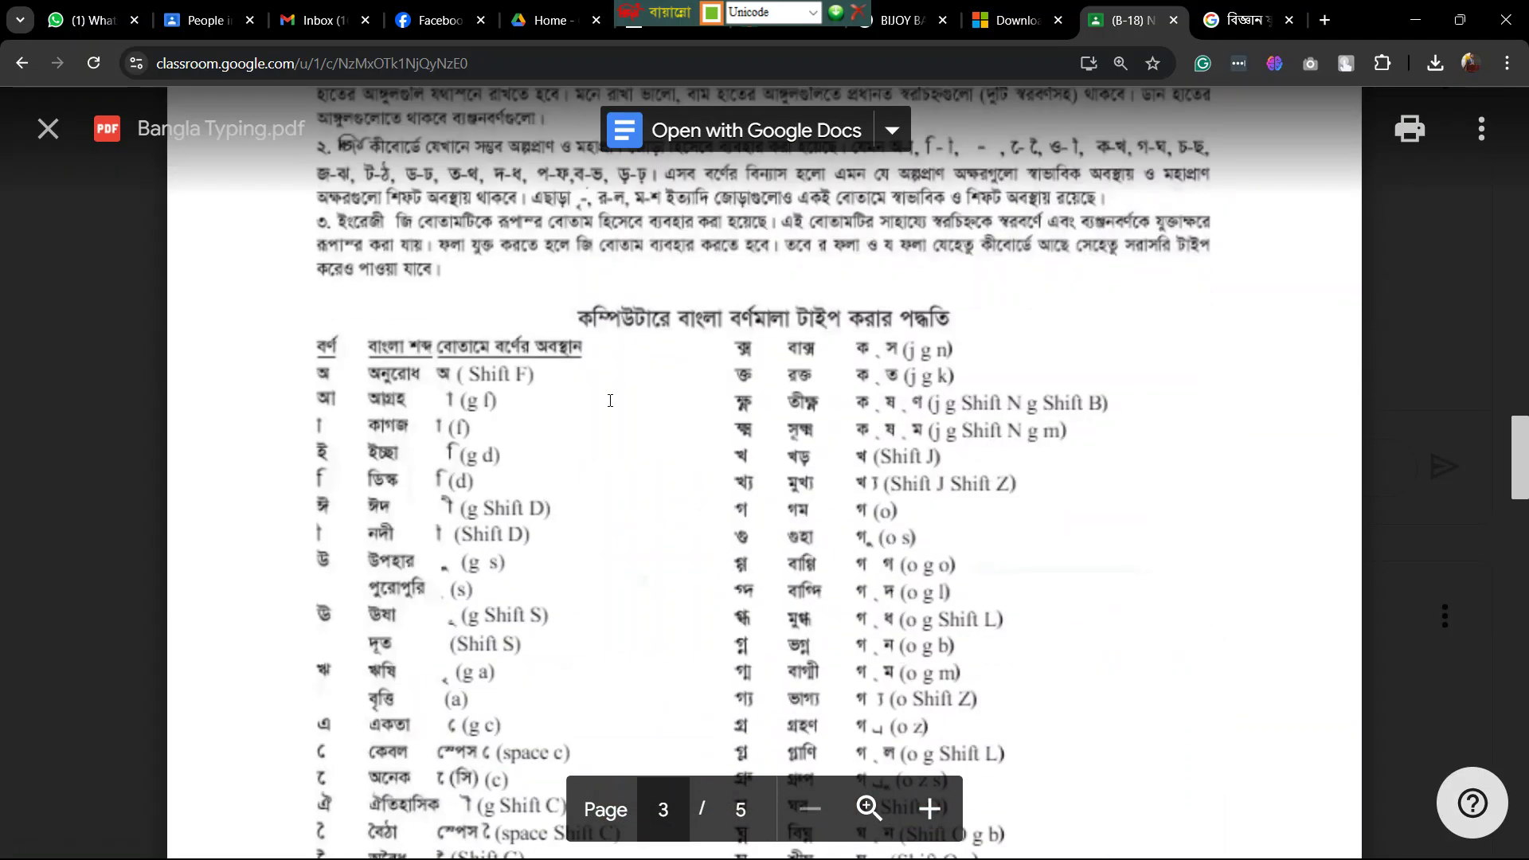
{"action": "scroll", "coordinate": [549, 441], "scroll_direction": "down", "scroll_amount": 5}
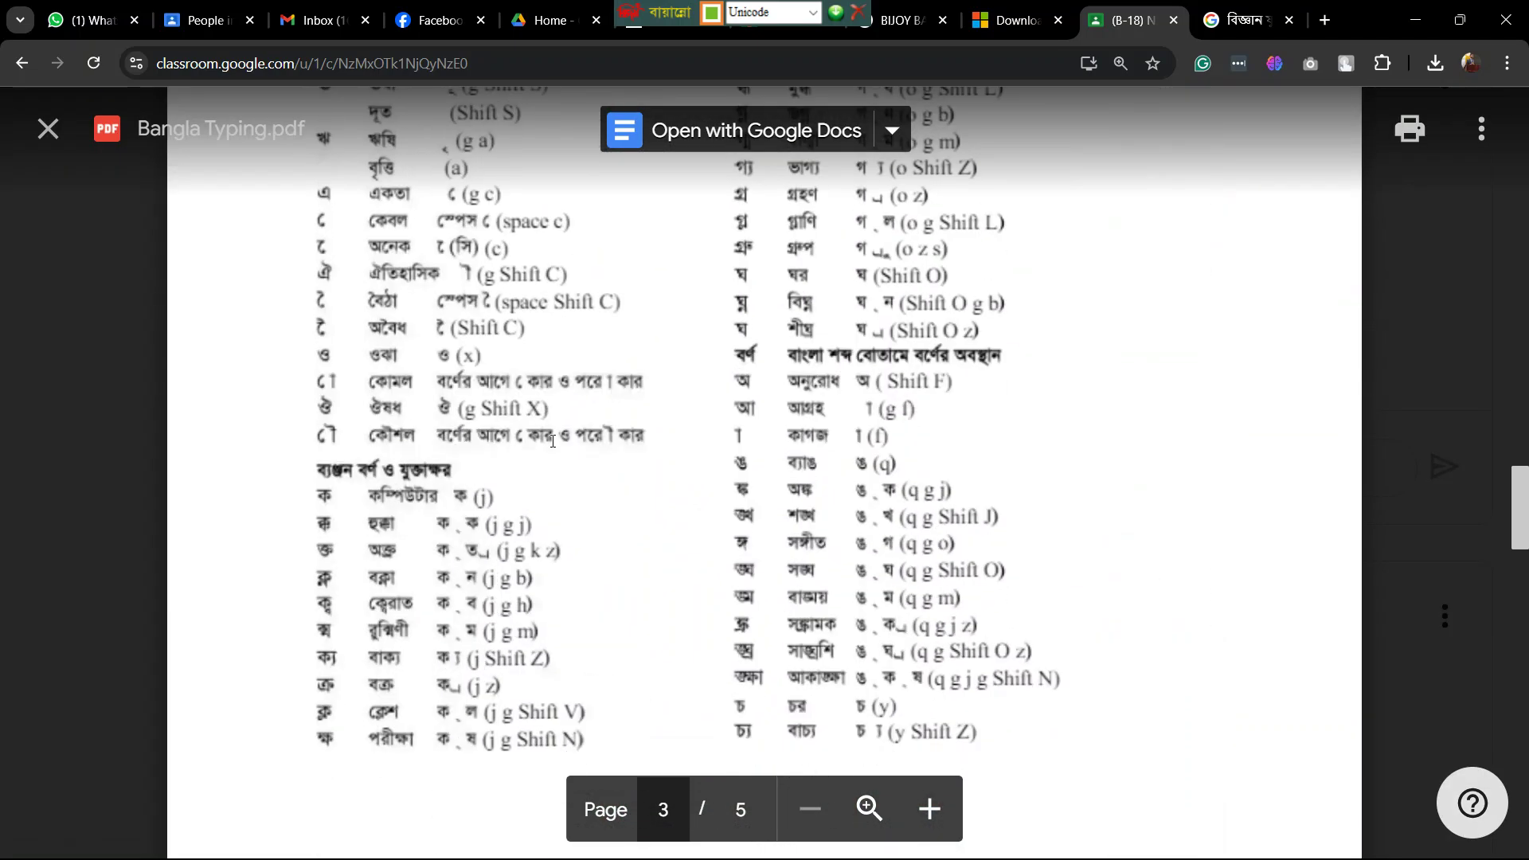